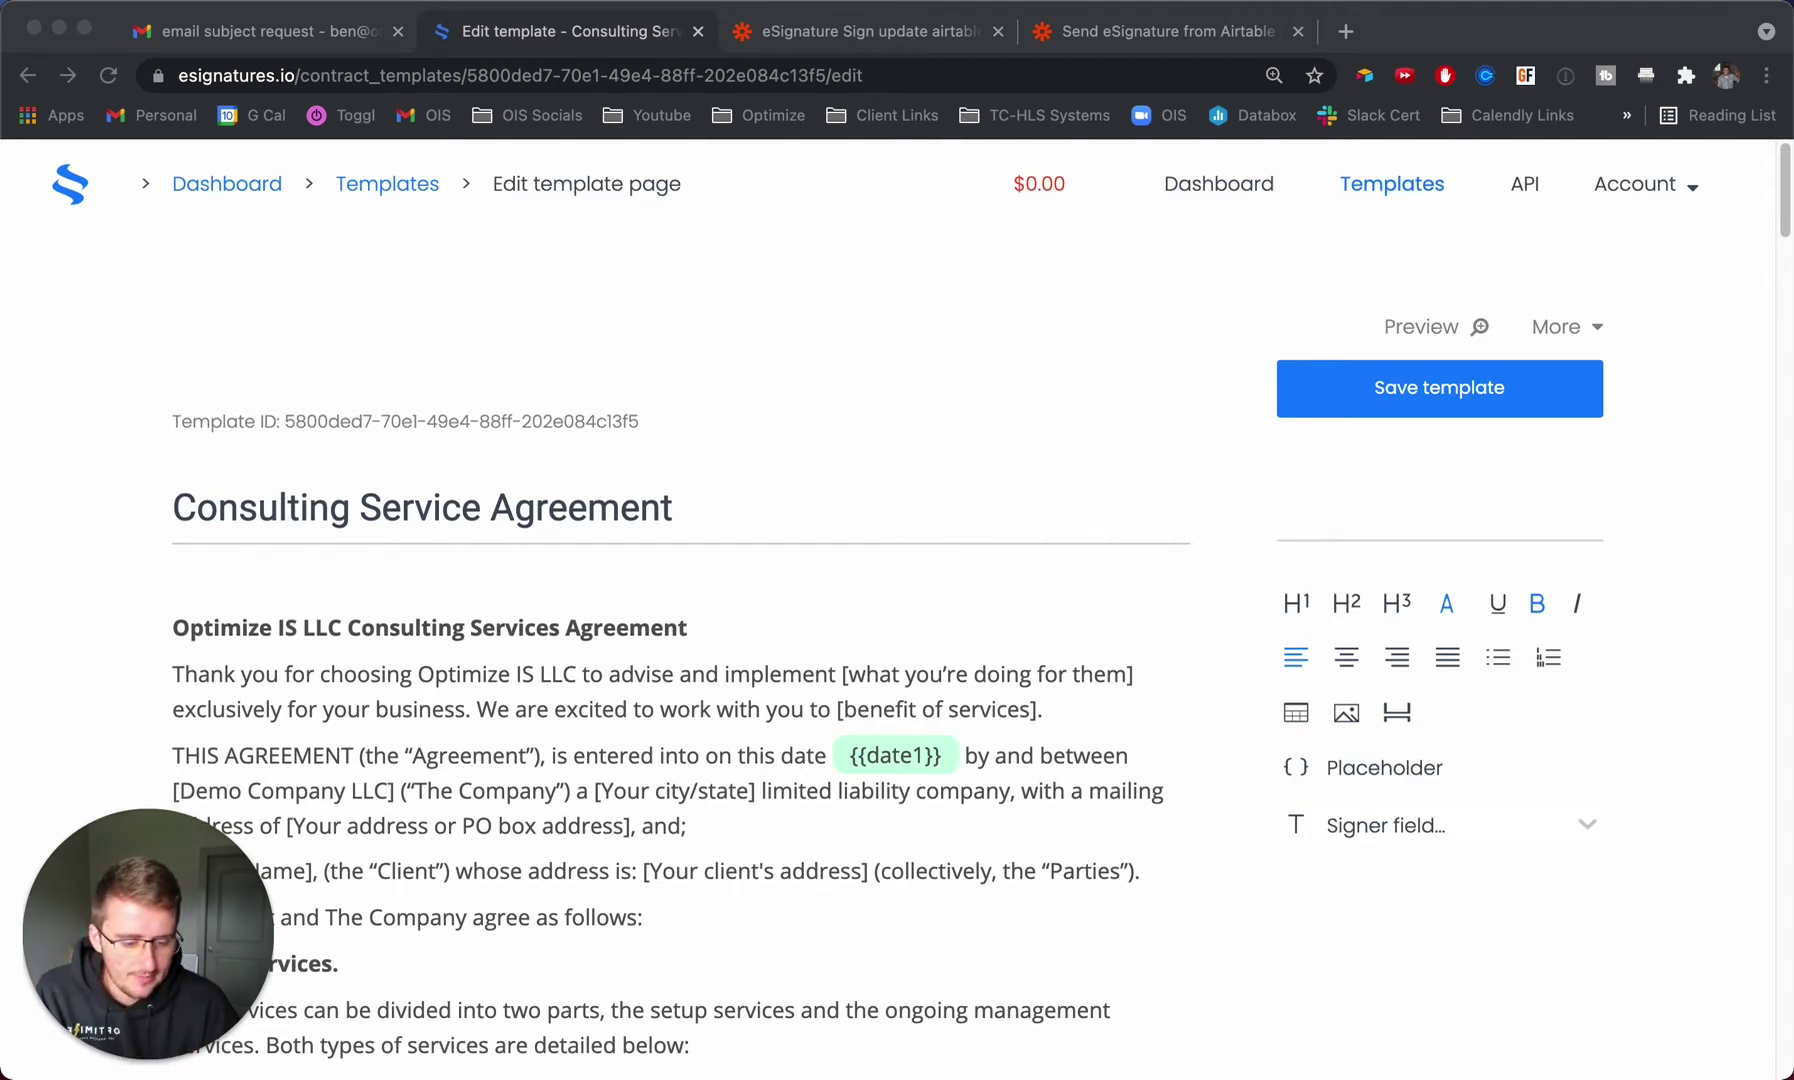
Glance at the Airtable base, then return to the Consulting Service Agreement template editor.
key("super+Tab")
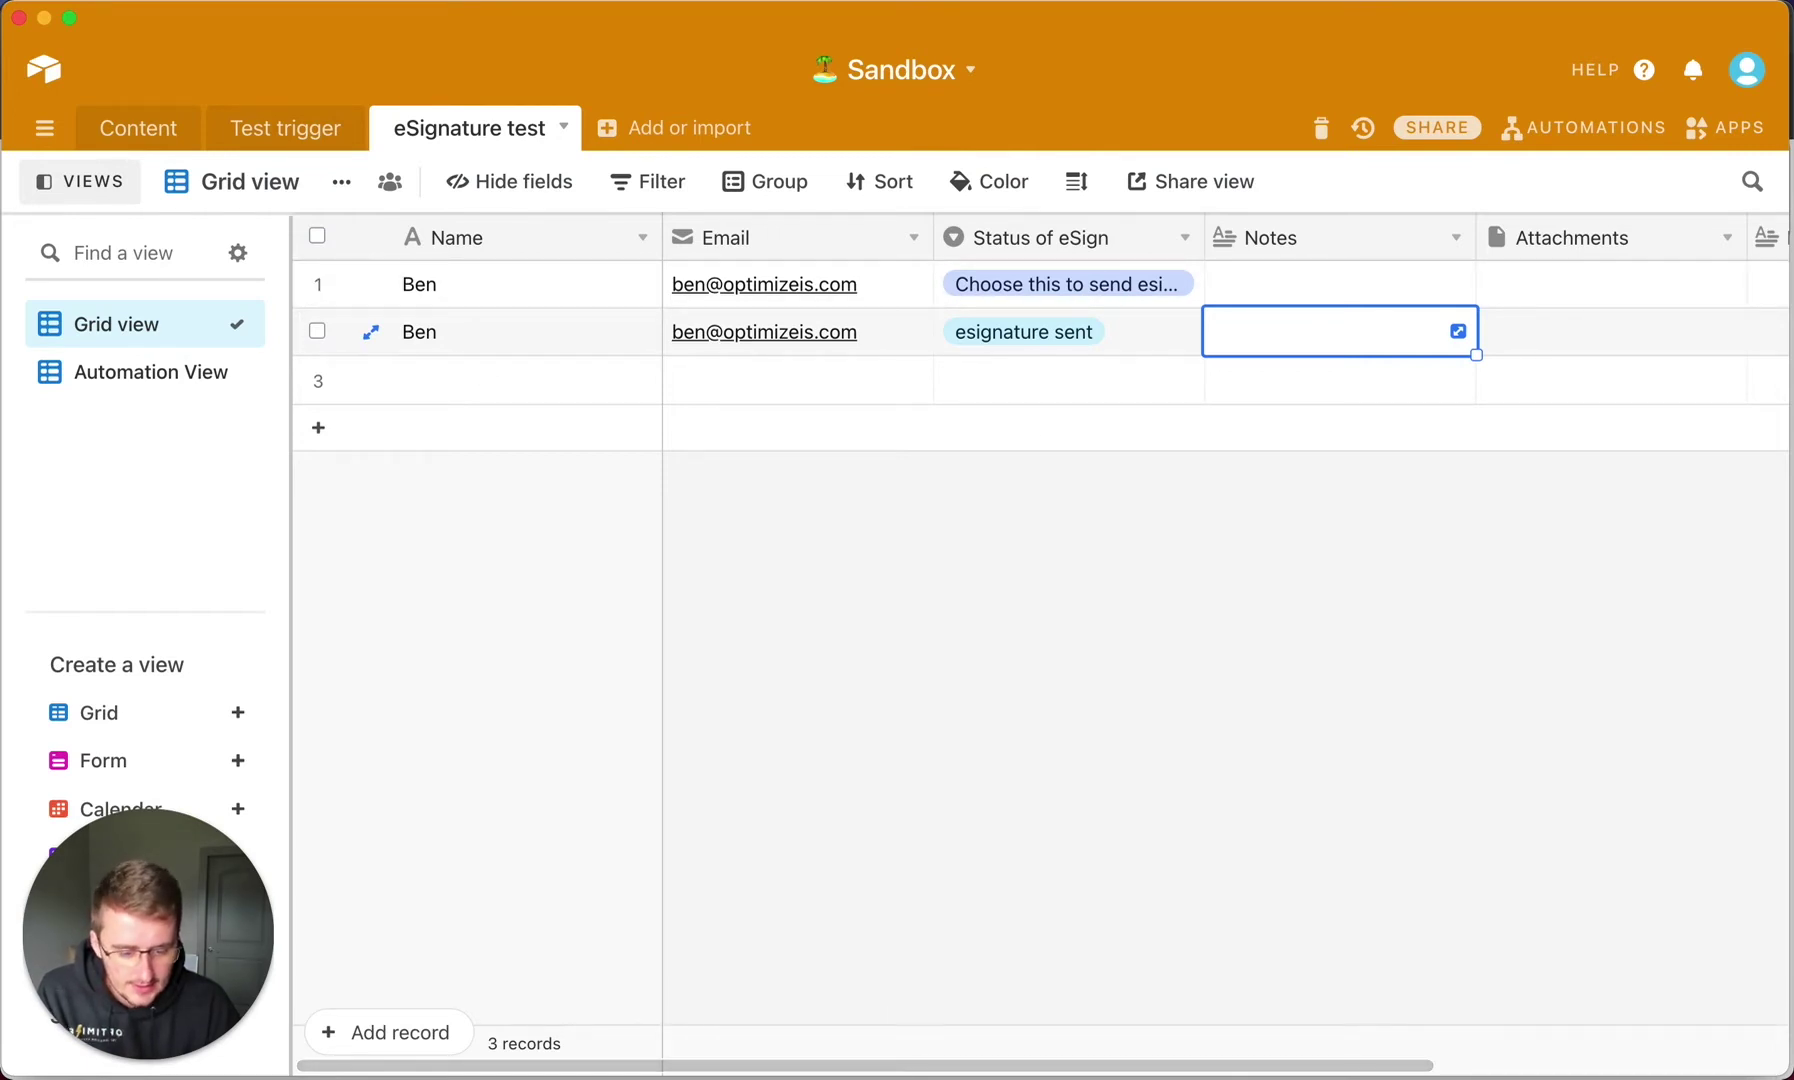
key("super+Tab")
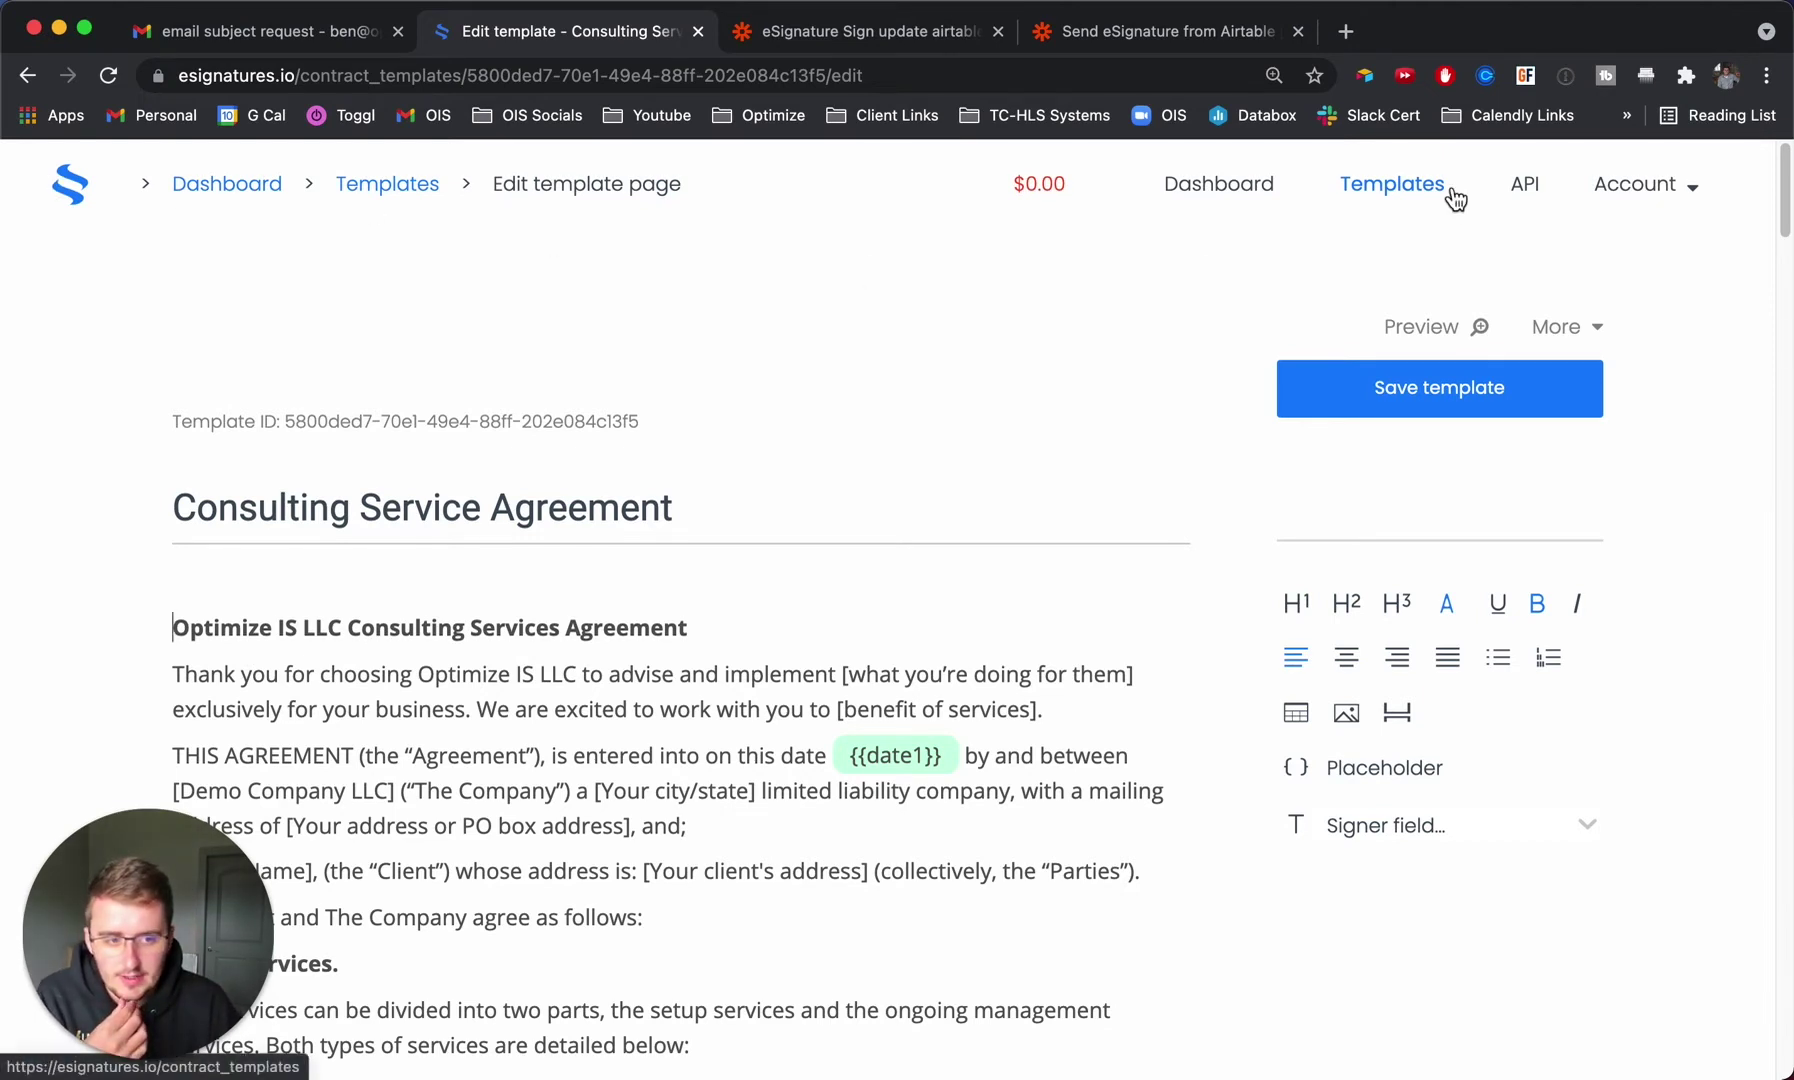
Scroll the agreement, highlighting {{date1}}, down to the client's Name, Company and Date fields.
scroll(1060, 334, "down", 3)
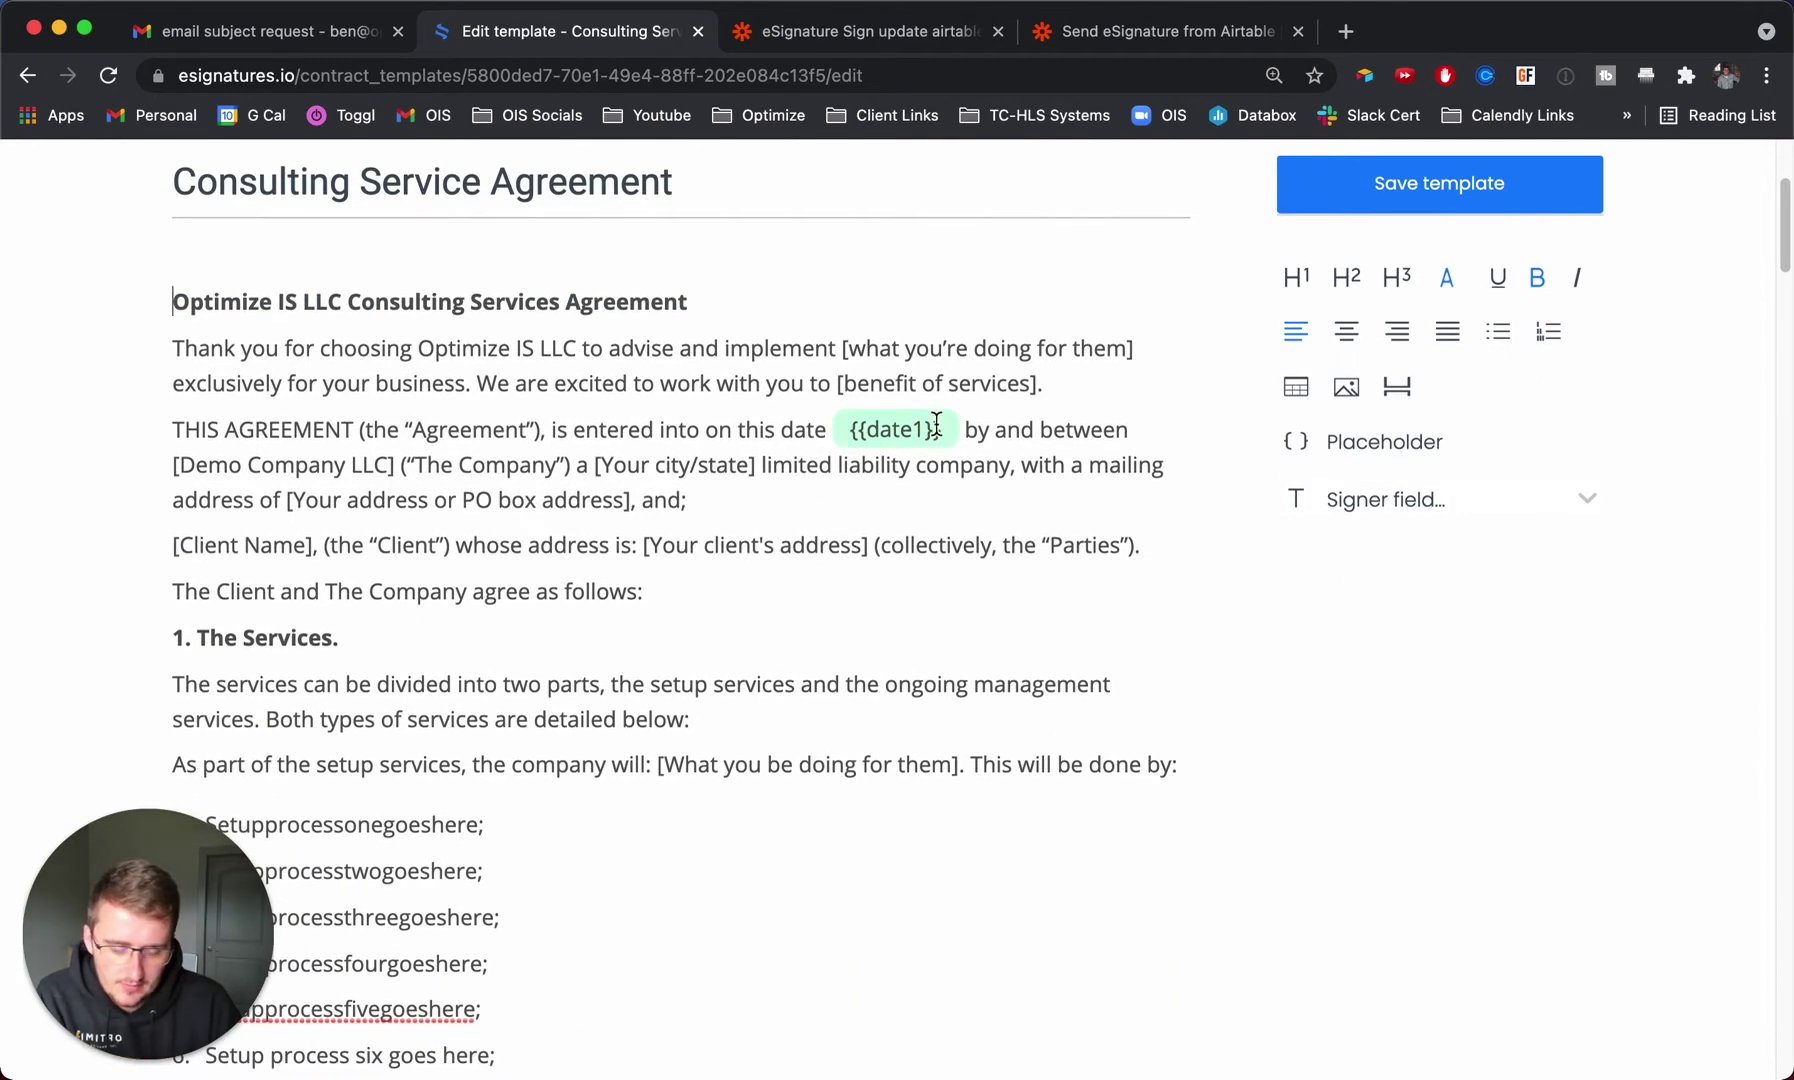
left_click_drag(848, 429, 941, 429)
scroll(793, 577, "down", 15)
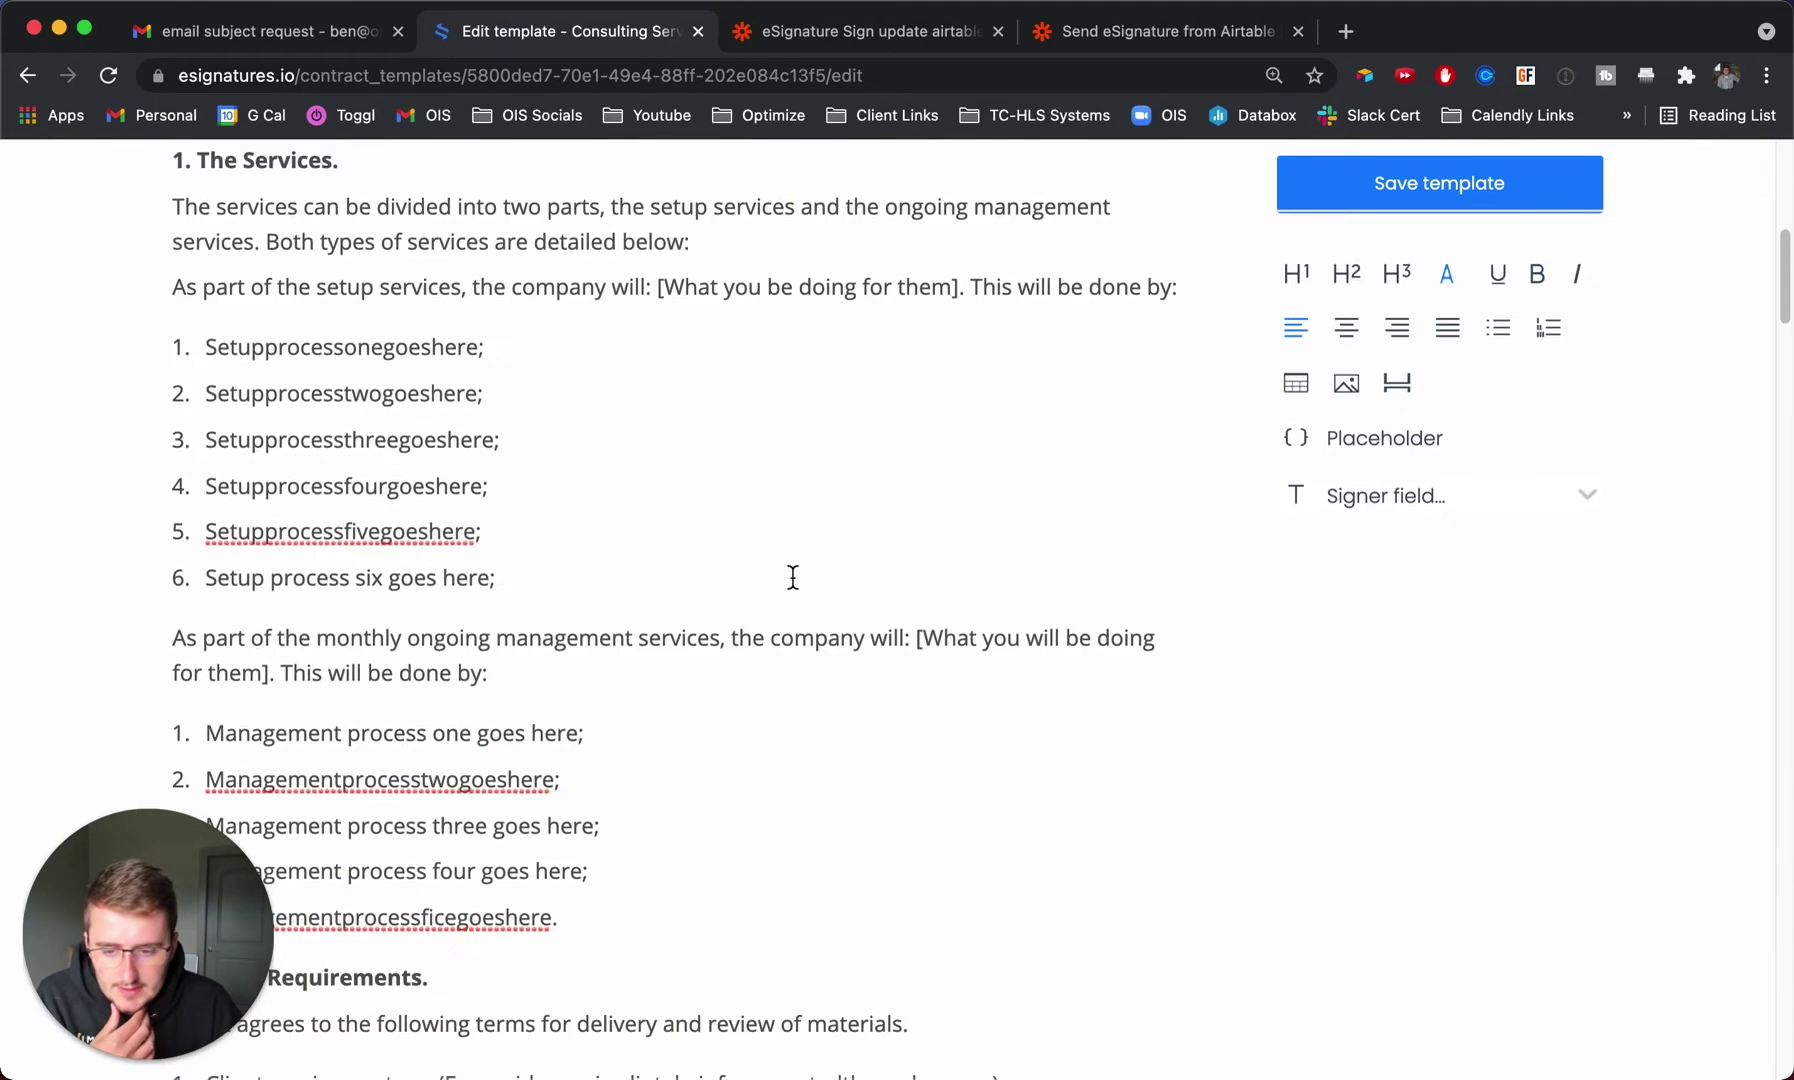
scroll(793, 577, "down", 2)
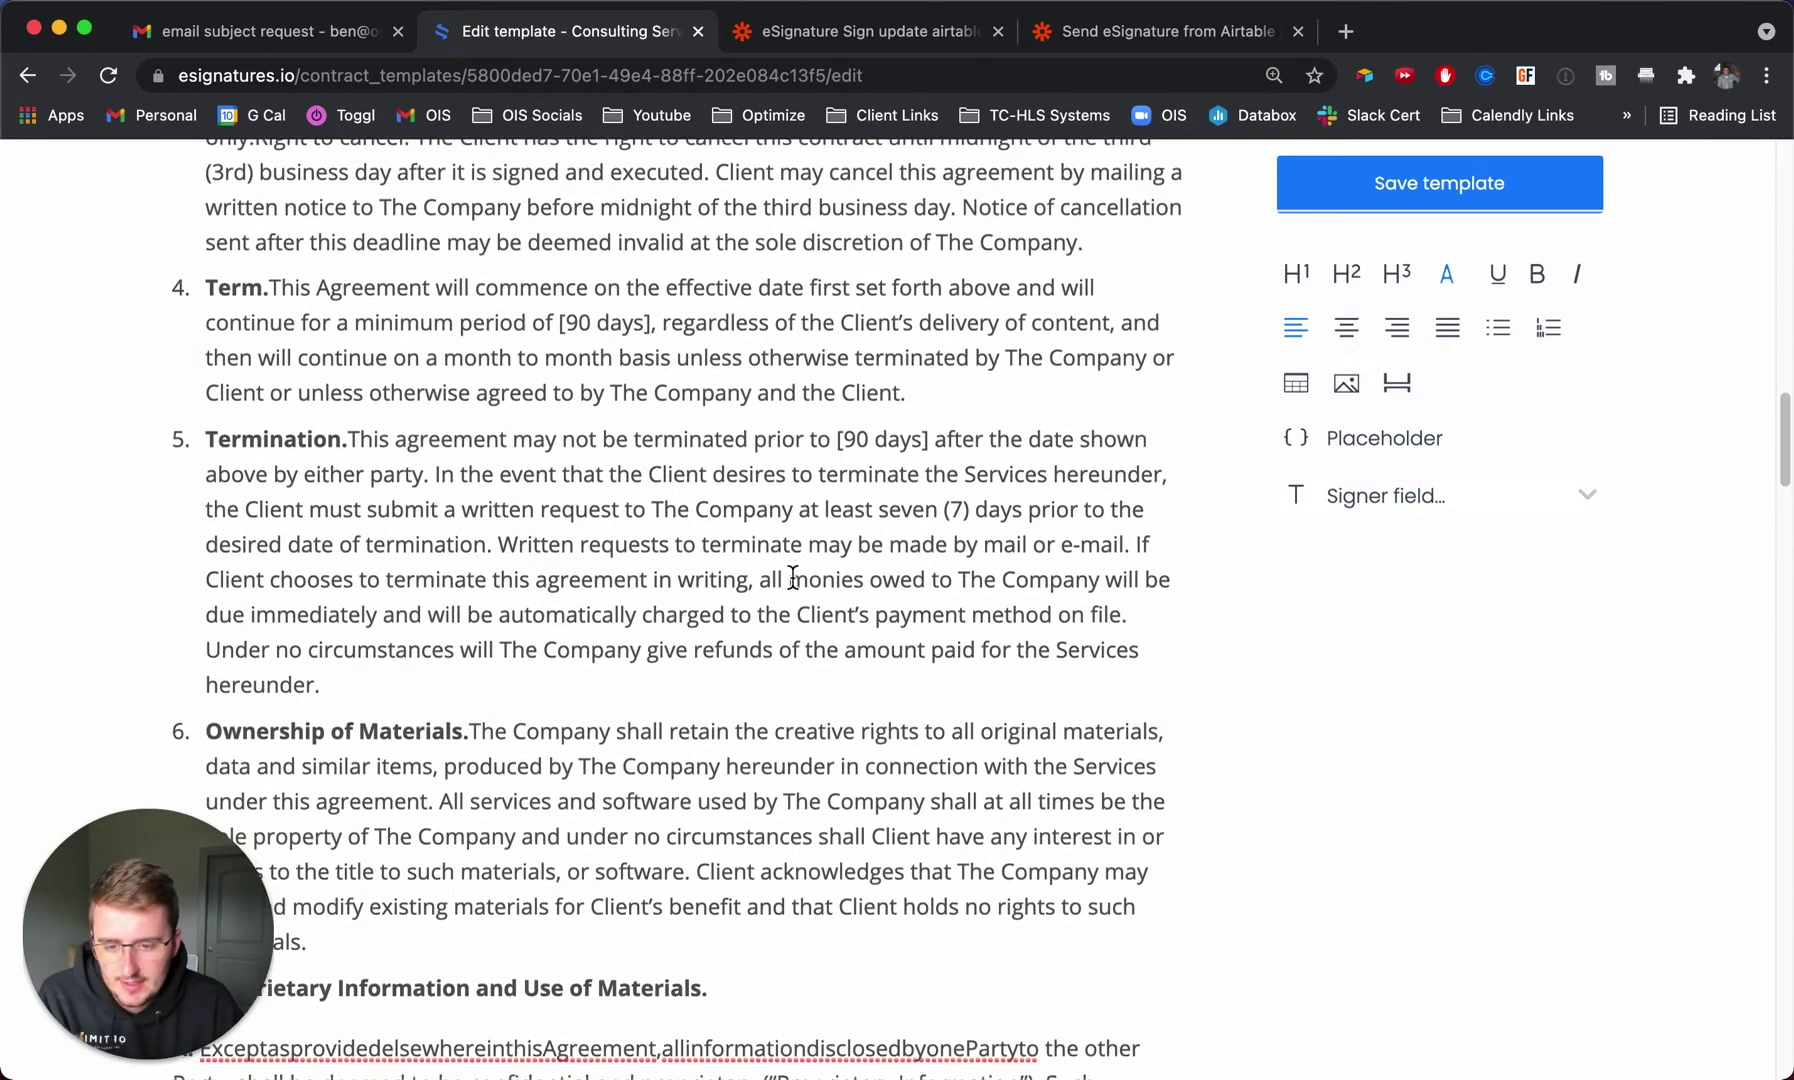
scroll(793, 577, "down", 8)
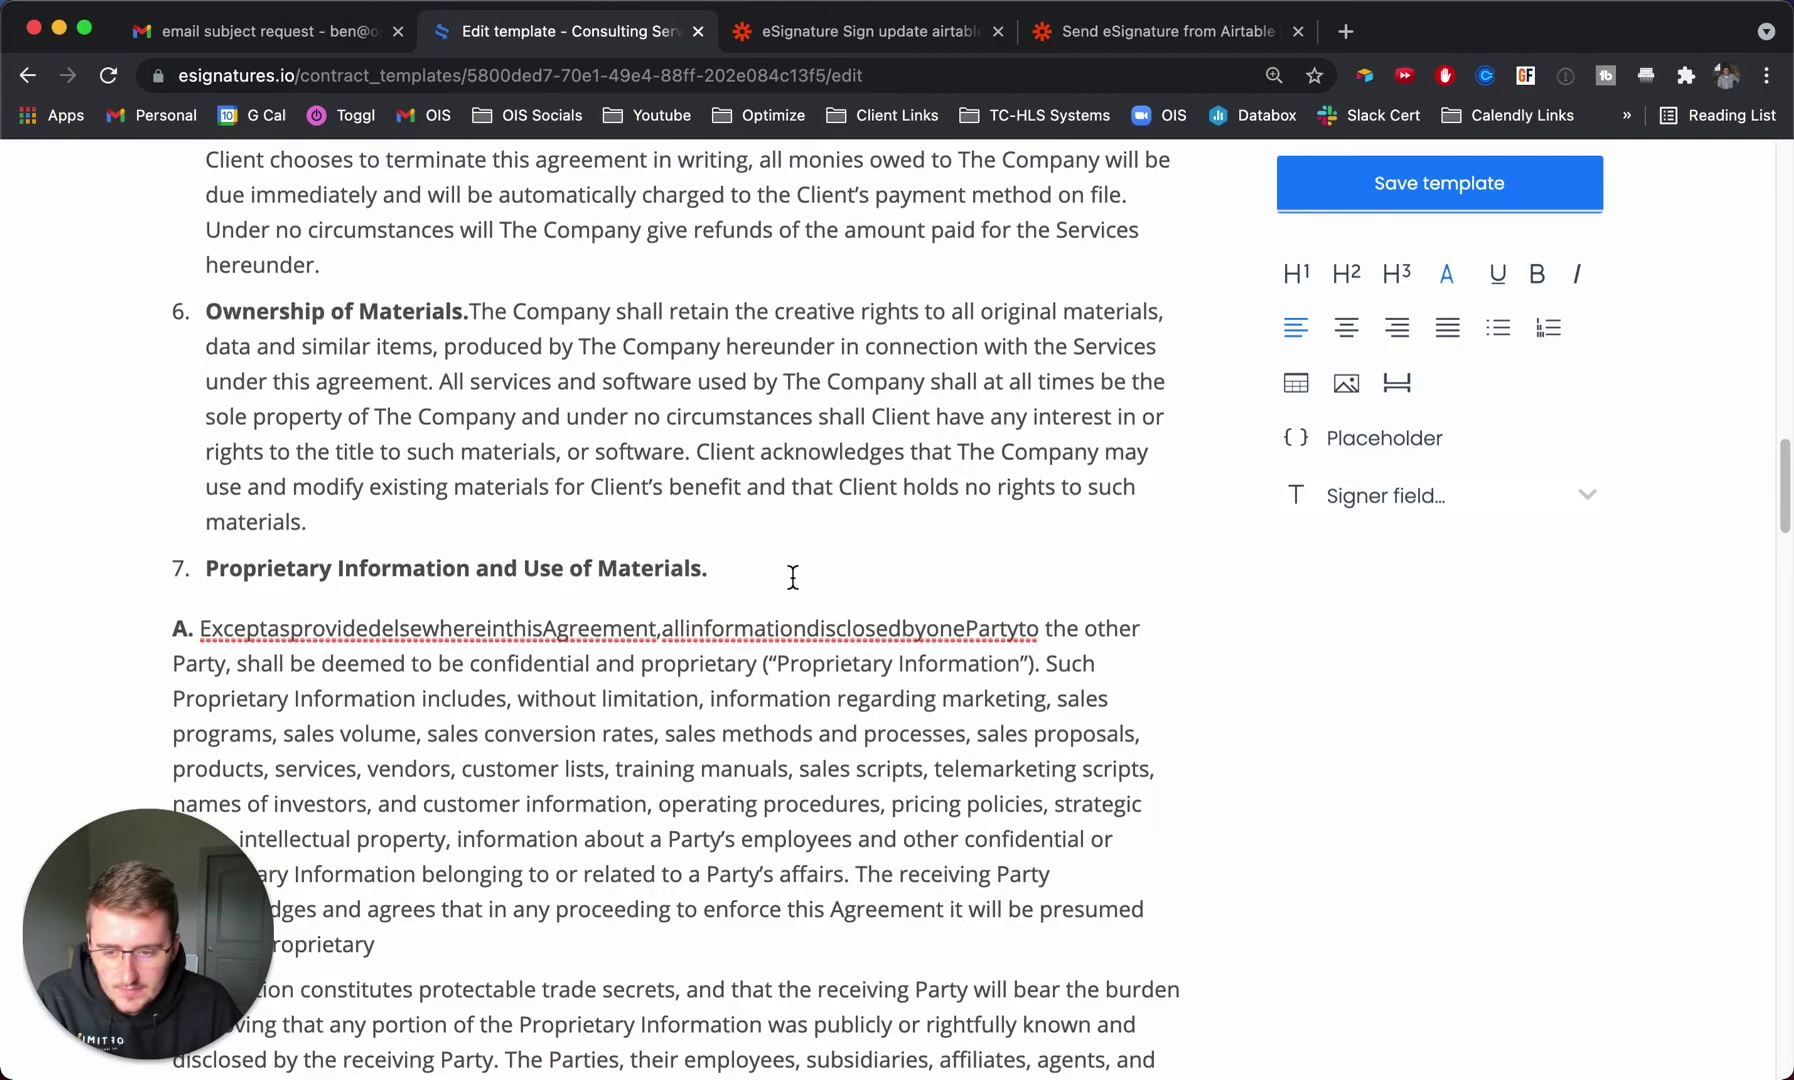
scroll(793, 577, "down", 6)
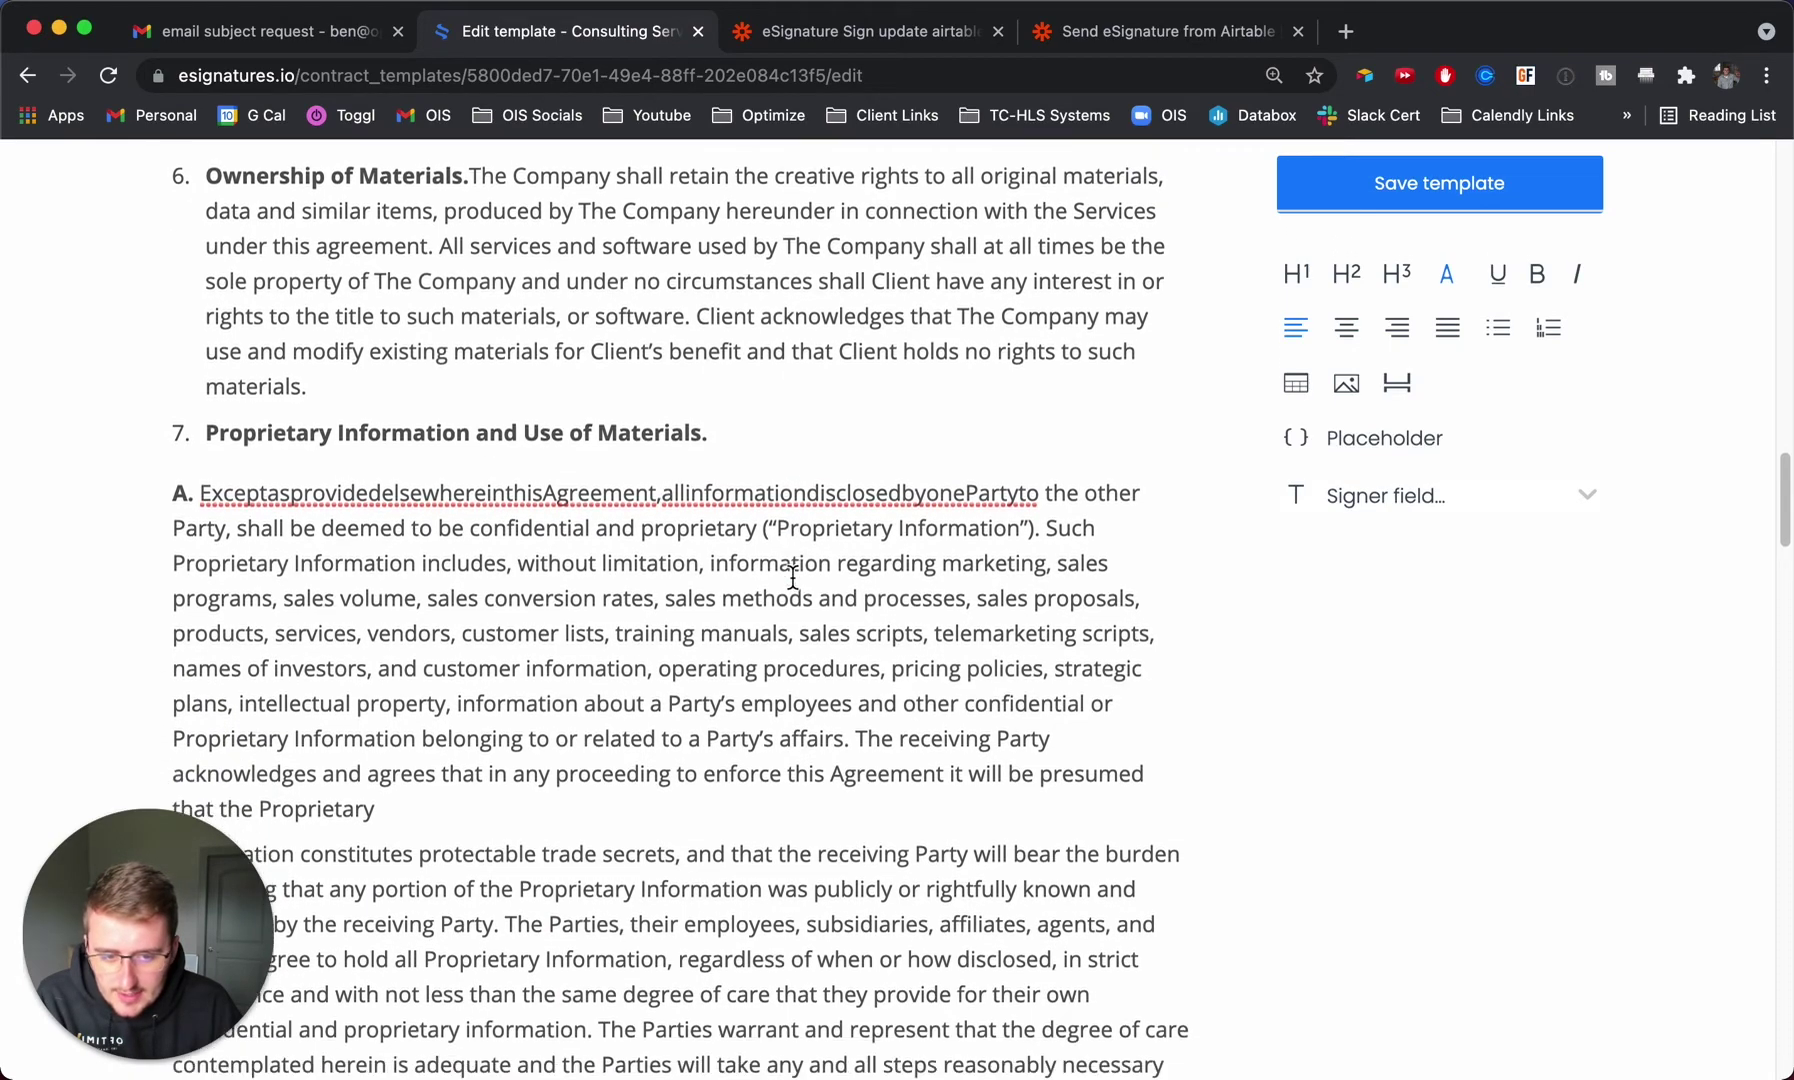
scroll(793, 577, "down", 20)
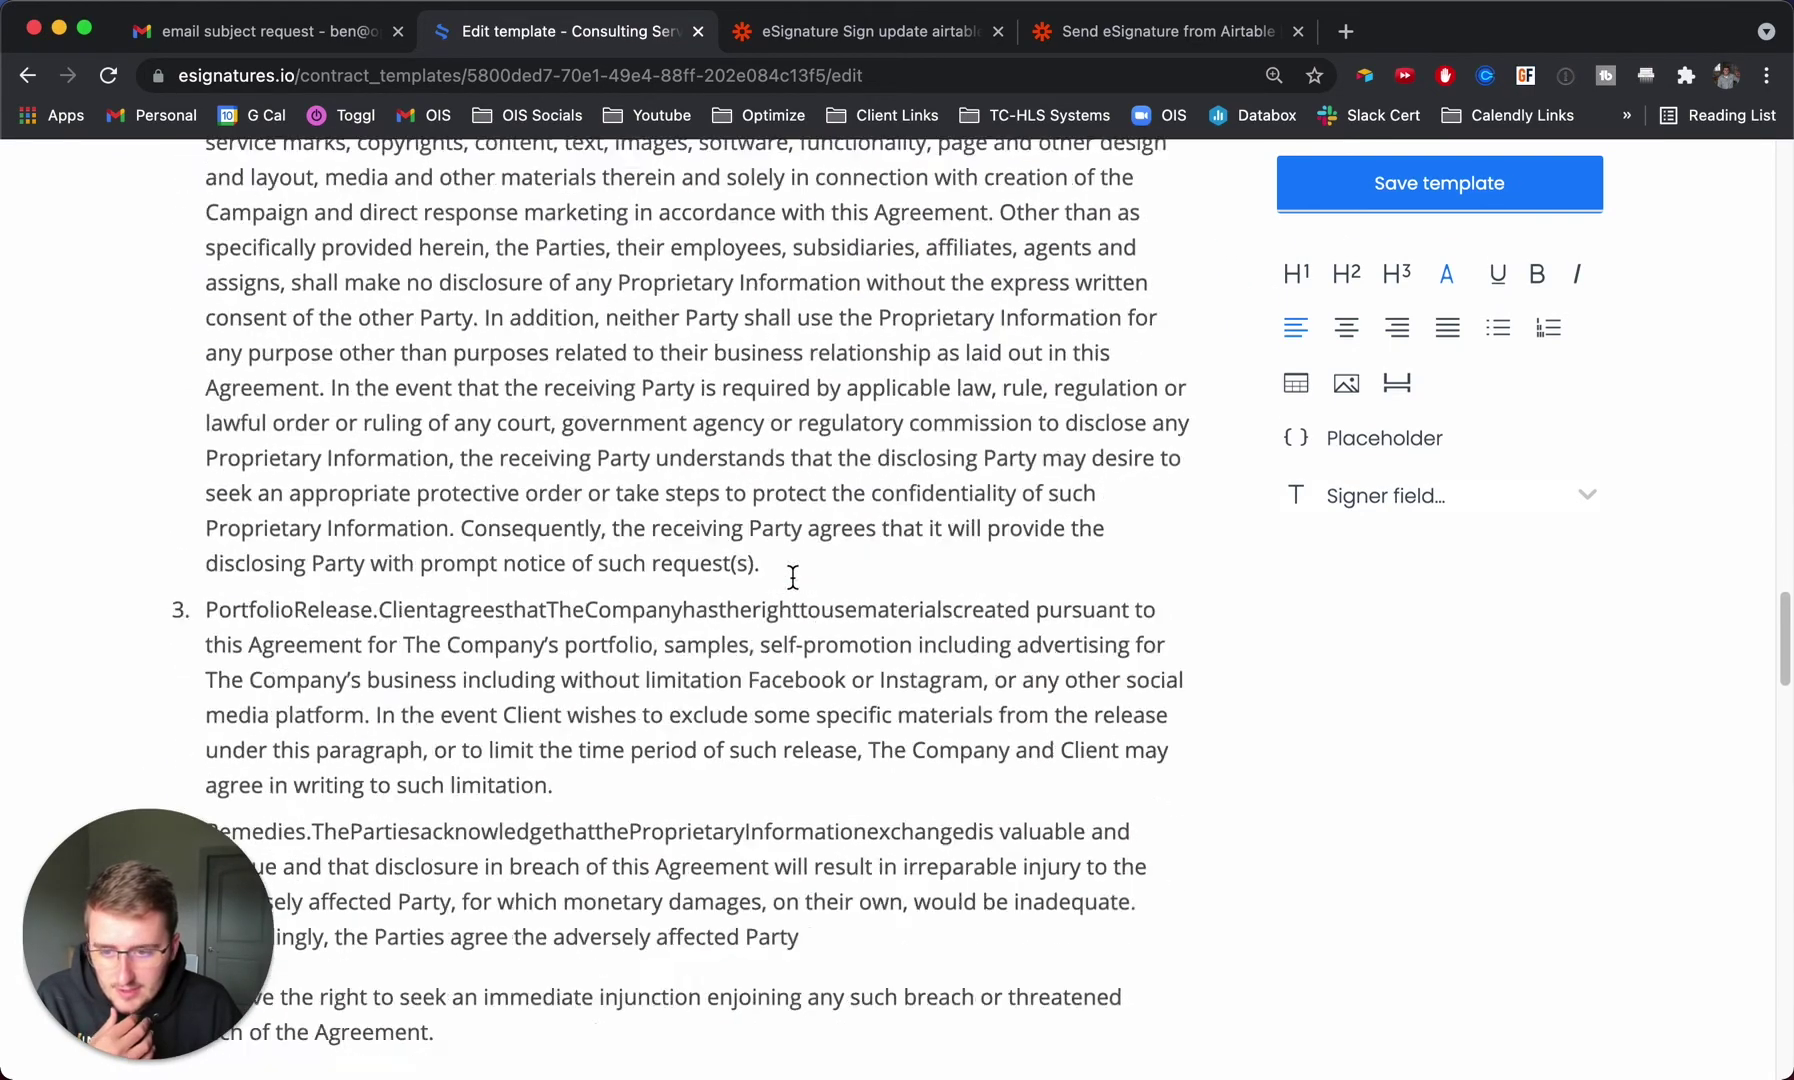
scroll(793, 577, "down", 20)
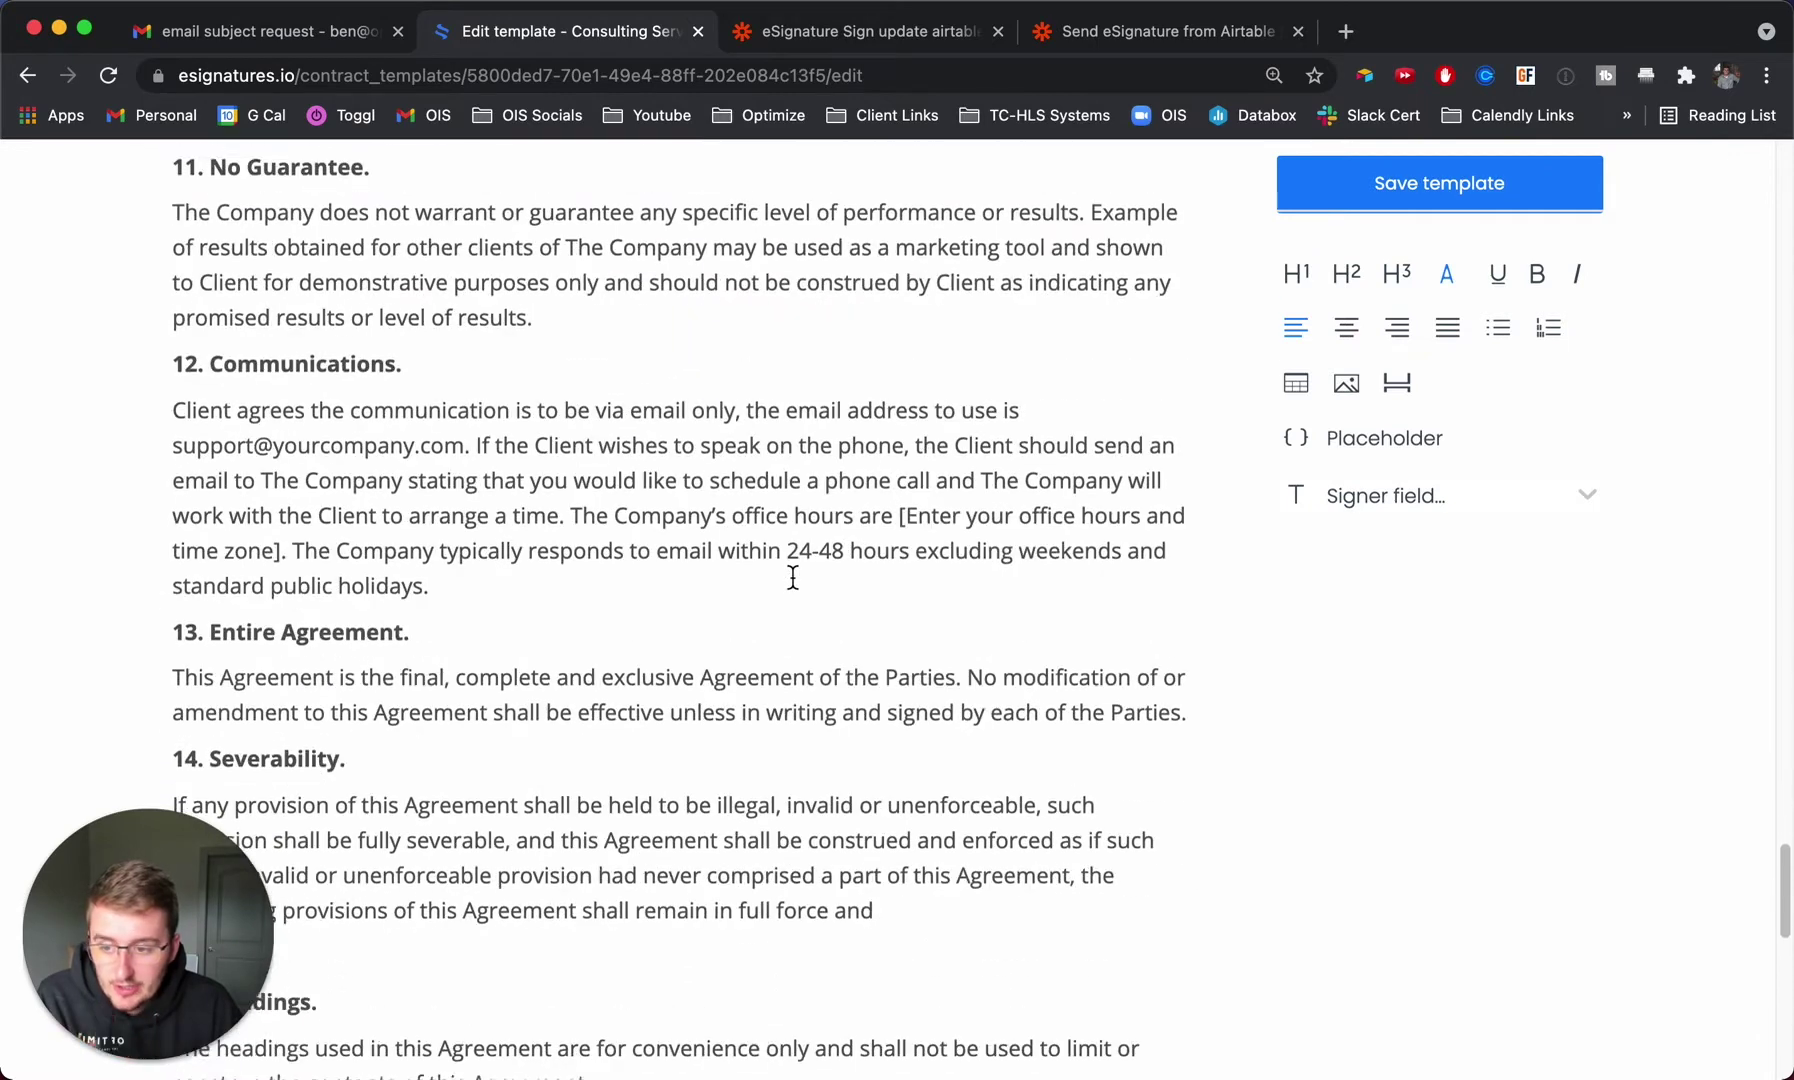
scroll(793, 577, "down", 3)
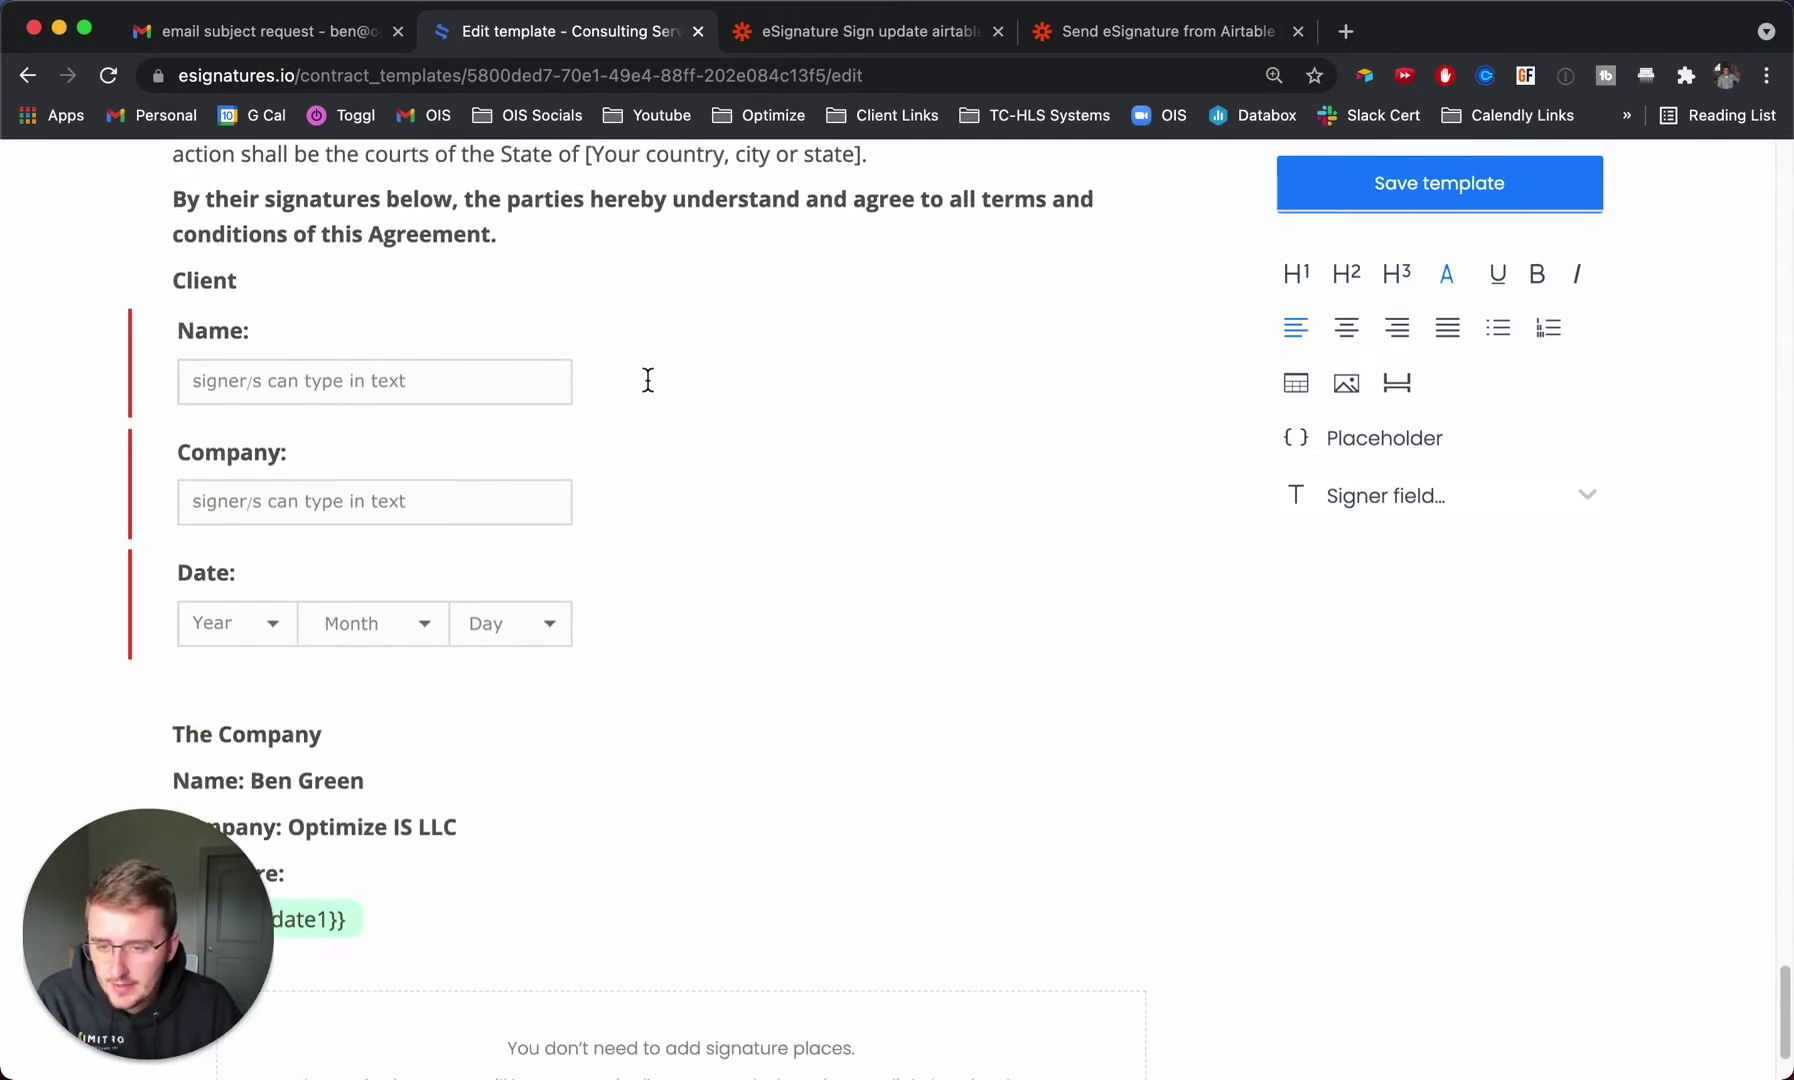
Inspect the client Name field's settings, confirming its API key is clientname.
left_click(648, 380)
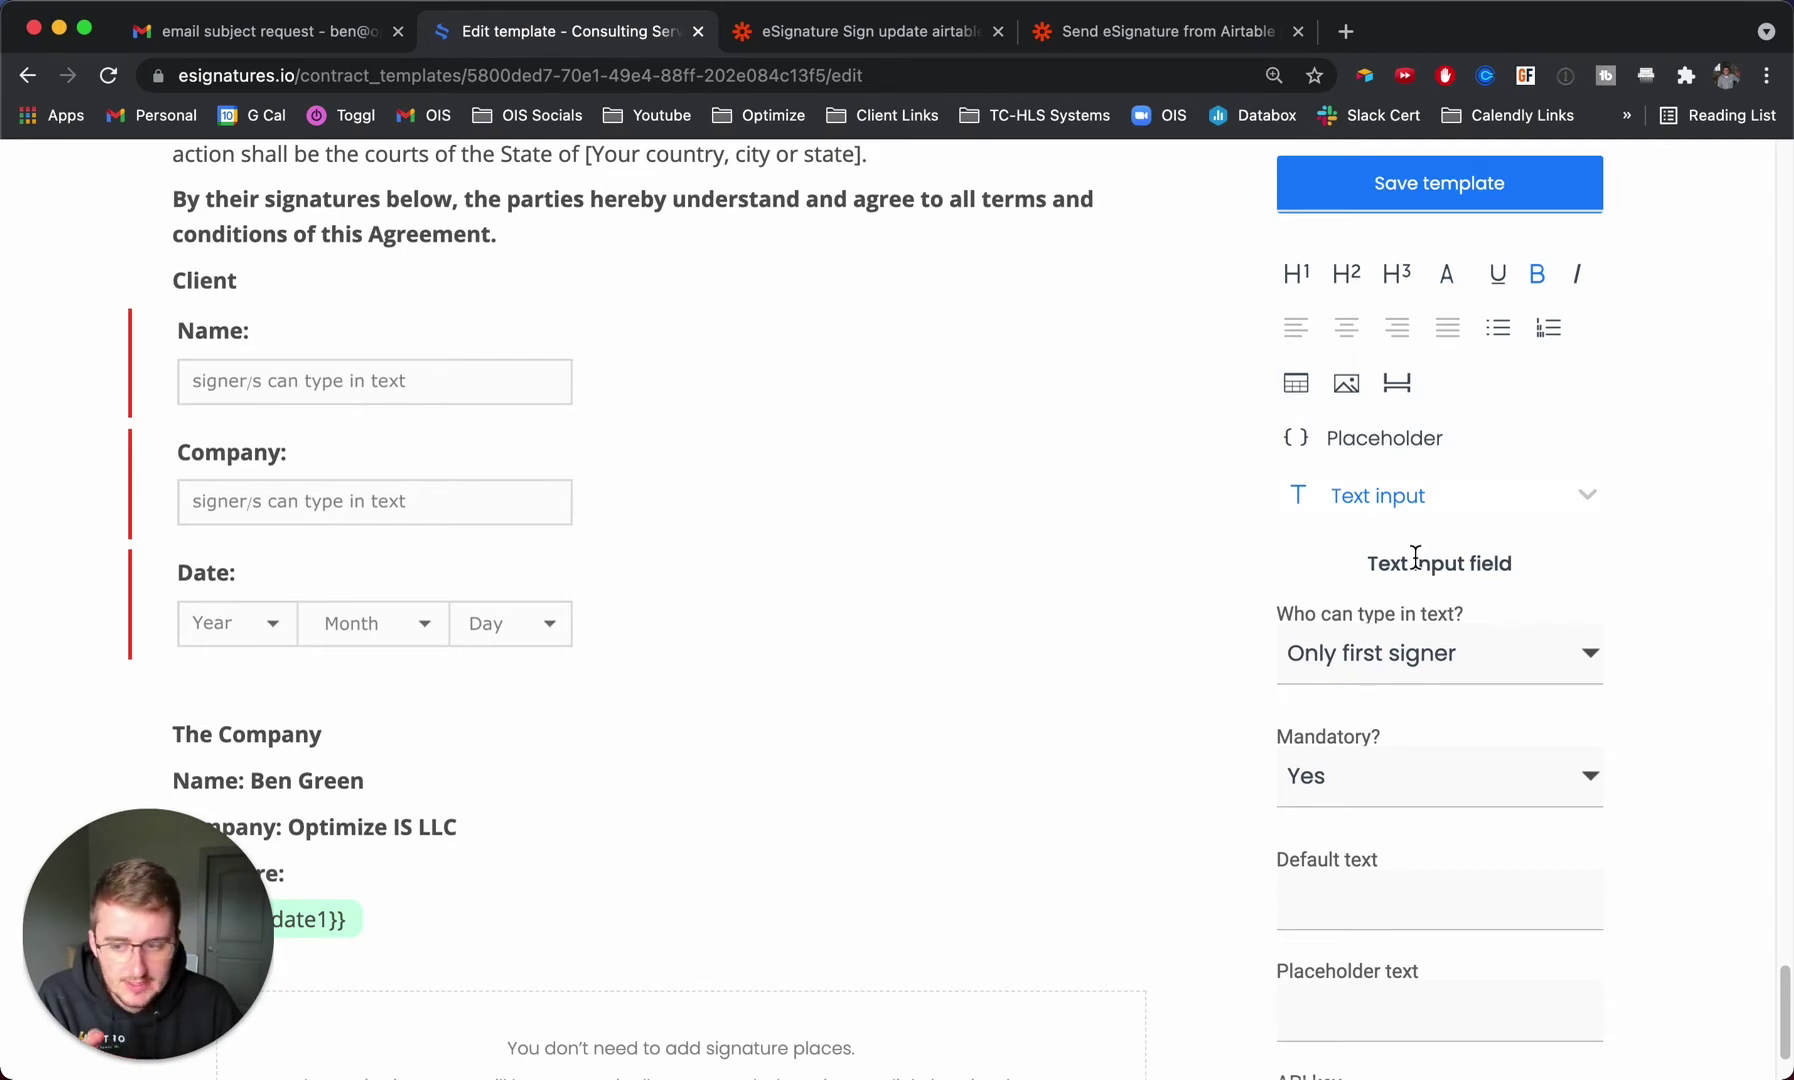
scroll(1420, 580, "down", 2)
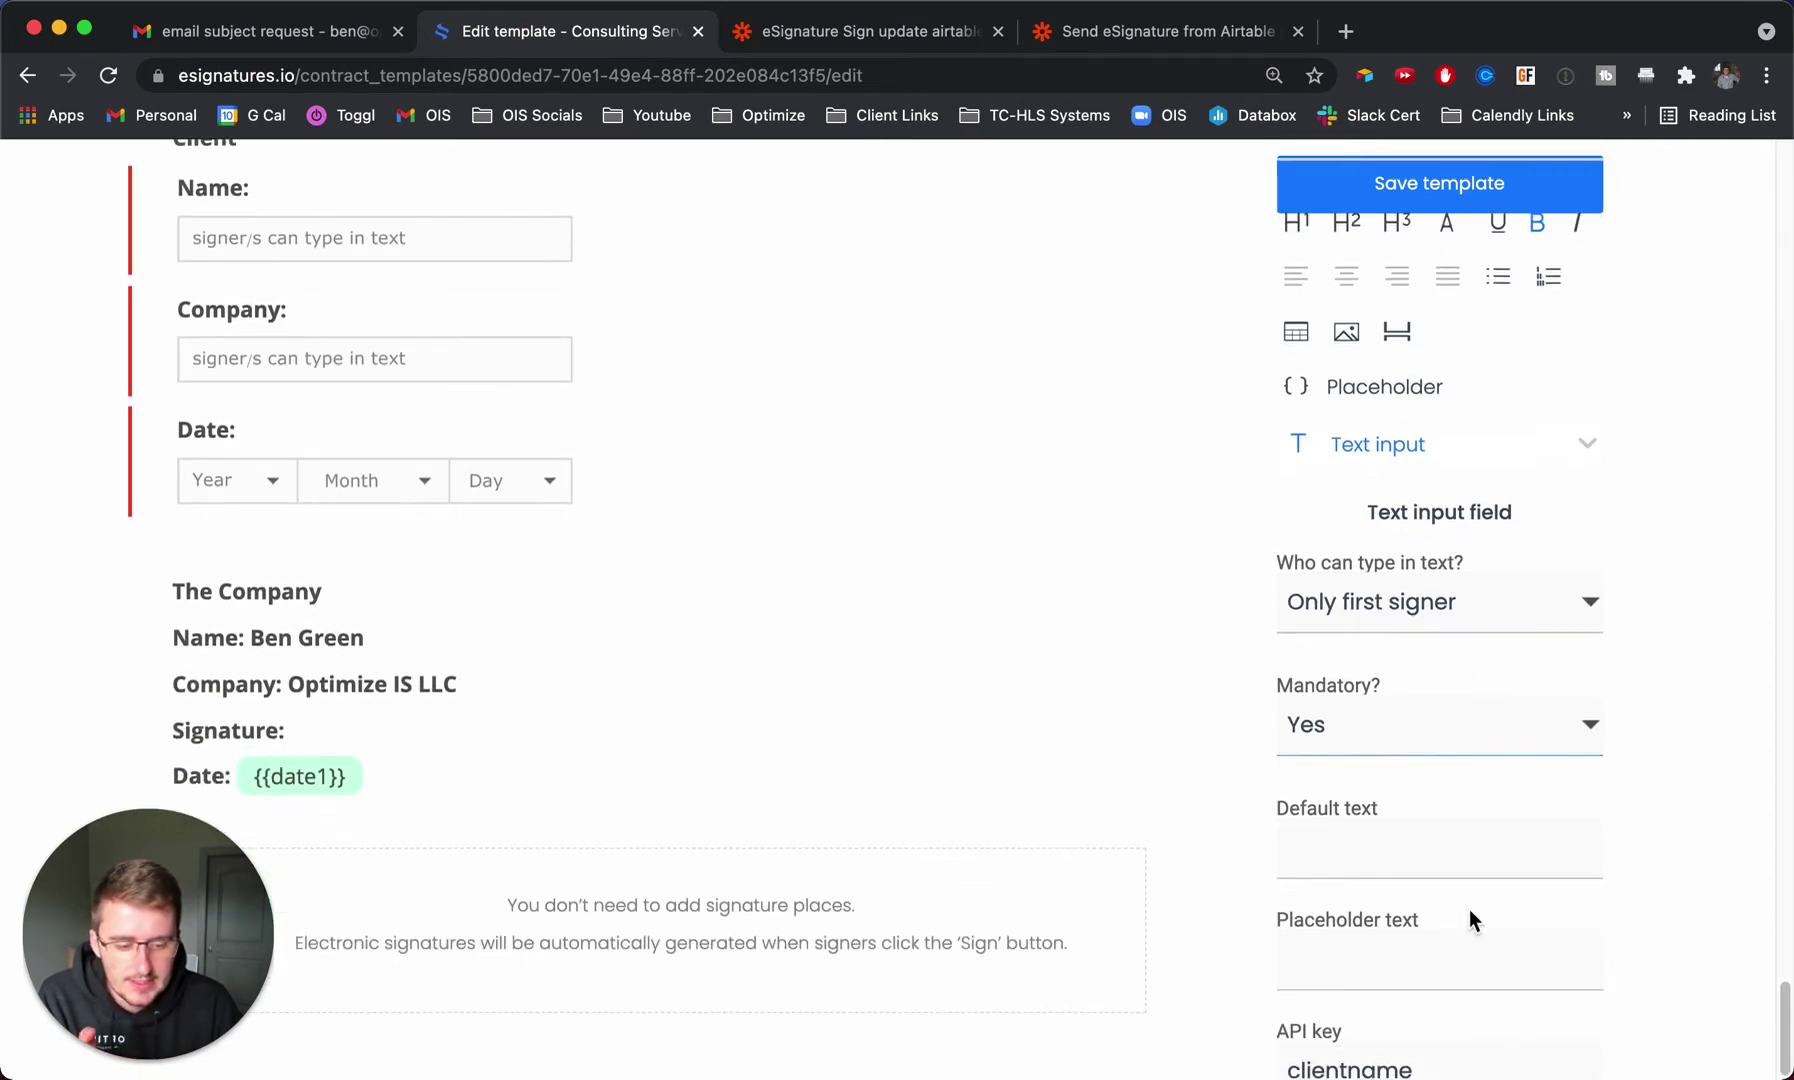
left_click(1425, 1068)
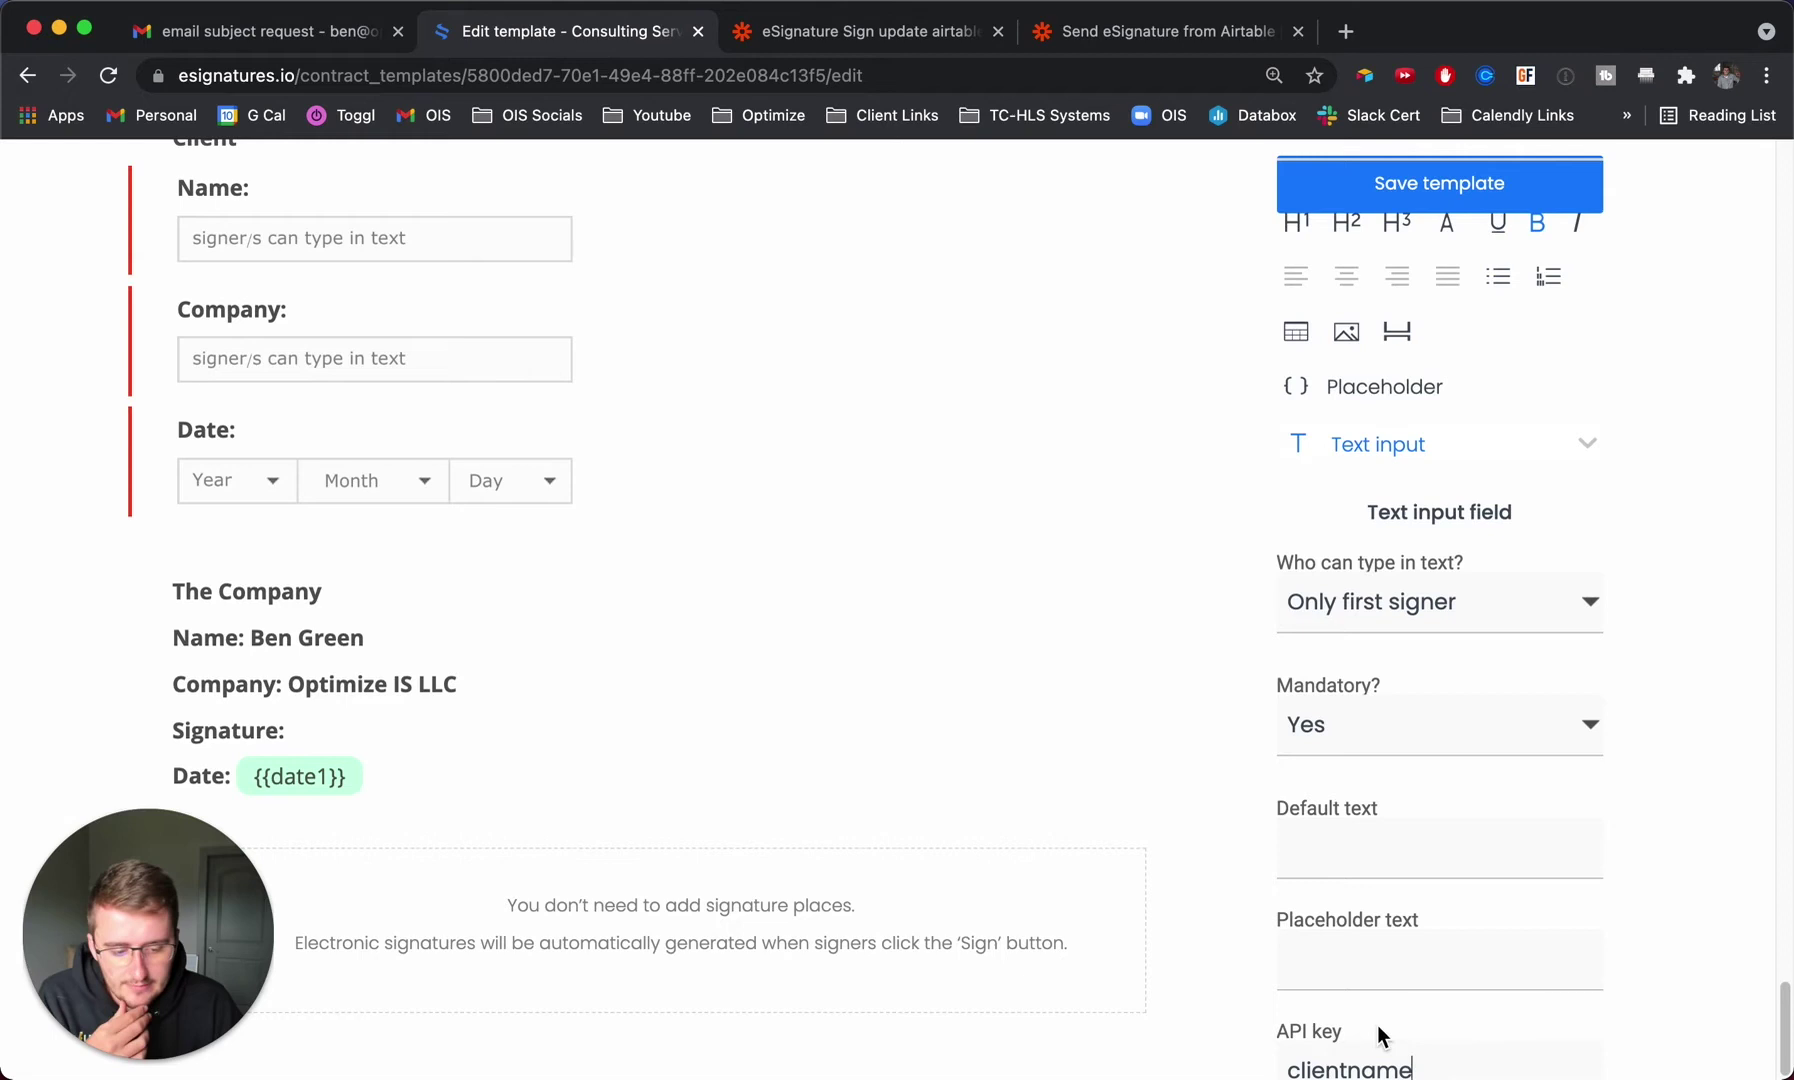
scroll(958, 619, "up", 1)
left_click(592, 368)
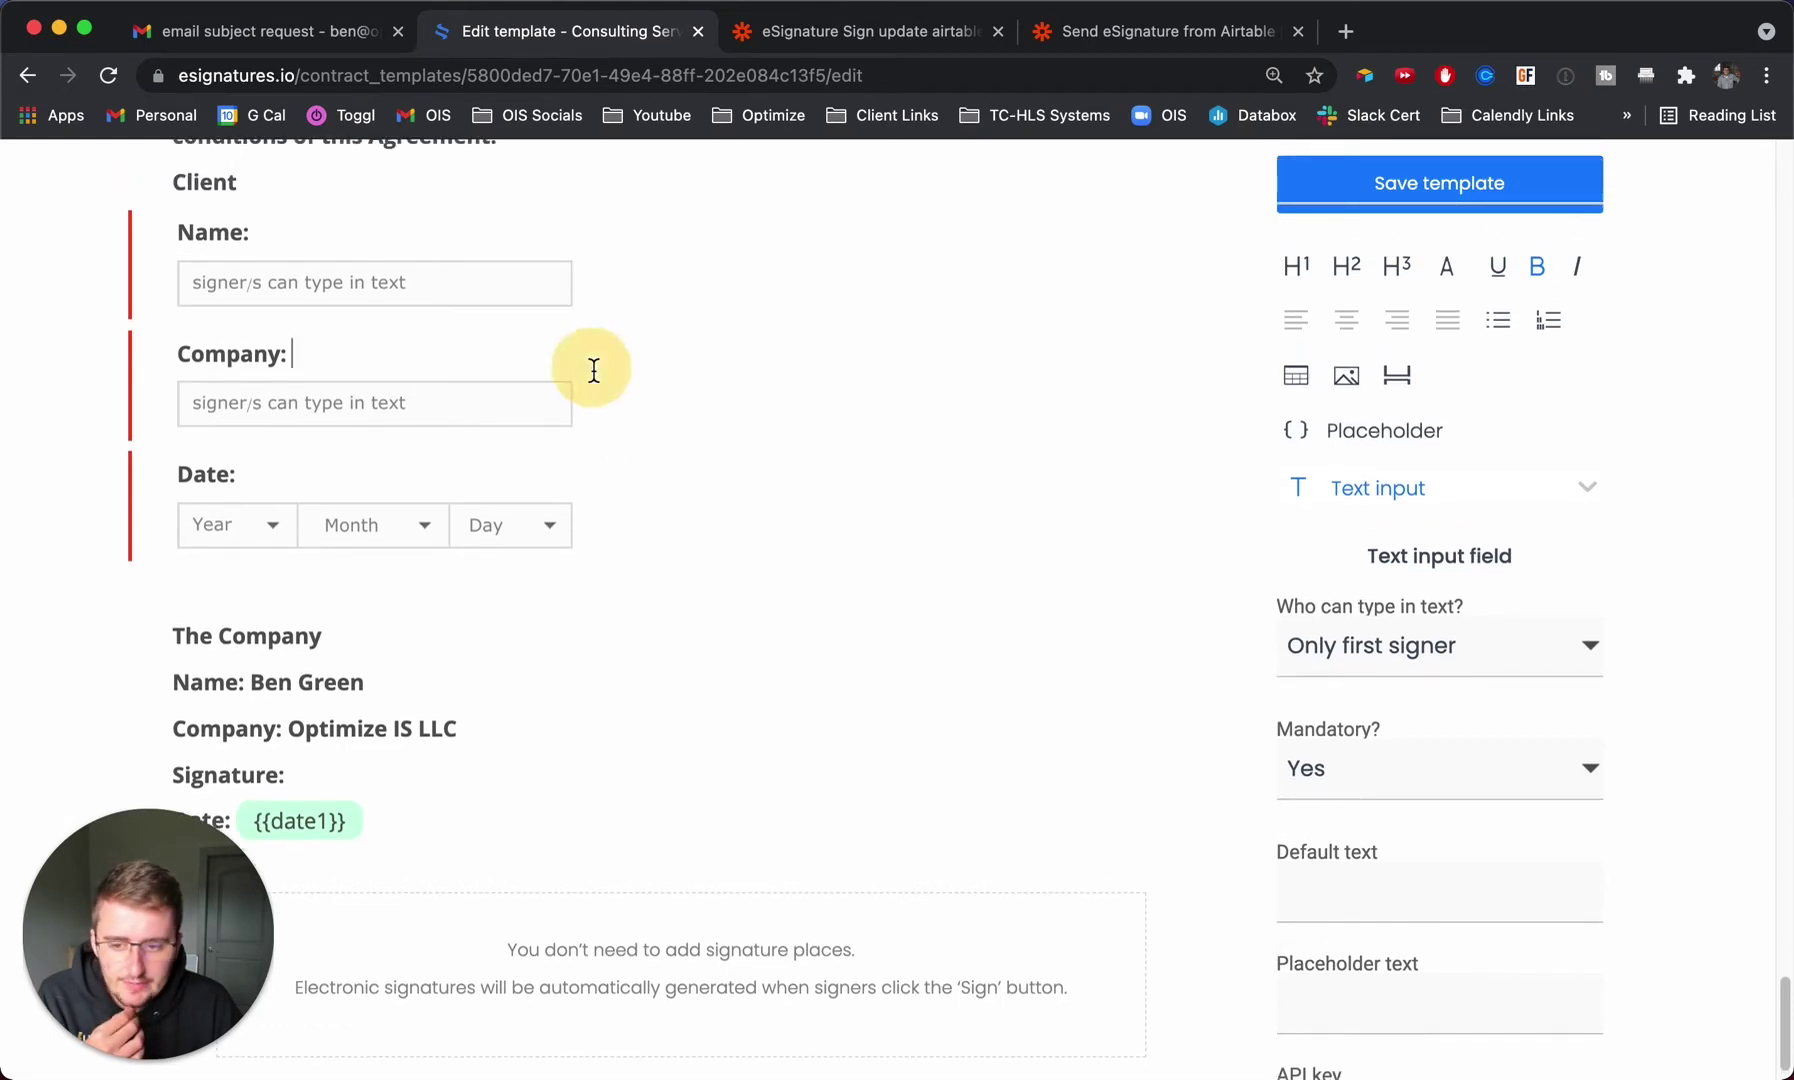
scroll(1673, 762, "down", 1)
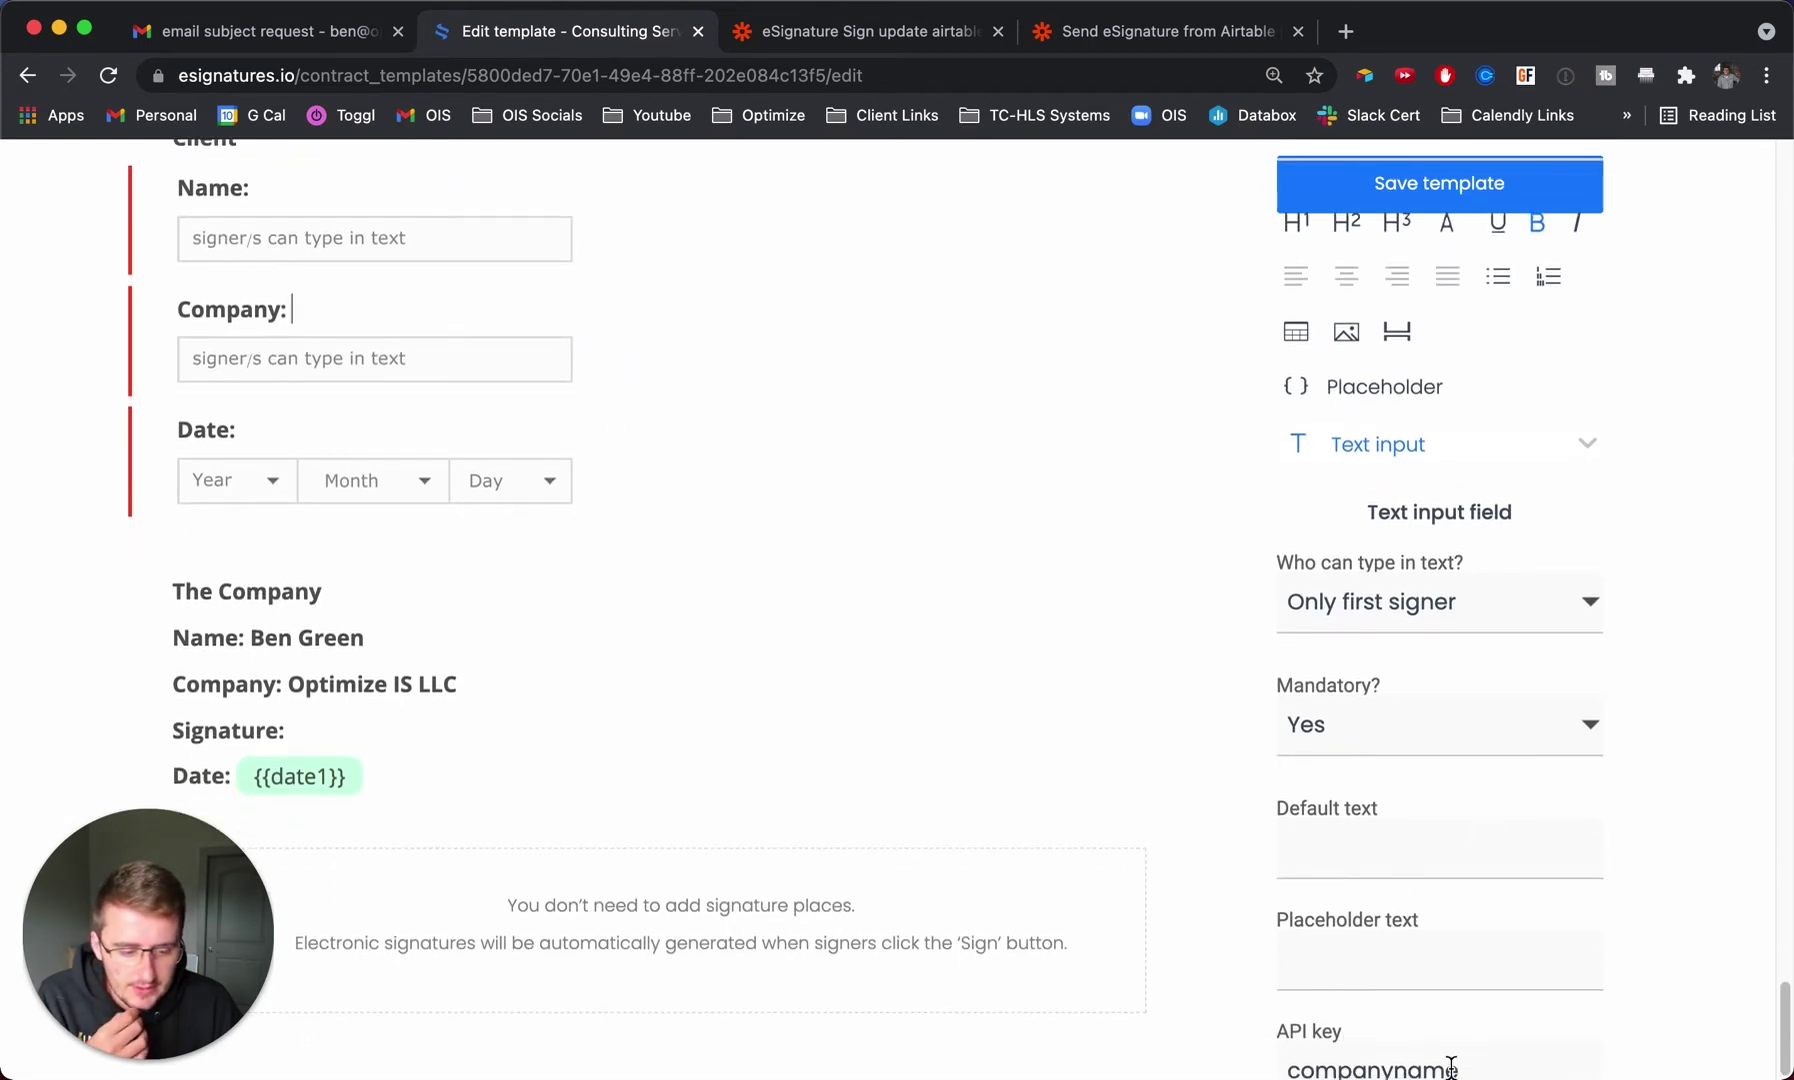
left_click(298, 189)
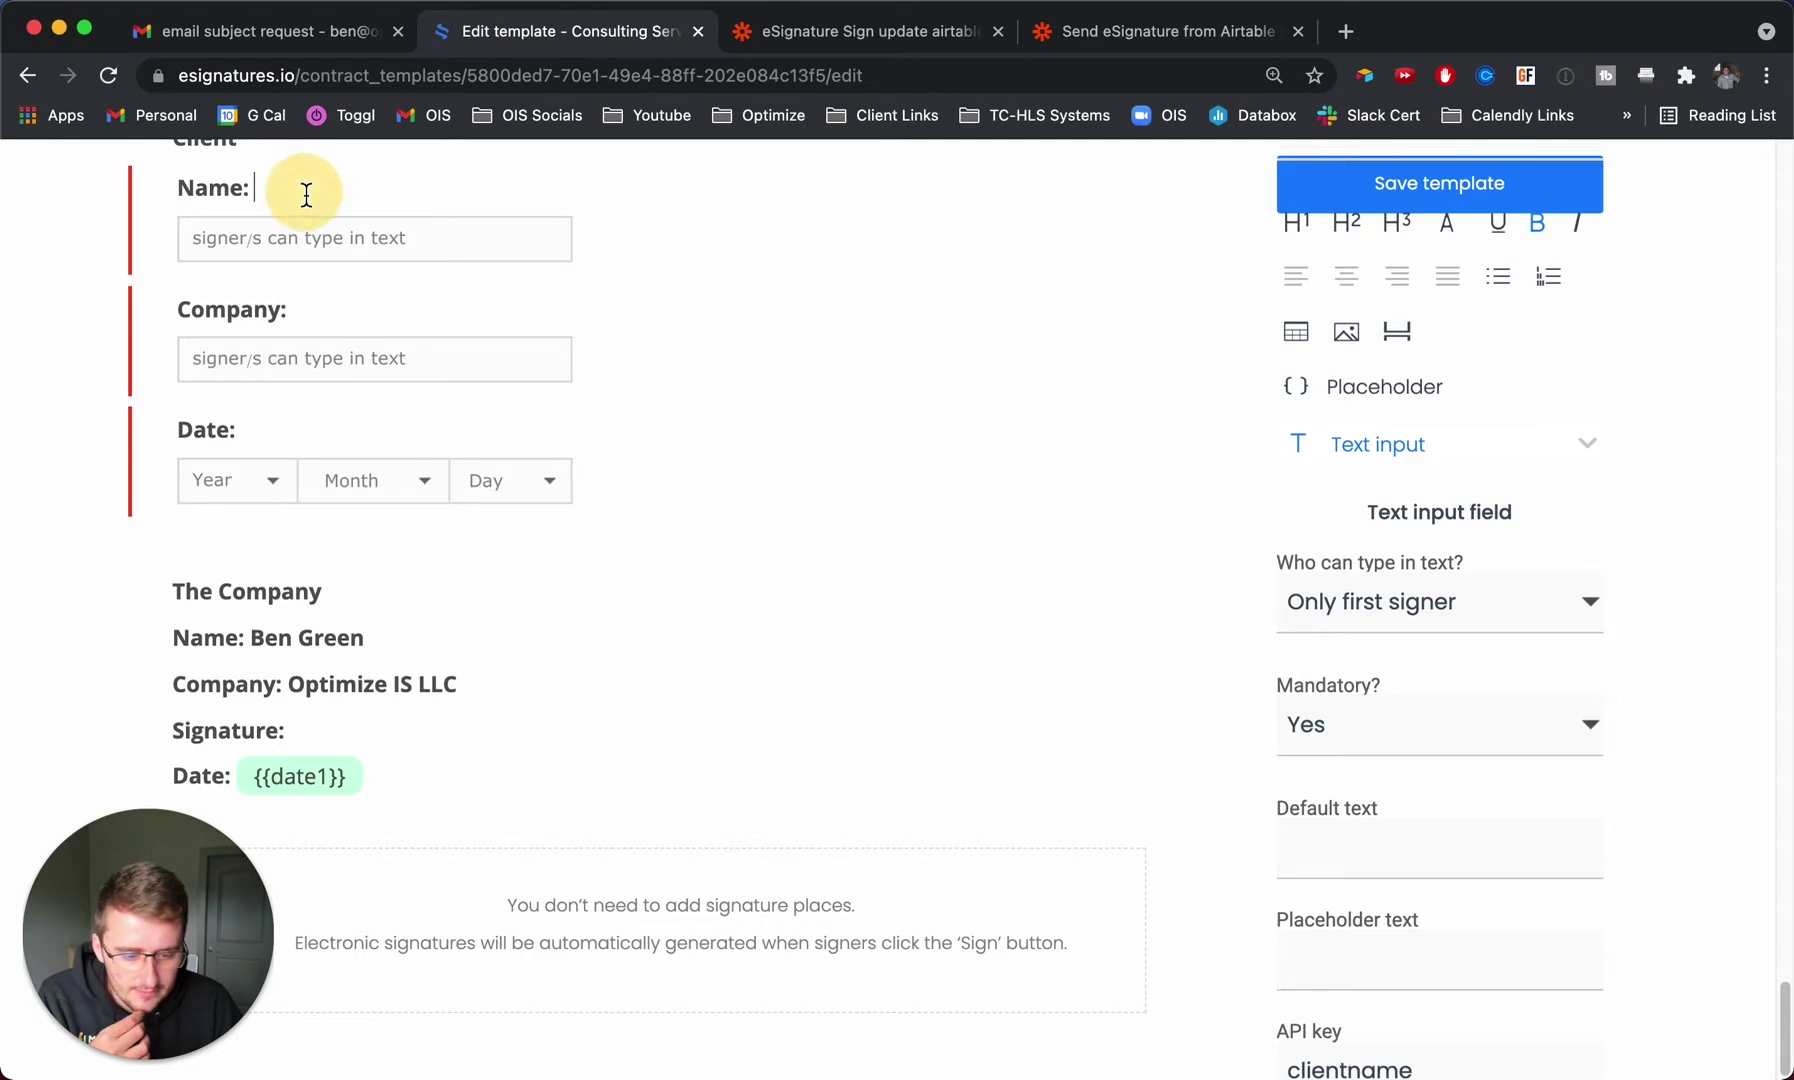
Review the Company and Date field settings, confirming the Company API key companyname.
left_click(319, 303)
left_click(318, 441)
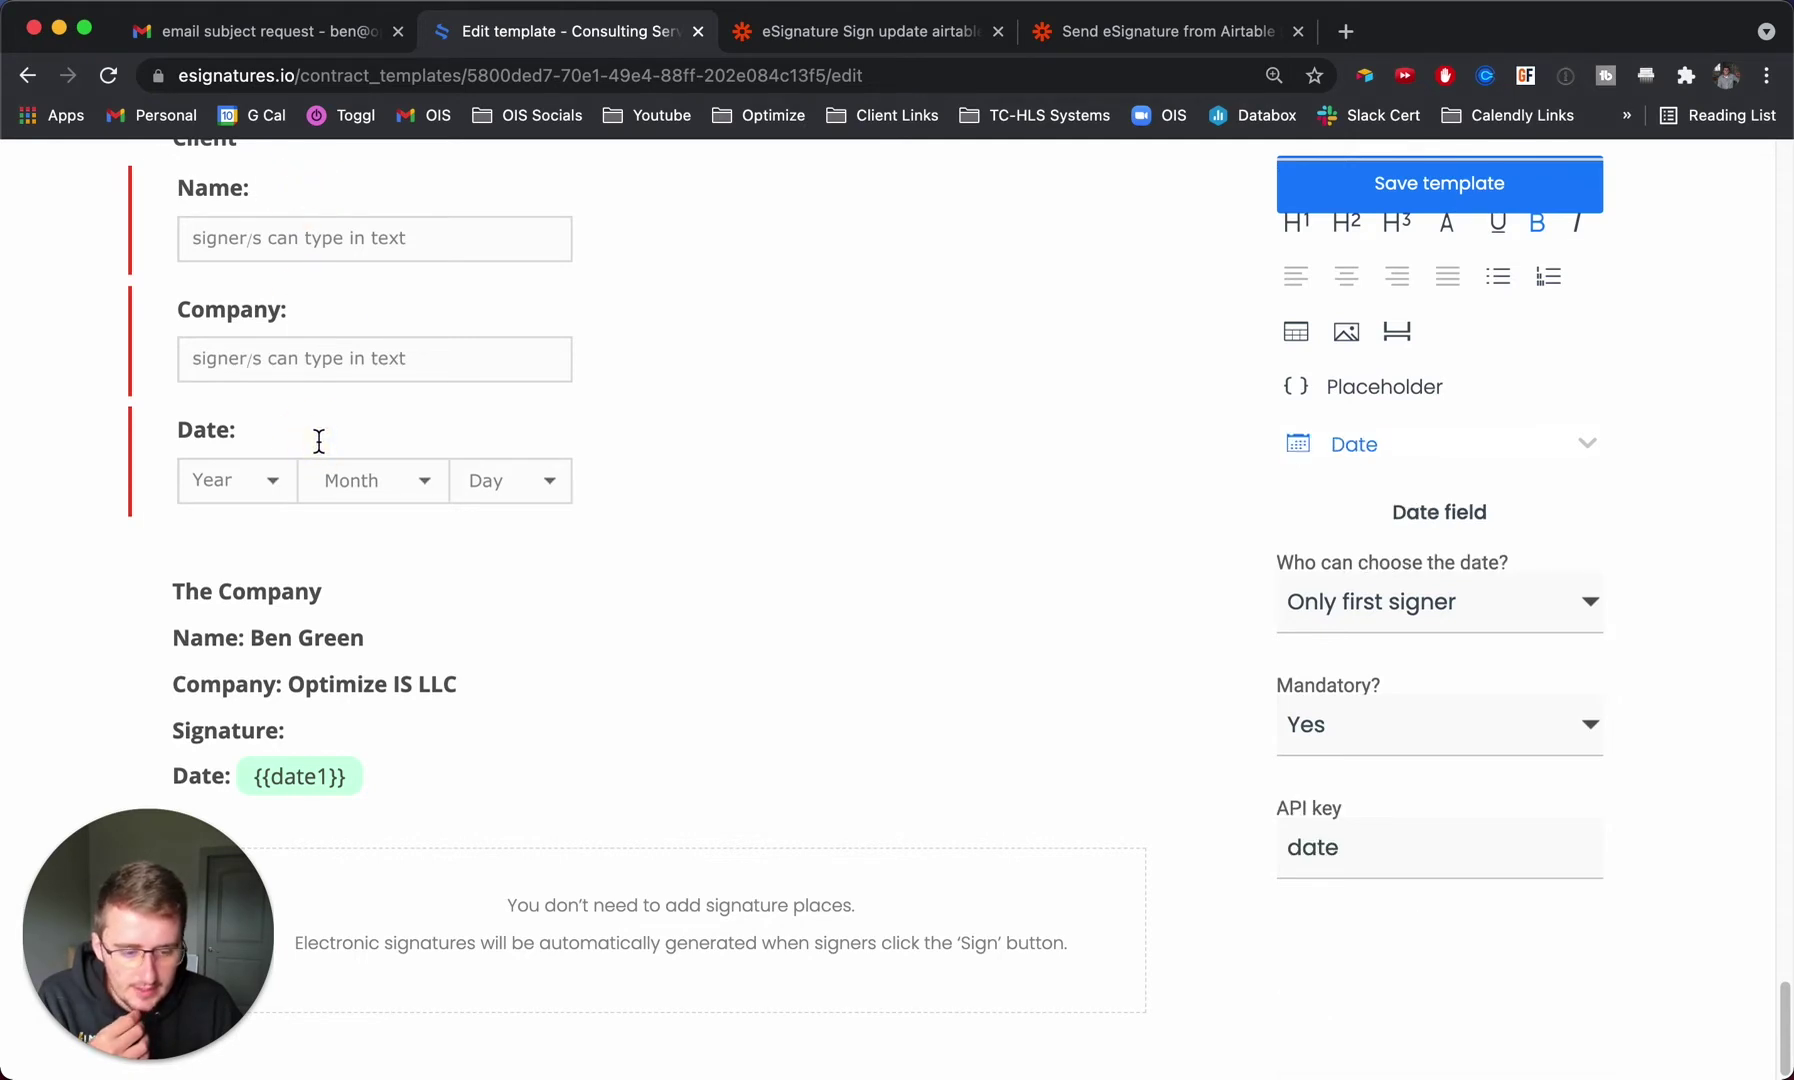
scroll(428, 412, "up", 3)
scroll(430, 413, "down", 3)
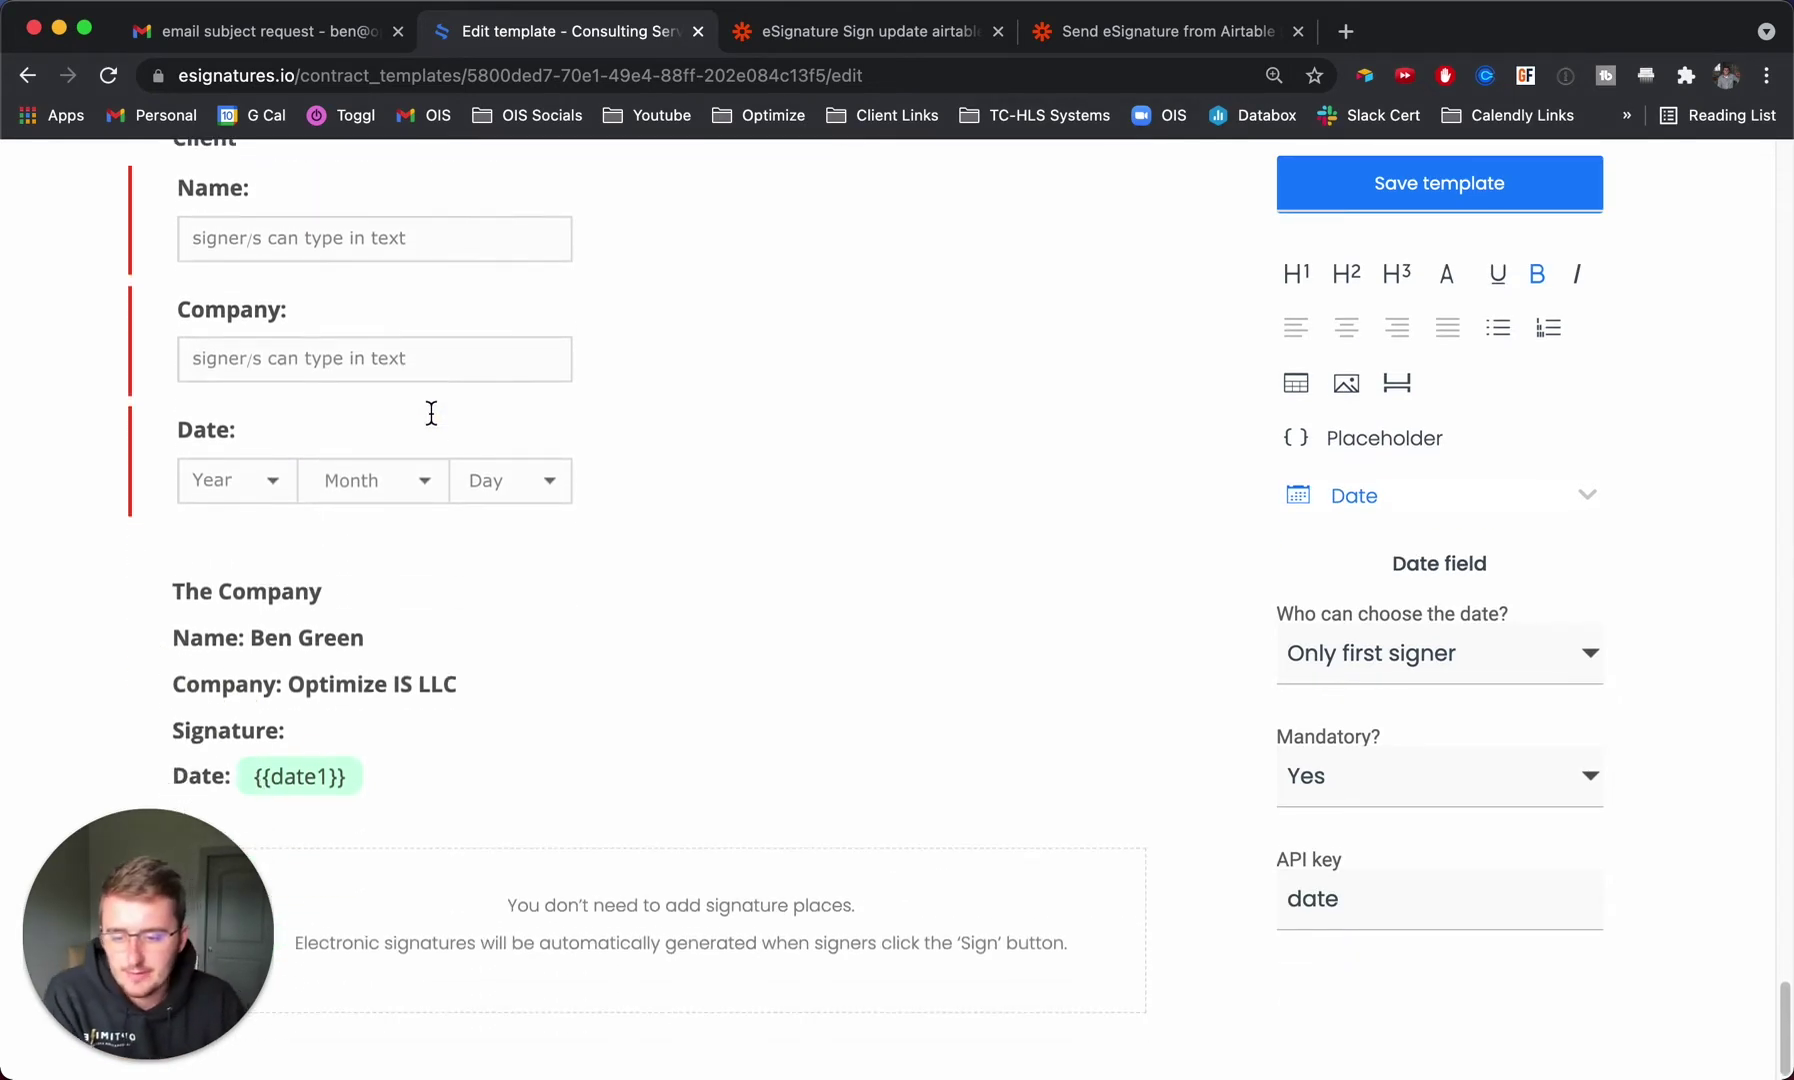
scroll(732, 608, "up", 1)
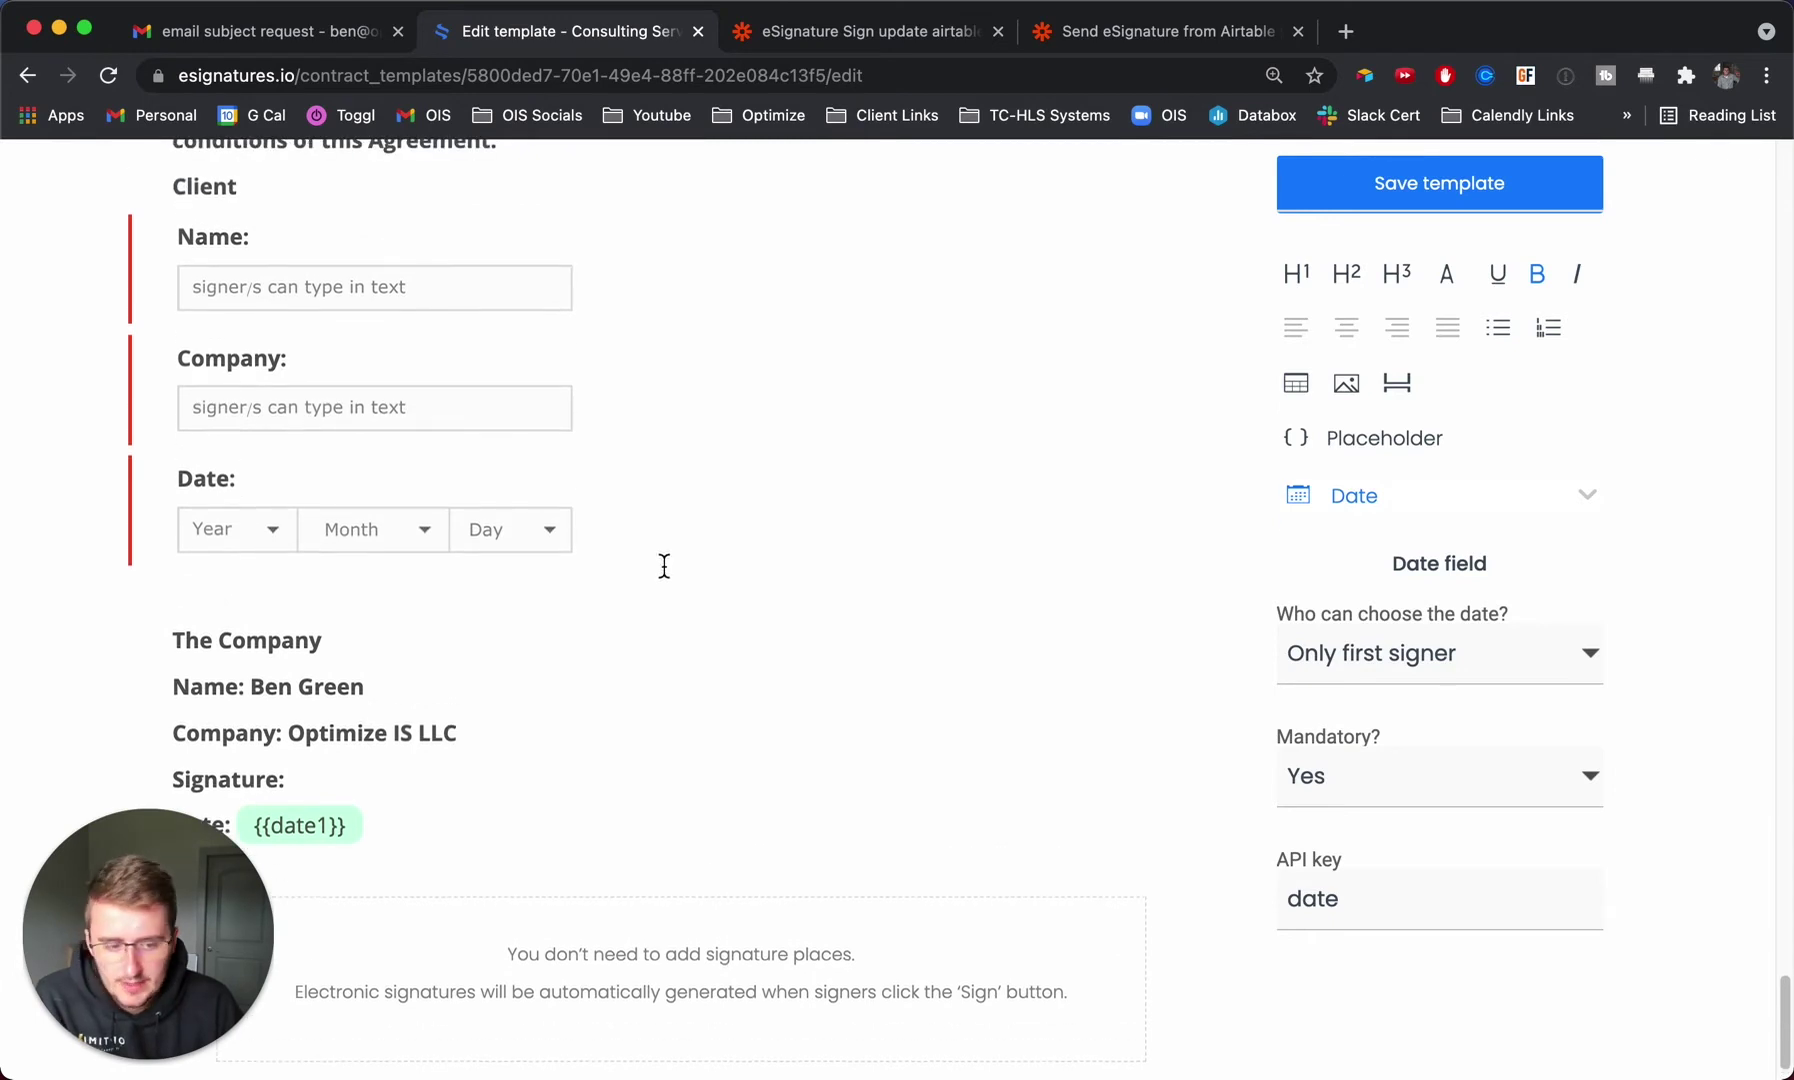
left_click(316, 240)
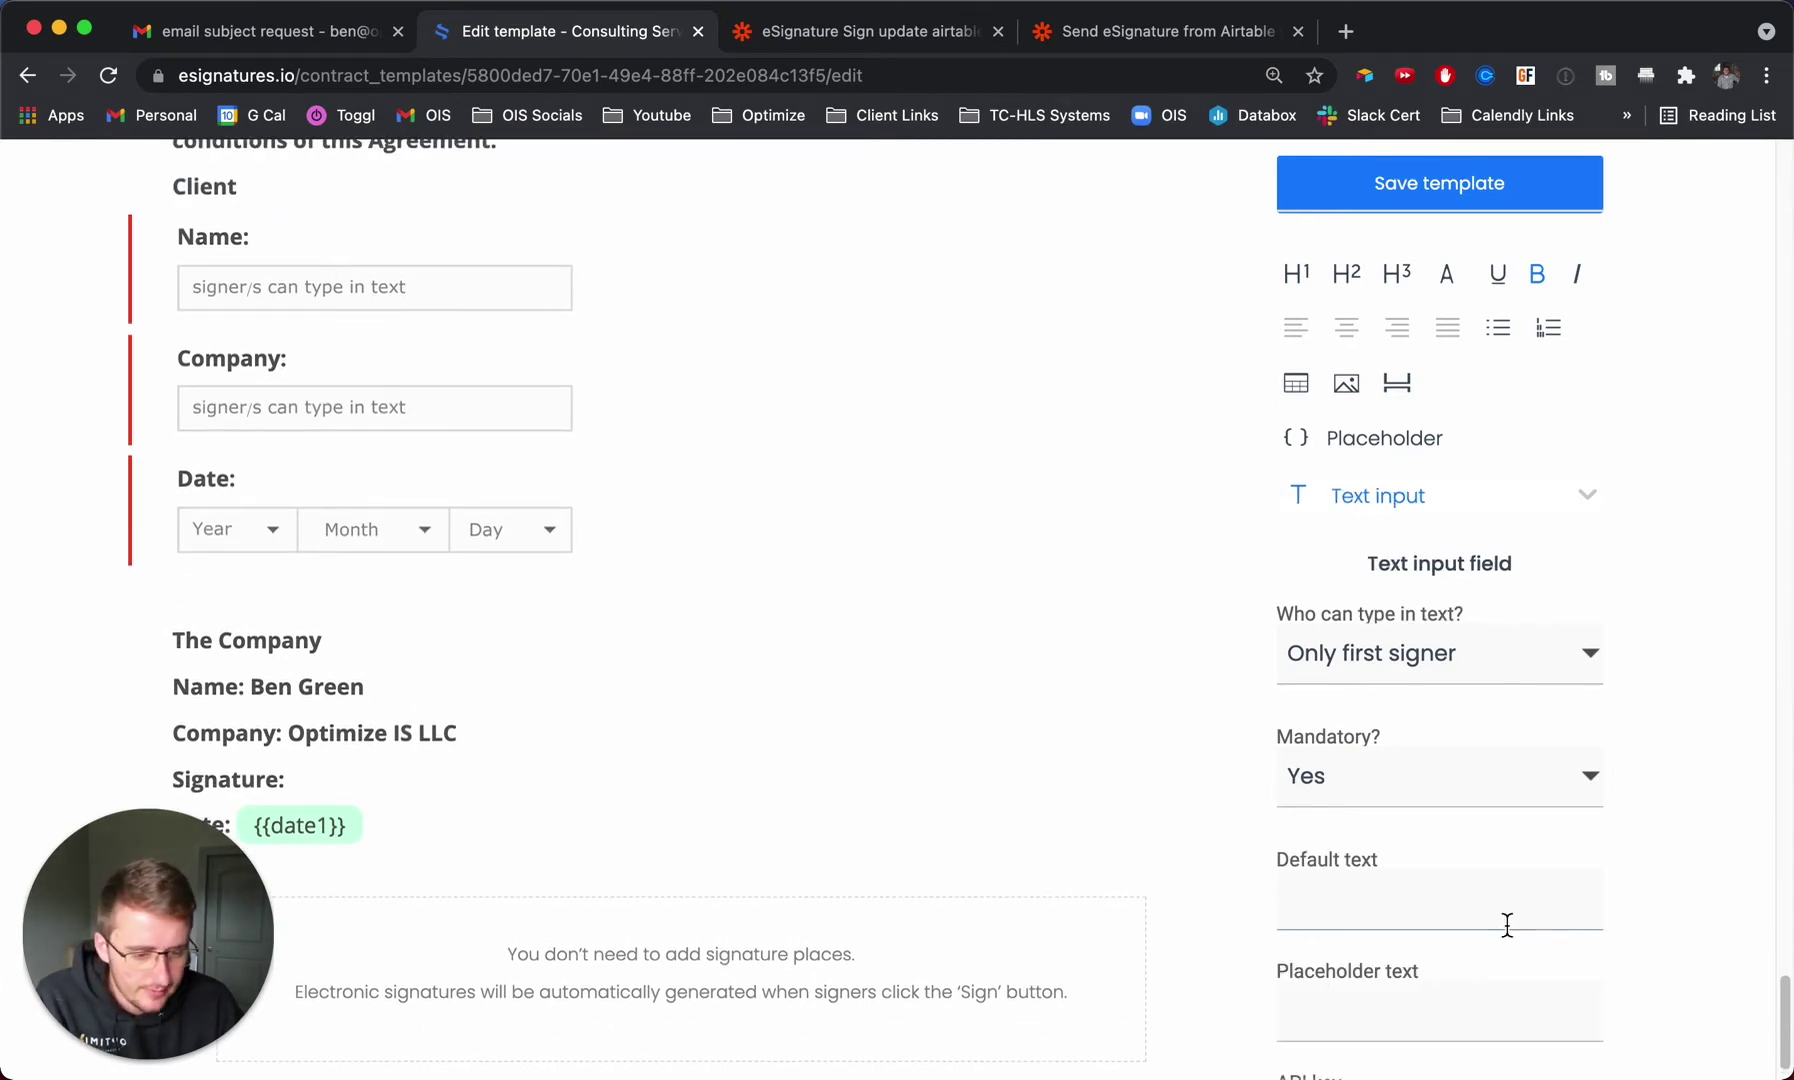
scroll(1316, 800, "down", 1)
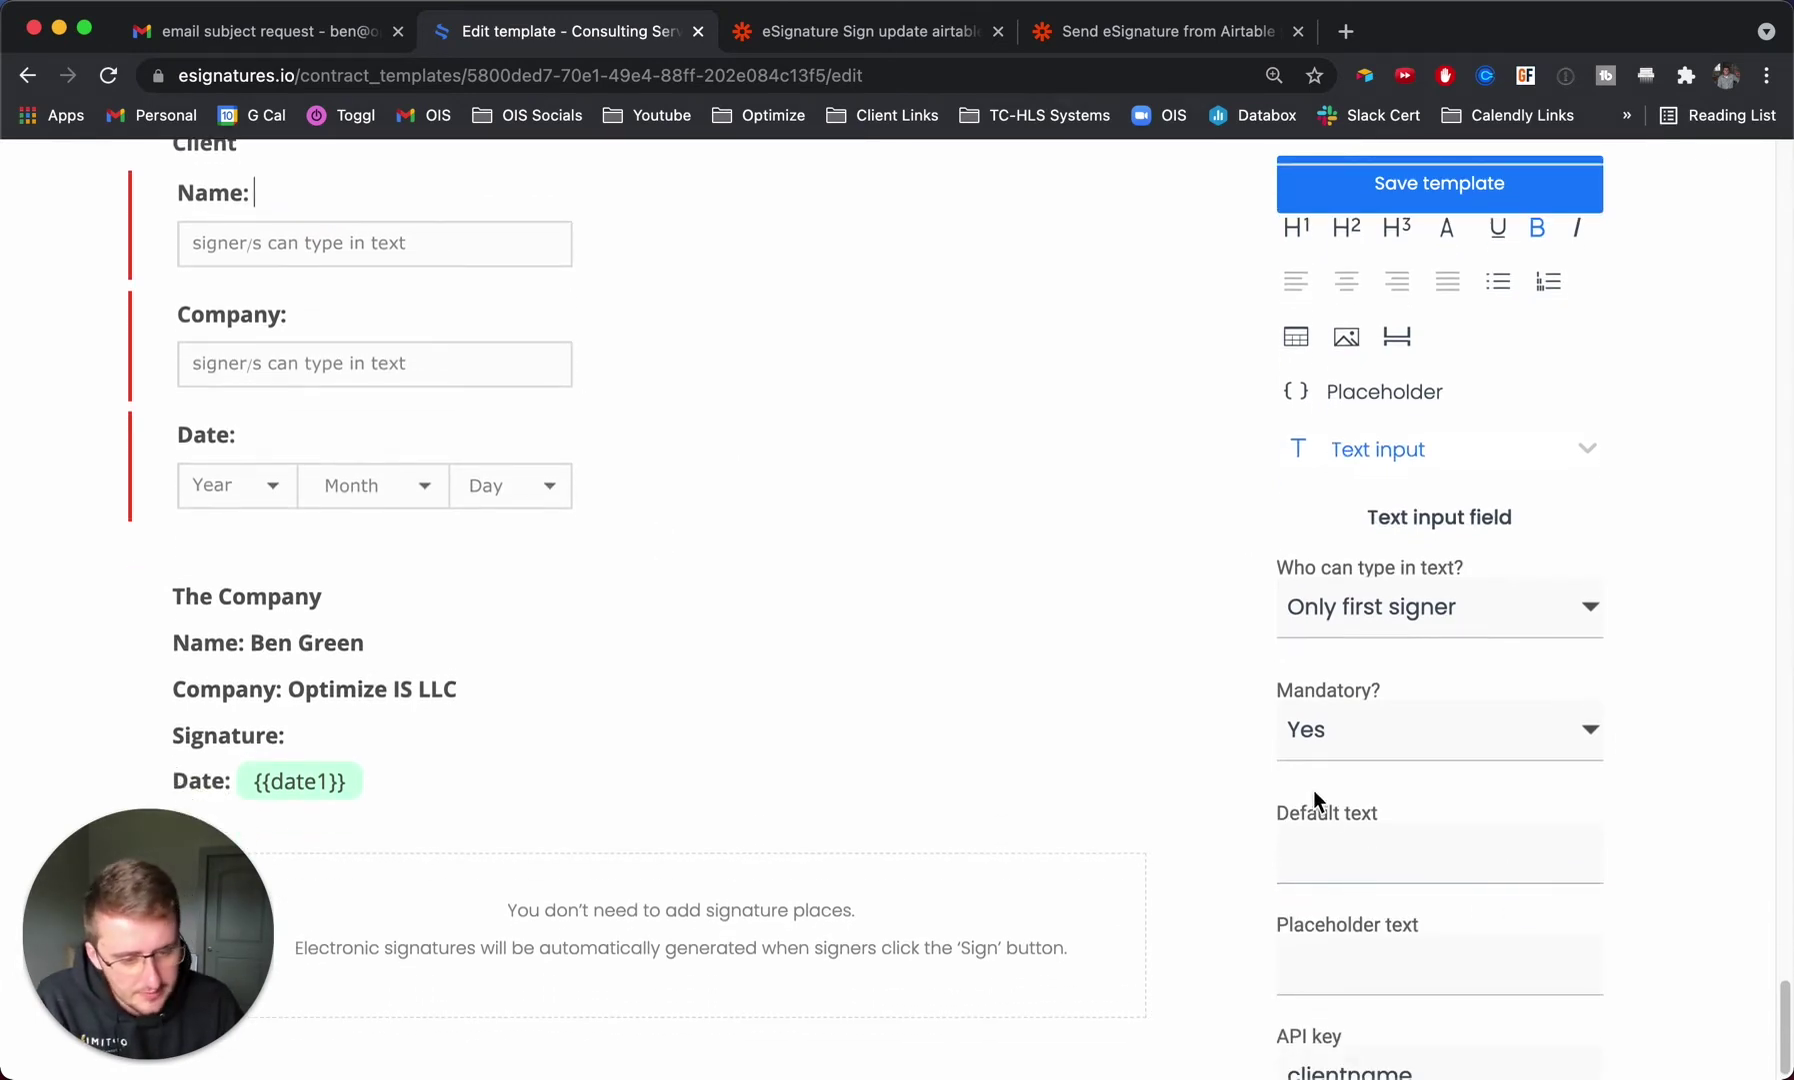
left_click(389, 313)
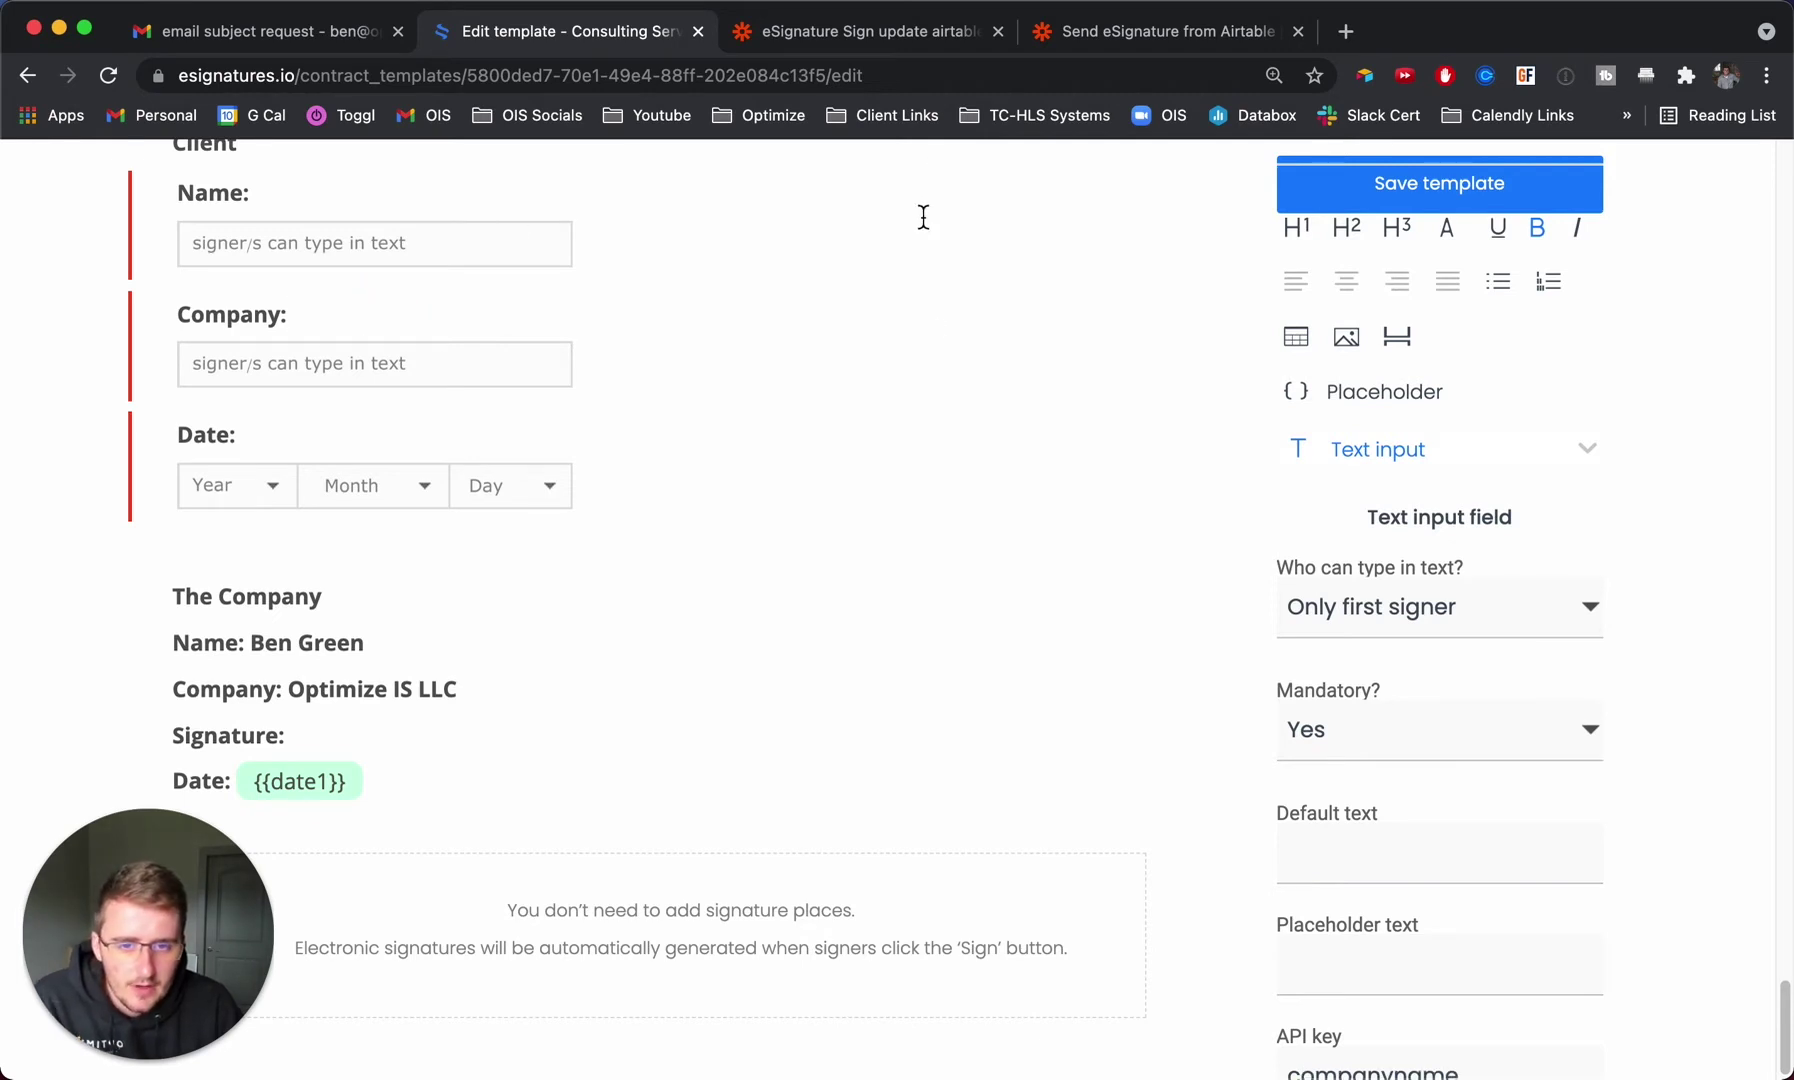
scroll(935, 343, "up", 1)
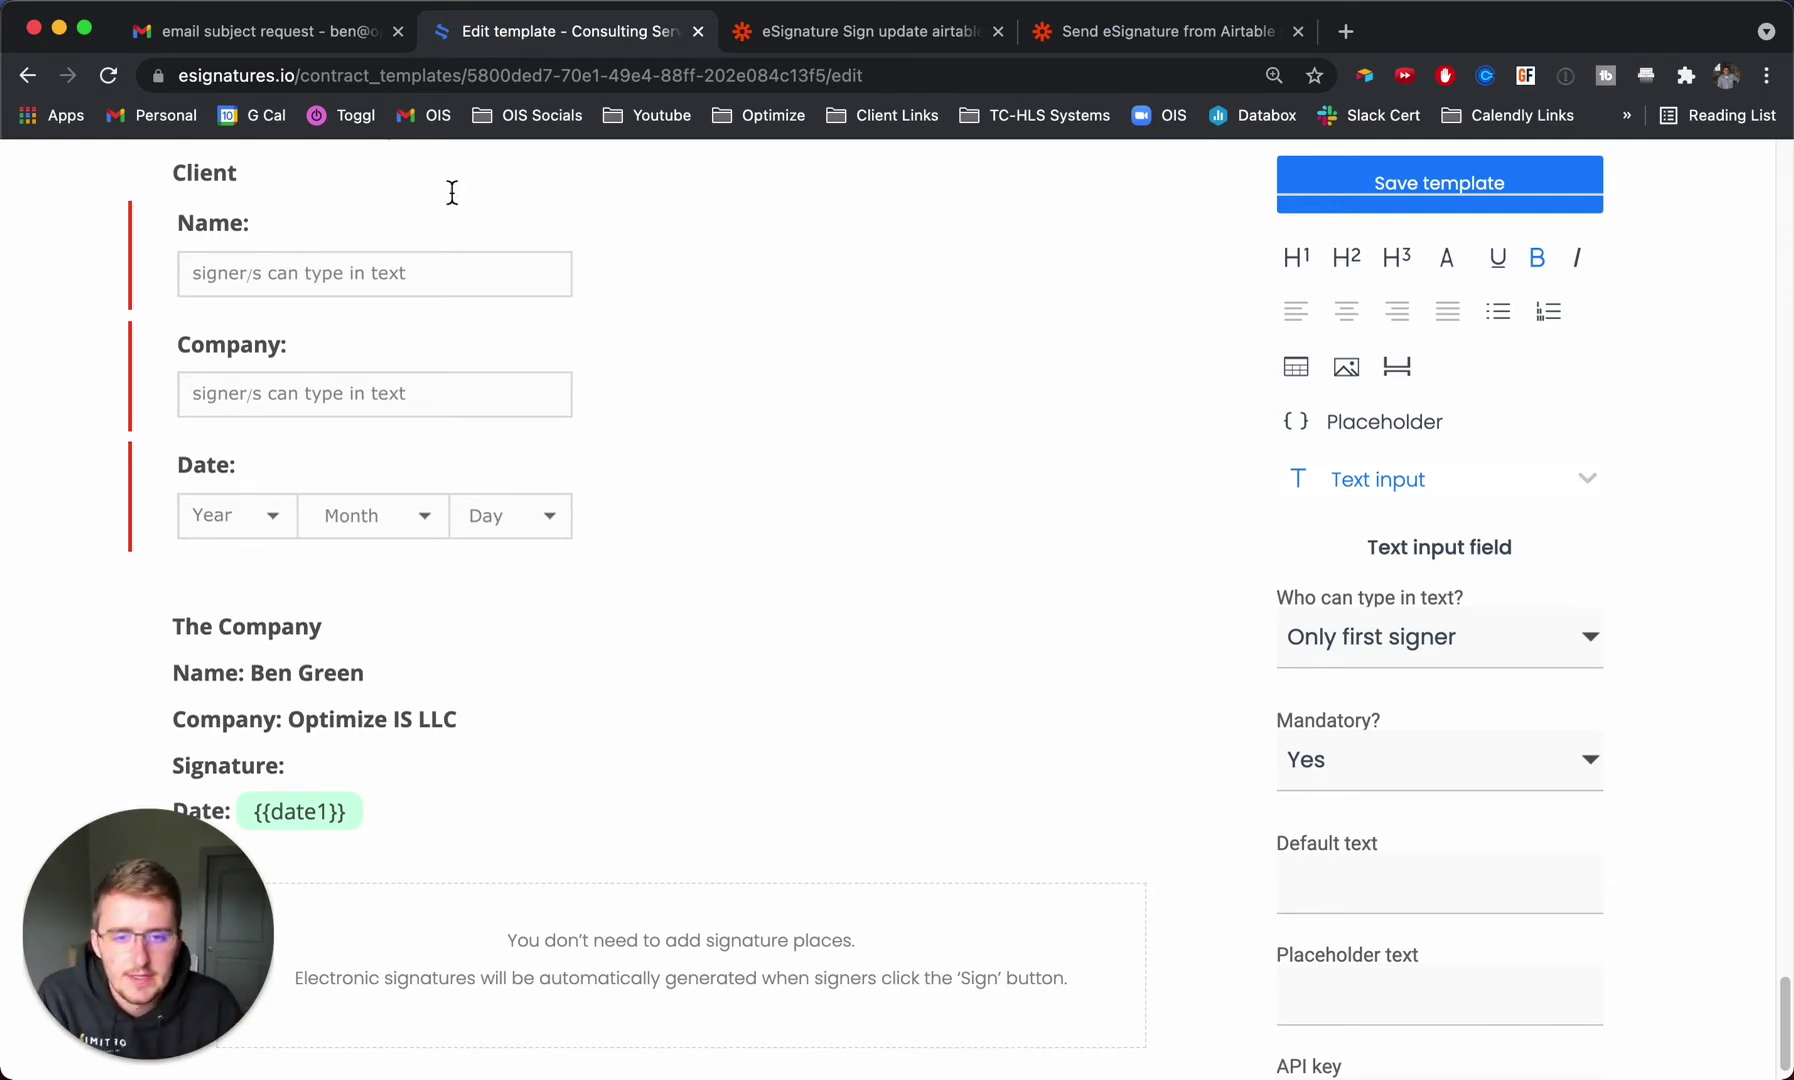
Look over the eSignature Sign update airtable and Send eSignature from Airtable zaps, then go to Airtable.
left_click(905, 38)
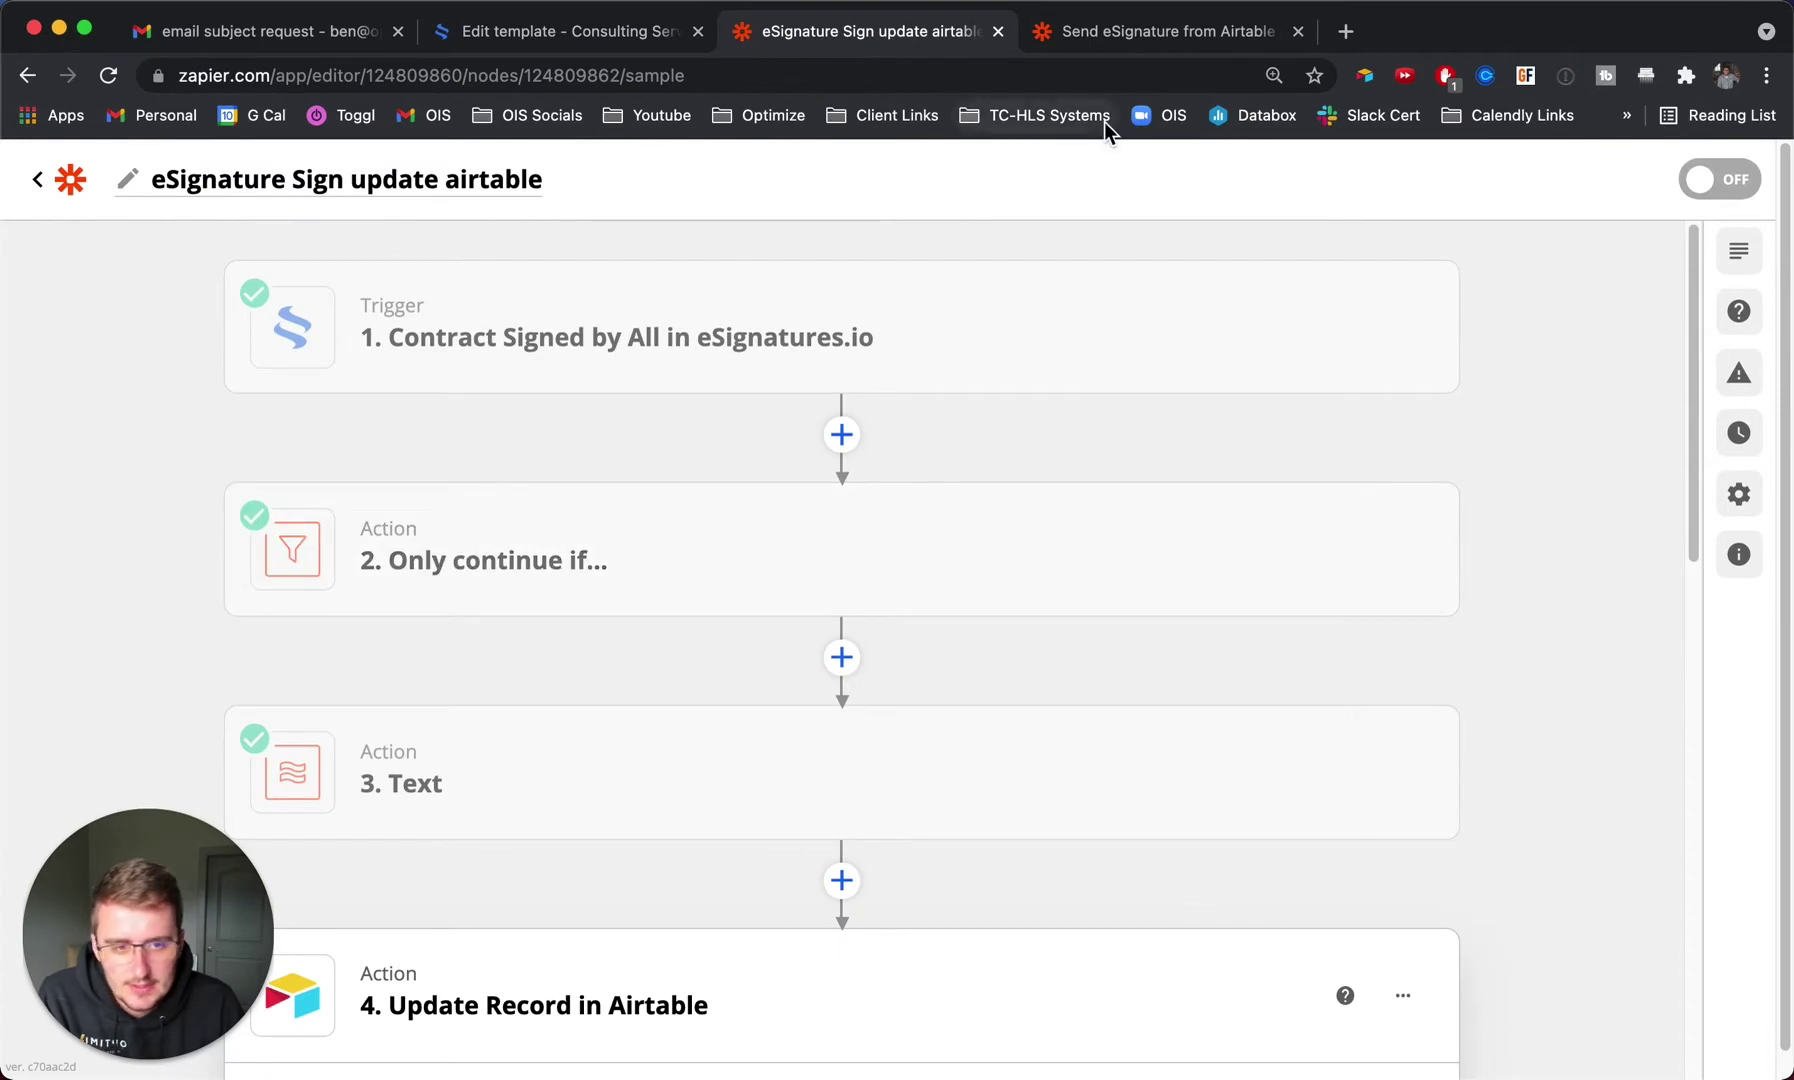
left_click(1173, 40)
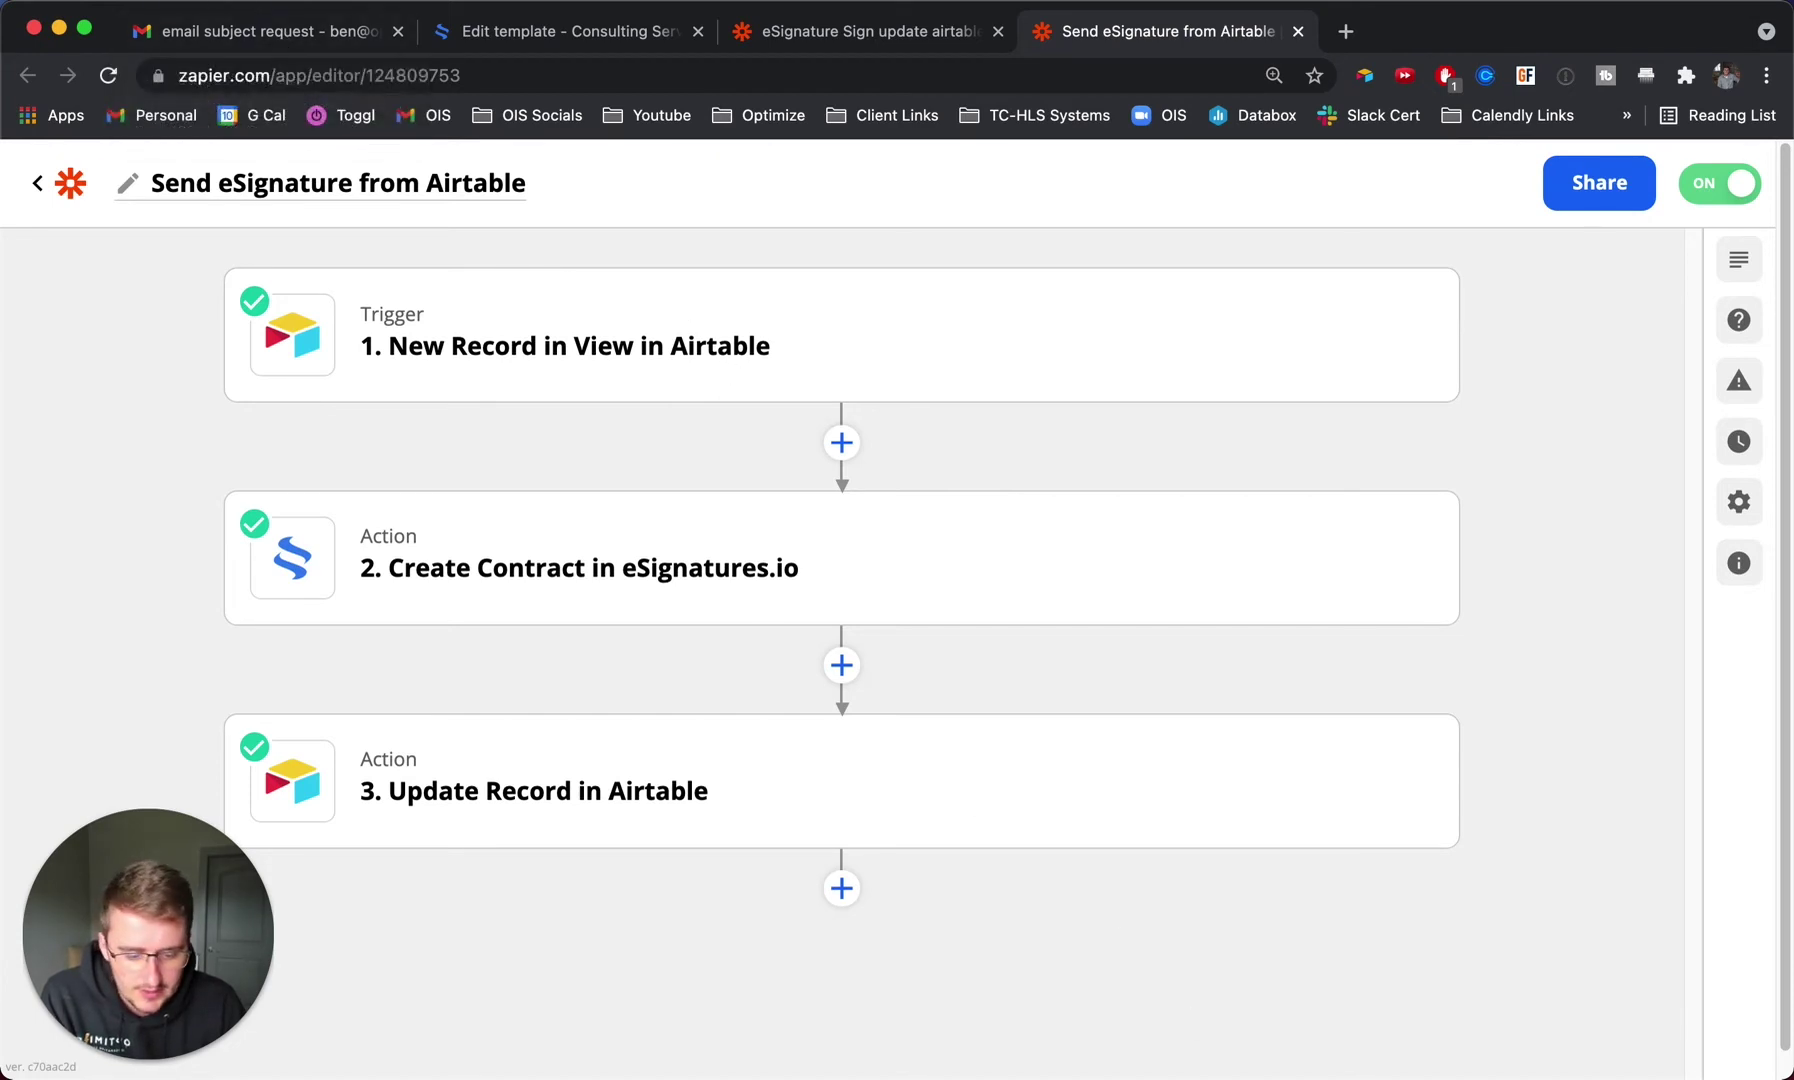
key("super+Tab")
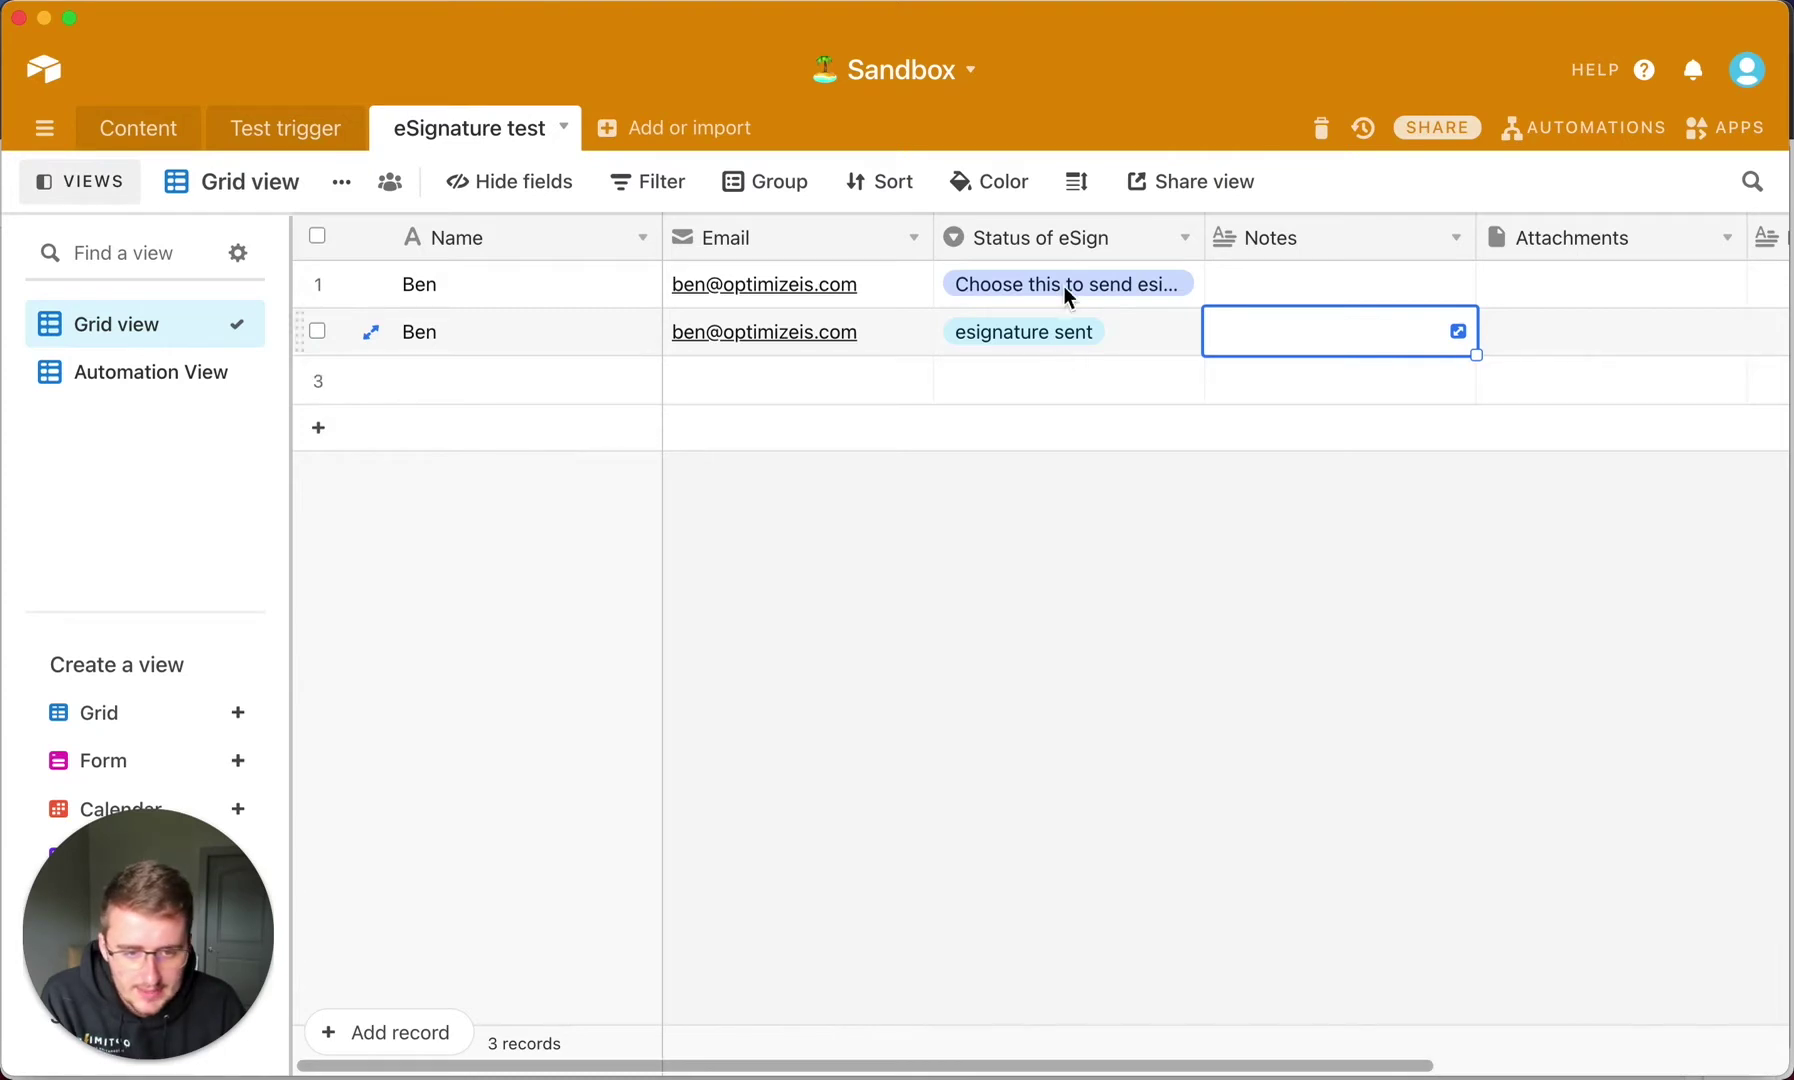
Show the Automation View and the record's Status of eSign options, then return to Zapier.
left_click(131, 382)
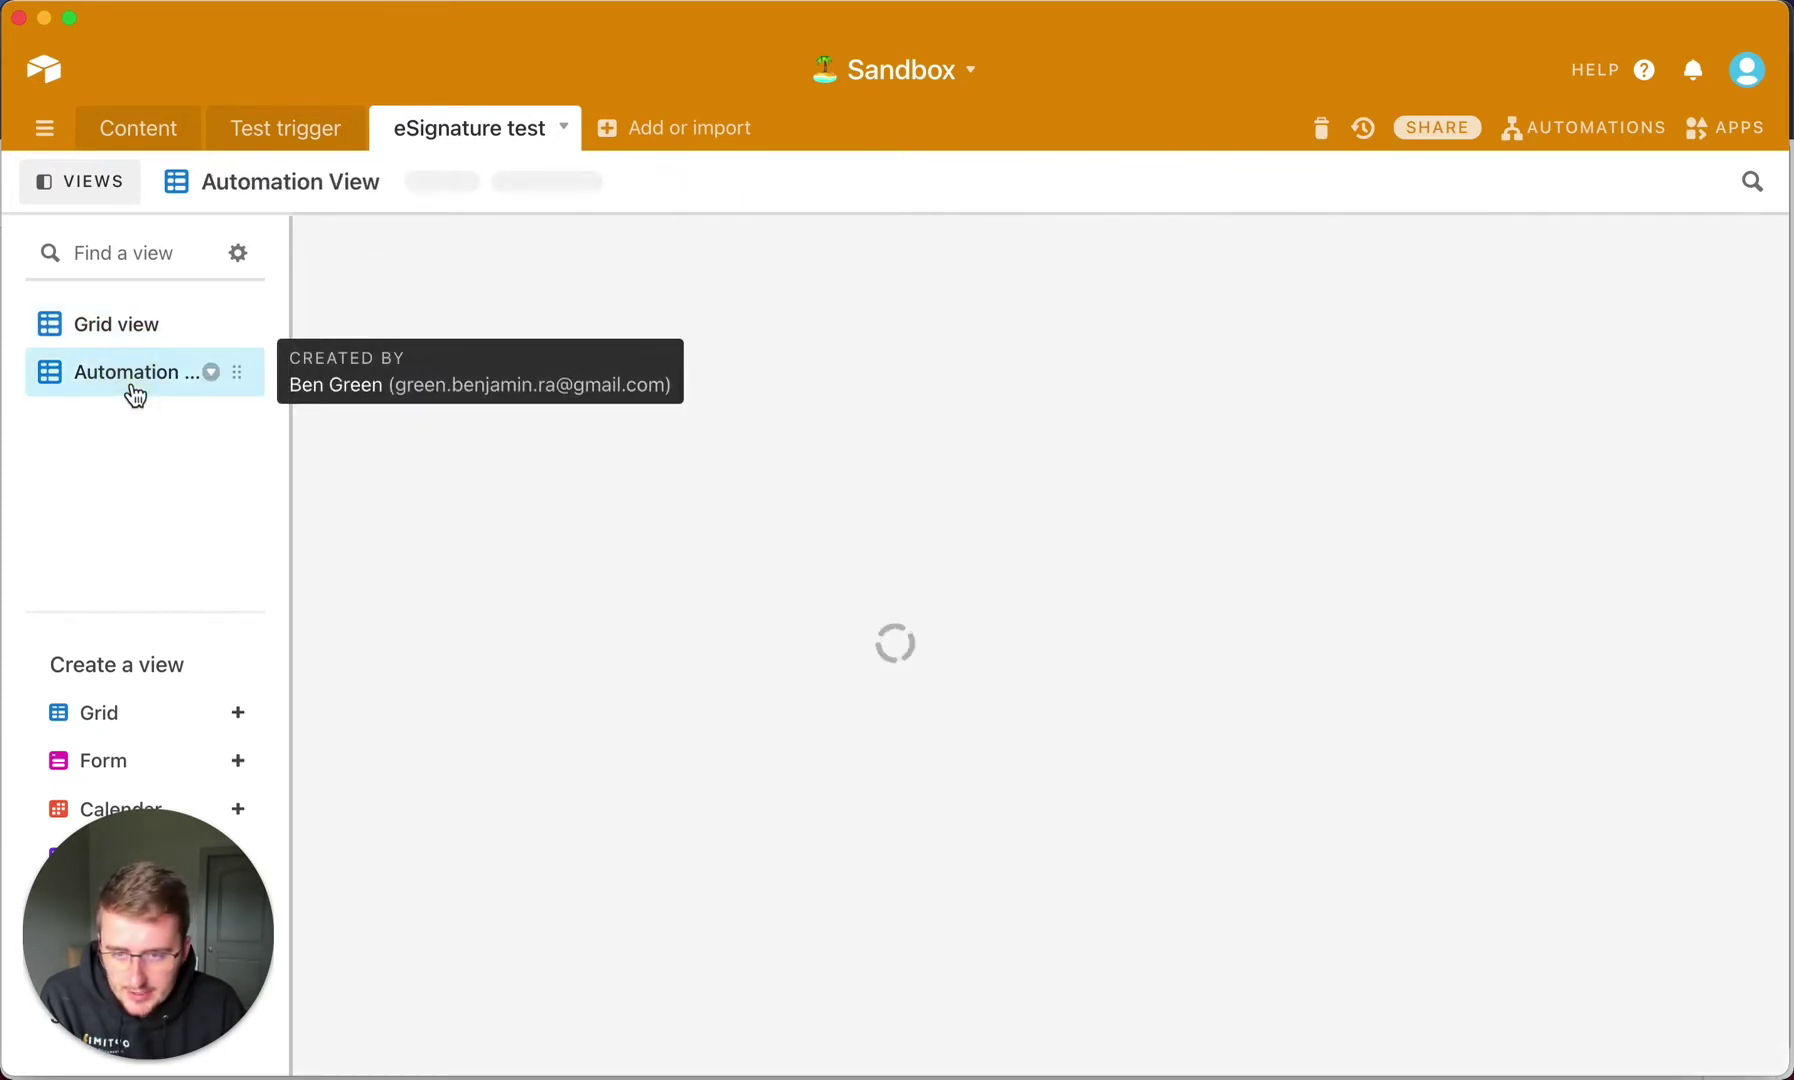
left_click(1086, 291)
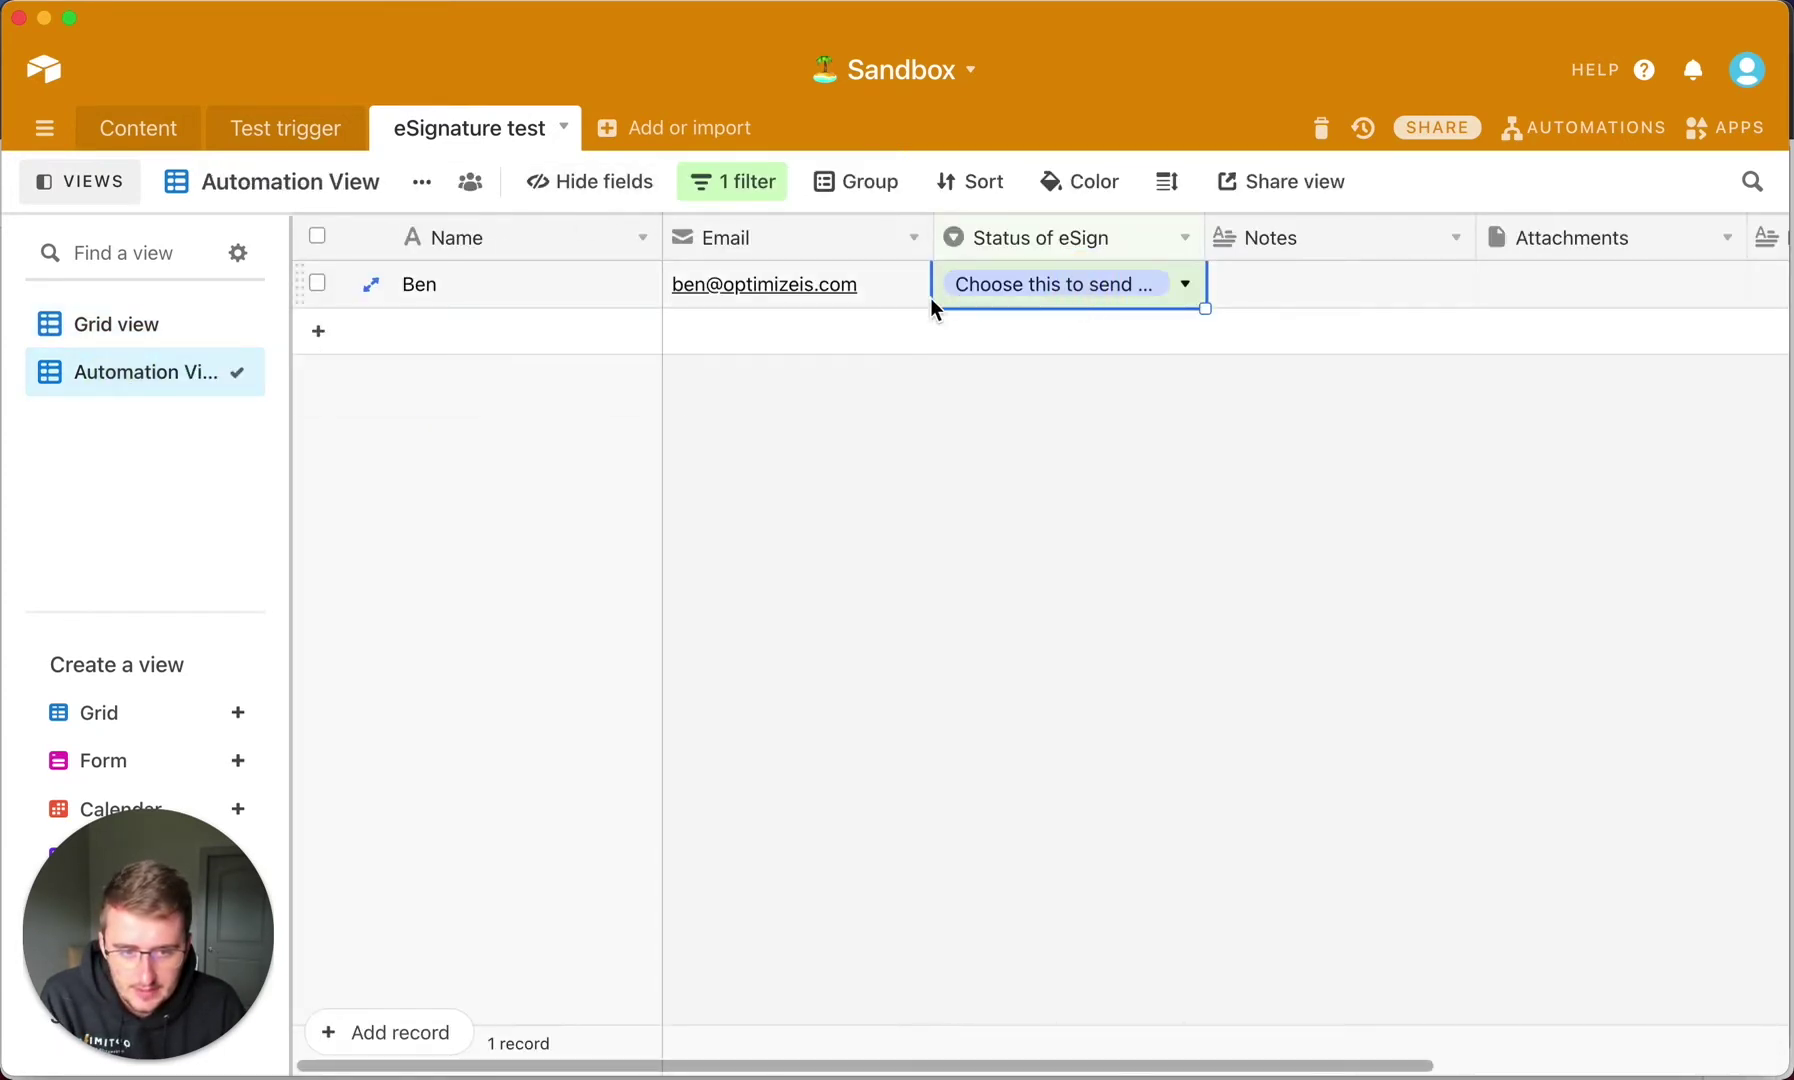
left_click(1121, 291)
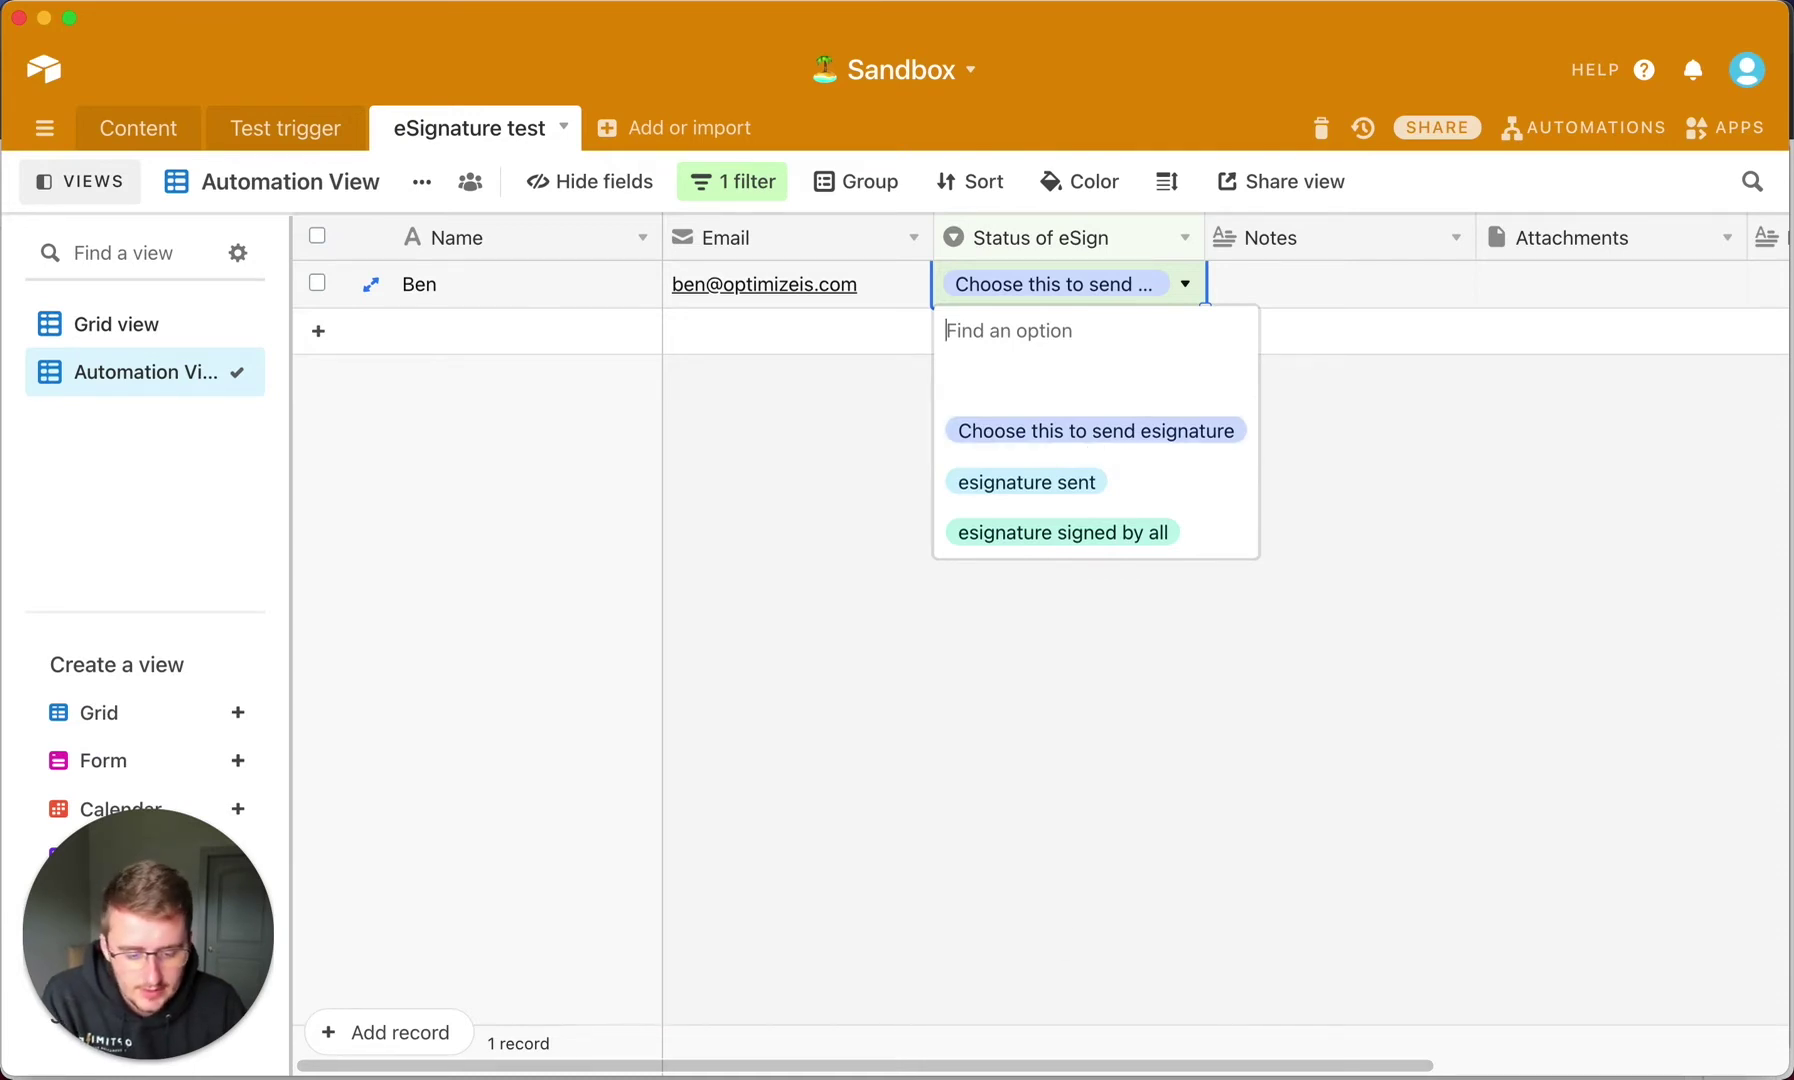
key("super+Tab")
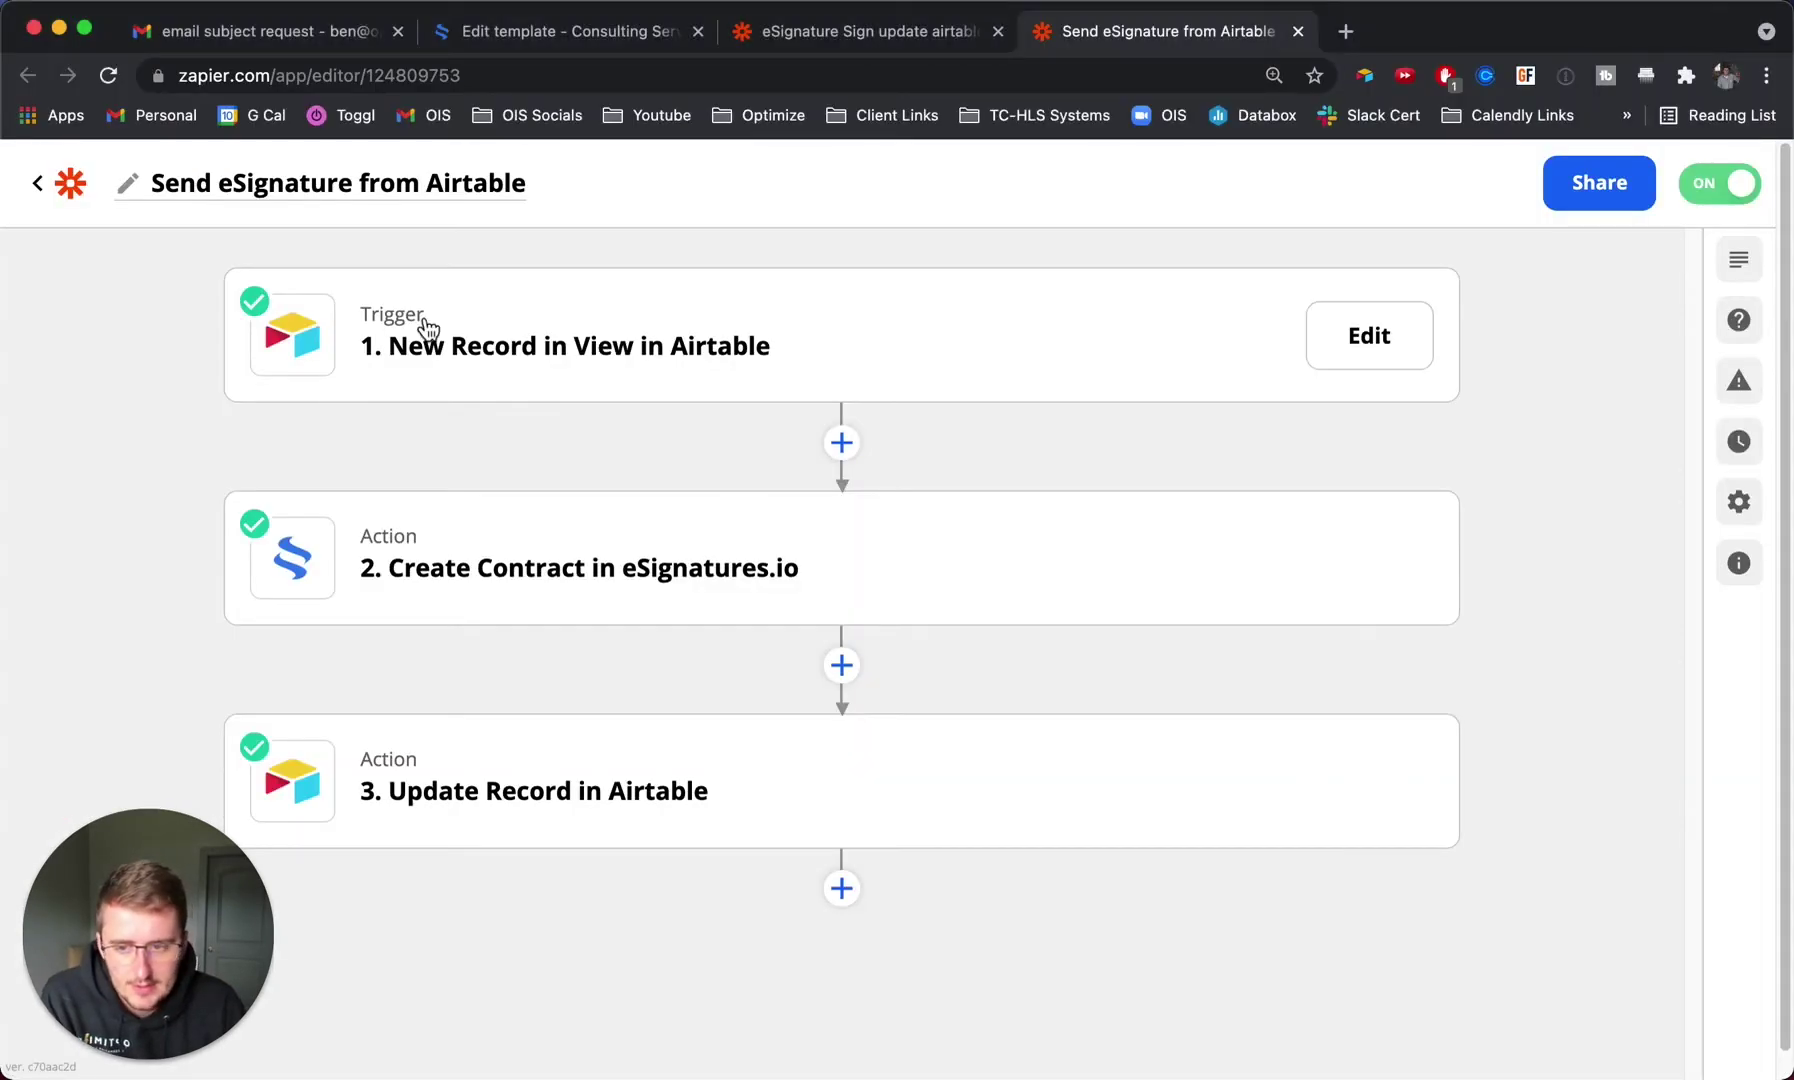
Open the Create Contract step's action setup and scroll through its fields.
left_click(628, 350)
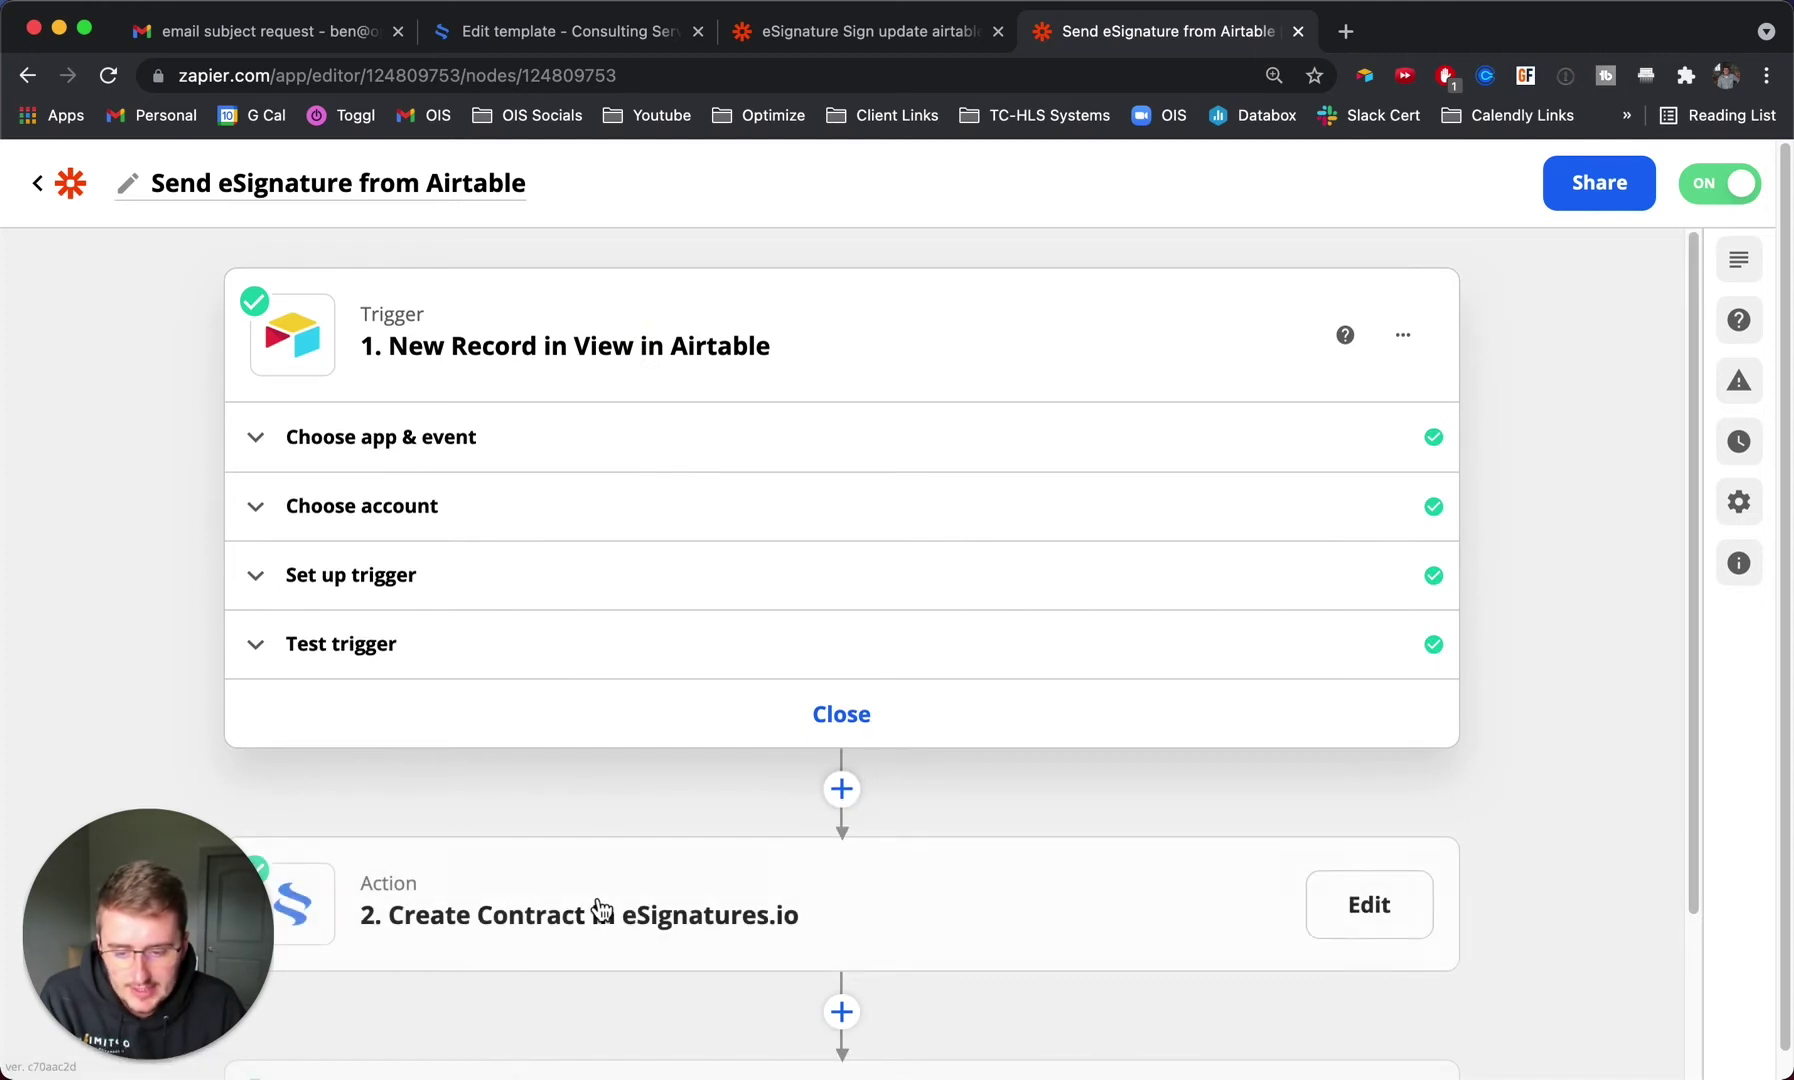
left_click(597, 907)
left_click(535, 622)
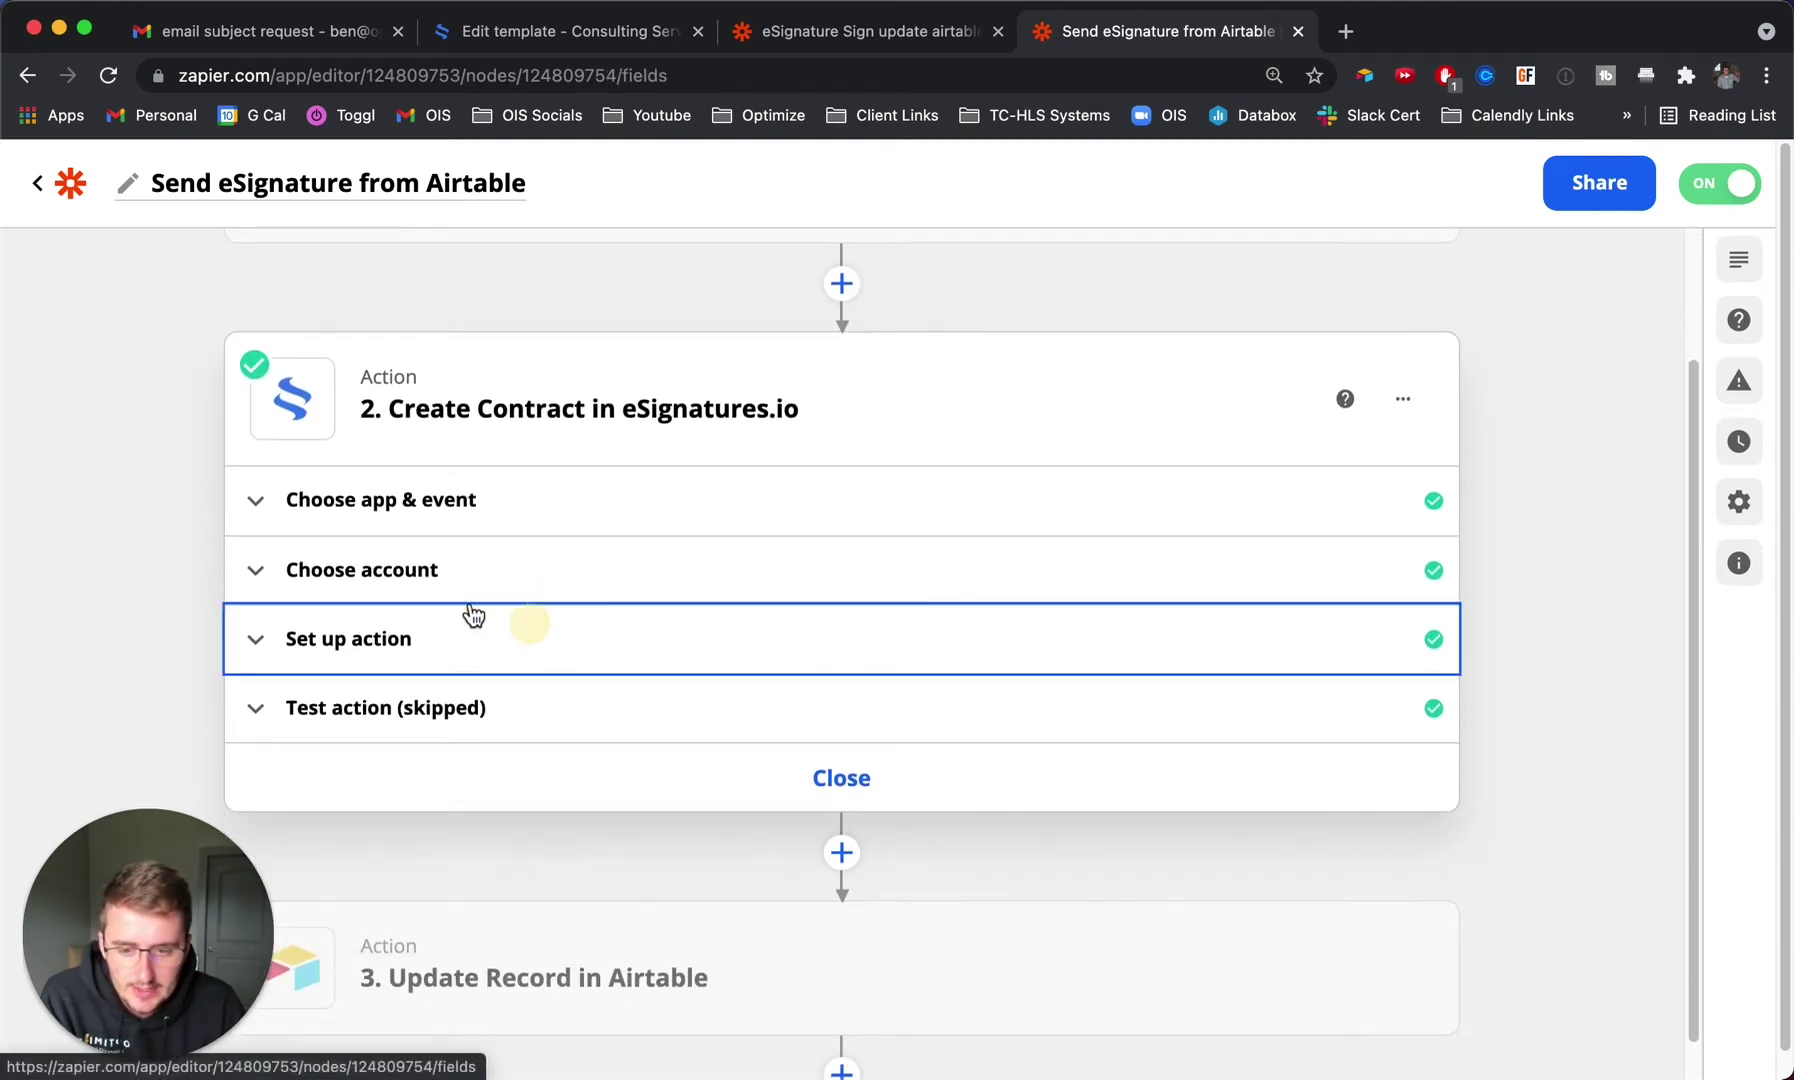
scroll(207, 535, "down", 5)
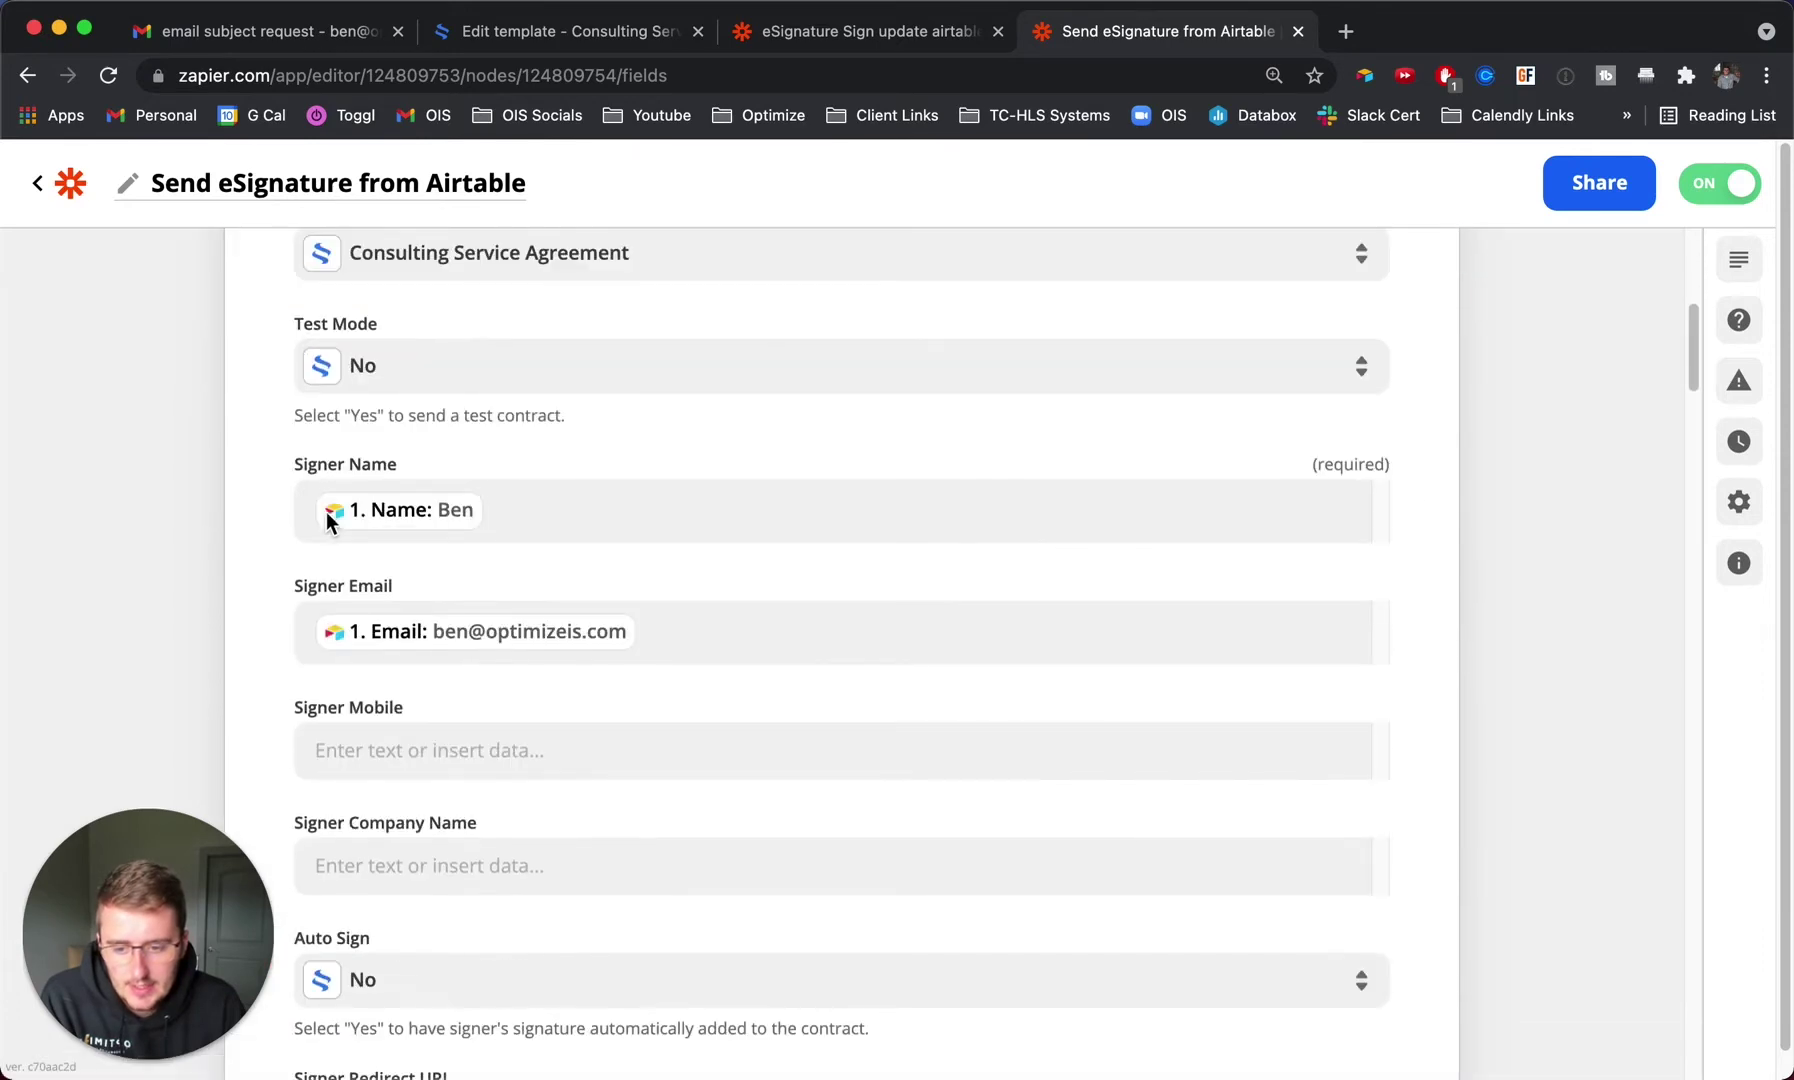
scroll(583, 603, "down", 2)
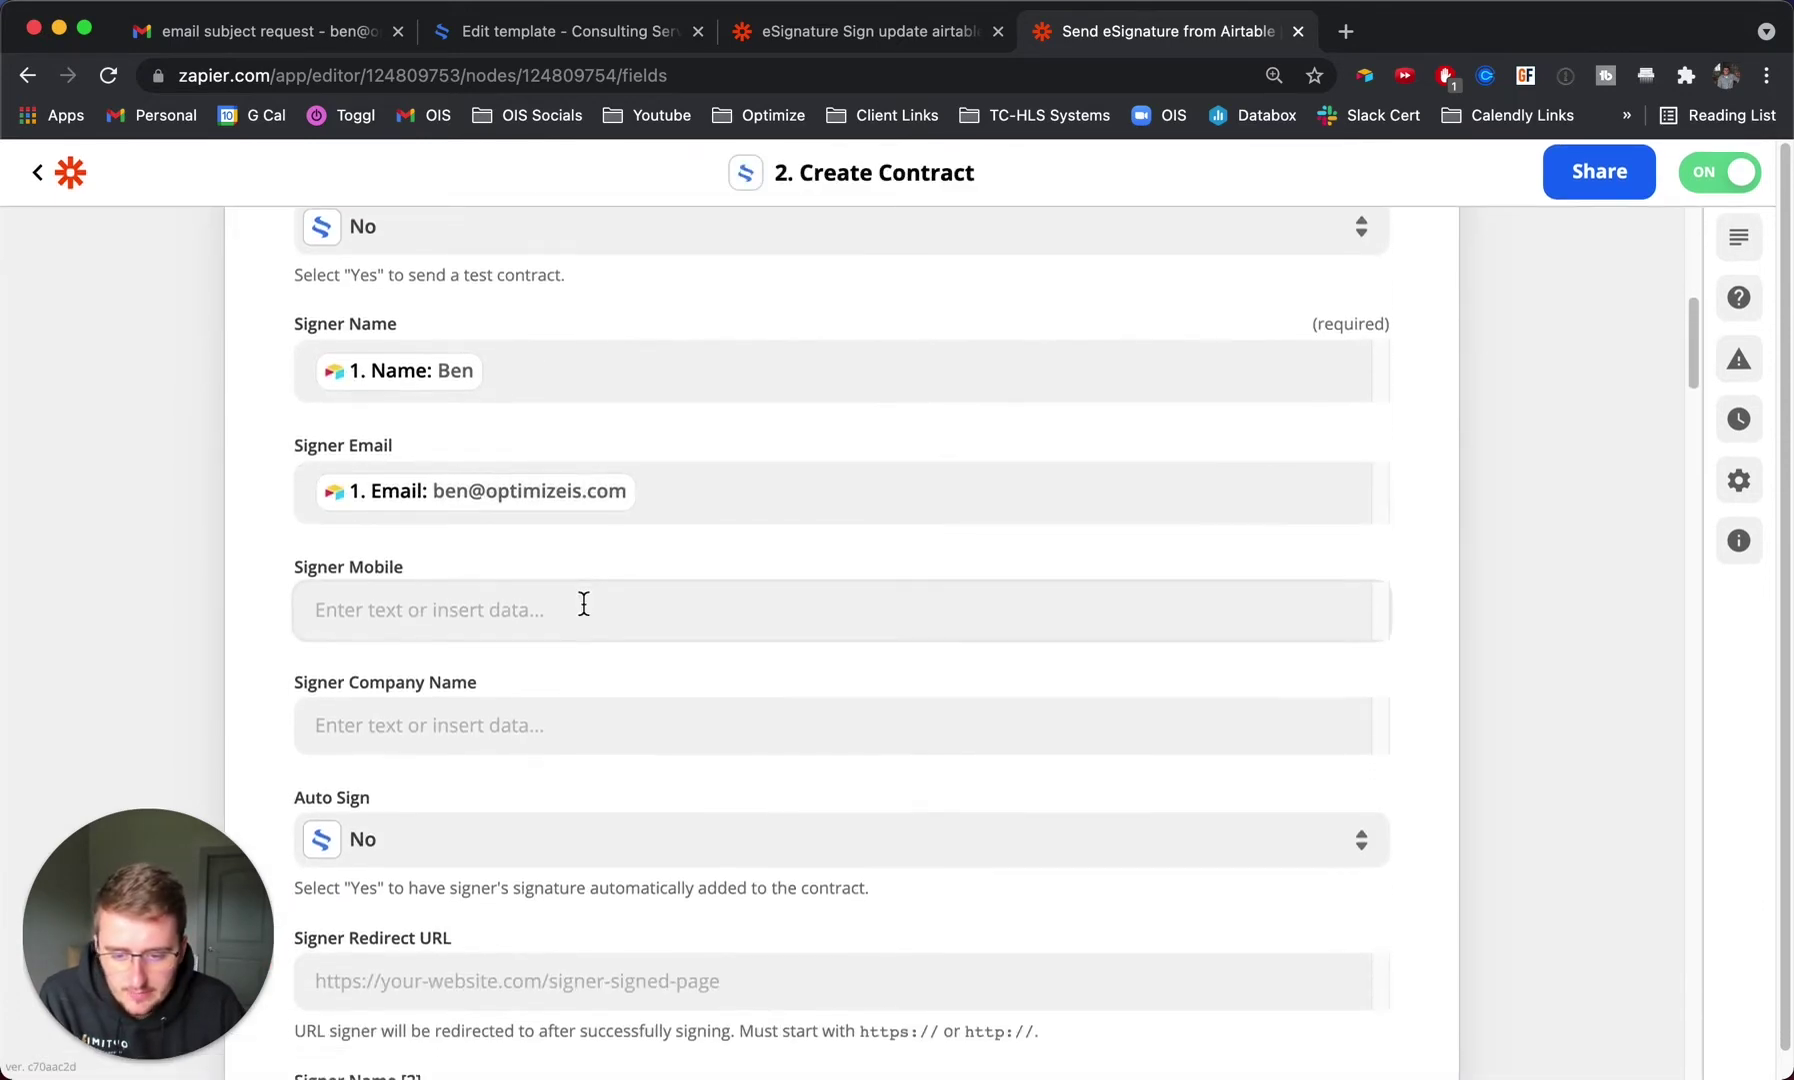
scroll(583, 603, "down", 12)
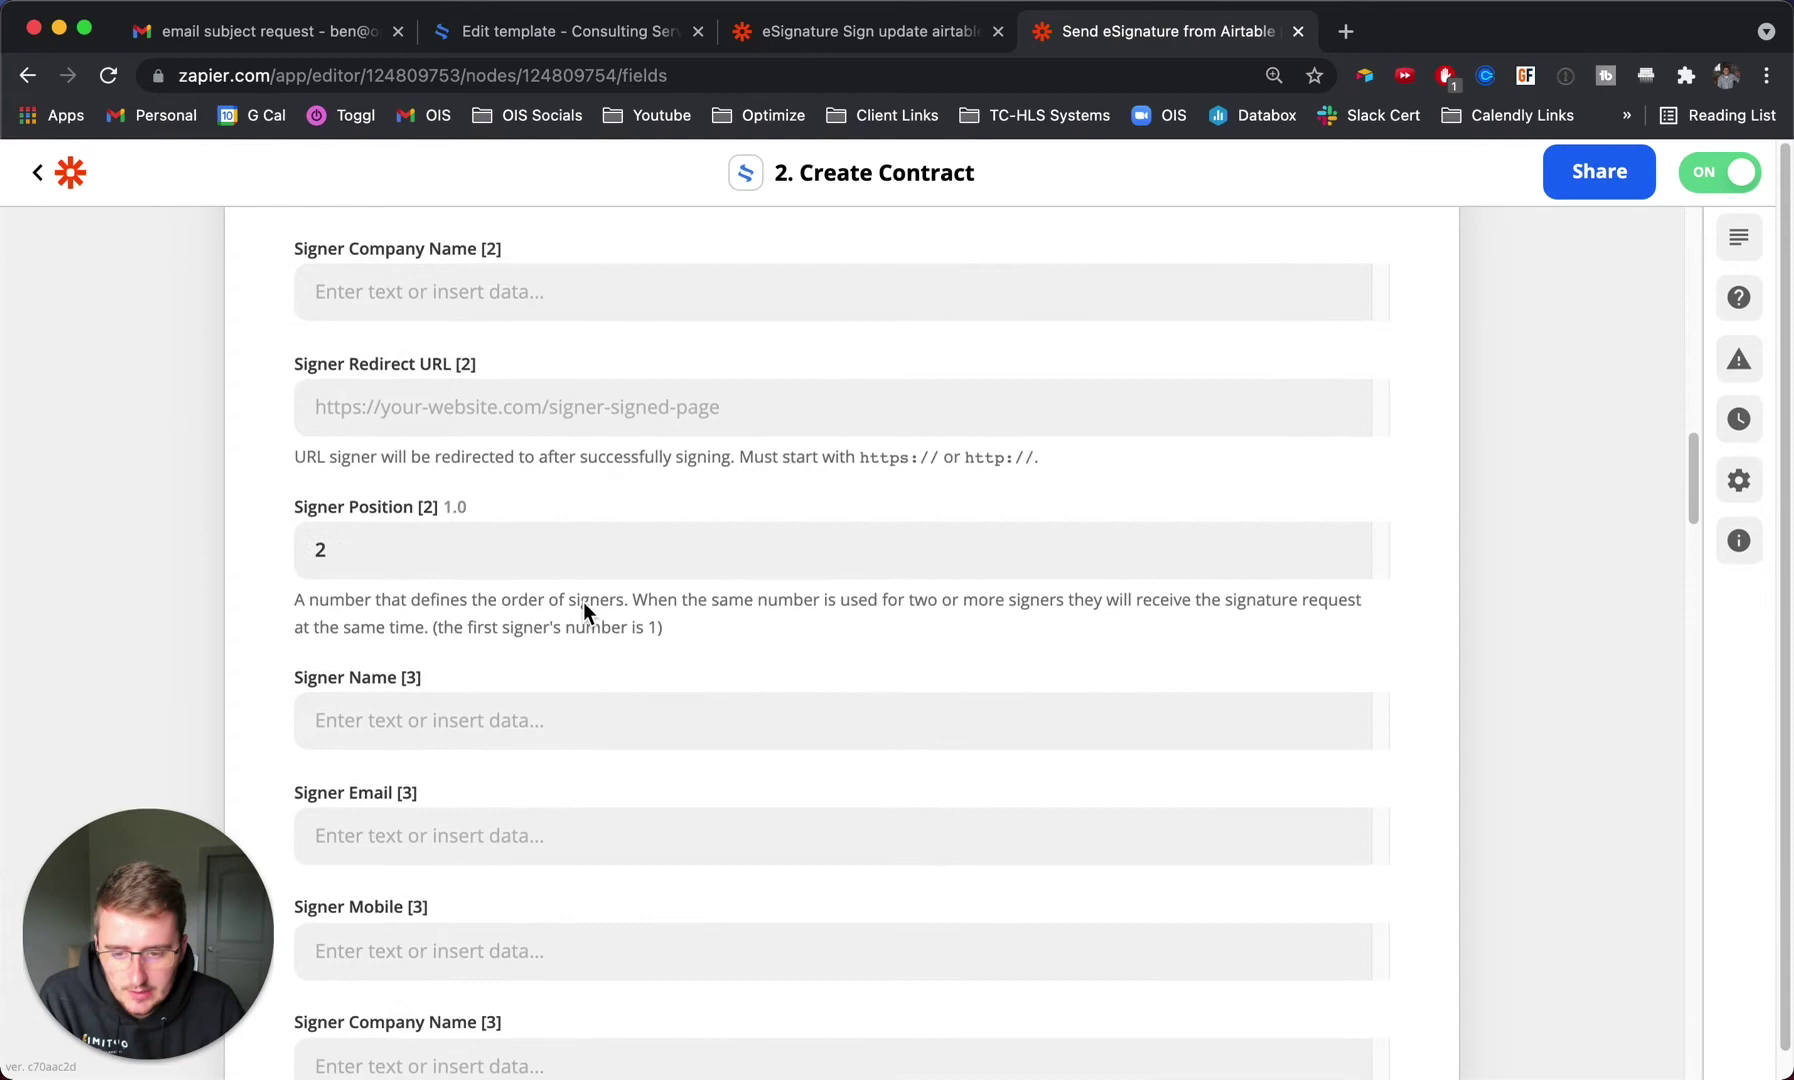
scroll(583, 603, "down", 20)
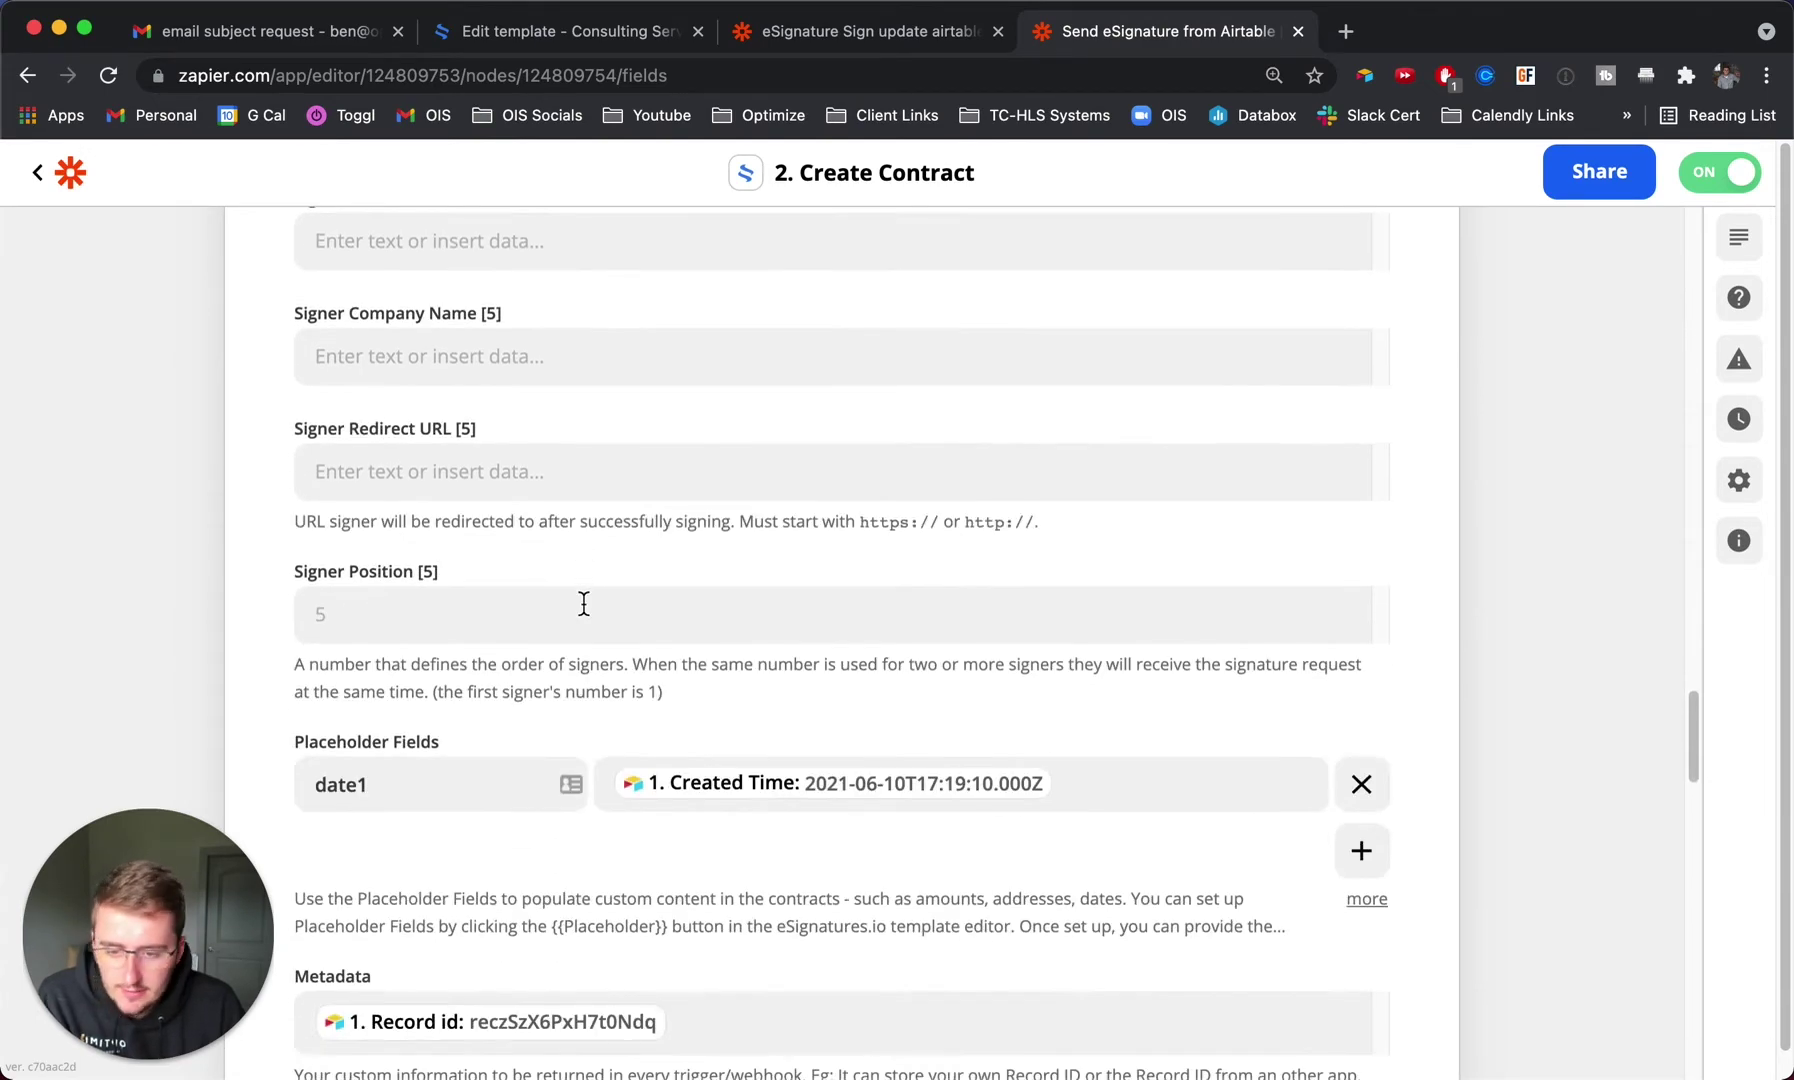
scroll(583, 603, "down", 5)
scroll(457, 367, "up", 2)
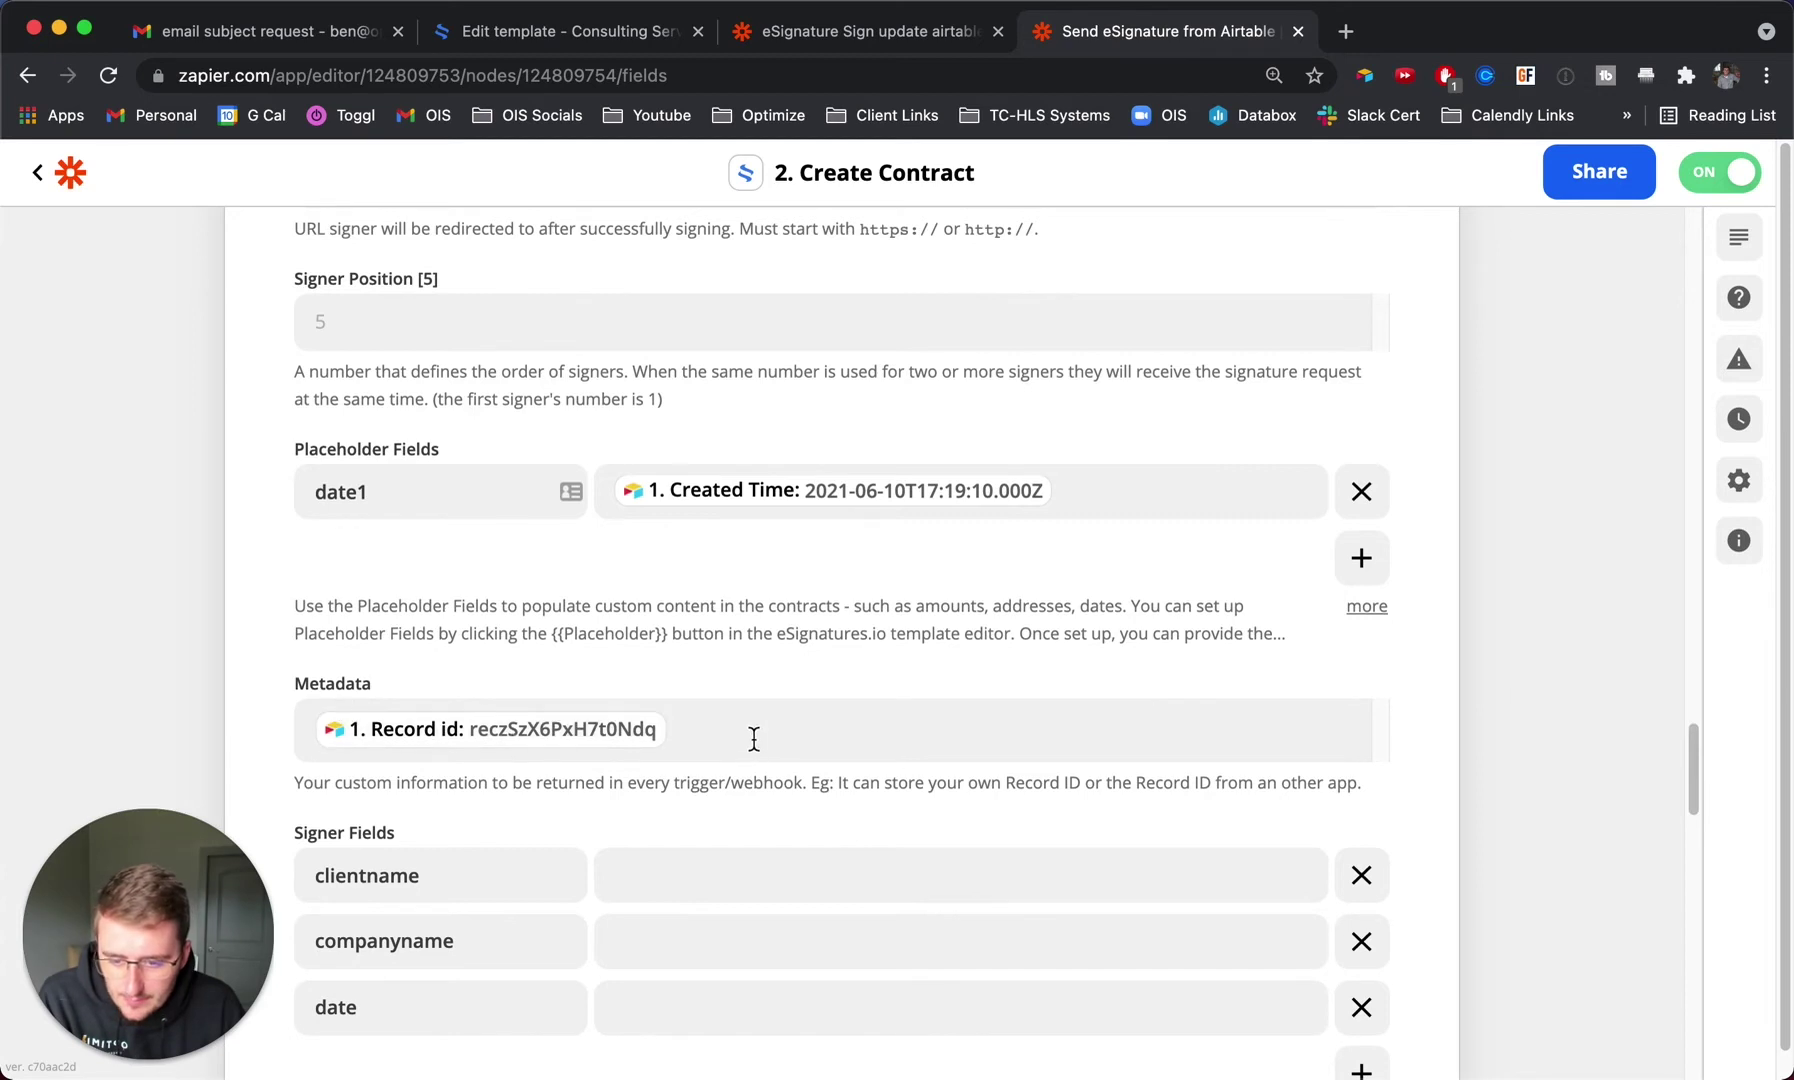
Check the Metadata field's mapping, date1 to Created Time, then switch to Airtable.
left_click(754, 739)
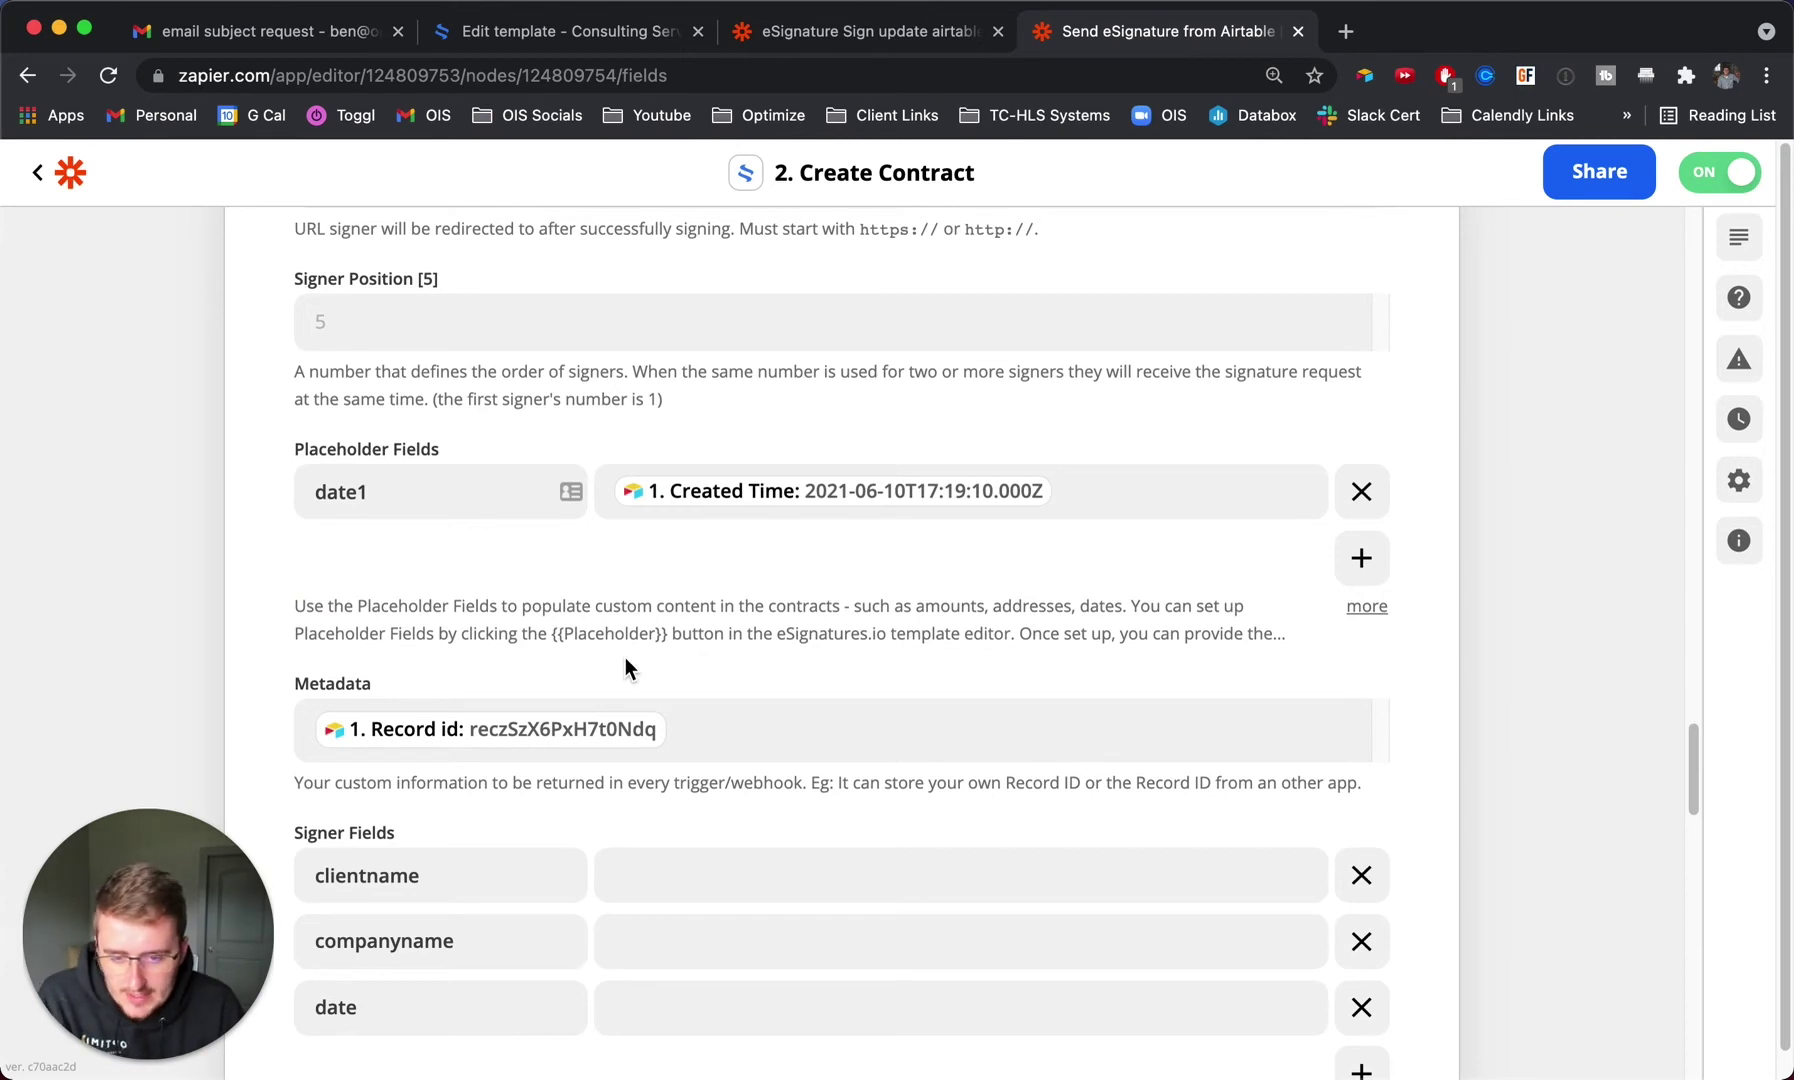
scroll(620, 662, "up", 1)
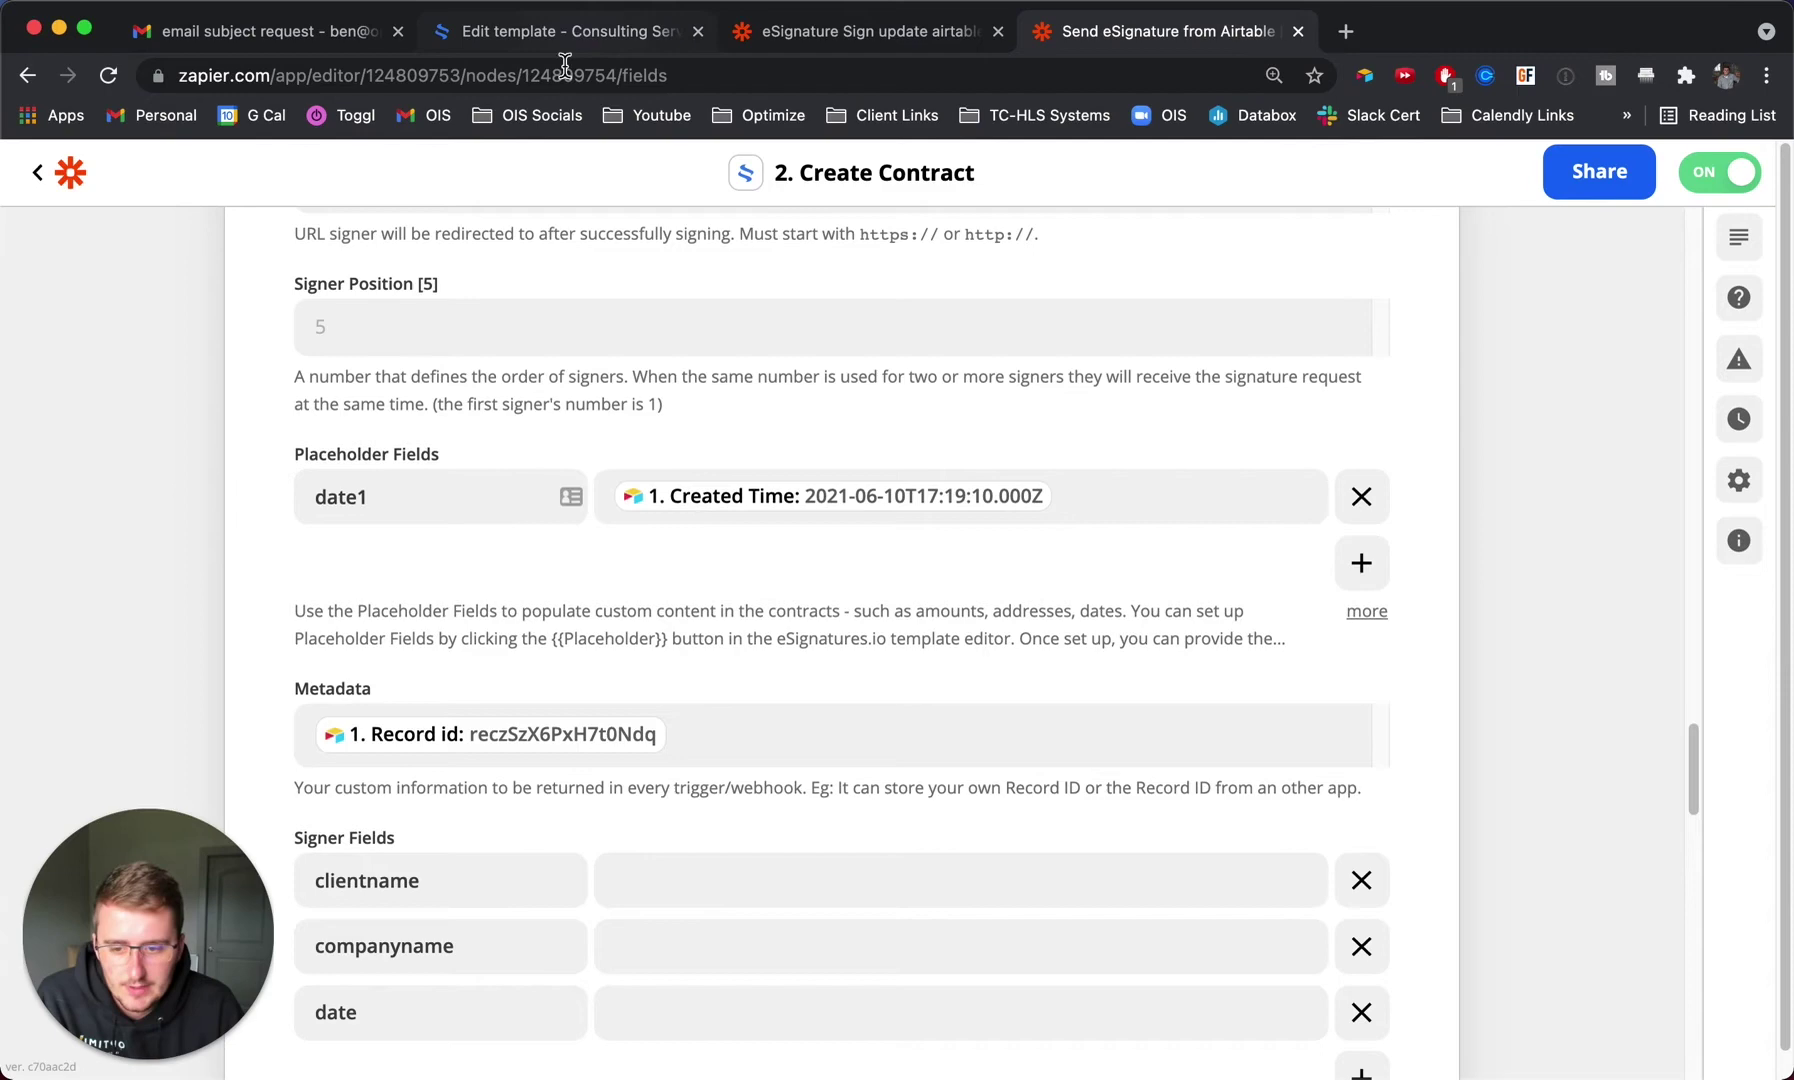
scroll(520, 516, "down", 5)
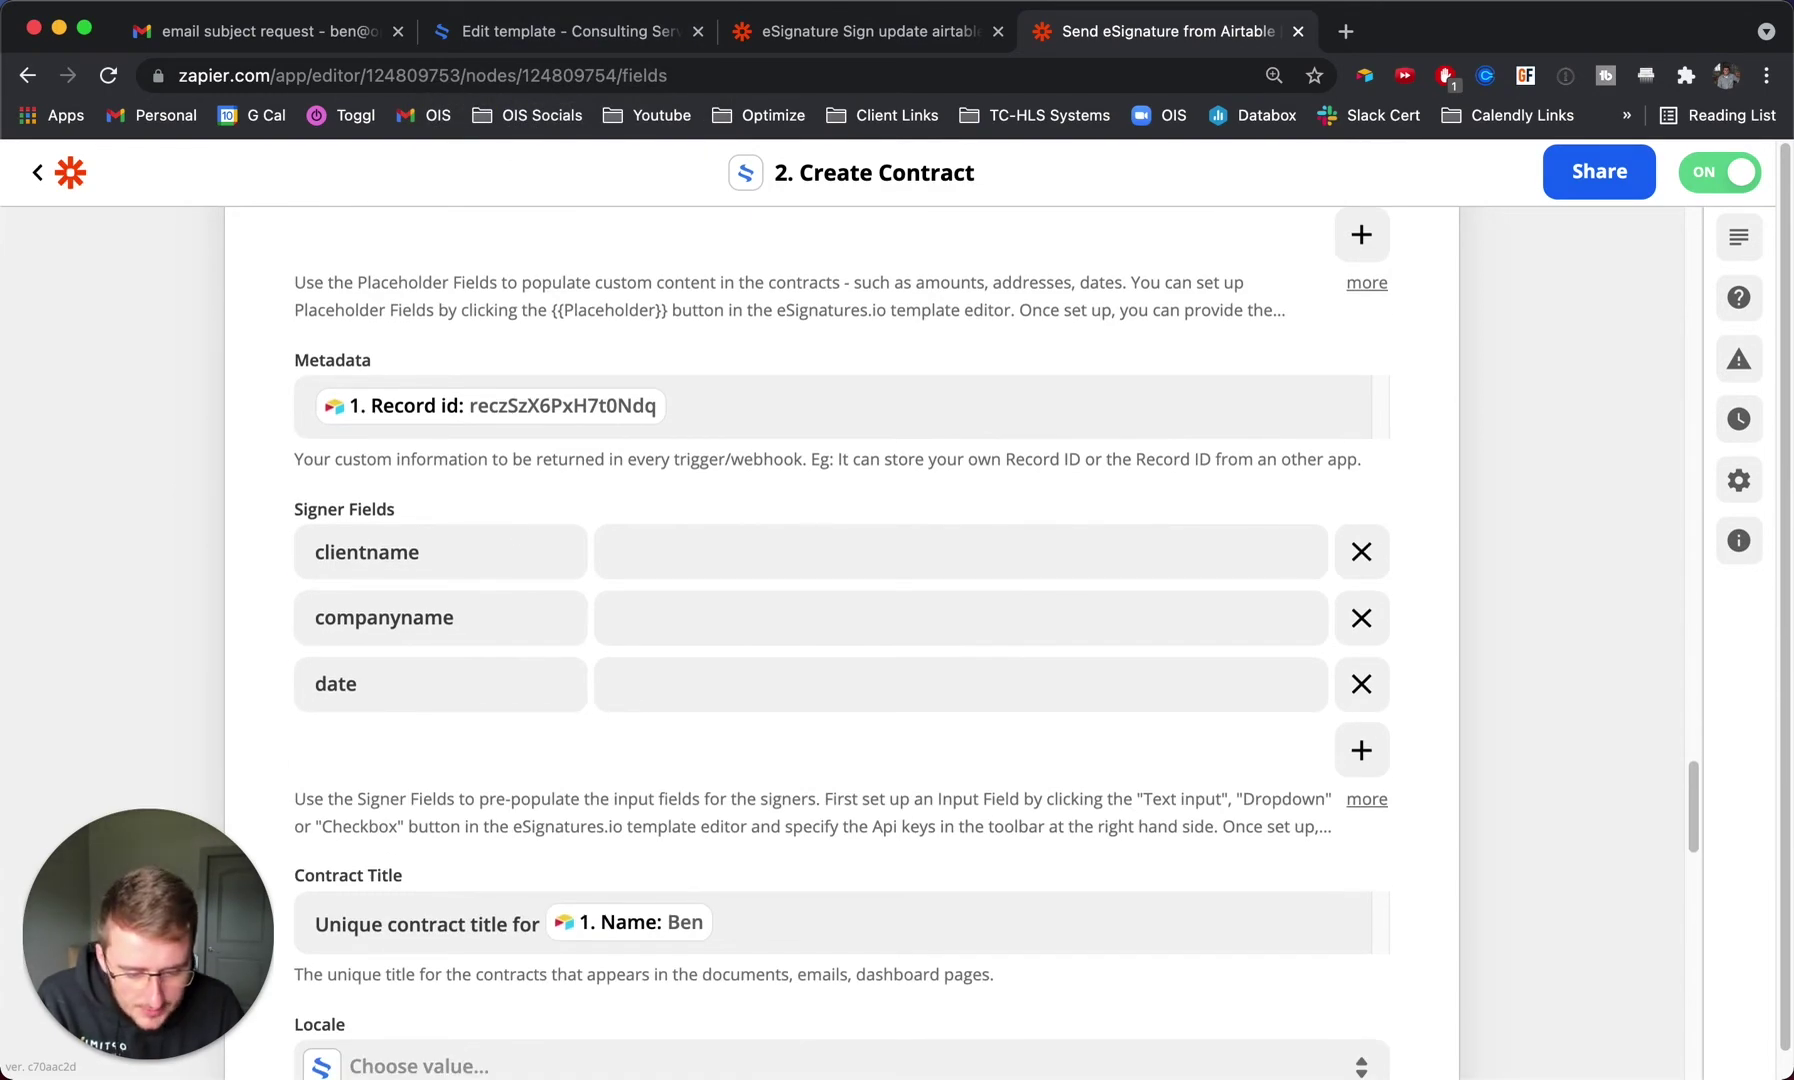
key("super+Tab")
In Grid view, add a third record with the client's name and email, status 'Choose this to send esignature'.
left_click(155, 330)
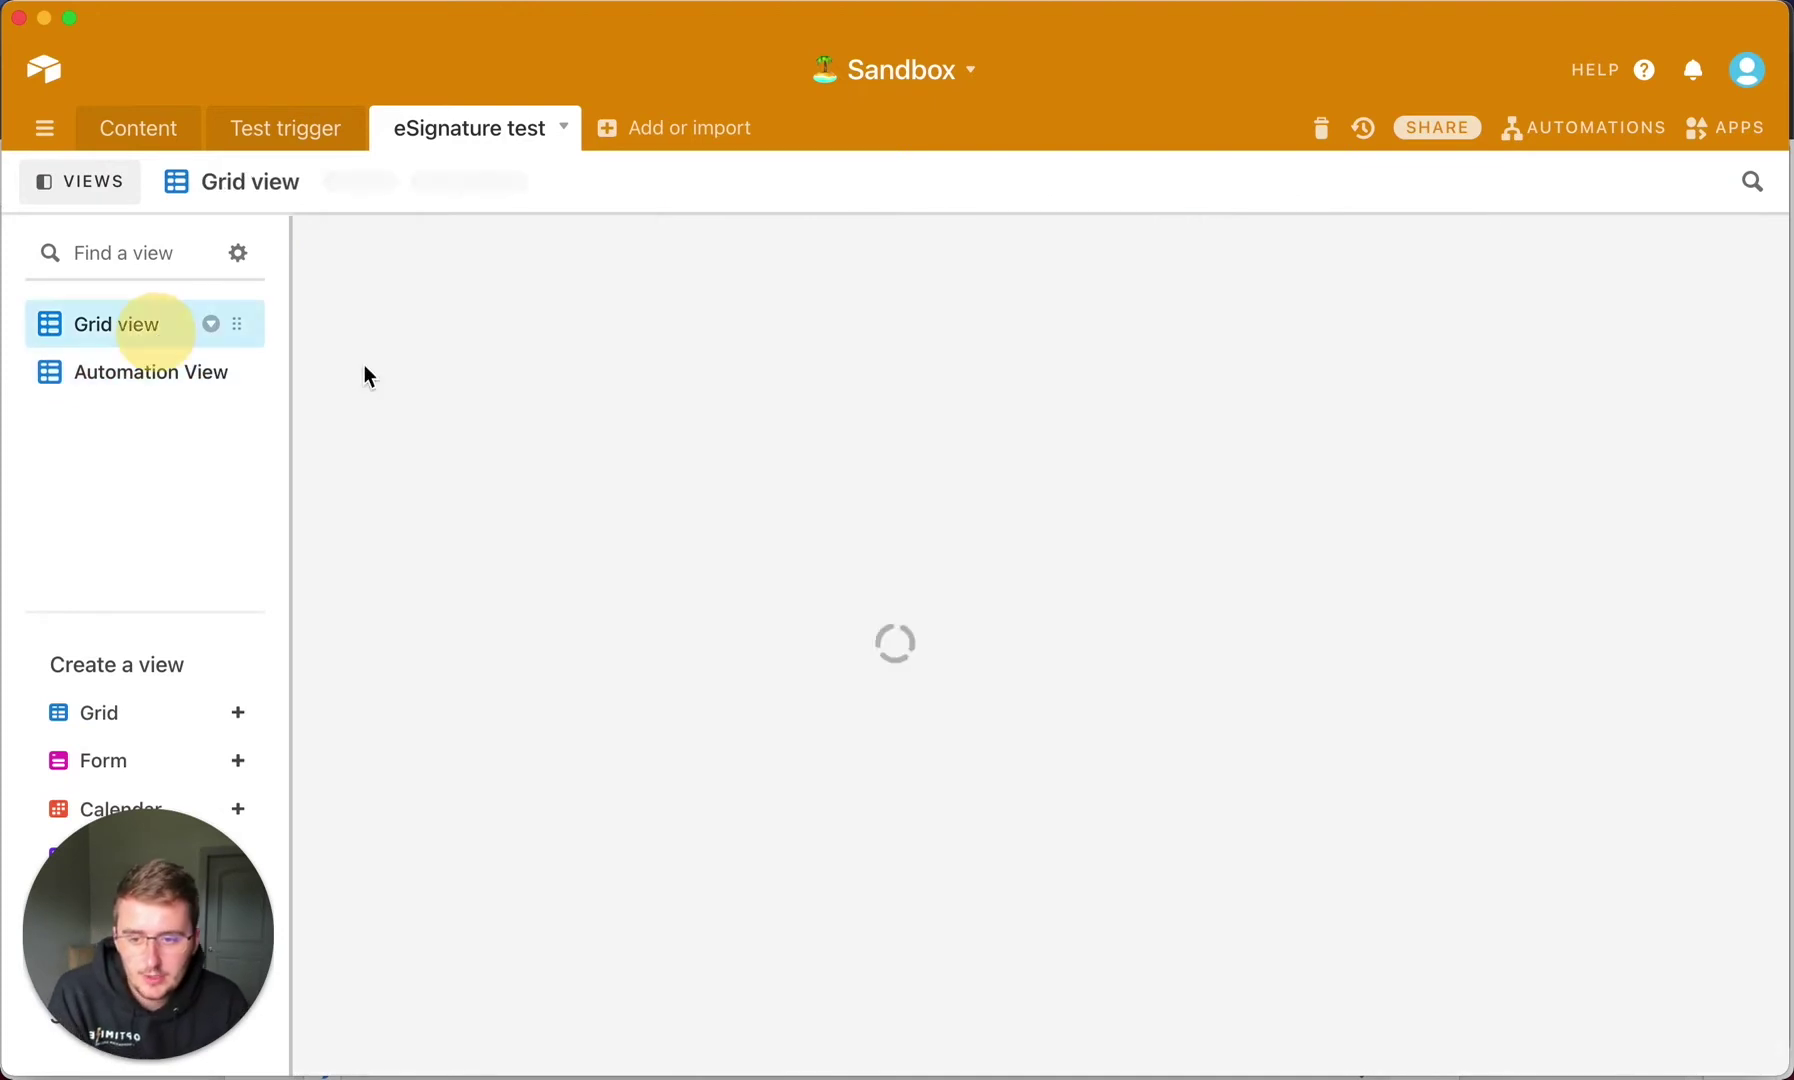
left_click(510, 376)
type("And")
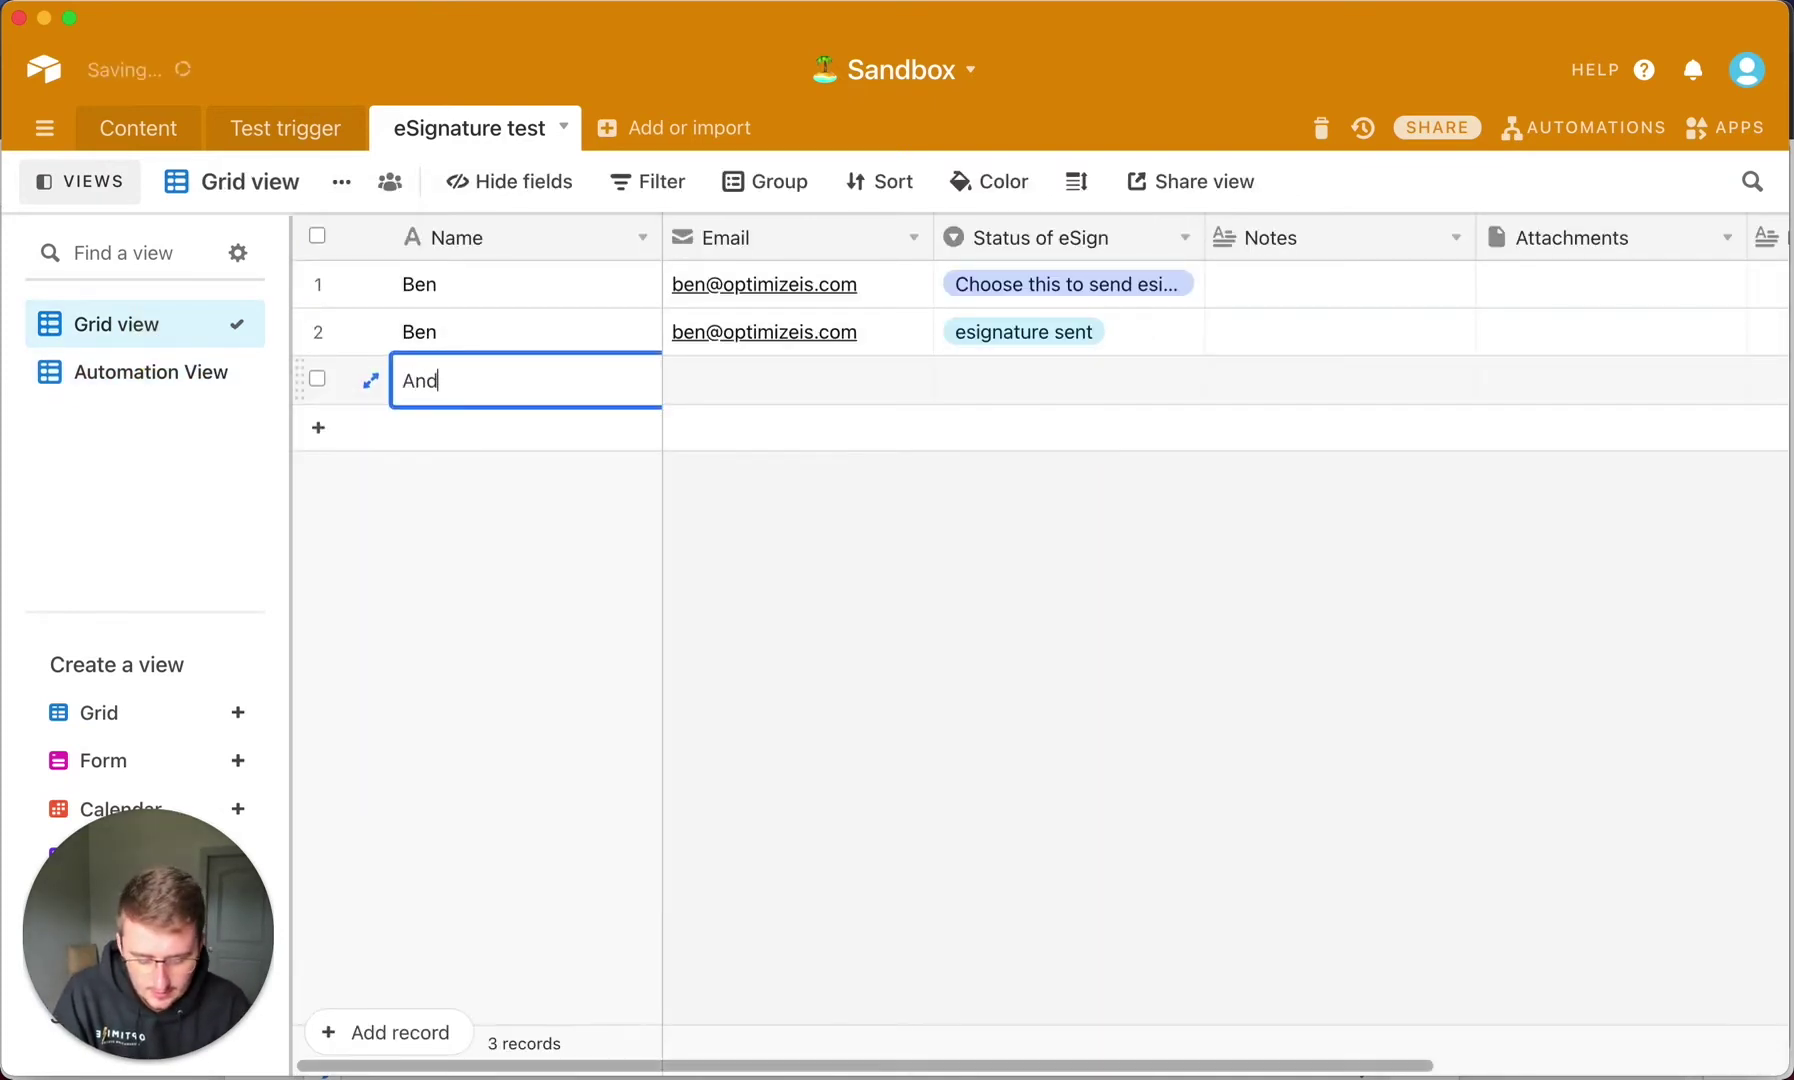
type("y")
key("Tab")
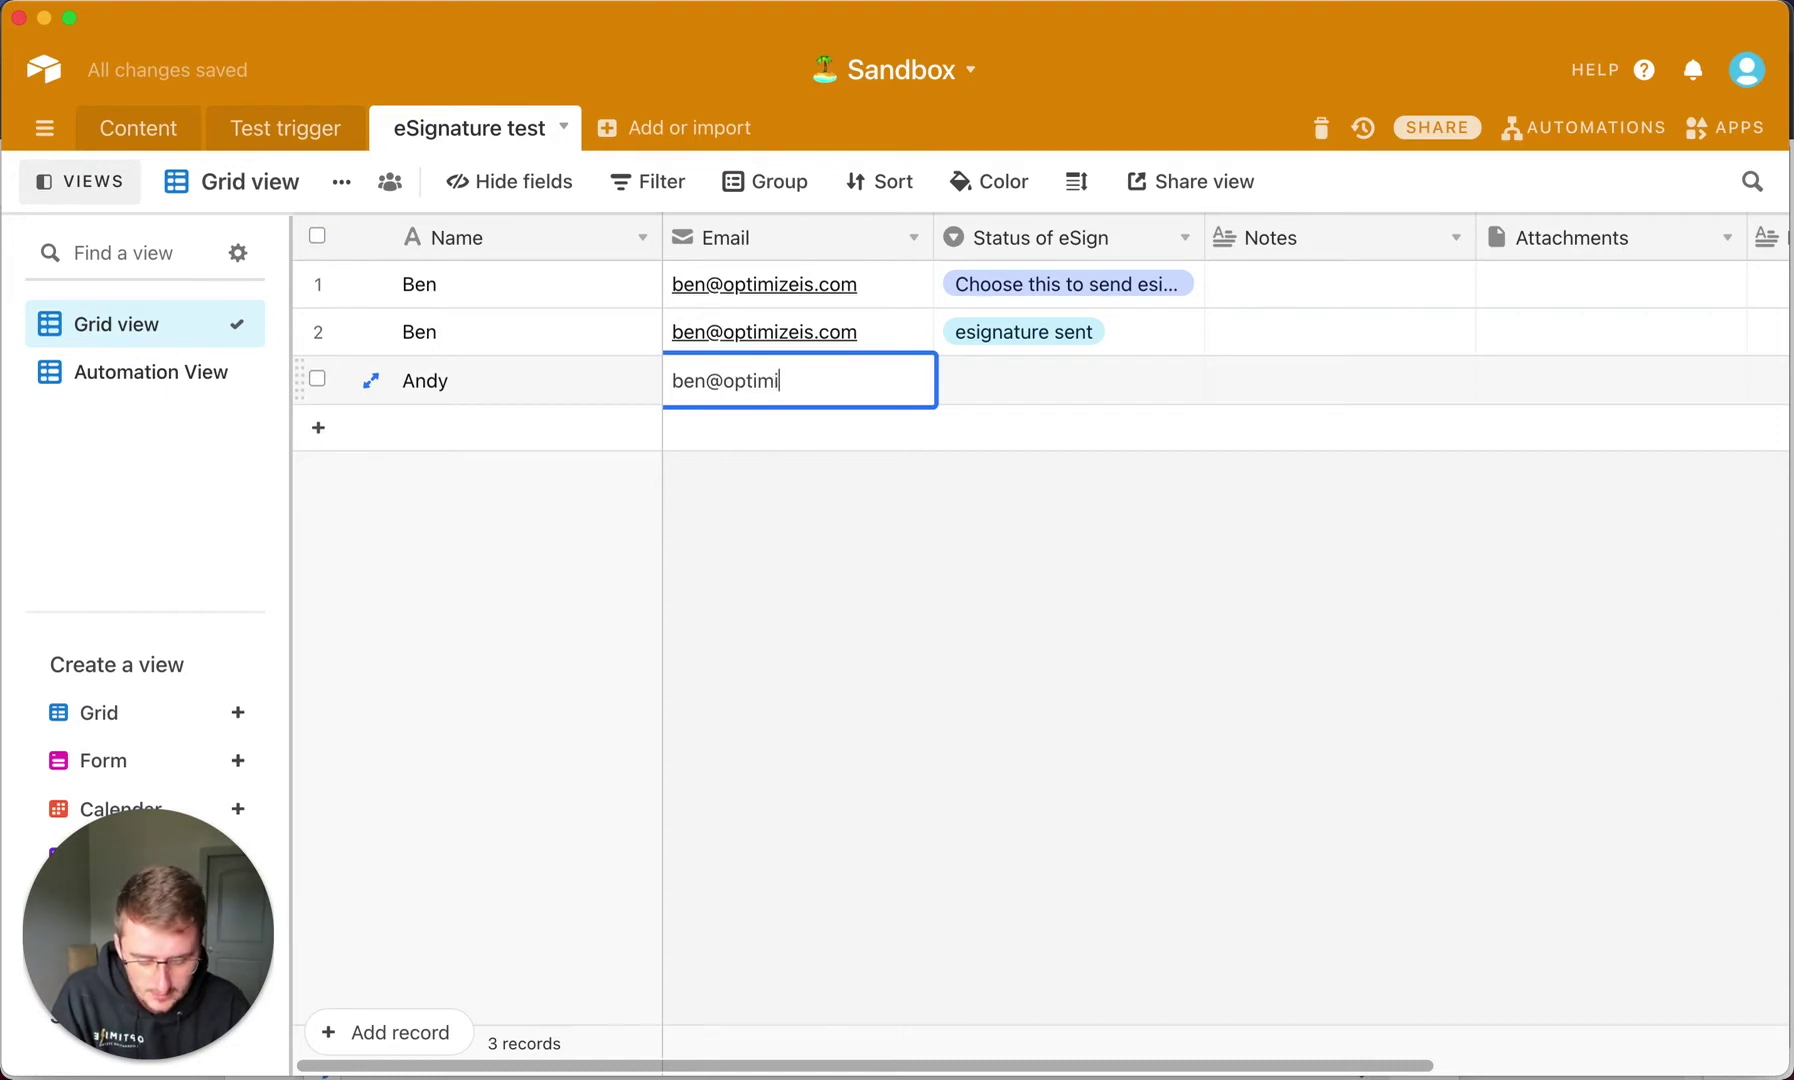
key("Tab")
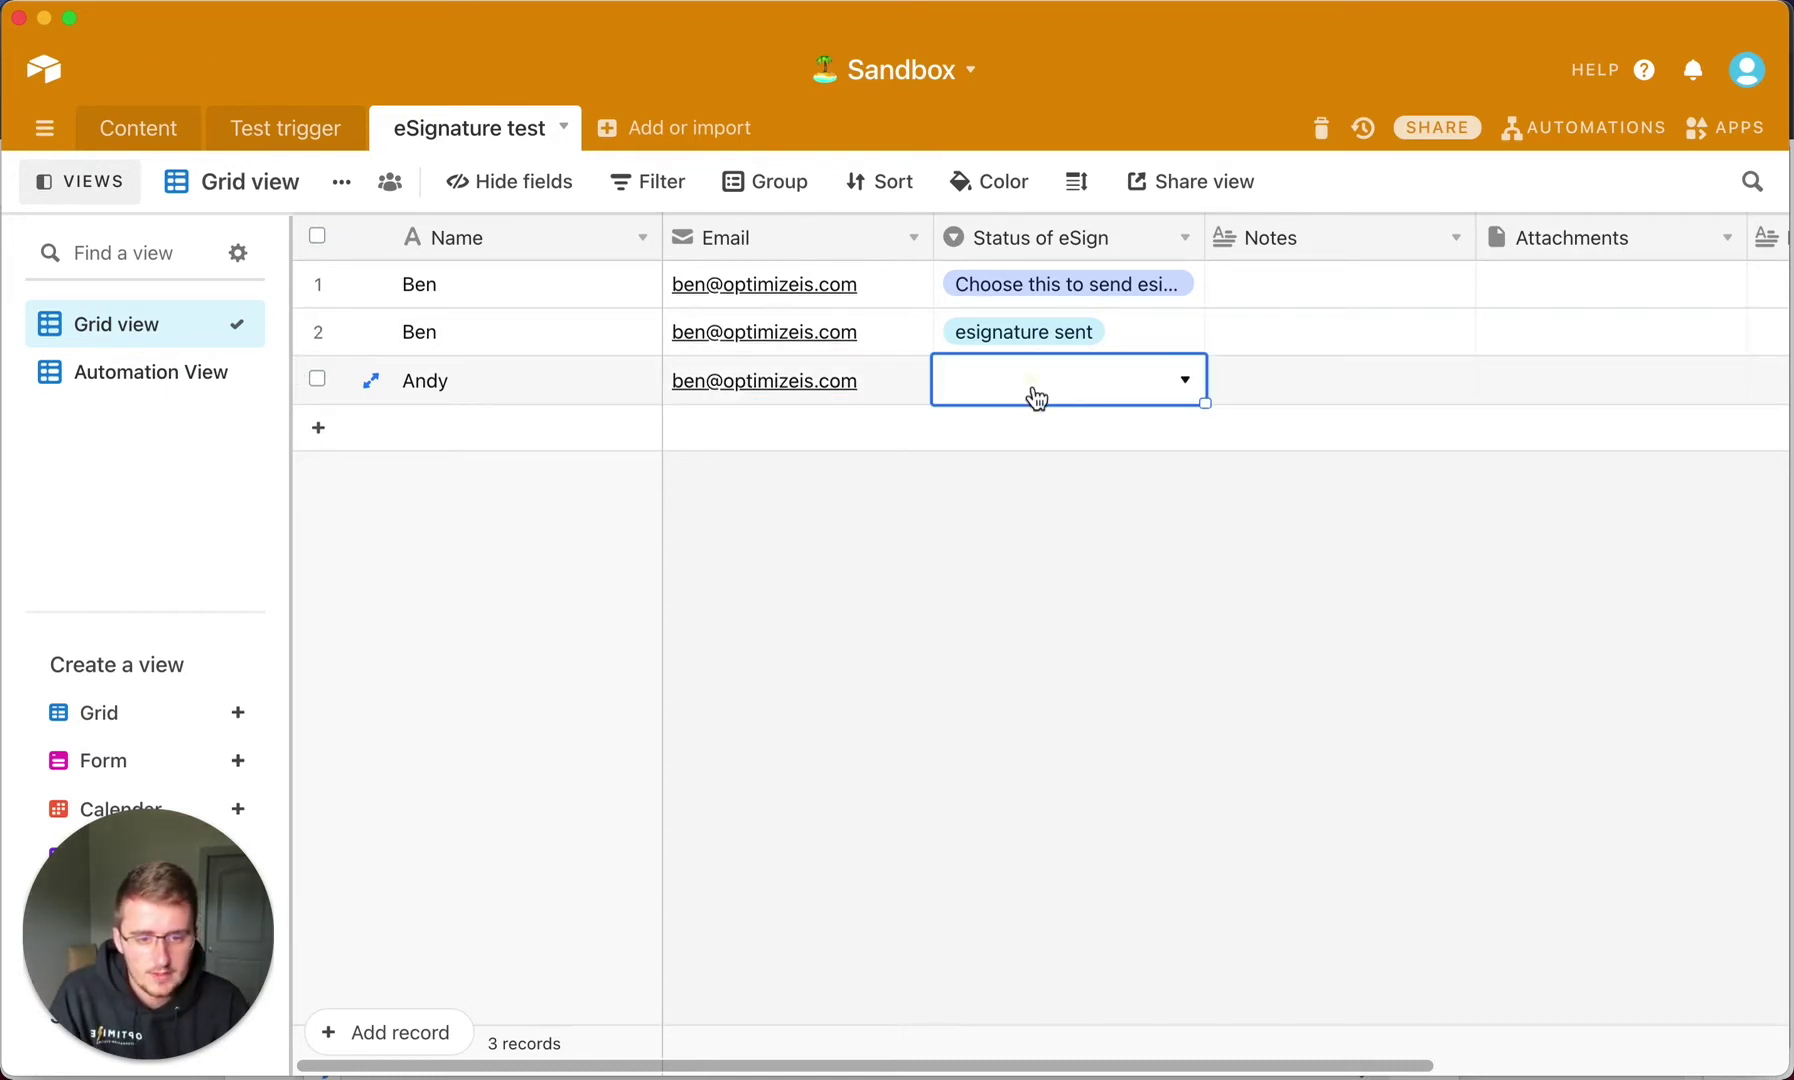
left_click(1036, 394)
left_click(1031, 552)
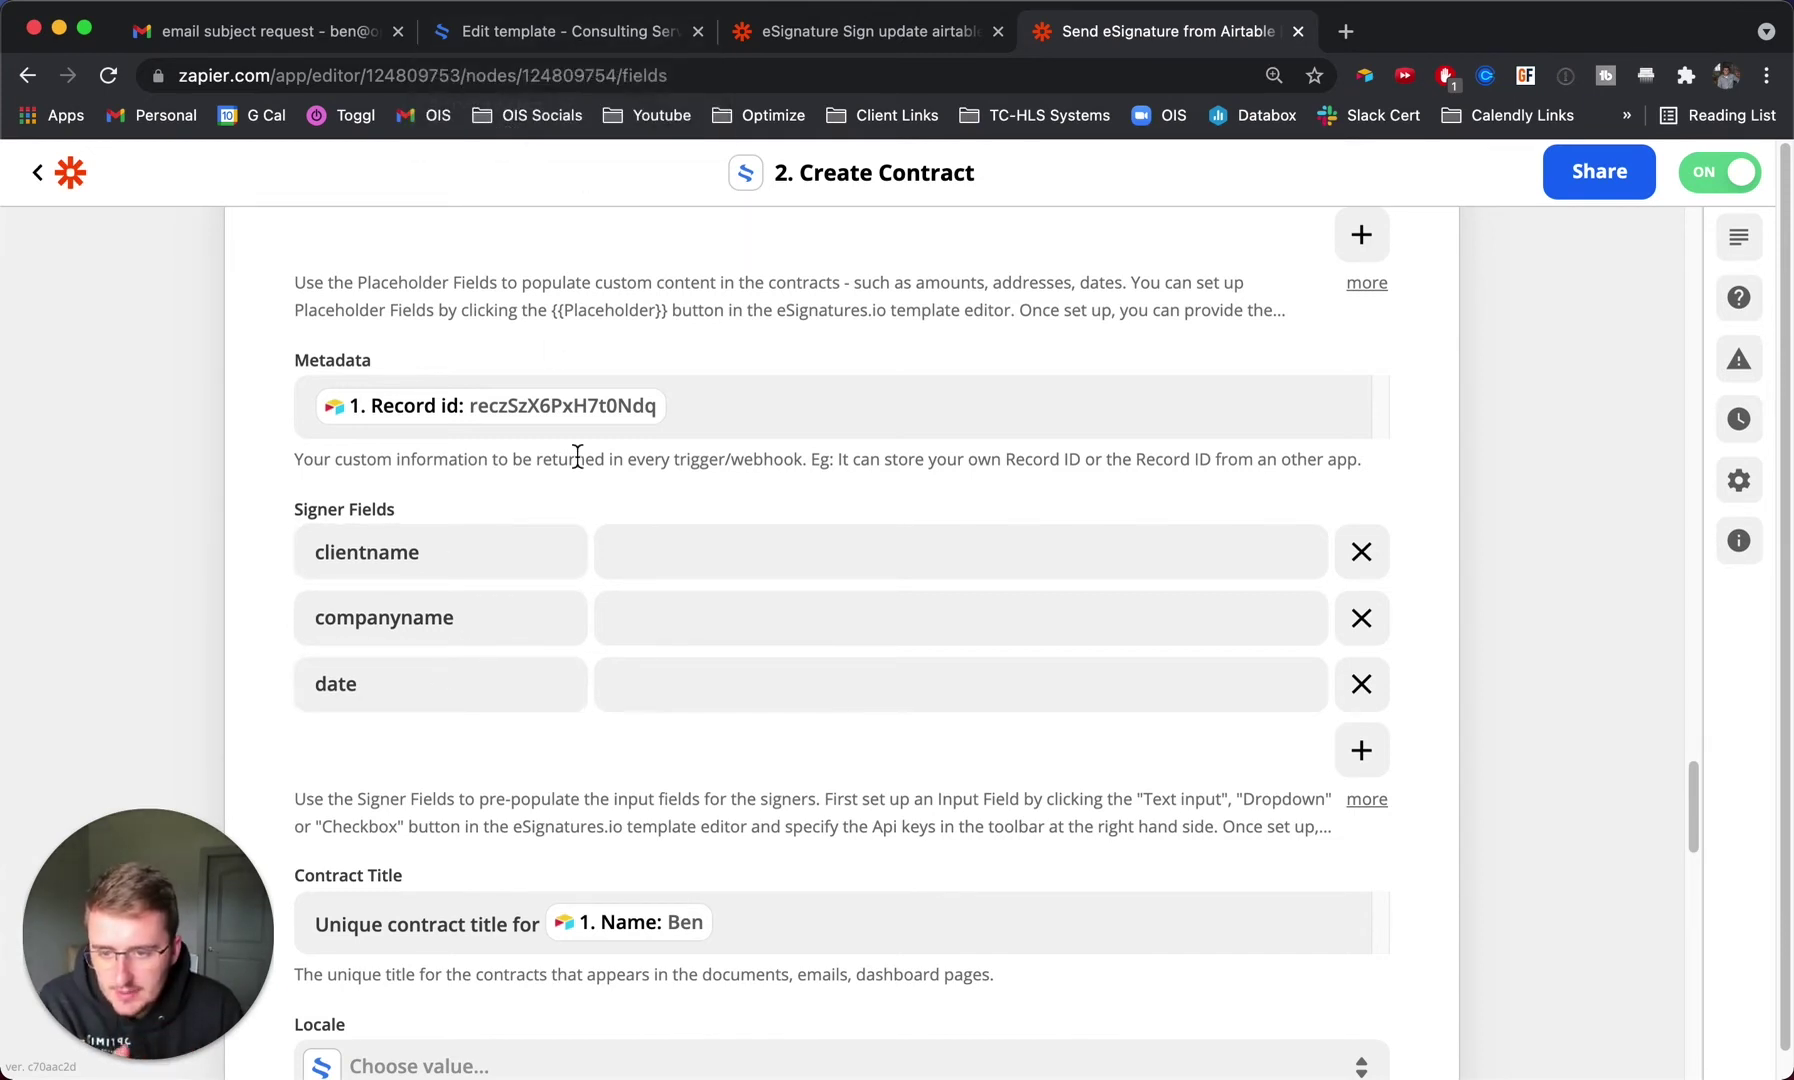
Highlight the {{date1}} placeholder in the contract template.
scroll(577, 456, "up", 3)
scroll(577, 456, "up", 2)
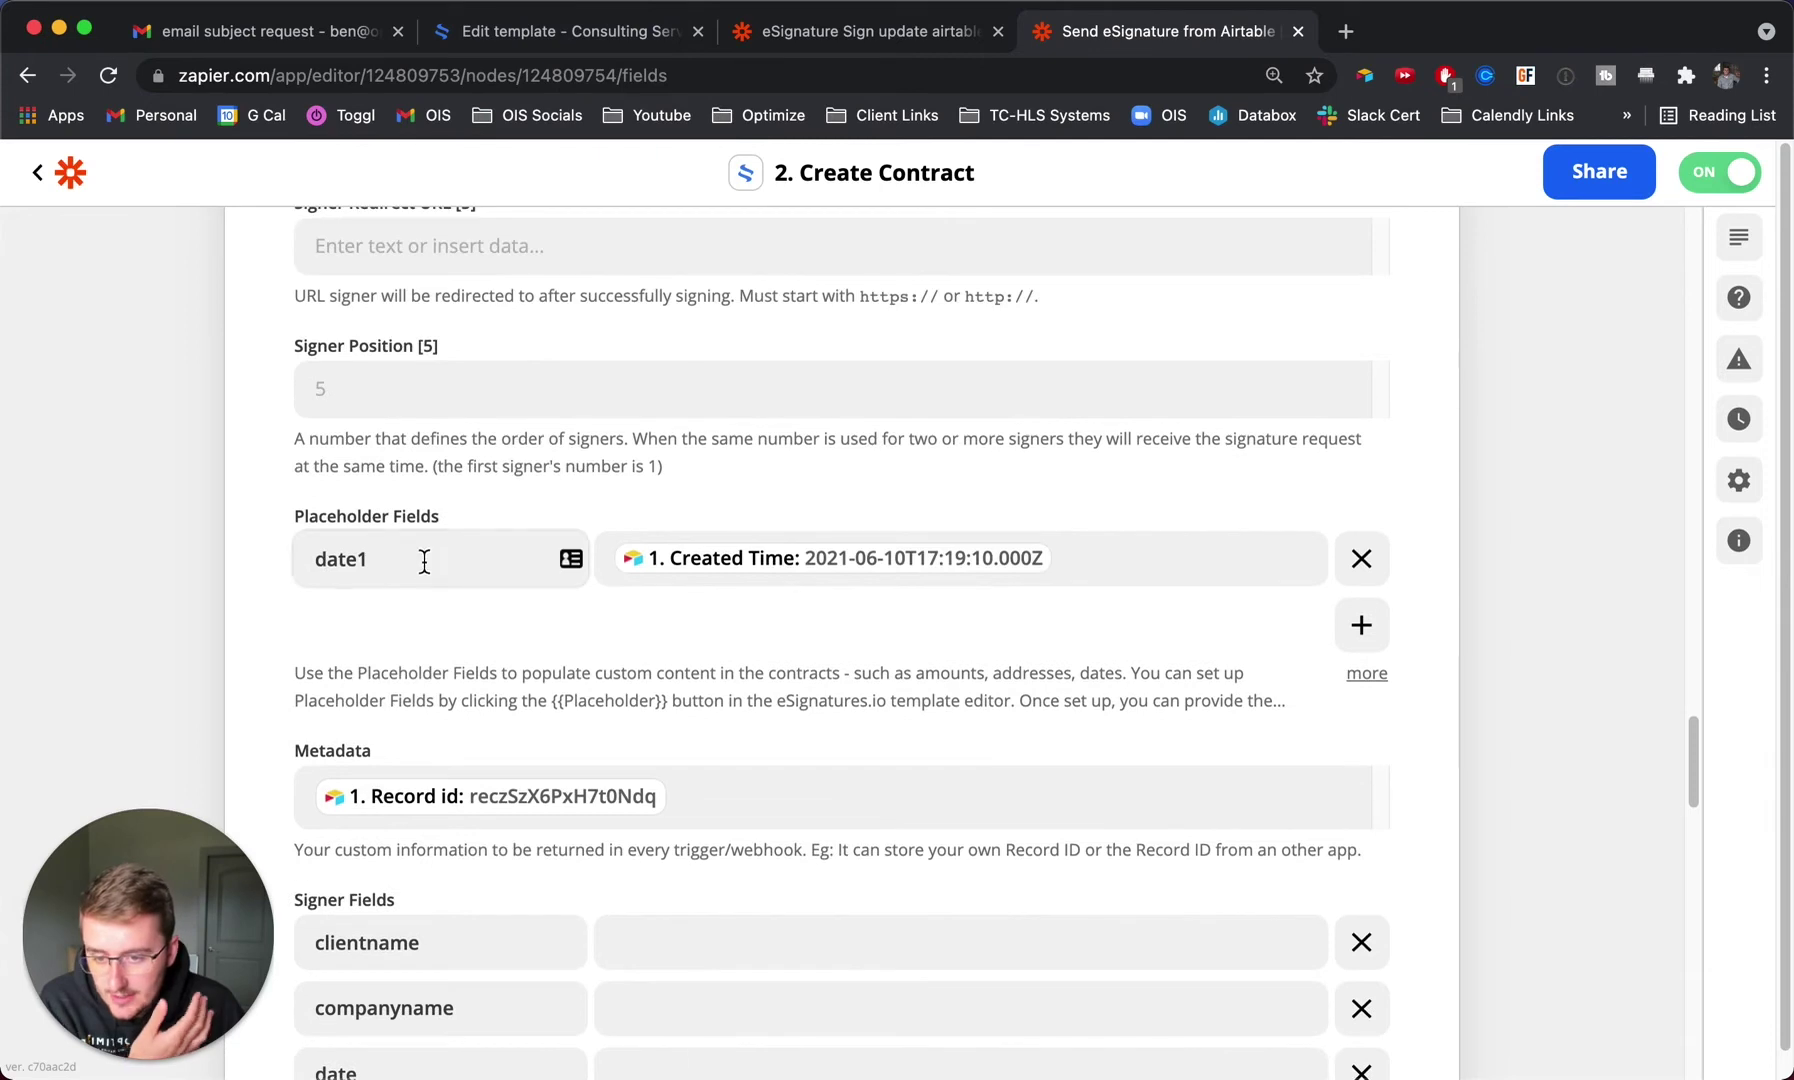
left_click(527, 41)
scroll(733, 352, "up", 1)
scroll(661, 564, "down", 3)
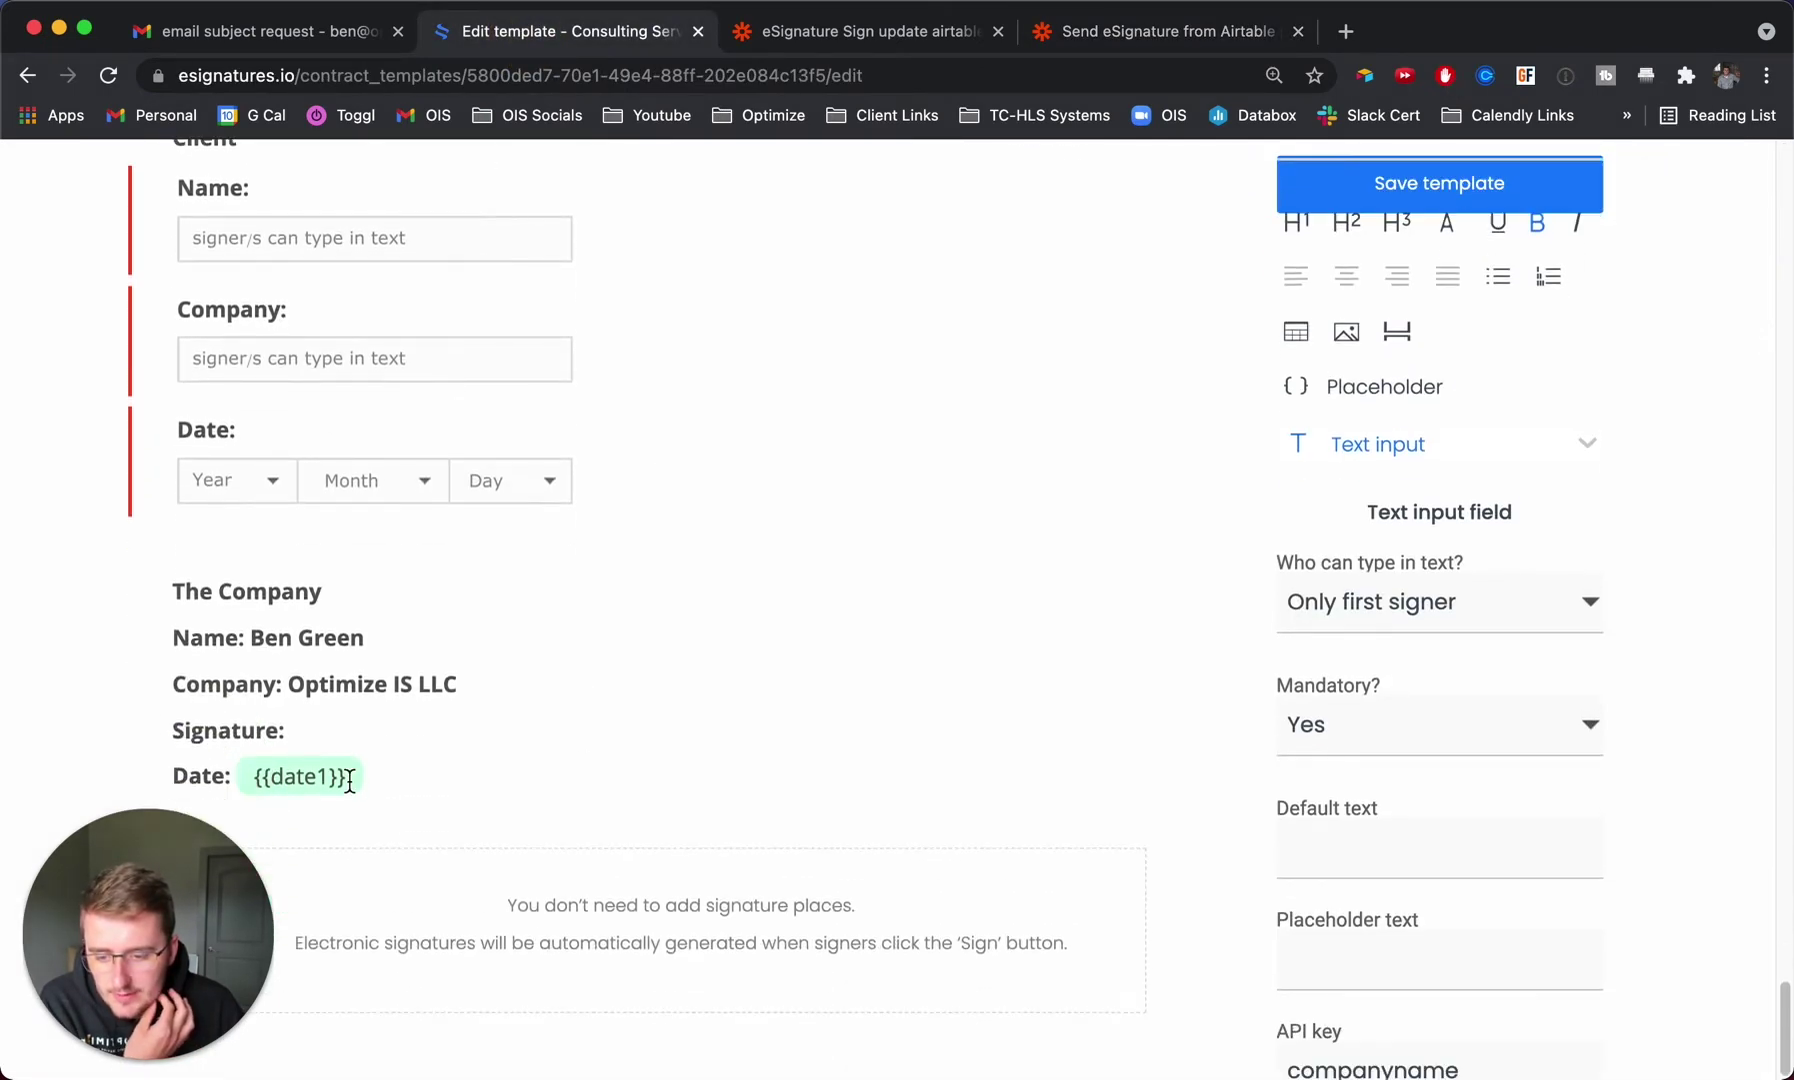
left_click_drag(349, 782, 253, 778)
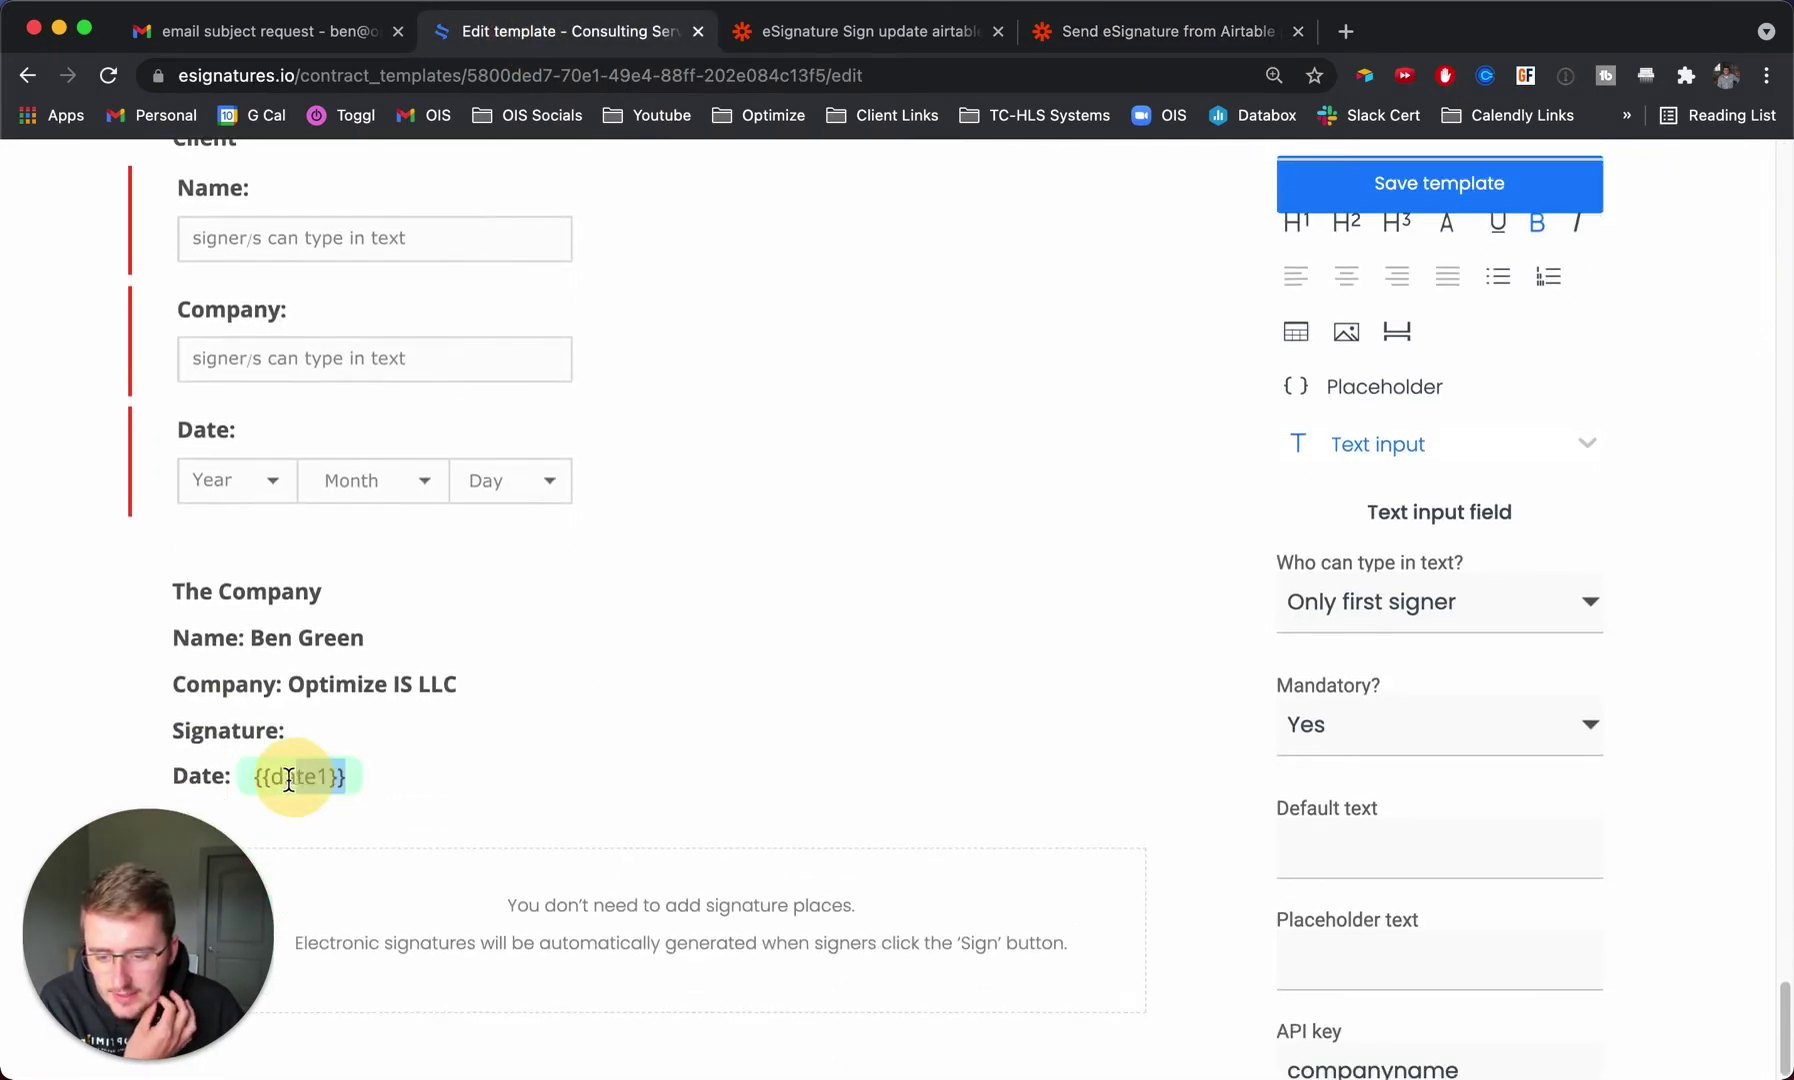
Back in the Send eSignature from Airtable zap, expand the Create Contract step's test section.
left_click(861, 34)
scroll(850, 455, "down", 5)
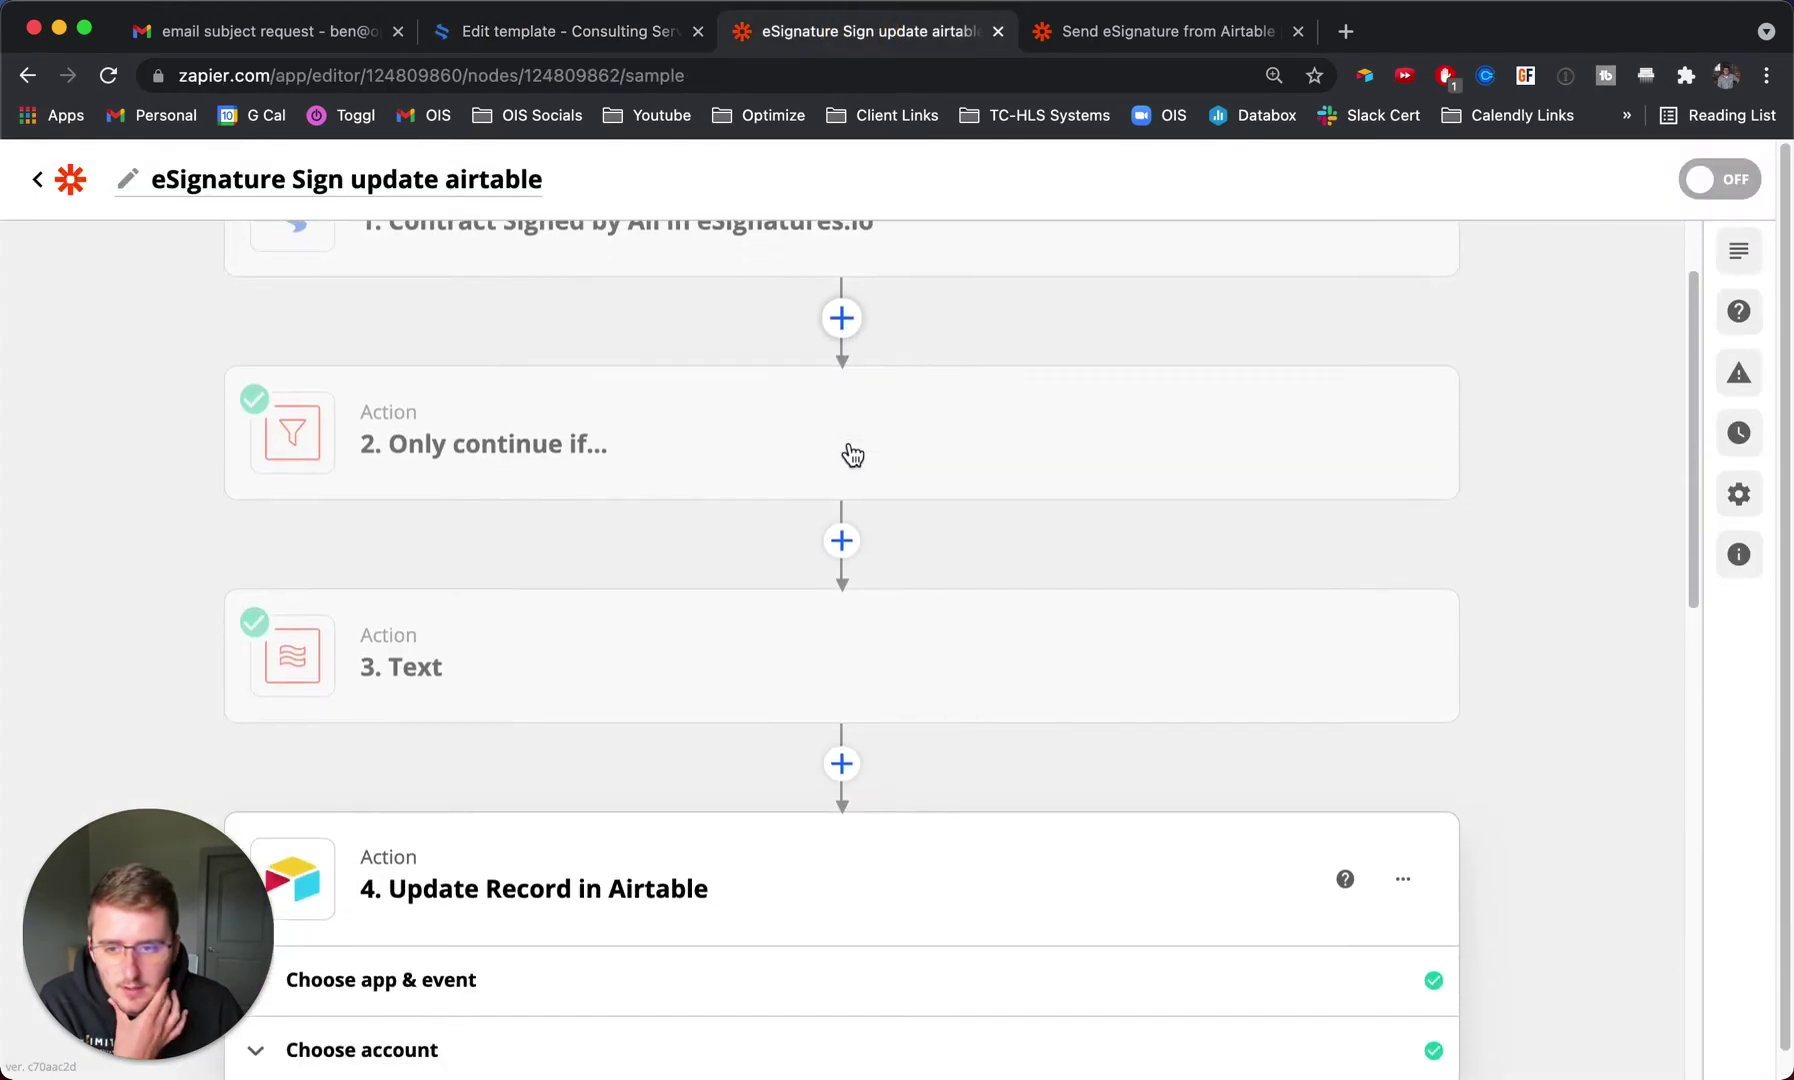
left_click(1100, 30)
scroll(527, 725, "down", 2)
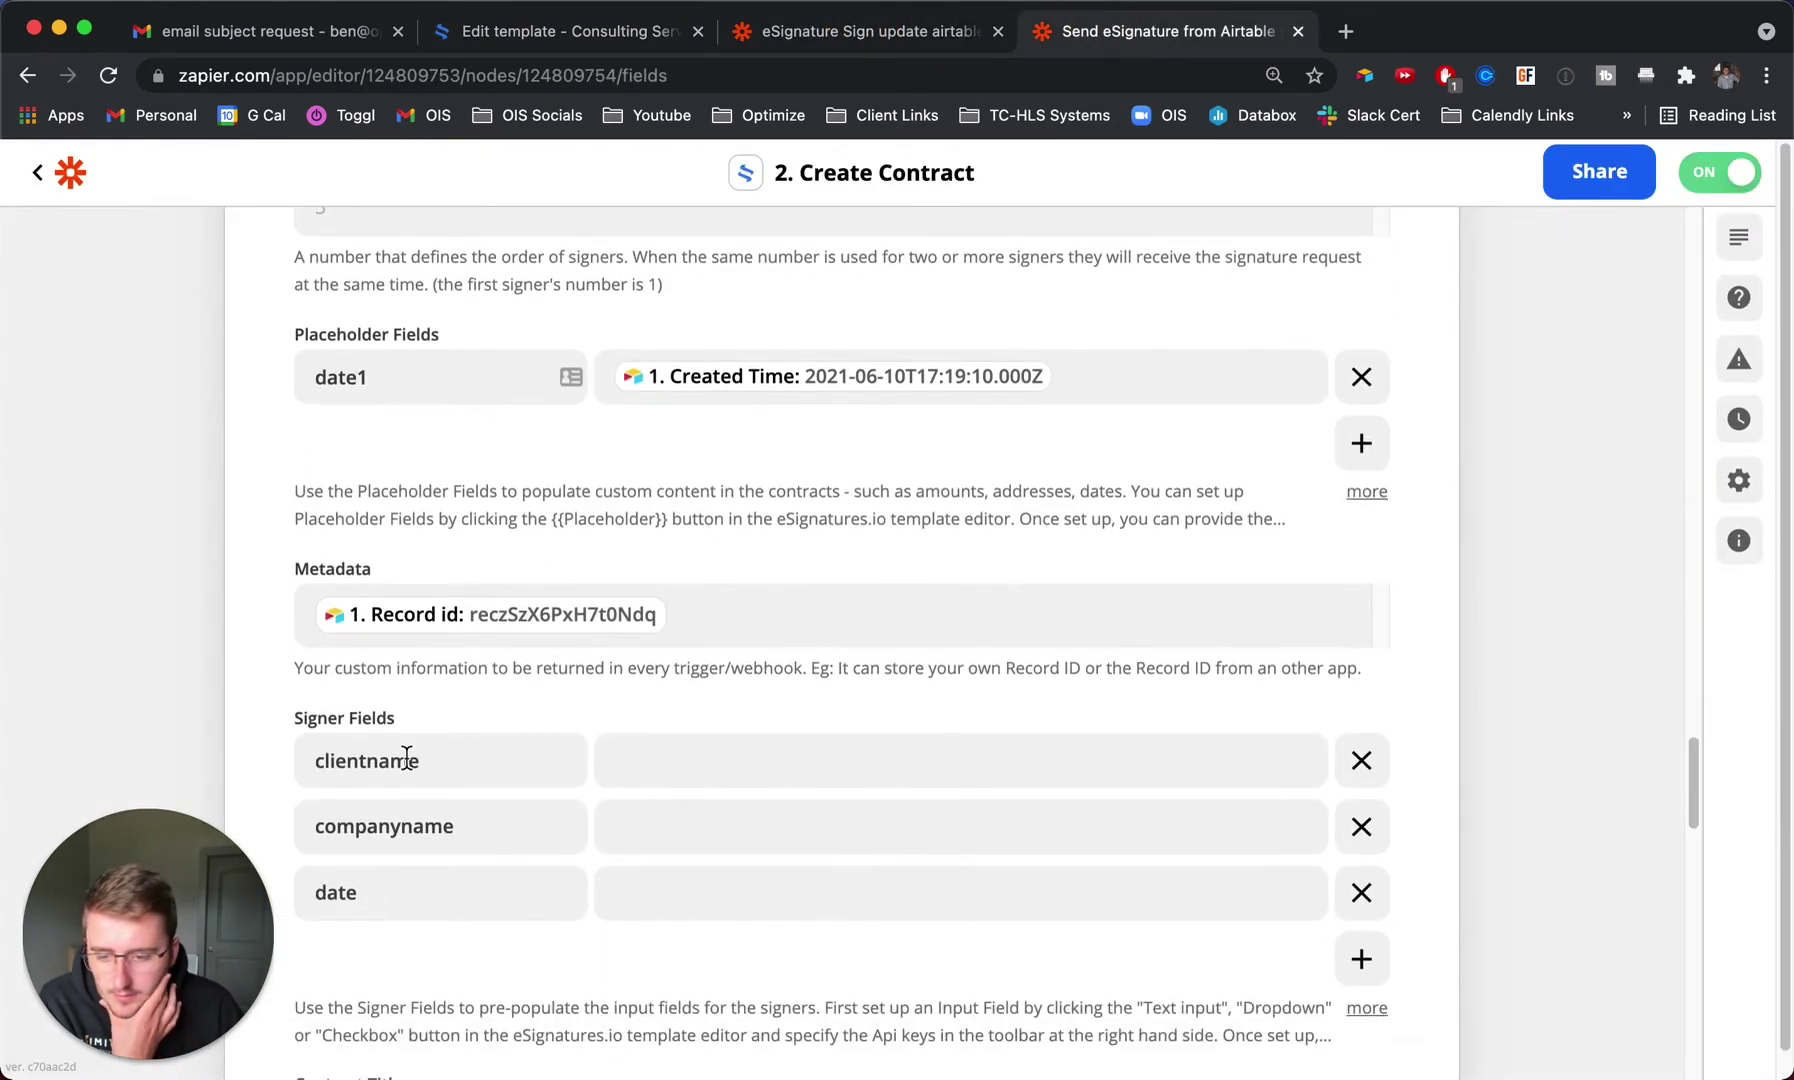
scroll(450, 763, "down", 2)
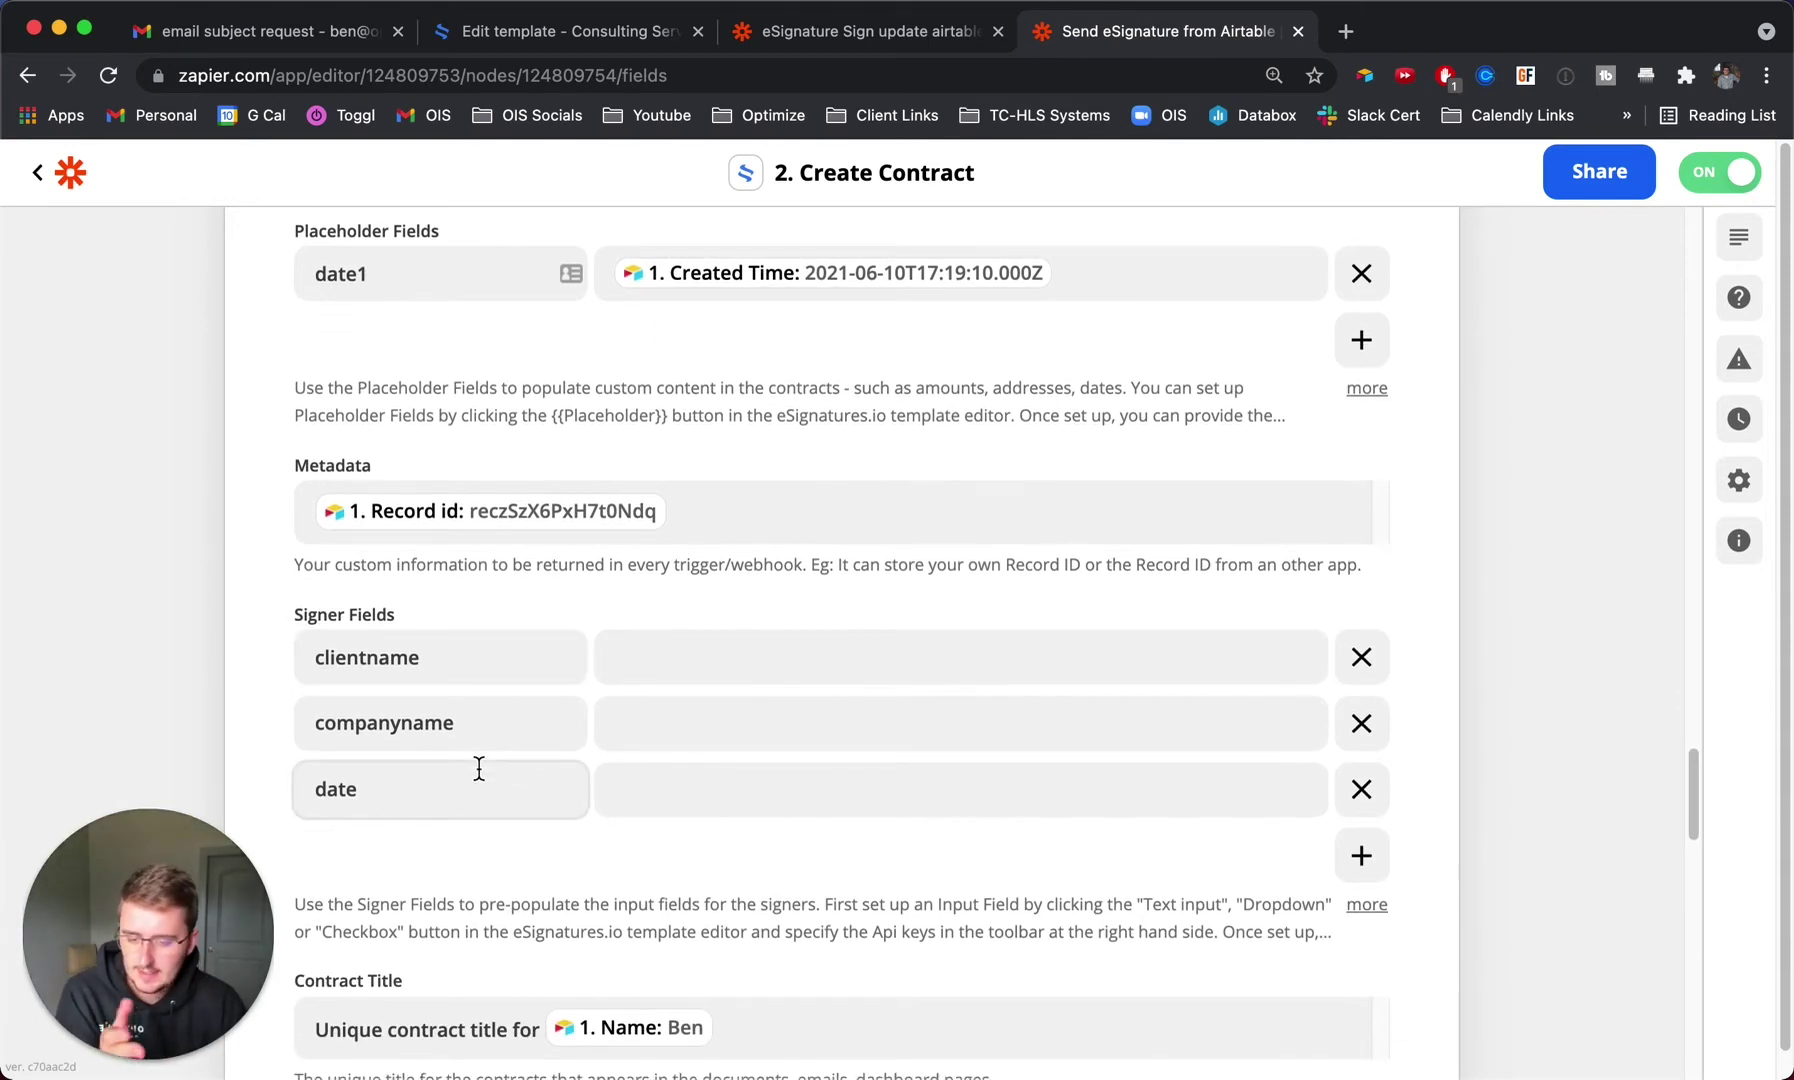
scroll(477, 681, "down", 2)
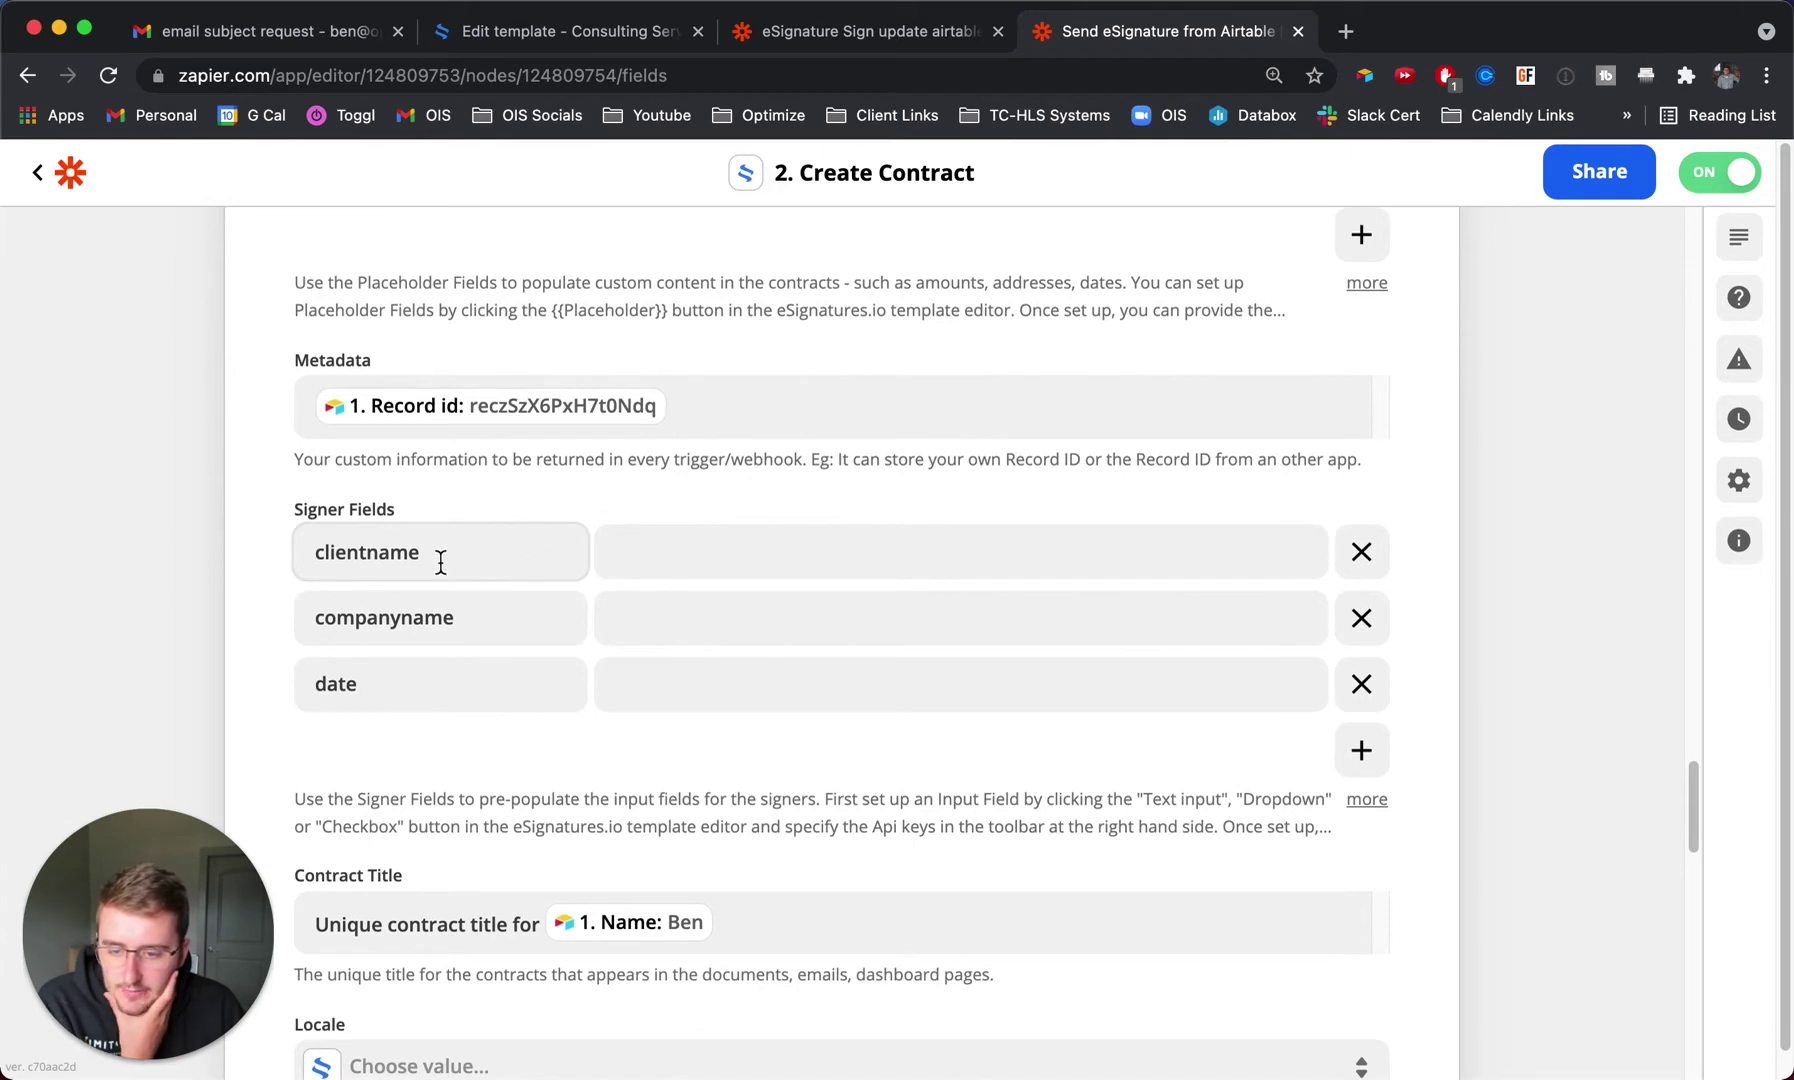
scroll(500, 565, "down", 4)
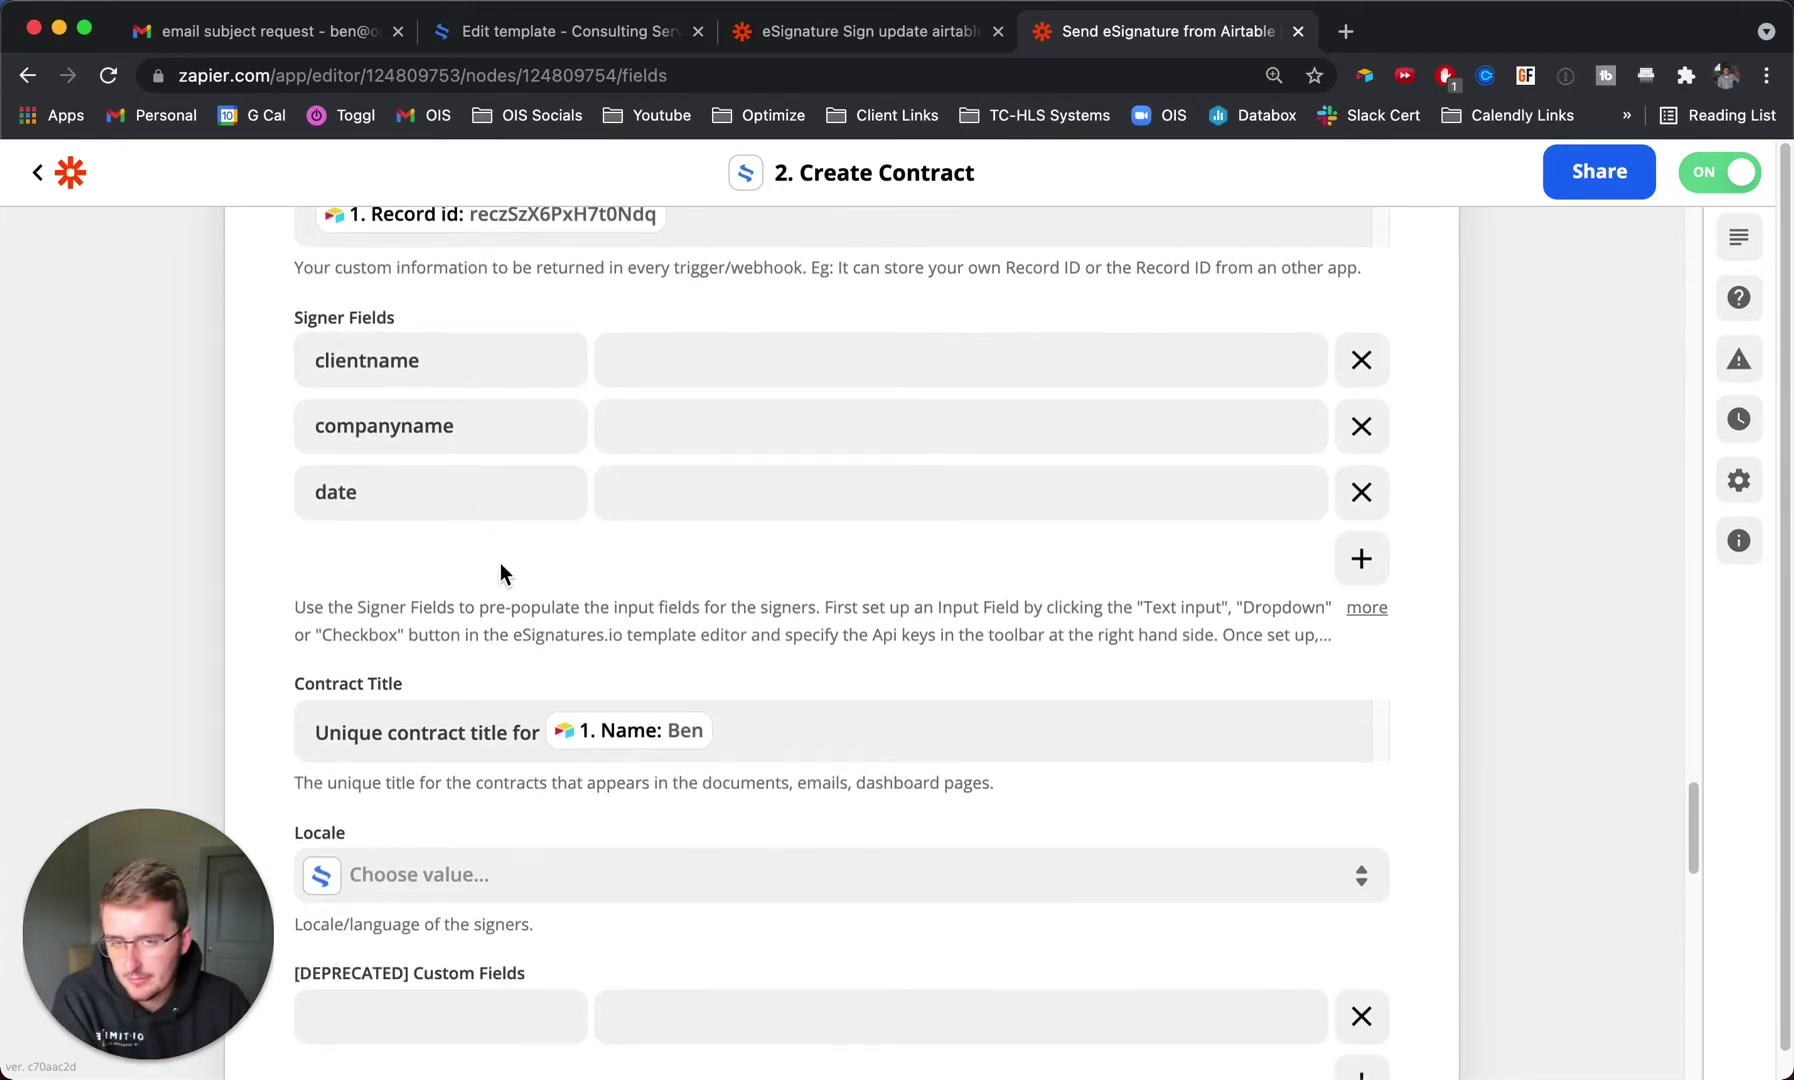
scroll(500, 573, "down", 1)
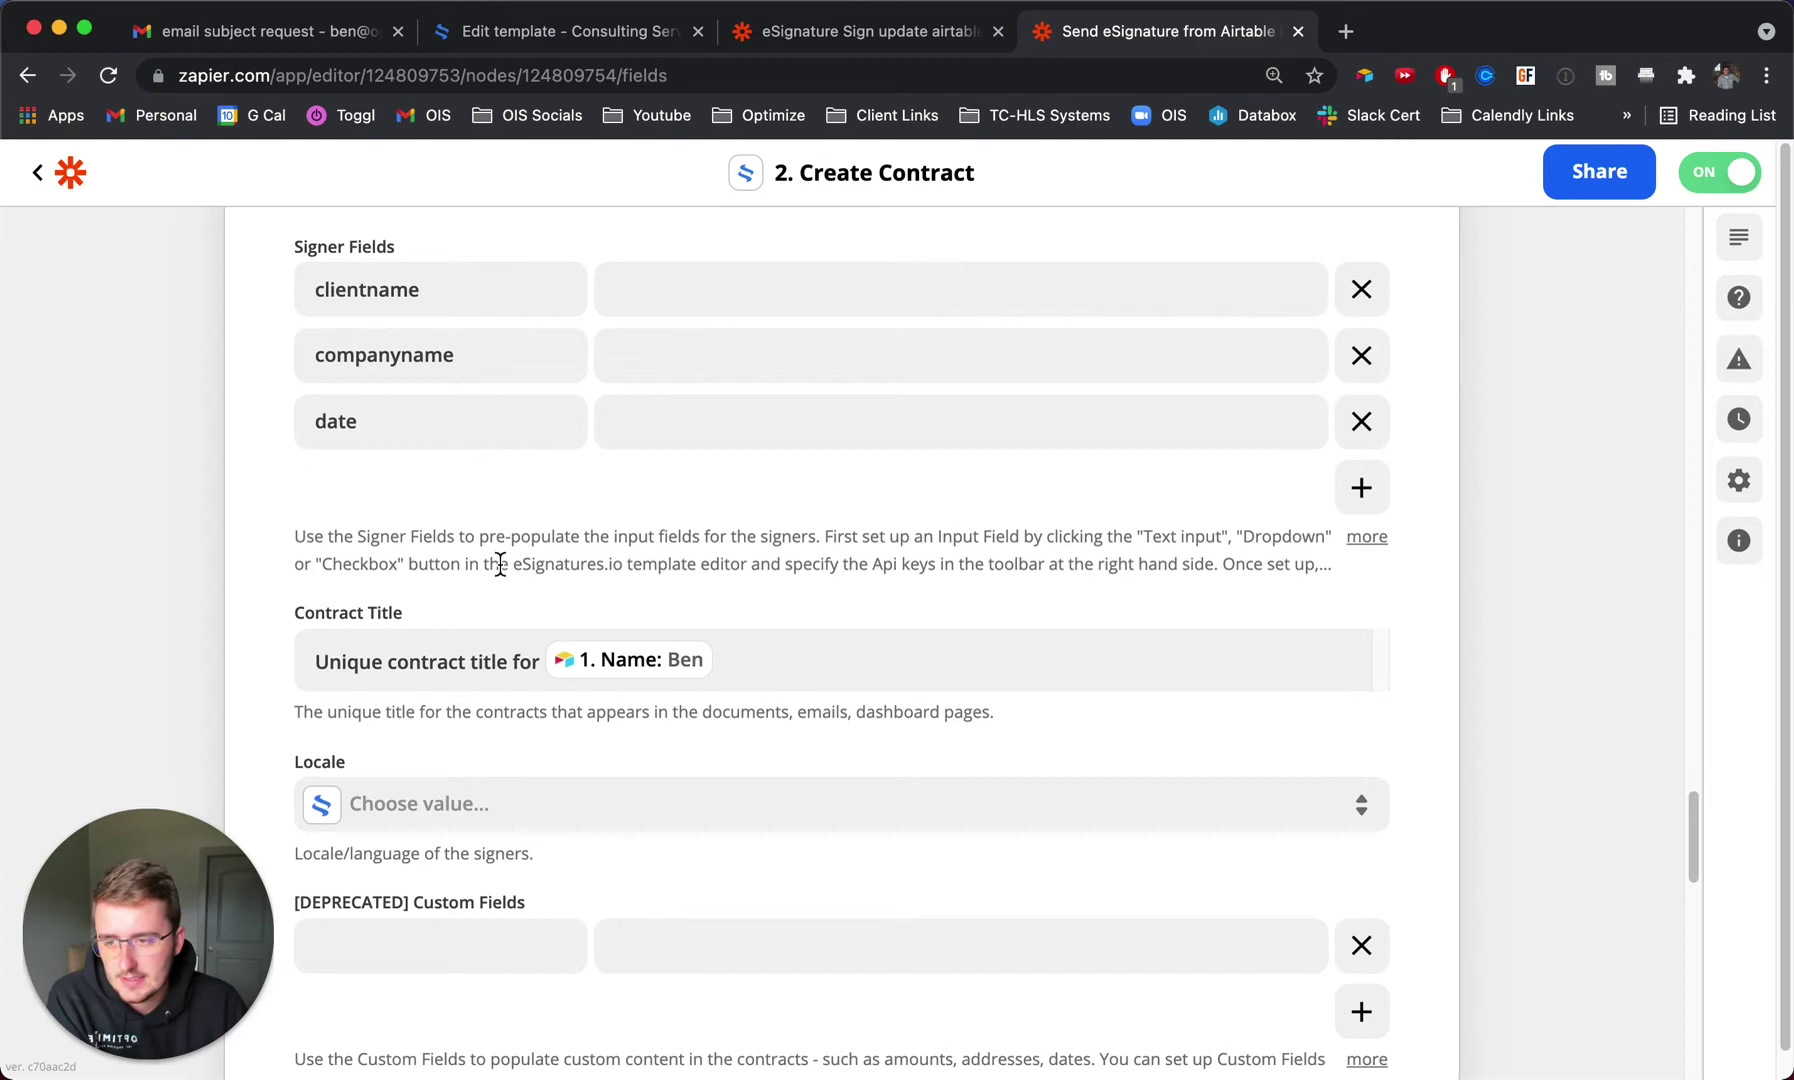
scroll(500, 565, "down", 2)
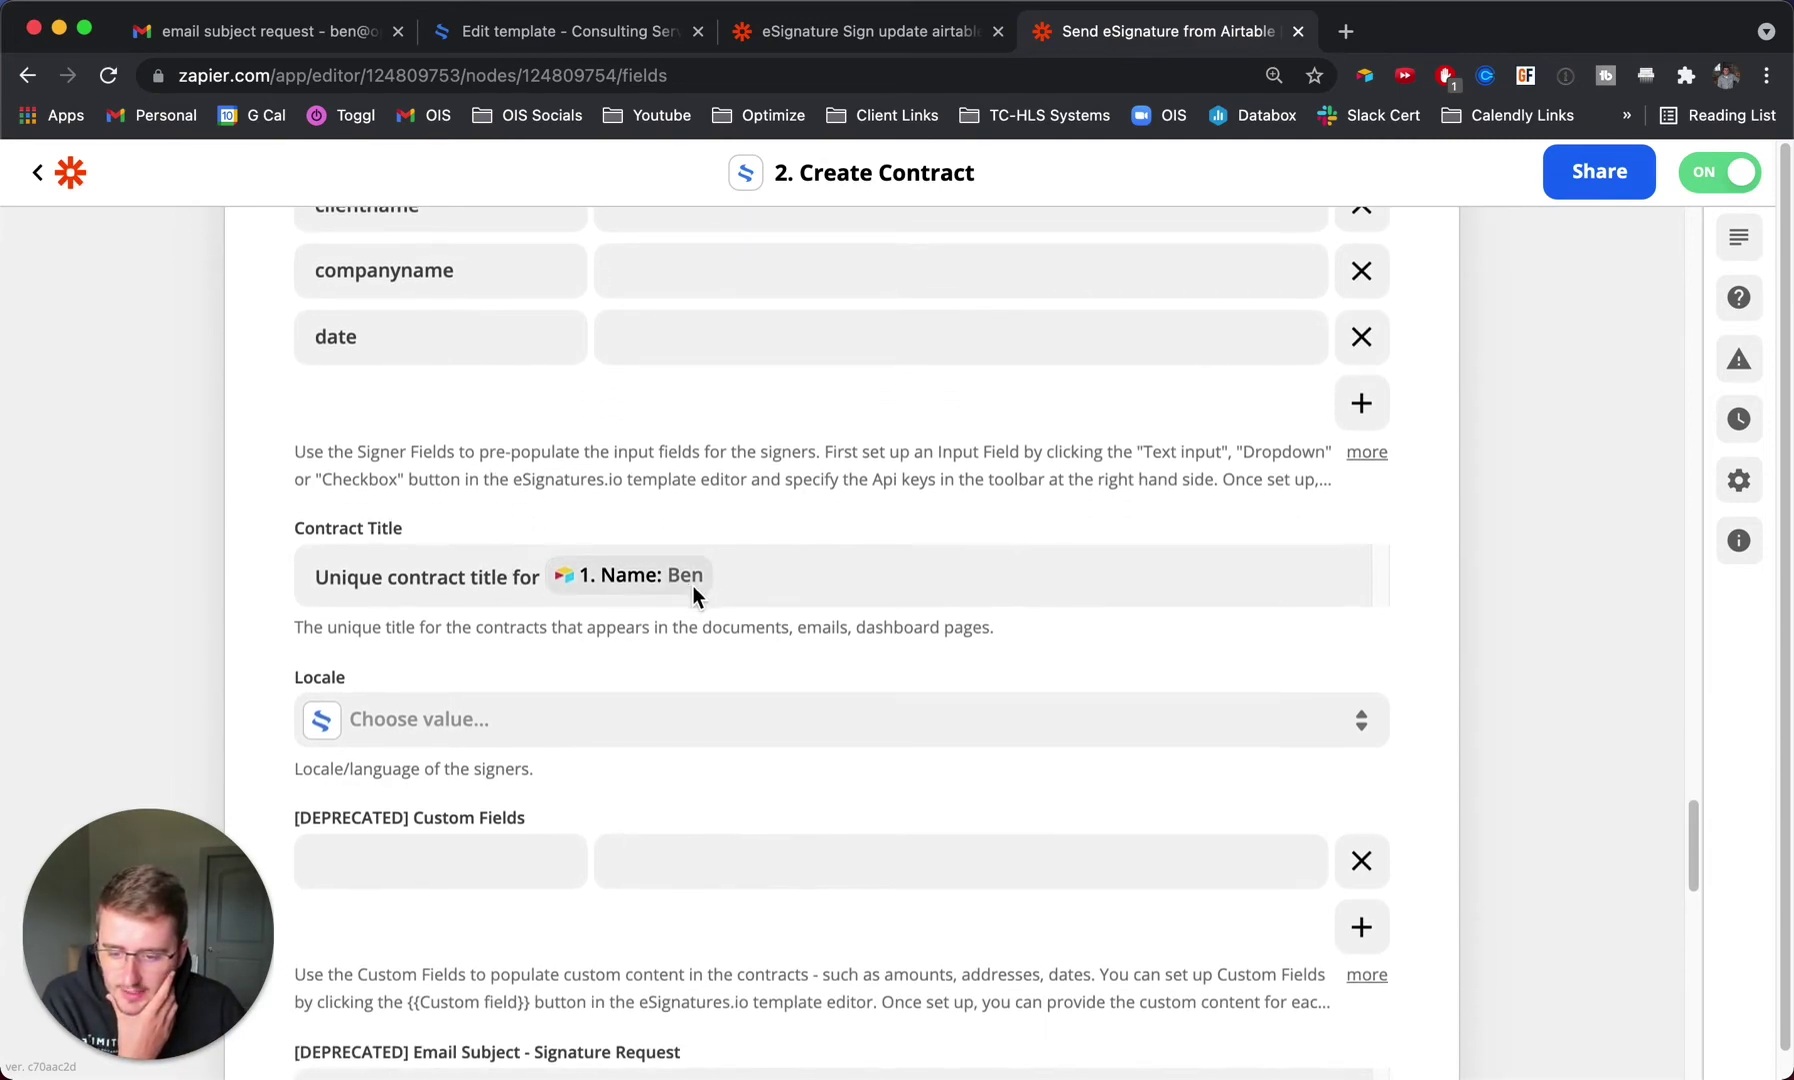
scroll(692, 586, "down", 4)
scroll(692, 590, "down", 7)
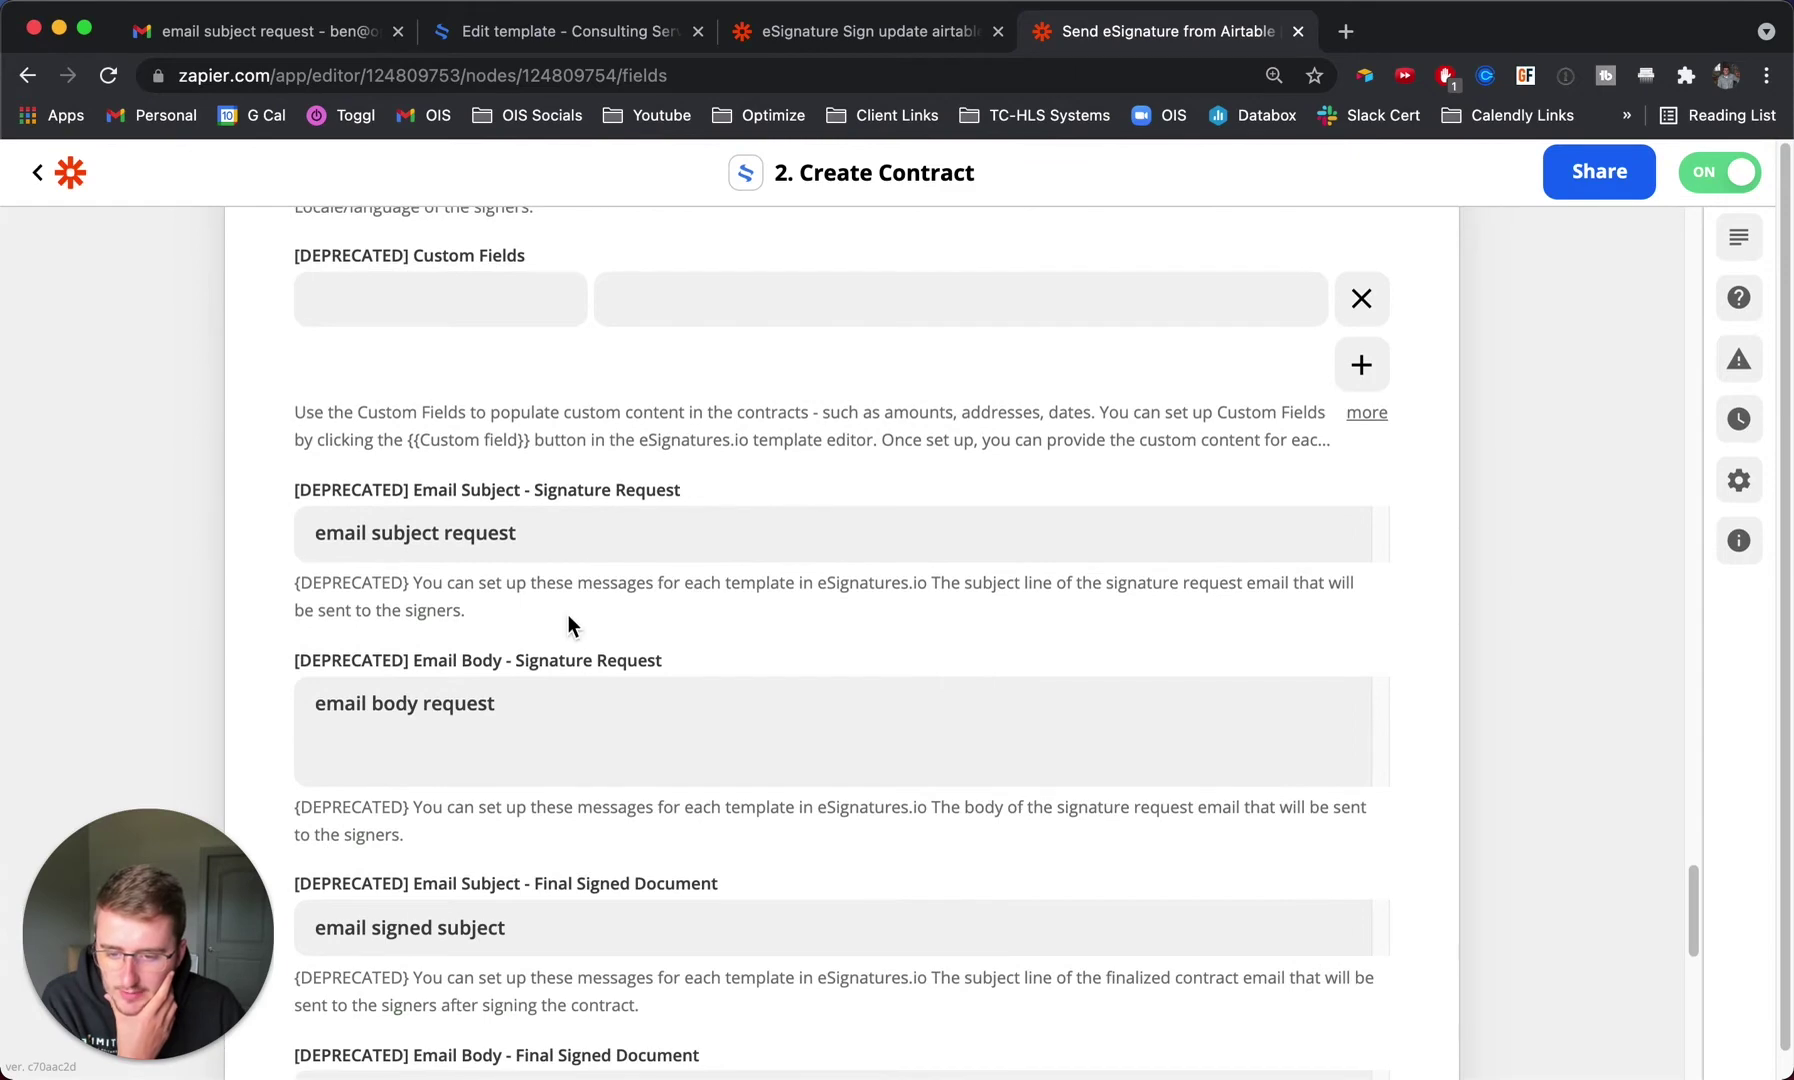
scroll(568, 615, "down", 4)
scroll(568, 612, "down", 10)
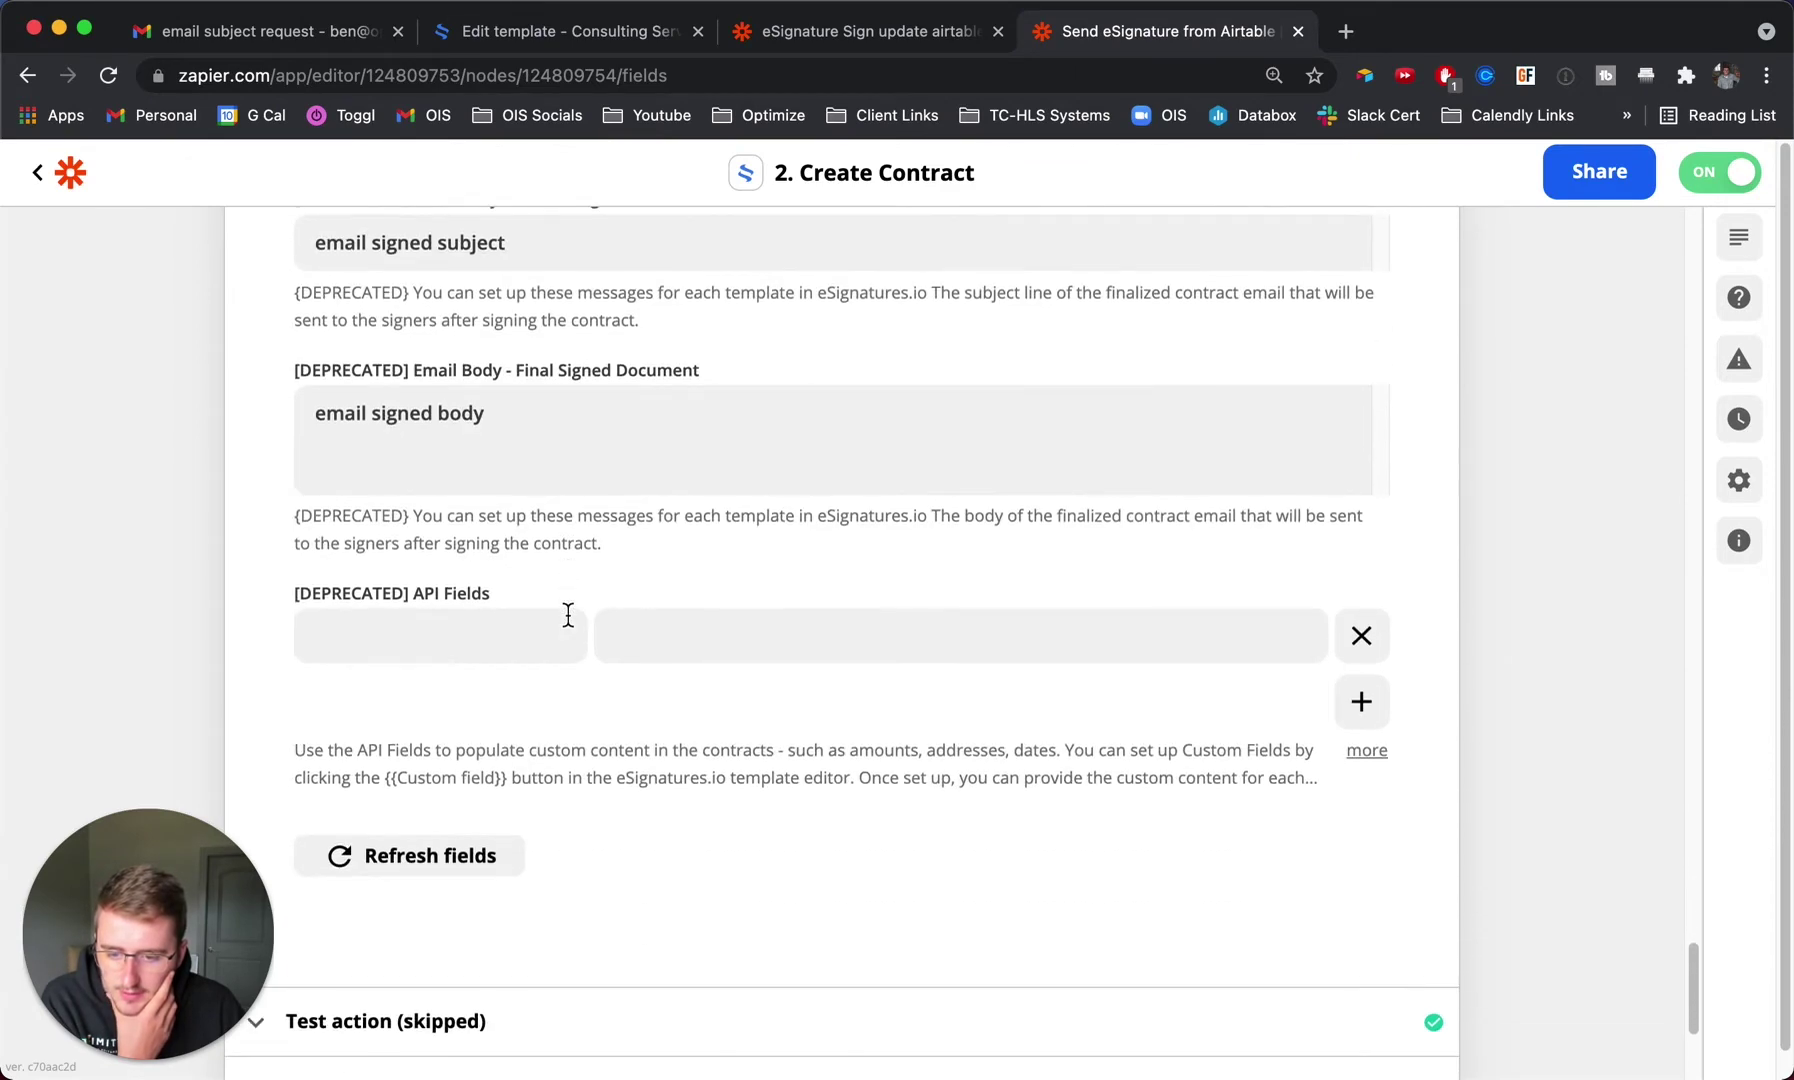
scroll(570, 613, "down", 6)
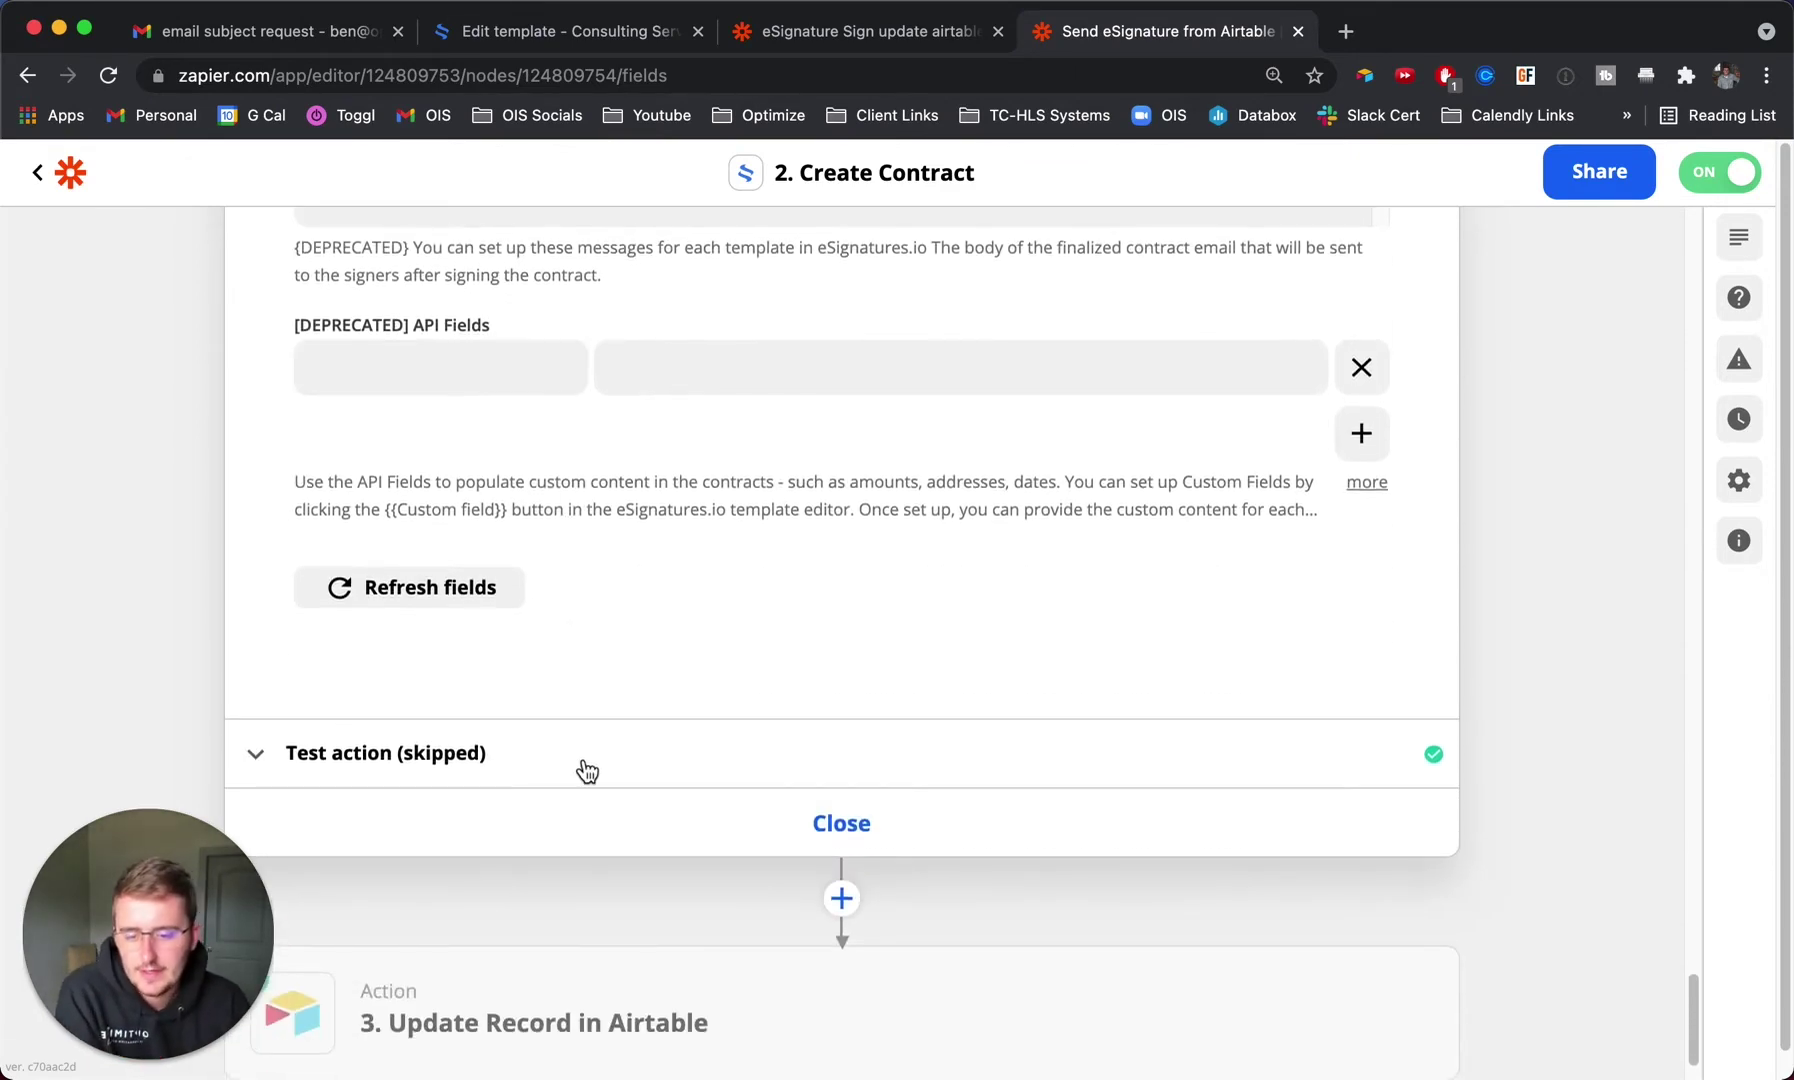
left_click(584, 768)
scroll(641, 608, "down", 20)
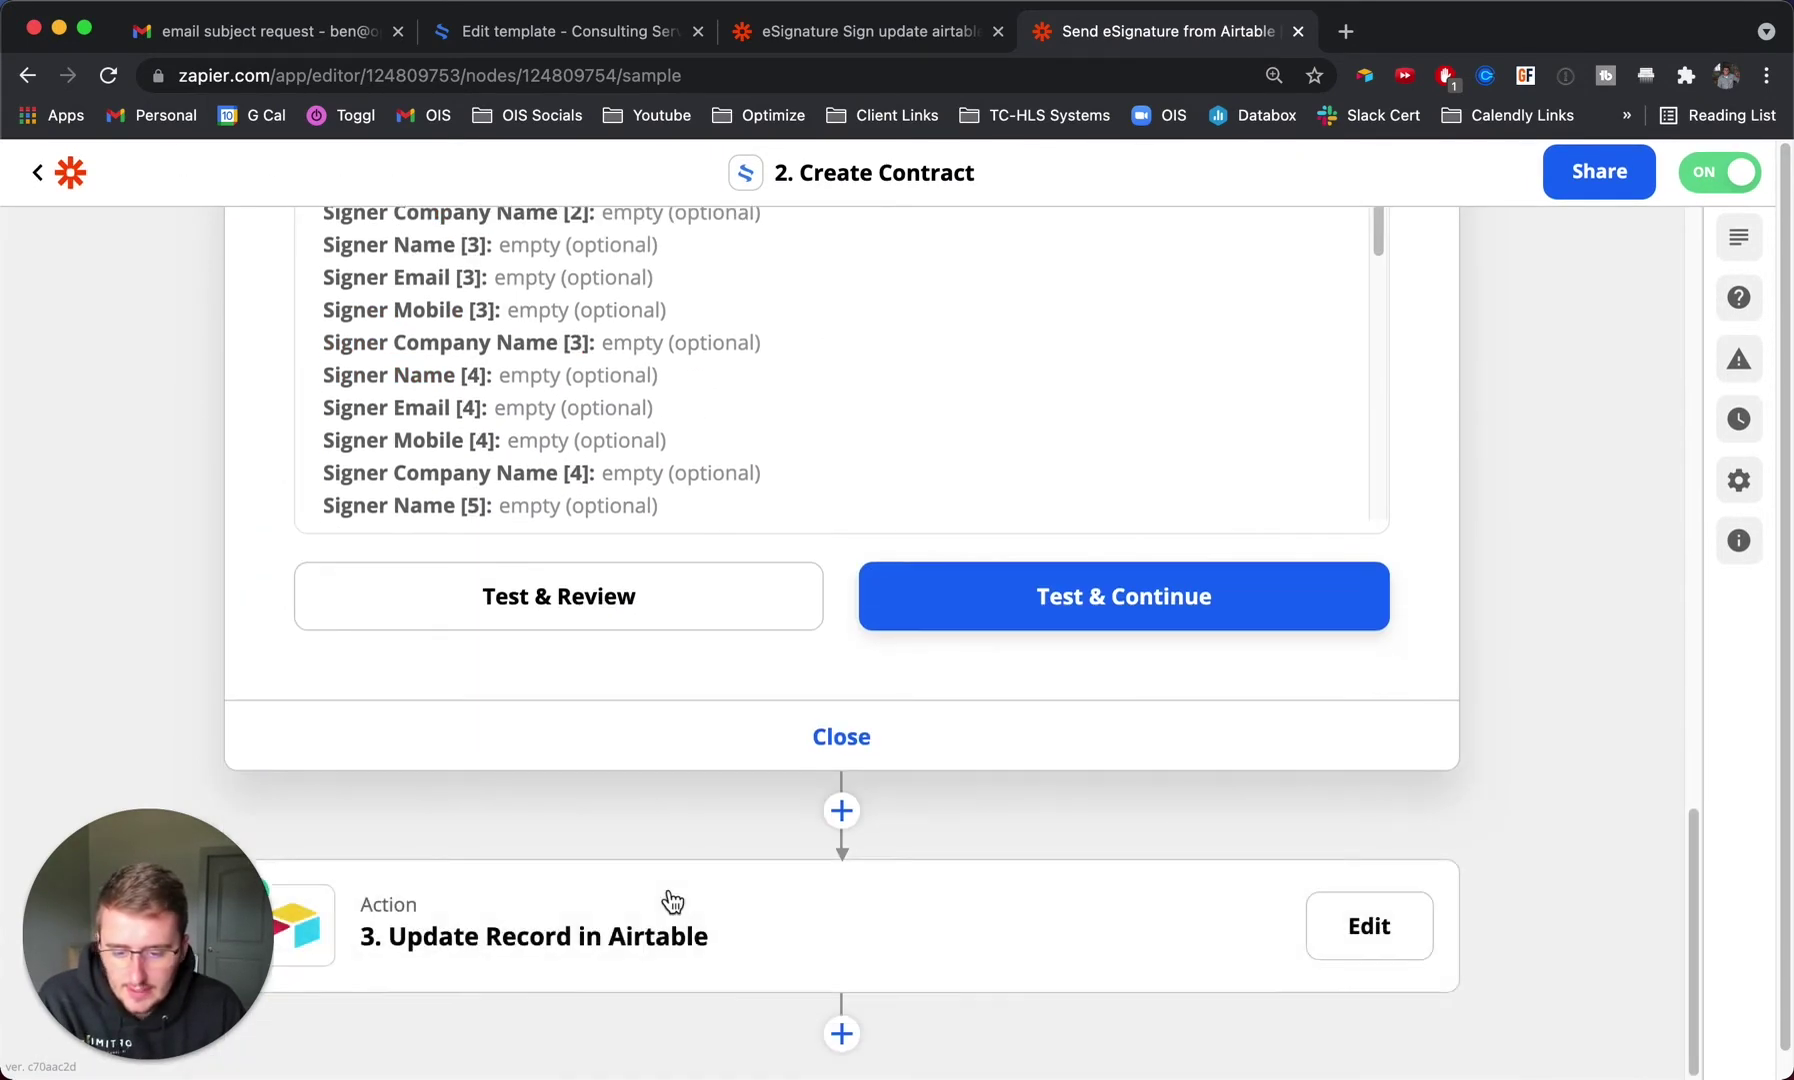
Expand the Update Record in Airtable setup showing Status Of ESign set to esignature sent.
left_click(669, 903)
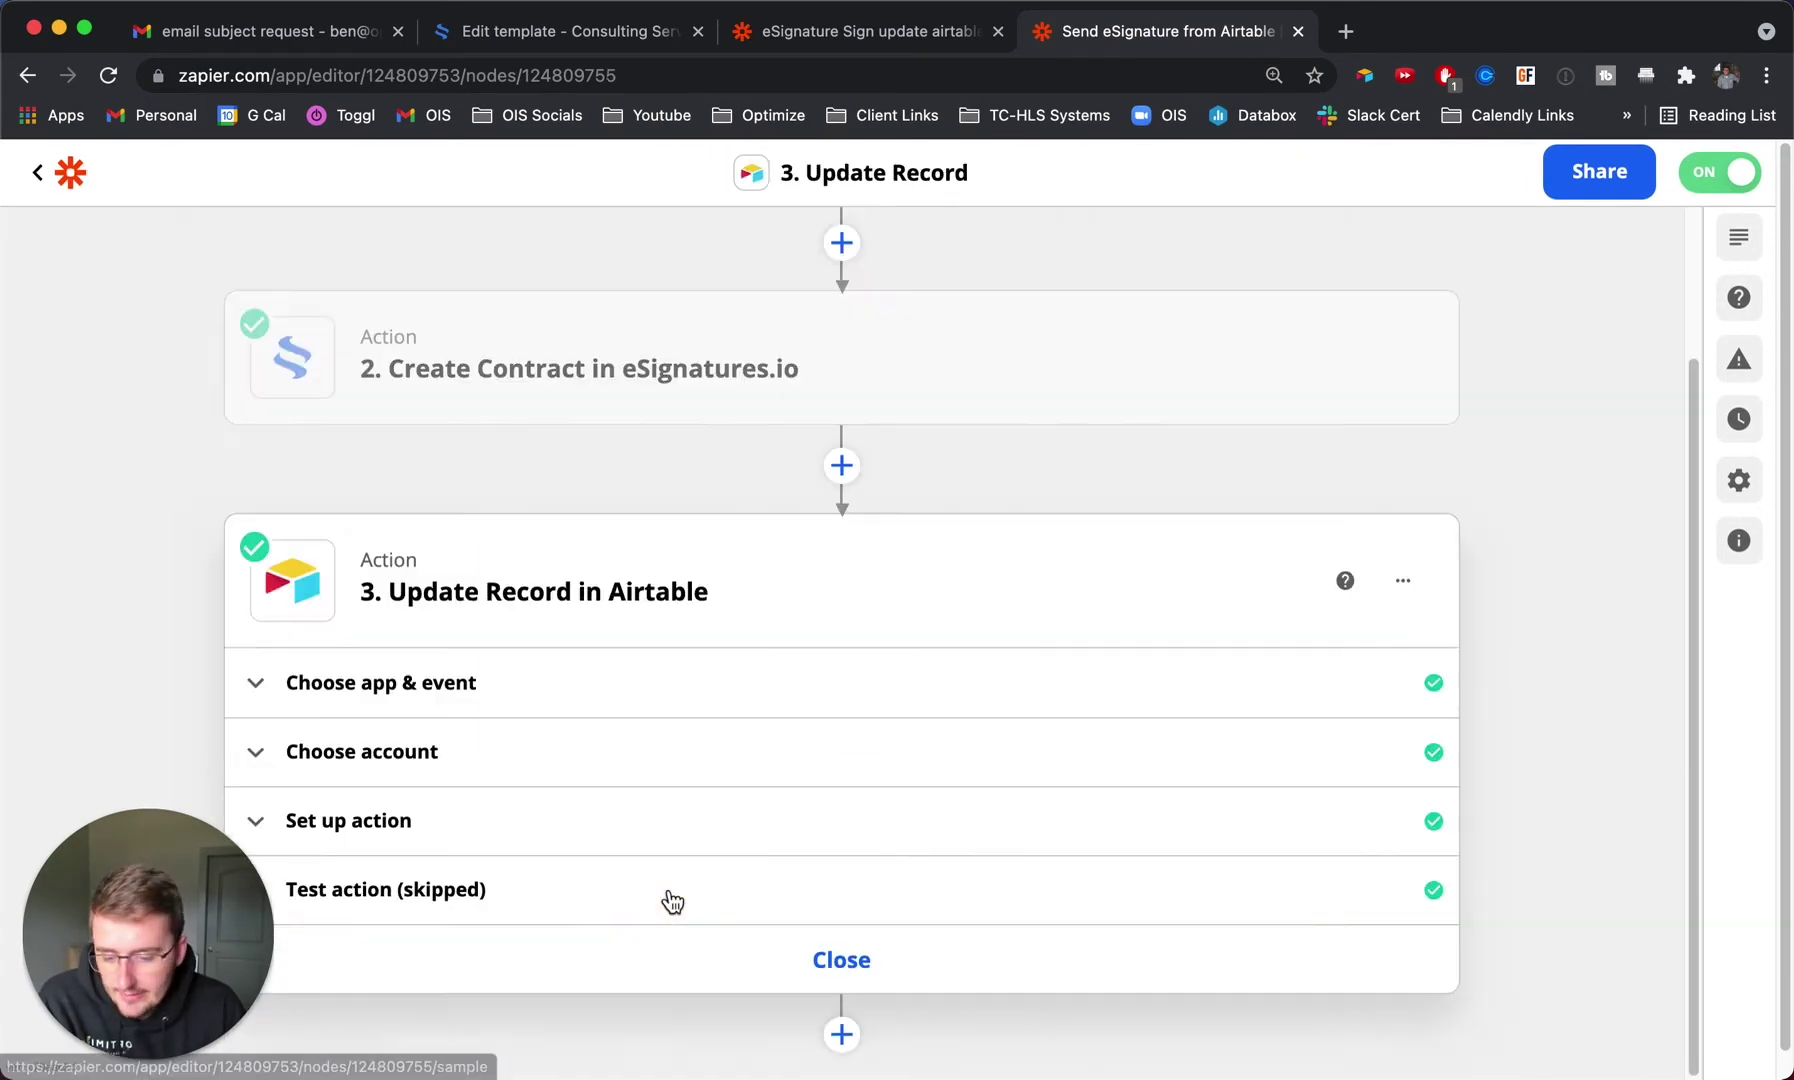
left_click(461, 836)
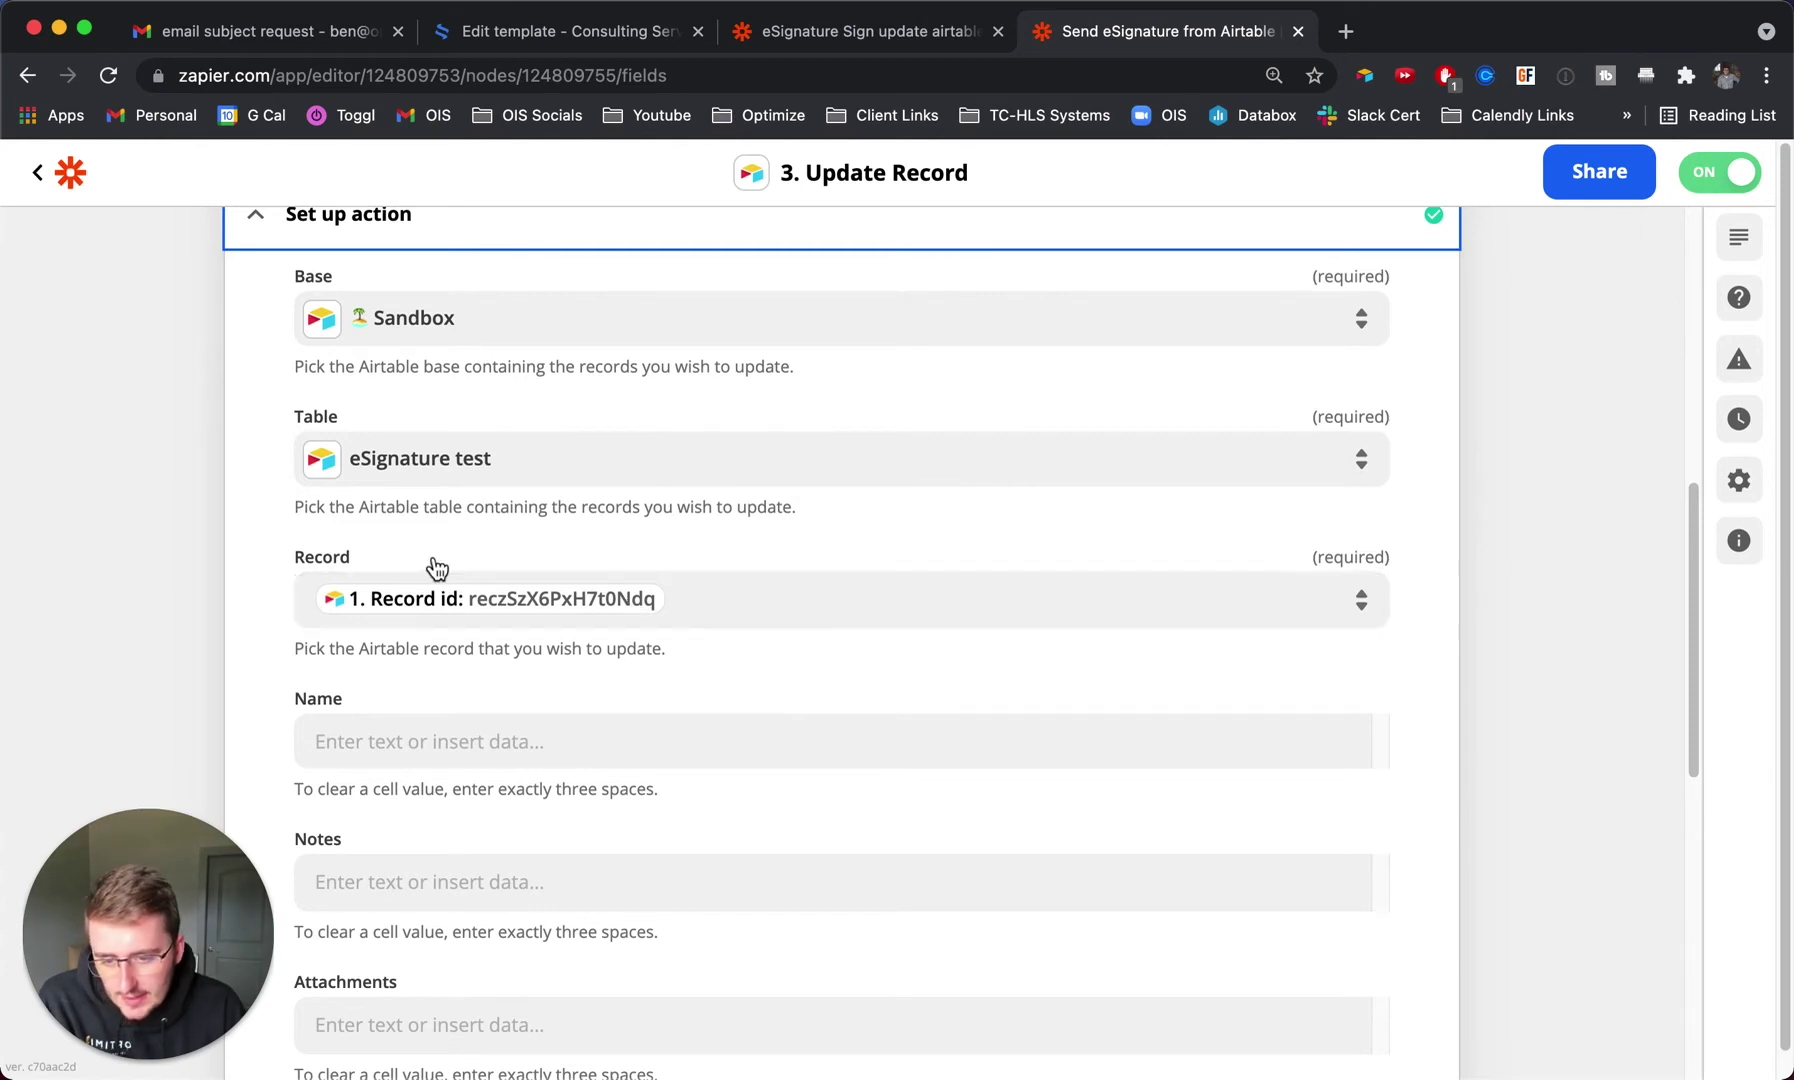
scroll(684, 592, "down", 6)
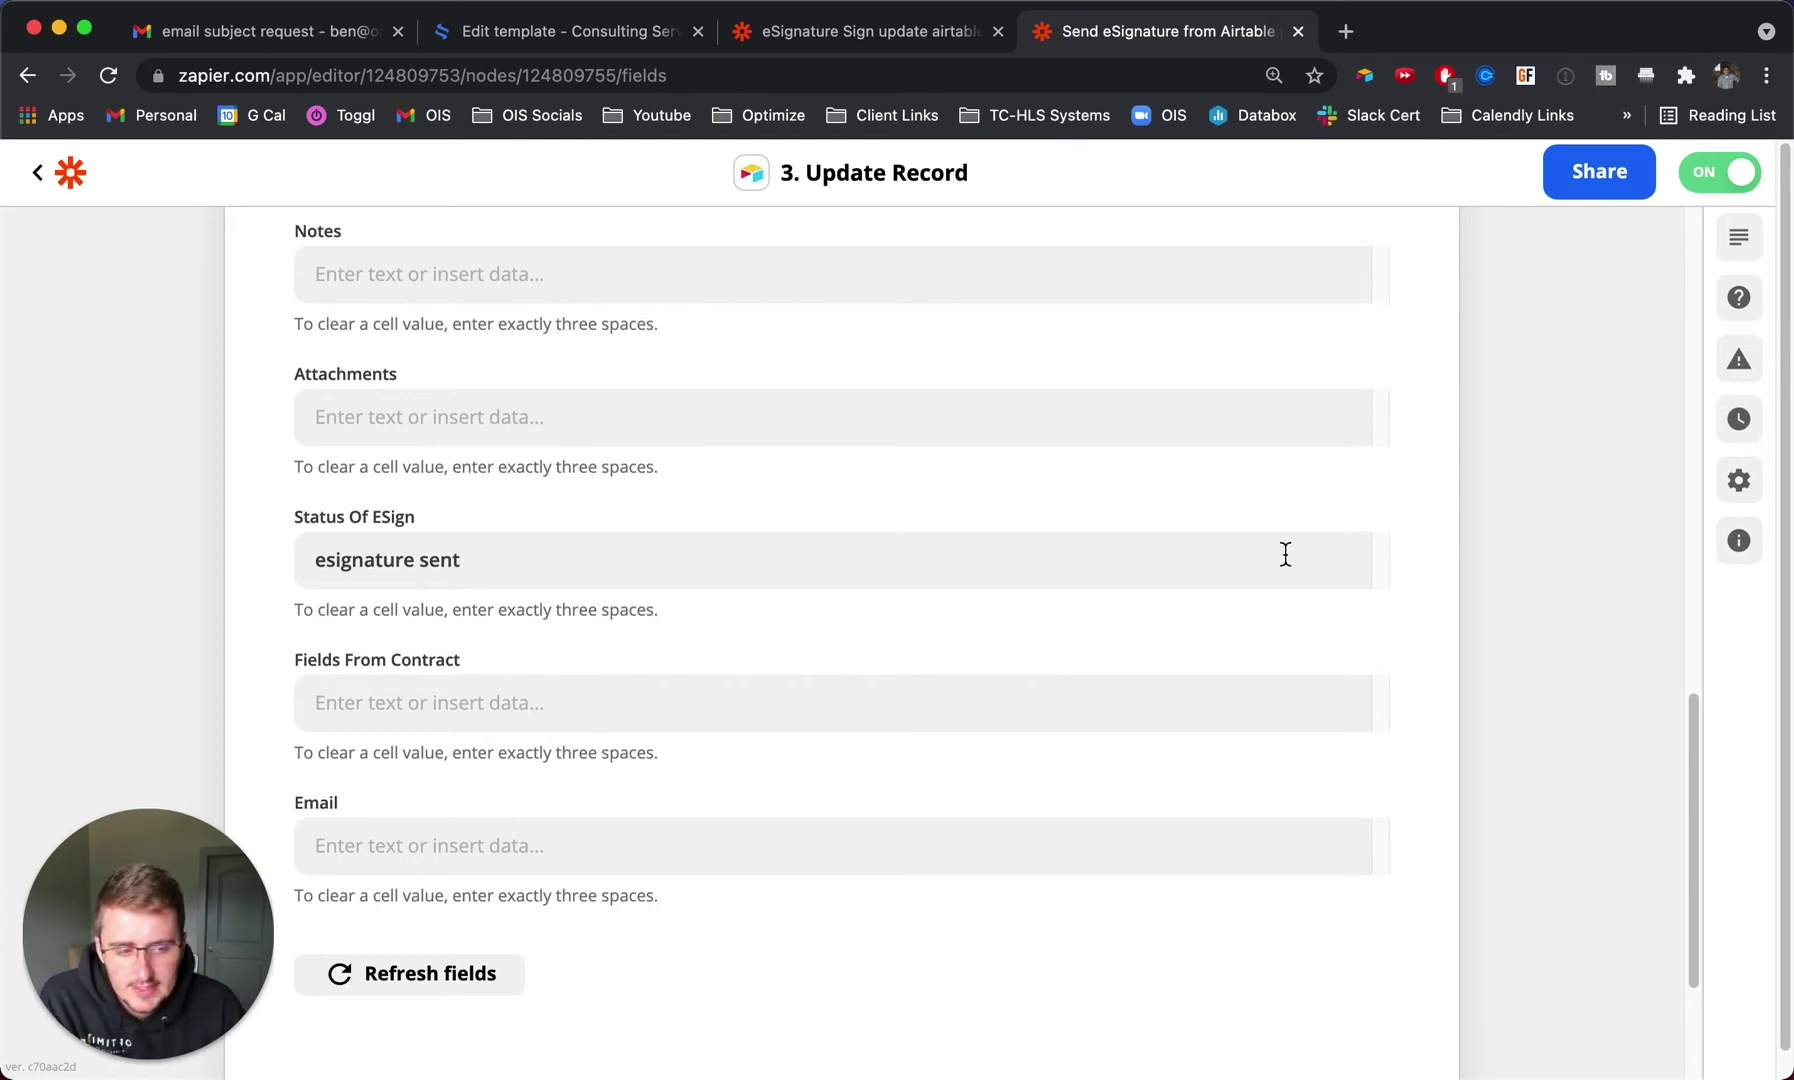
key("super+Tab")
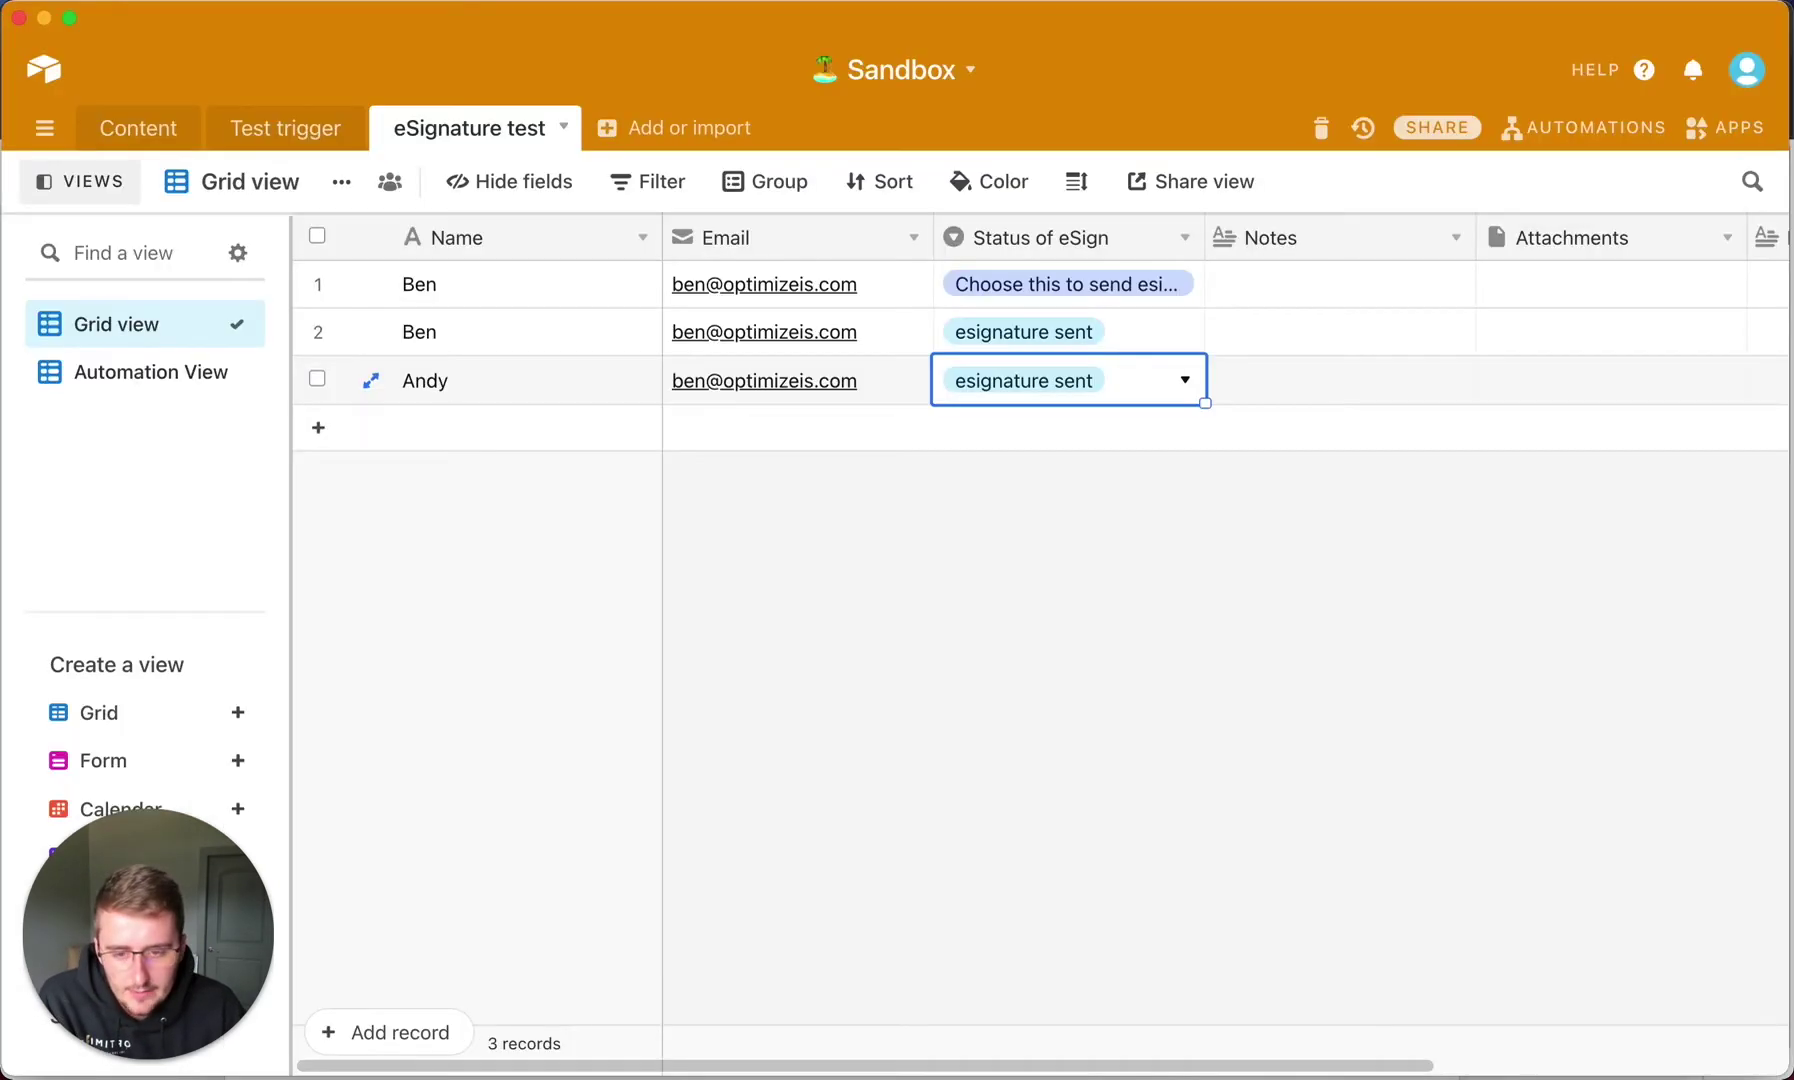
left_click(982, 598)
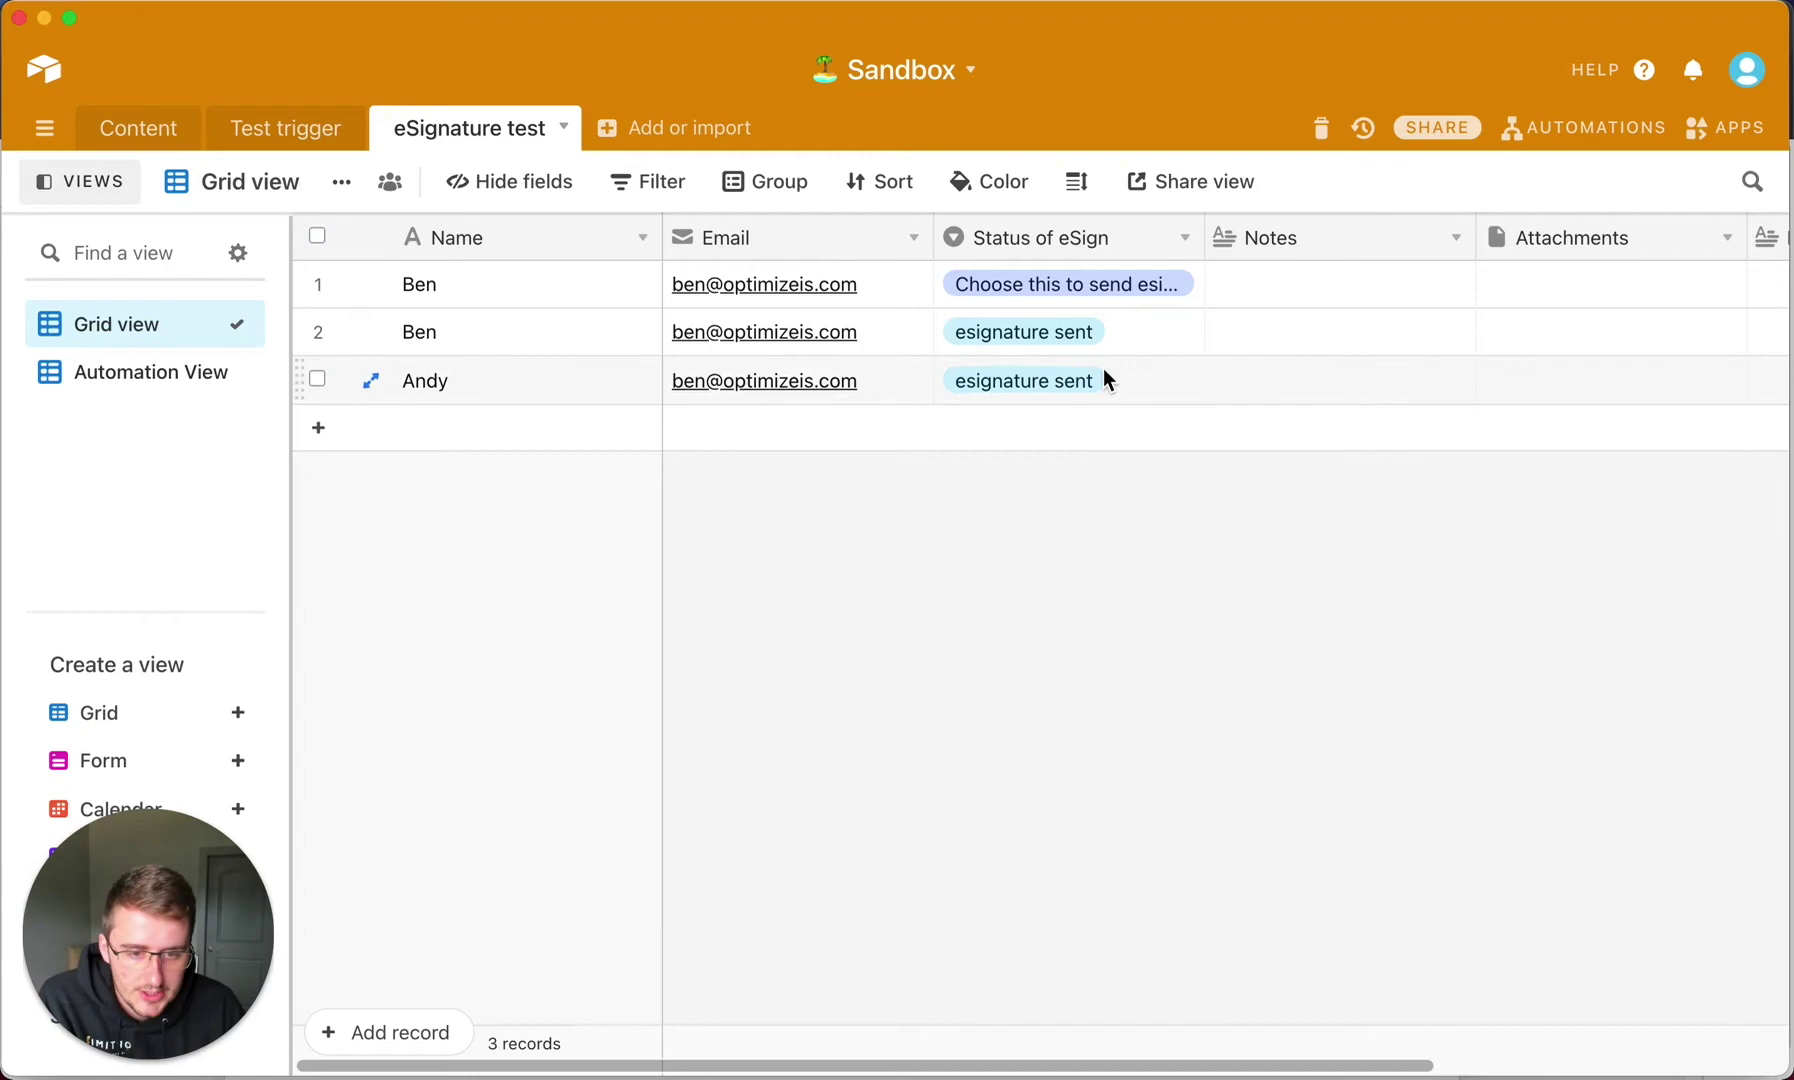
left_click(371, 381)
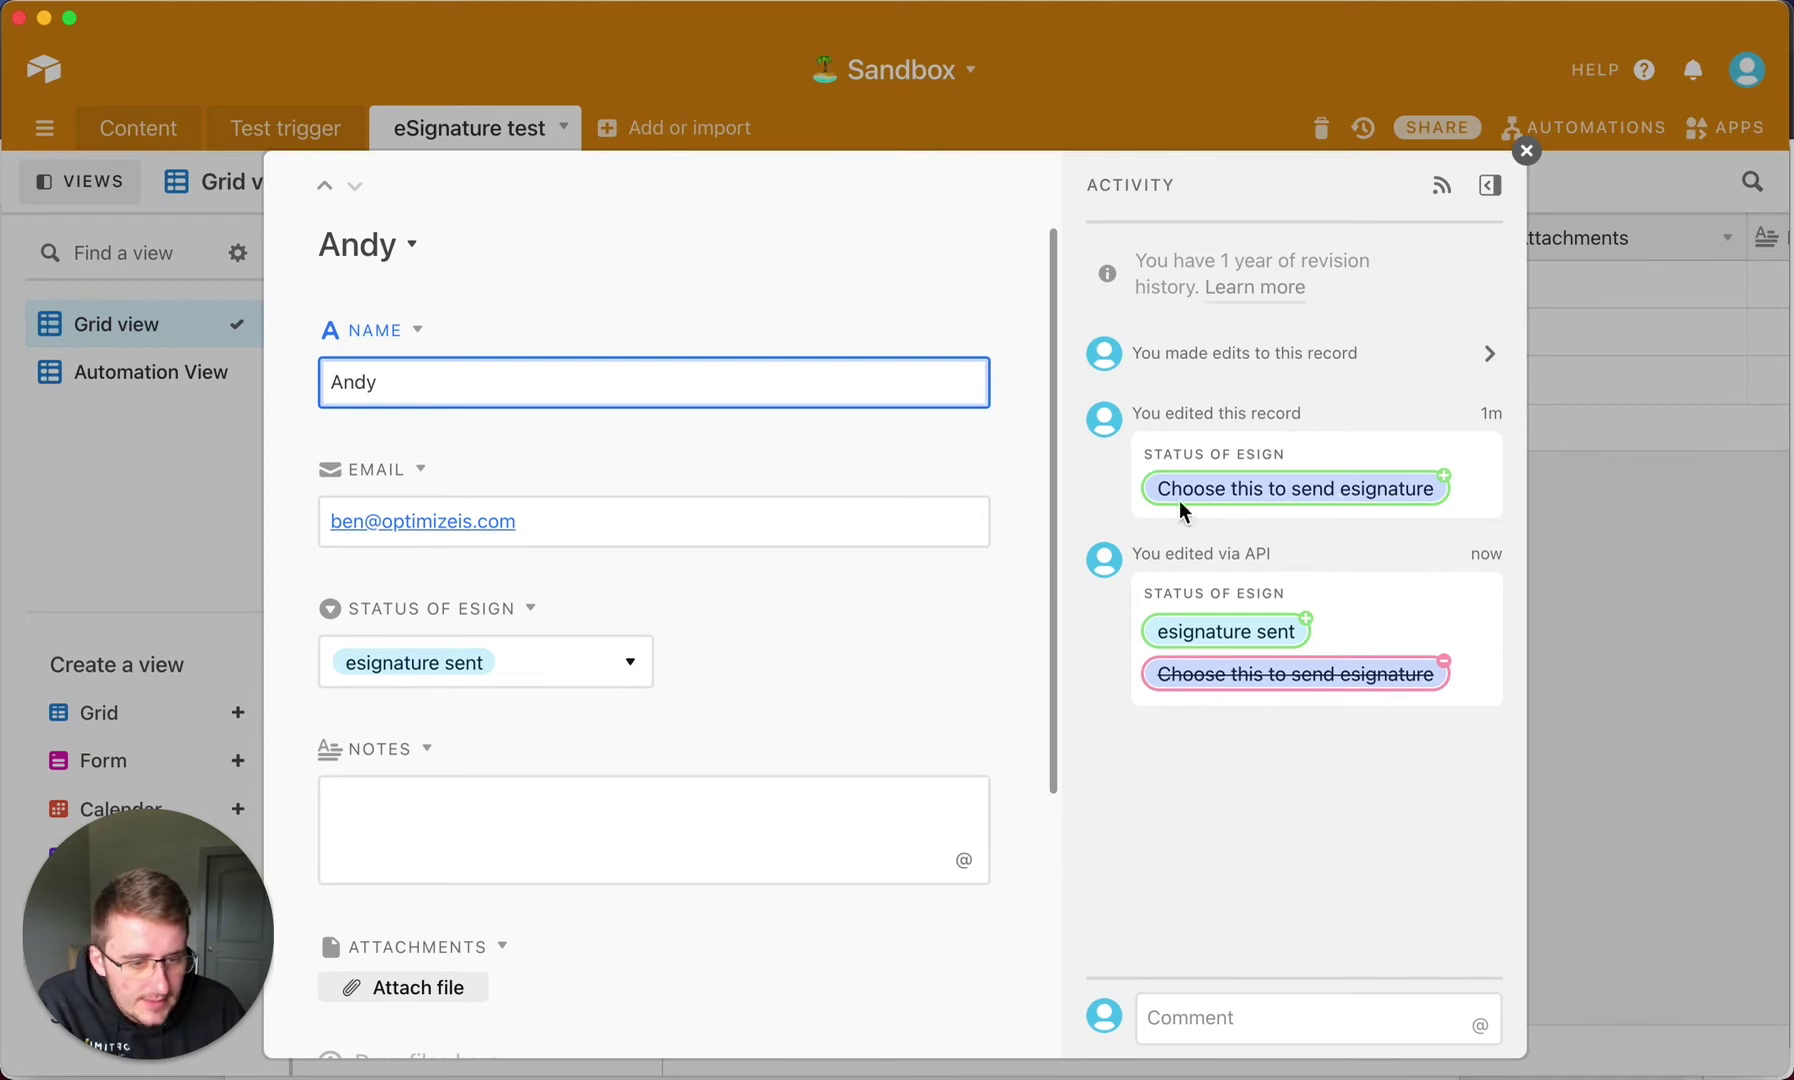
left_click(1575, 558)
key("super+Tab")
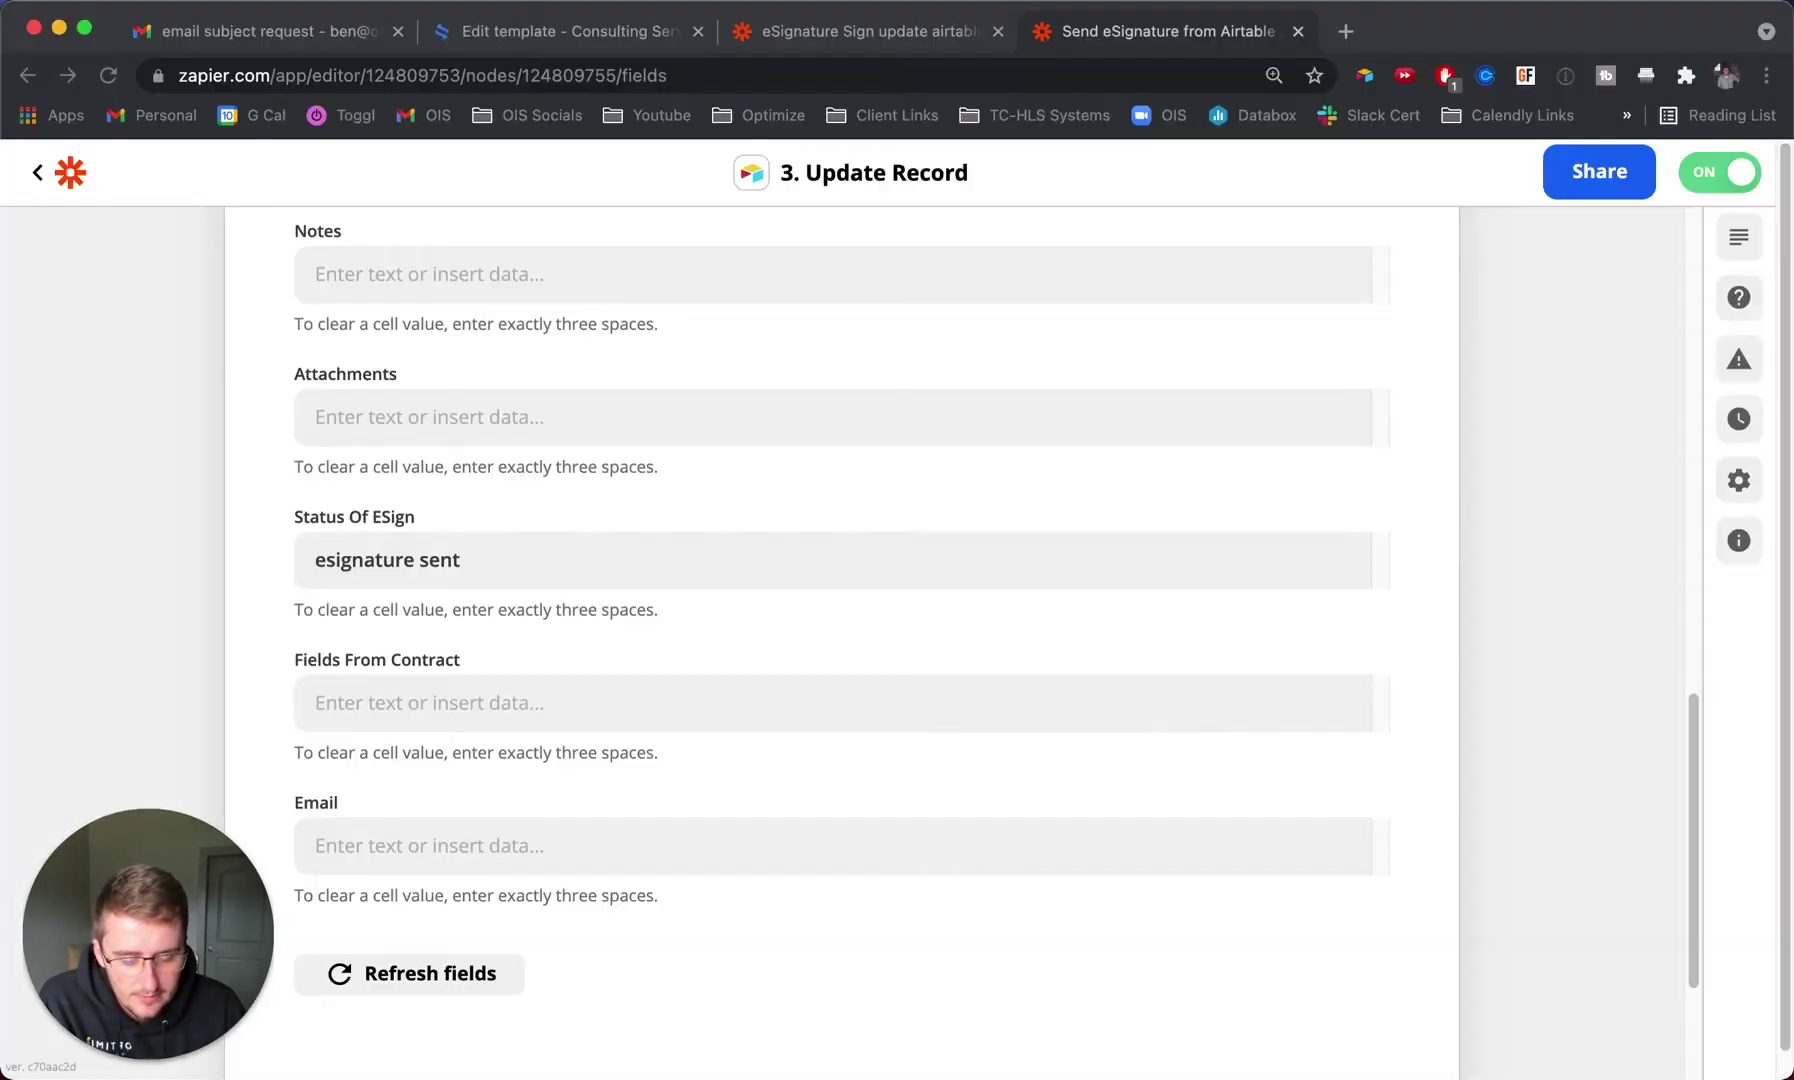
In Gmail, re-run the esignatures search and expand the newest eSignatures.io signing request.
left_click(296, 36)
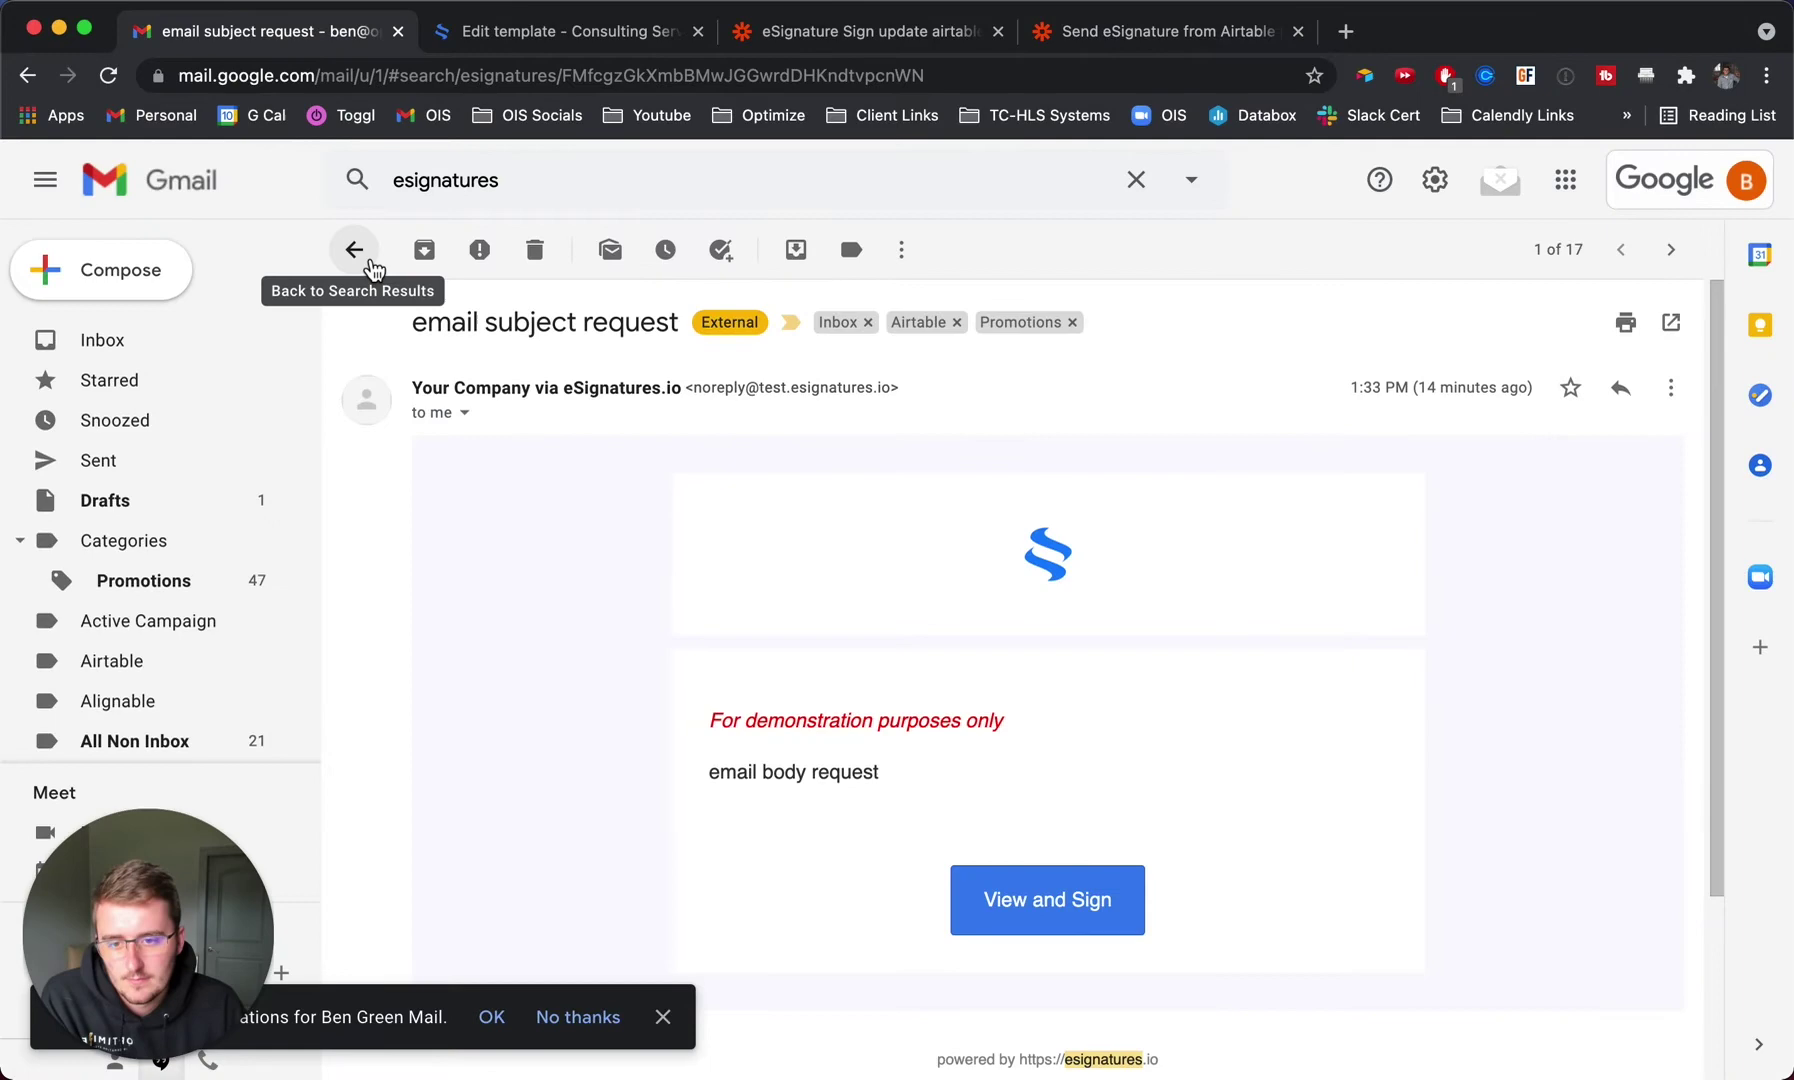
left_click(564, 176)
type("\\")
key("Return")
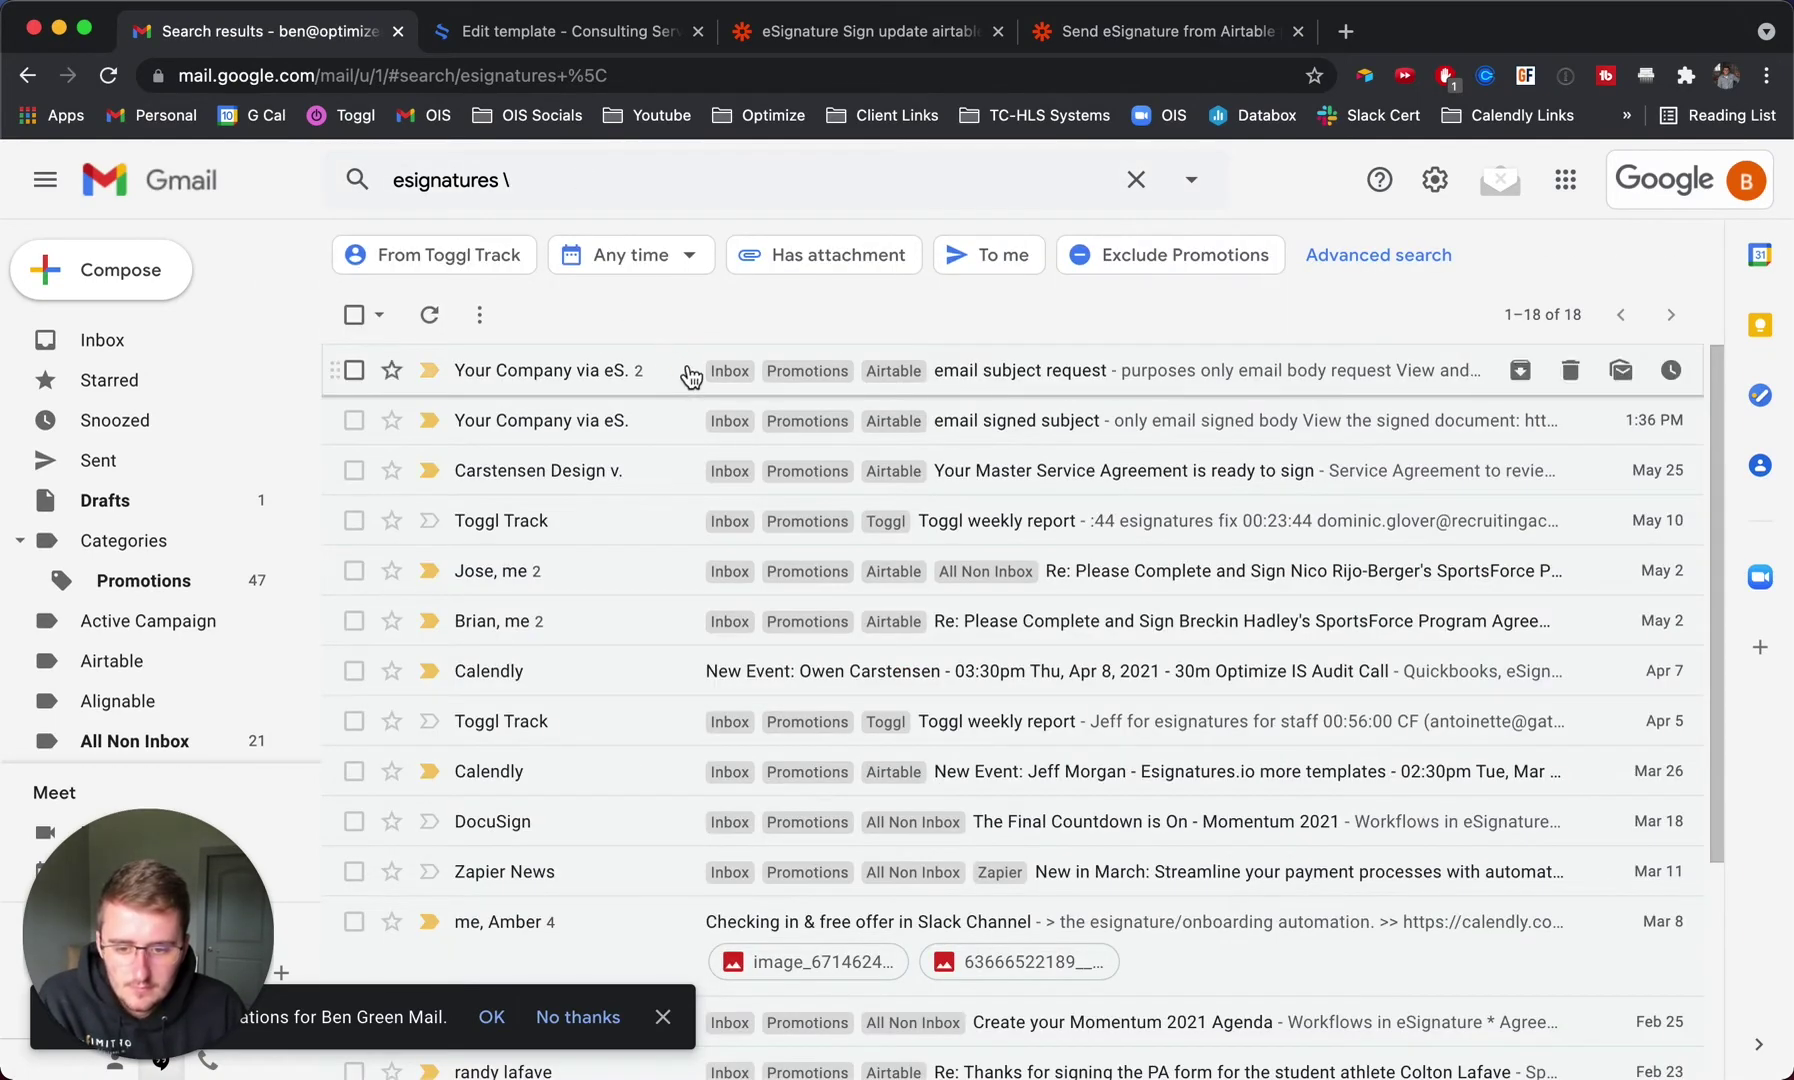
left_click(690, 376)
scroll(887, 490, "down", 5)
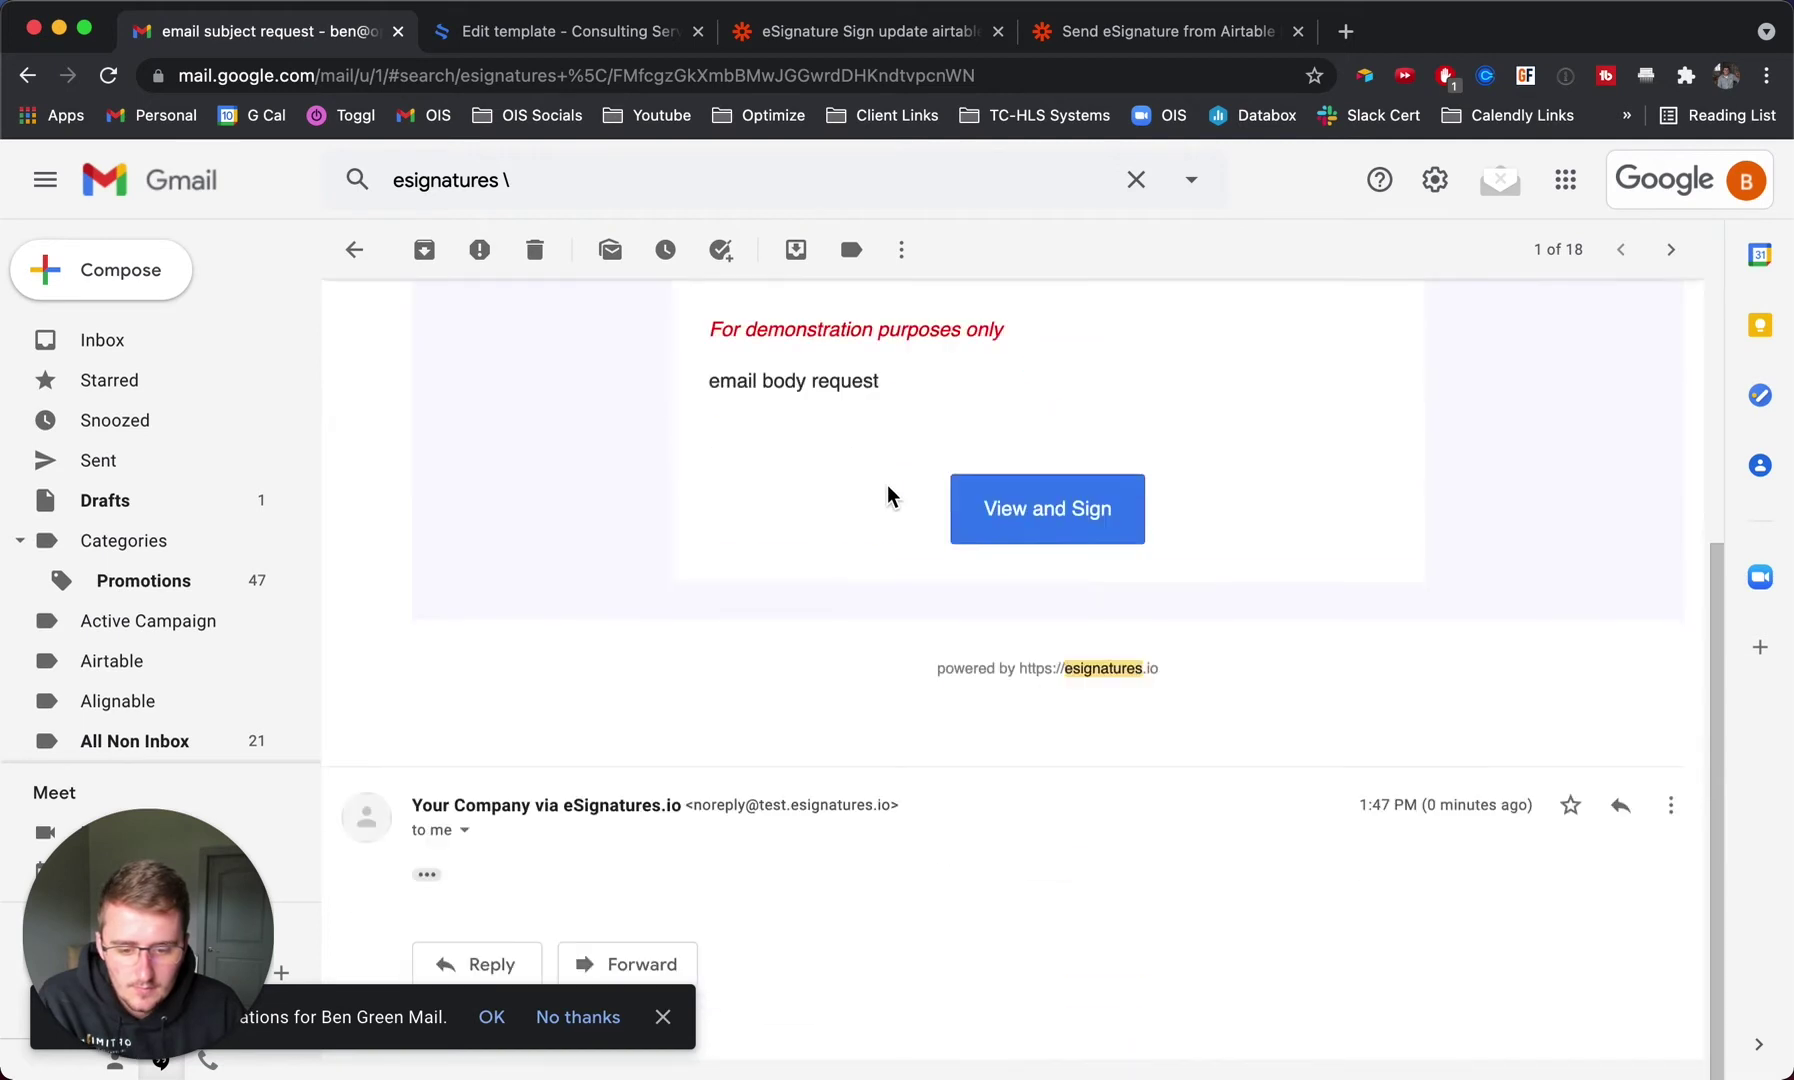
left_click(428, 873)
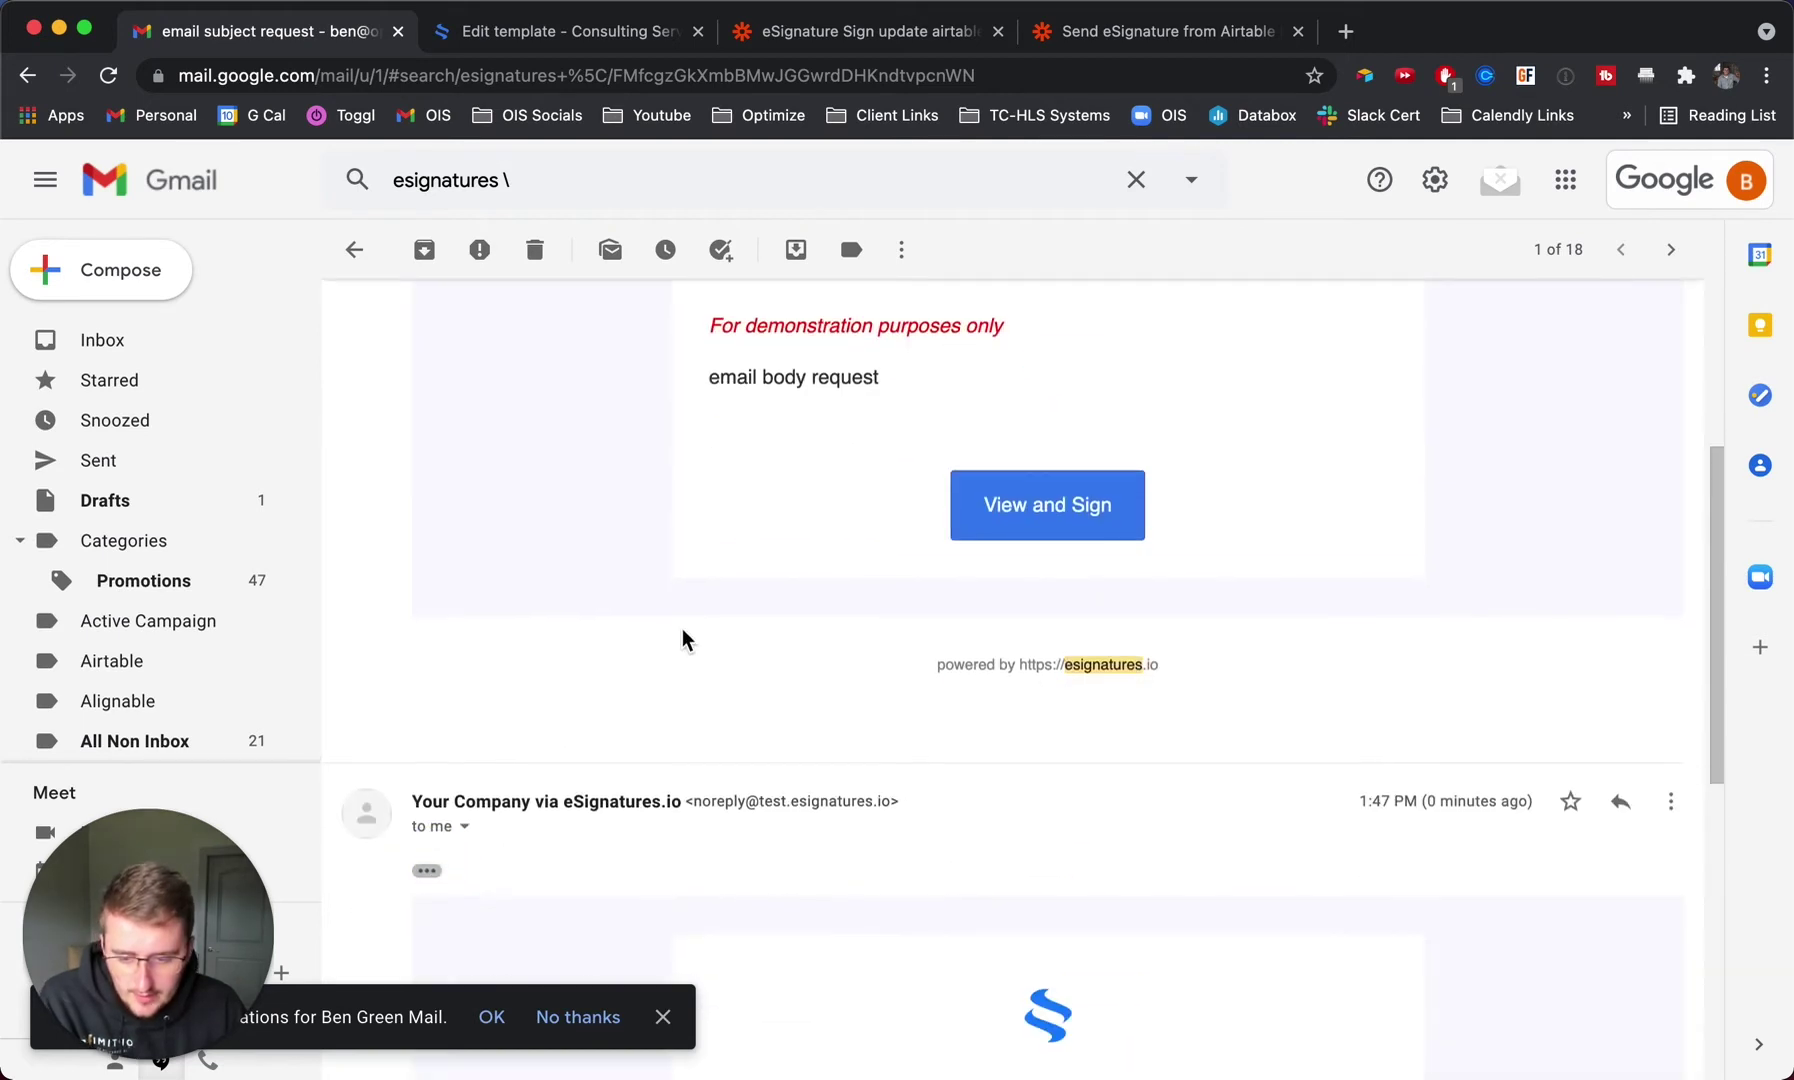
scroll(683, 630, "down", 7)
scroll(683, 638, "up", 3)
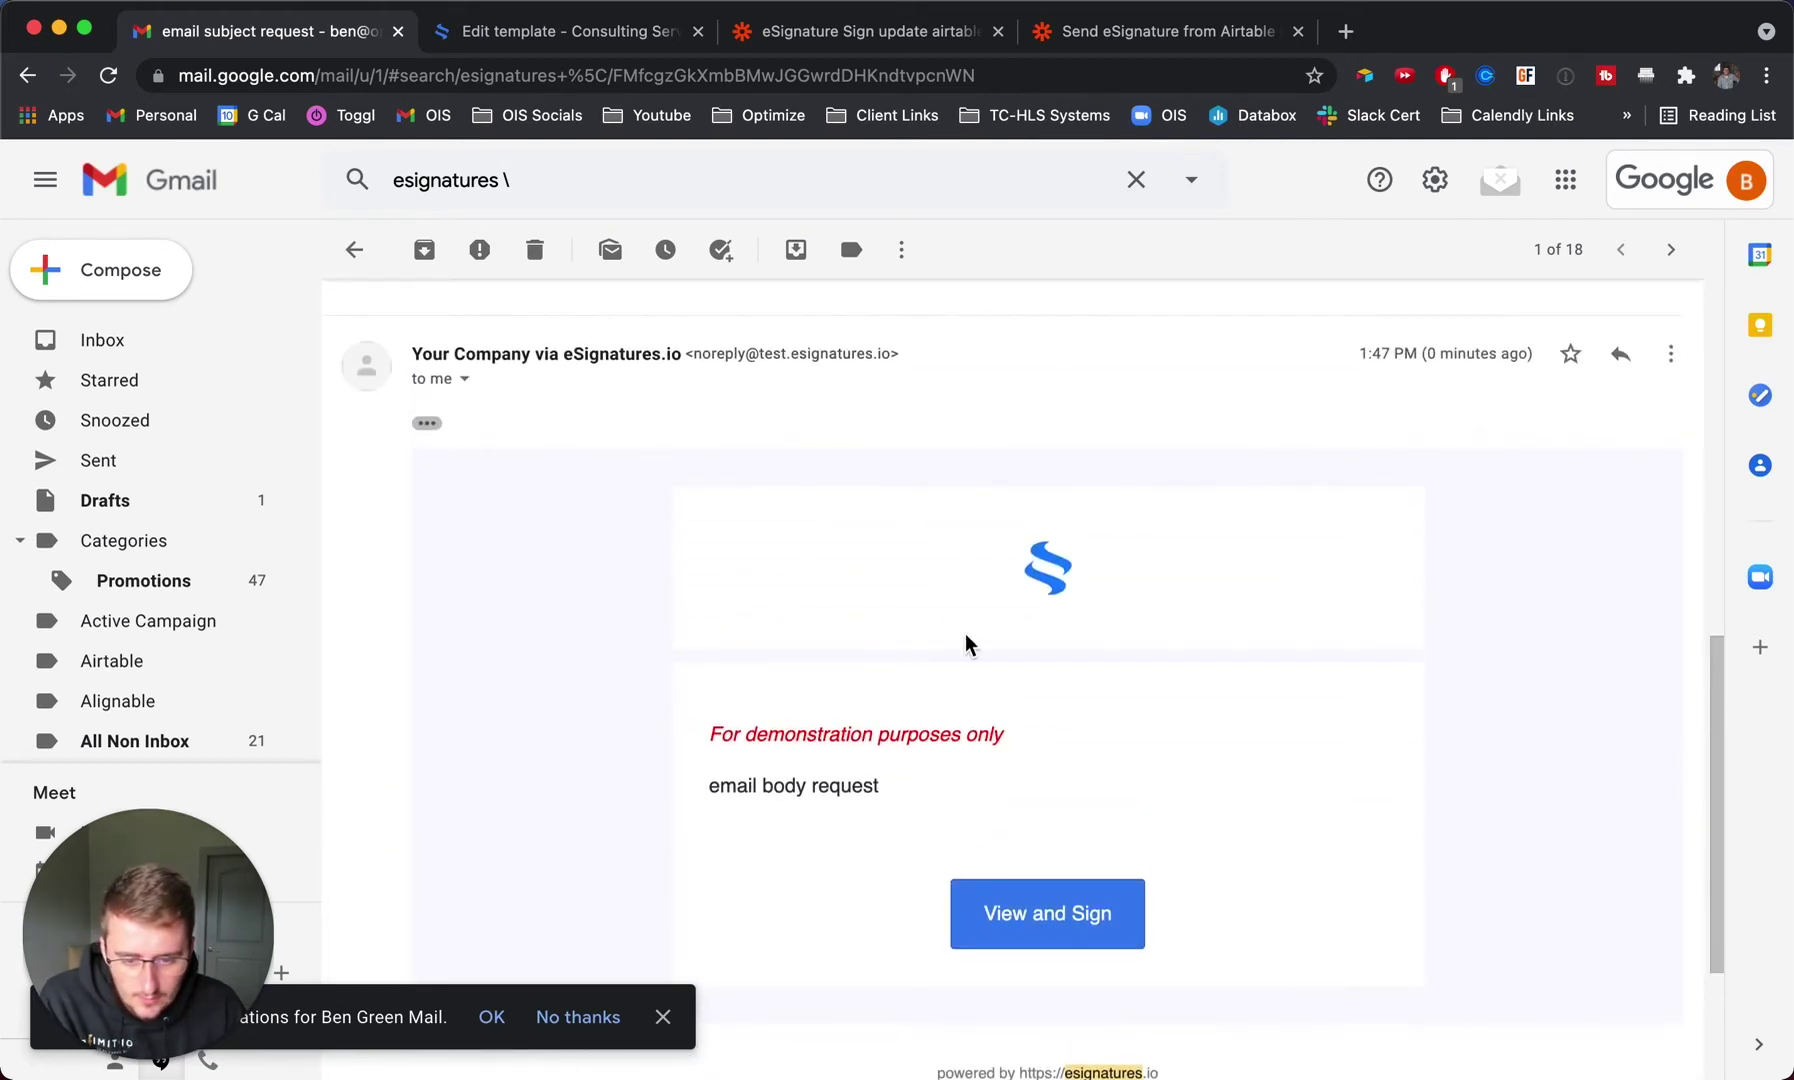
scroll(964, 640, "down", 1)
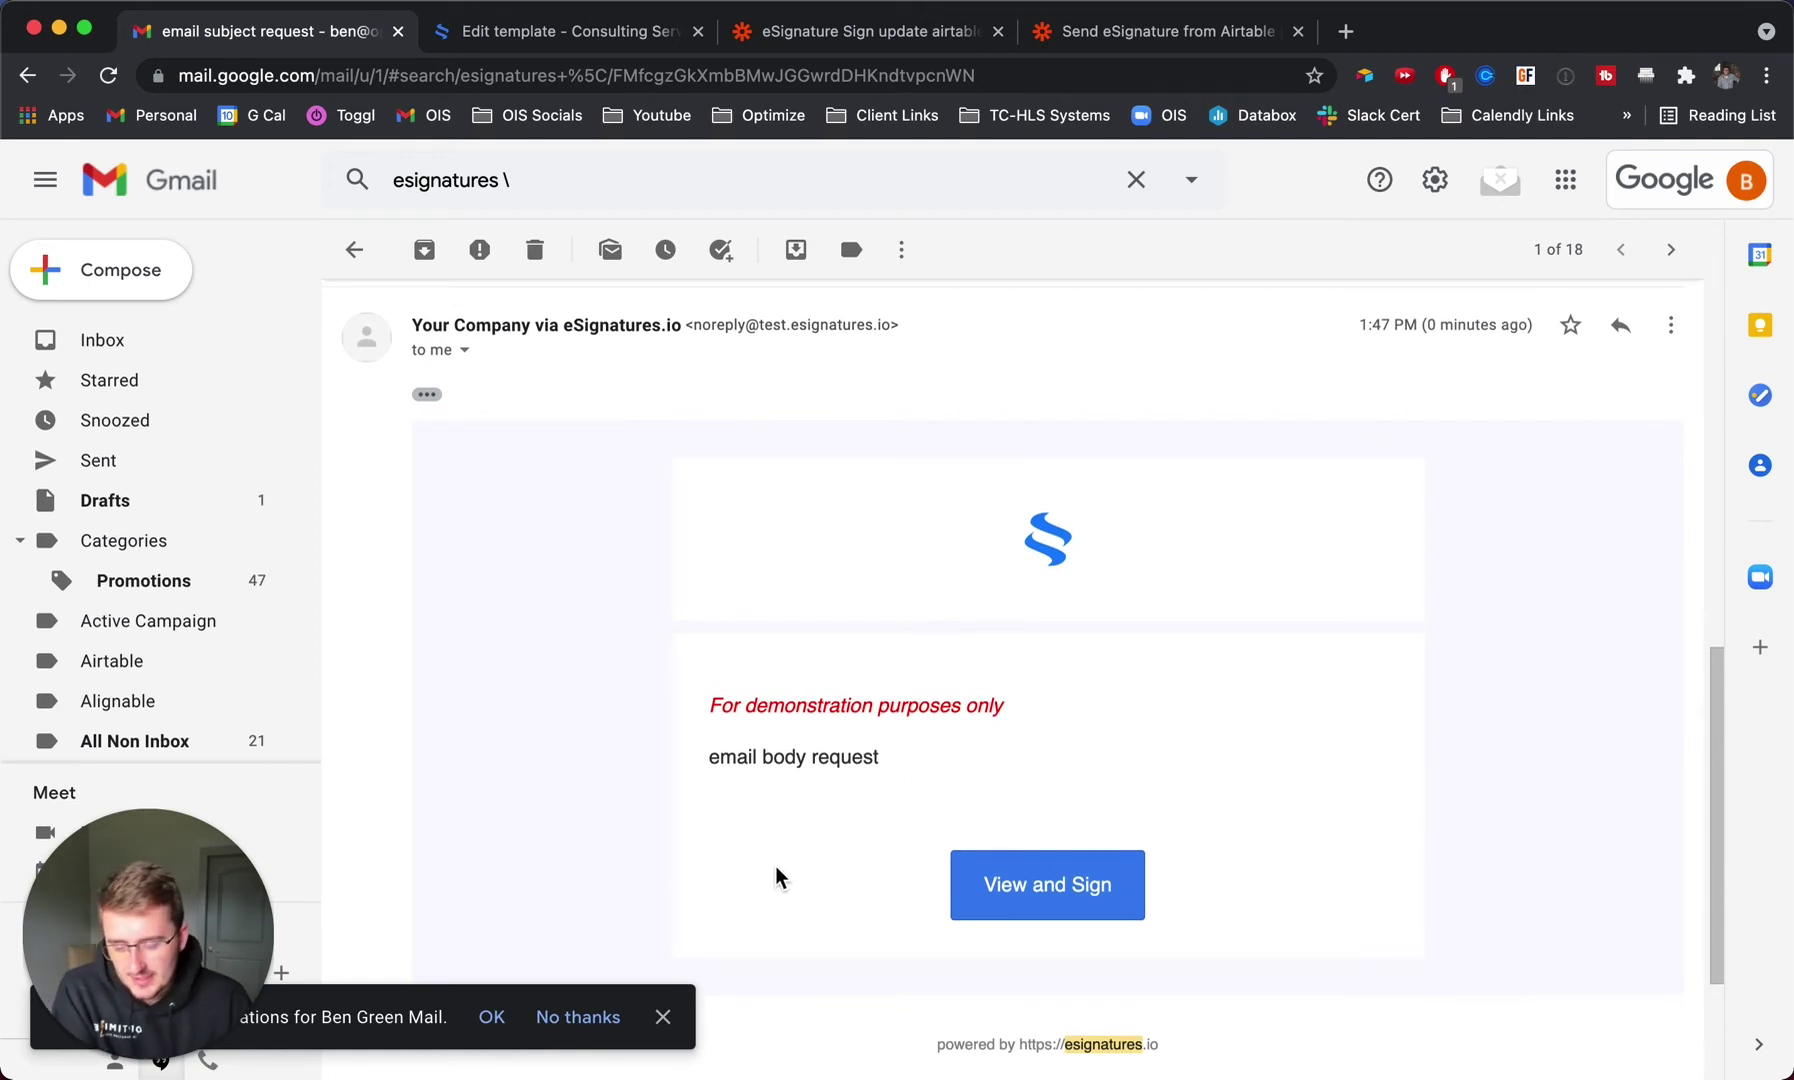
Open the contract signing page and enter the client's full name and 'Clone Enterprises' as company.
left_click(1030, 912)
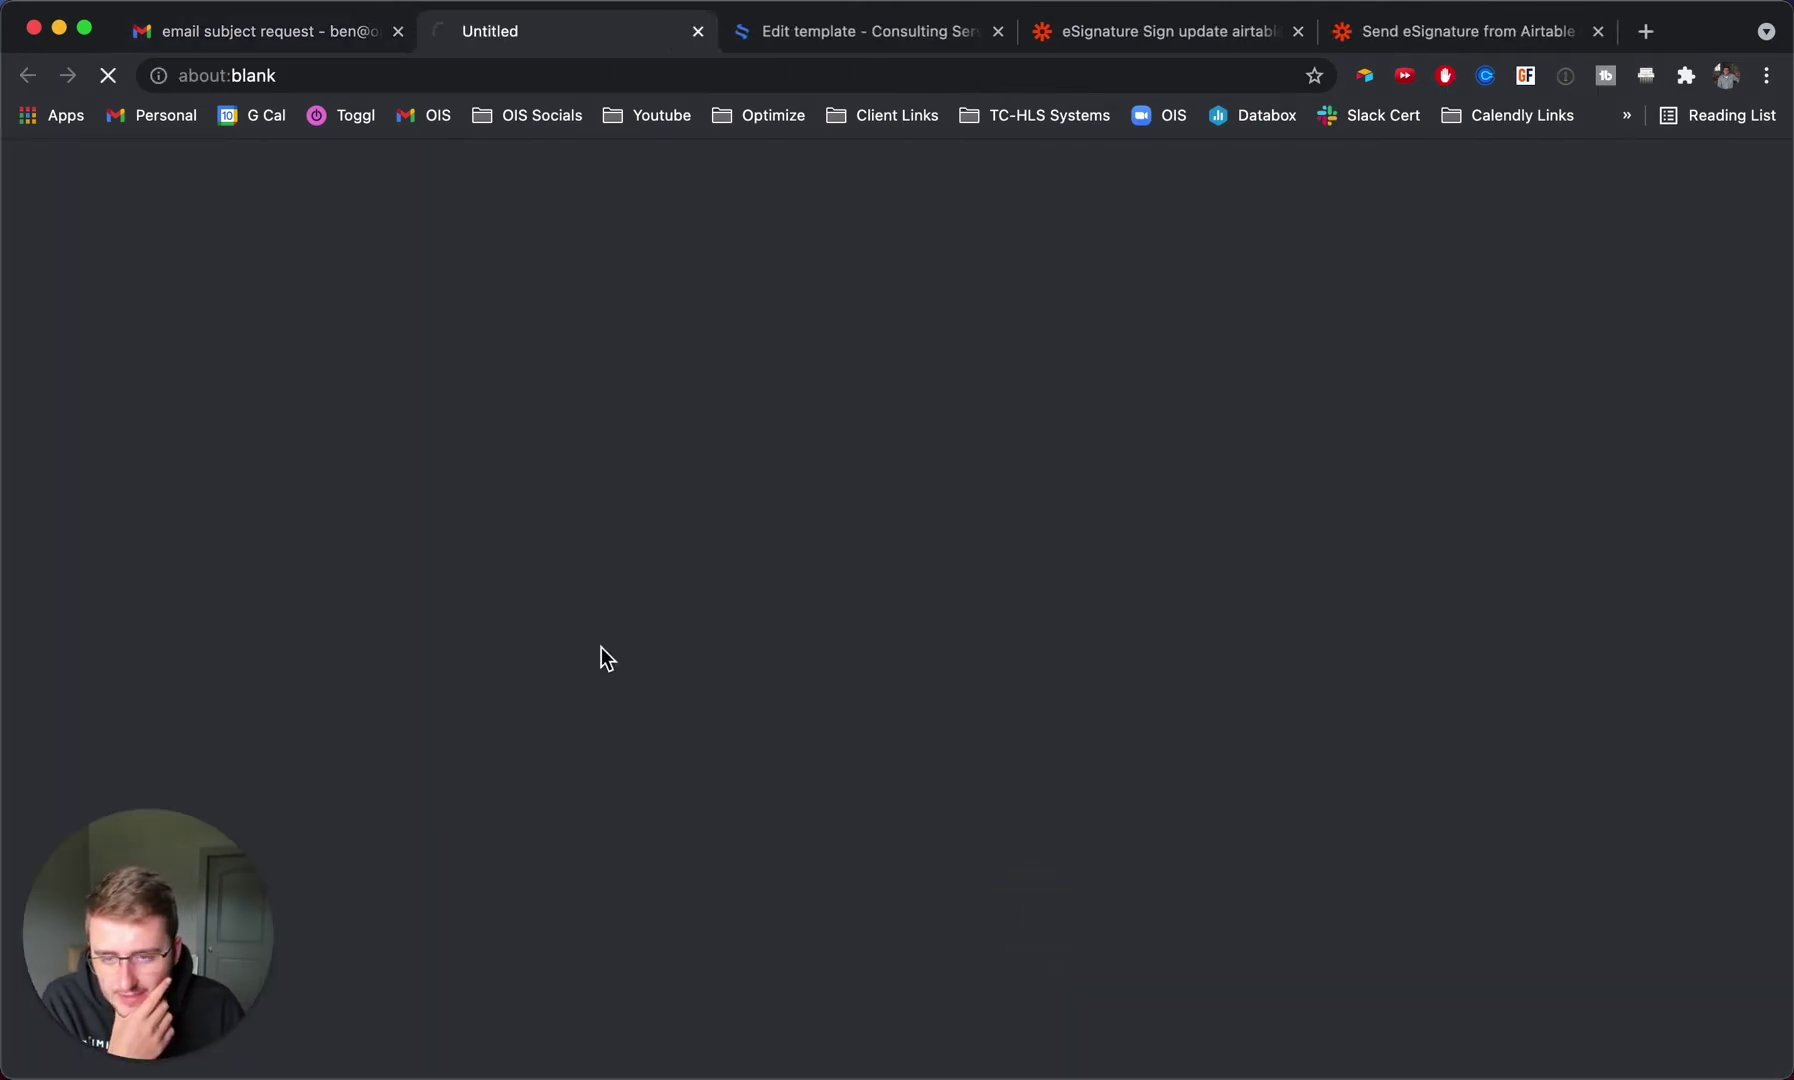
scroll(589, 602, "down", 15)
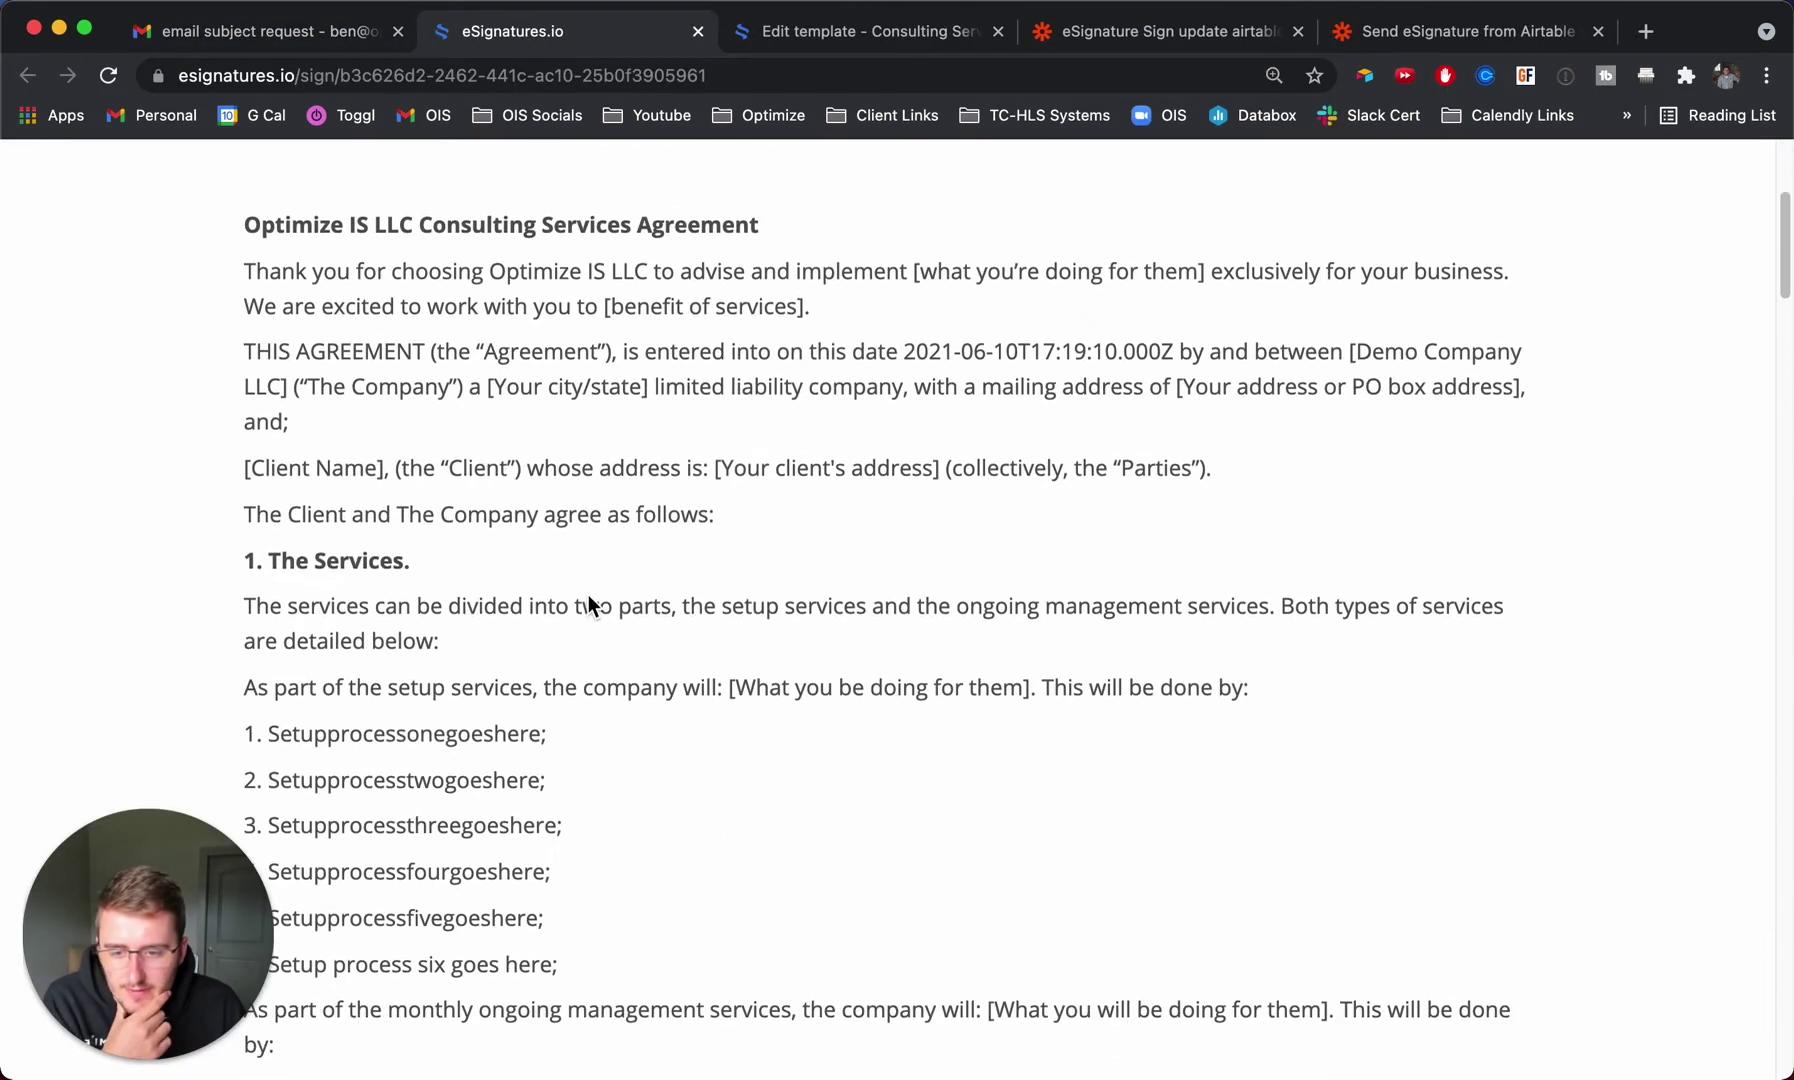
scroll(589, 598, "down", 15)
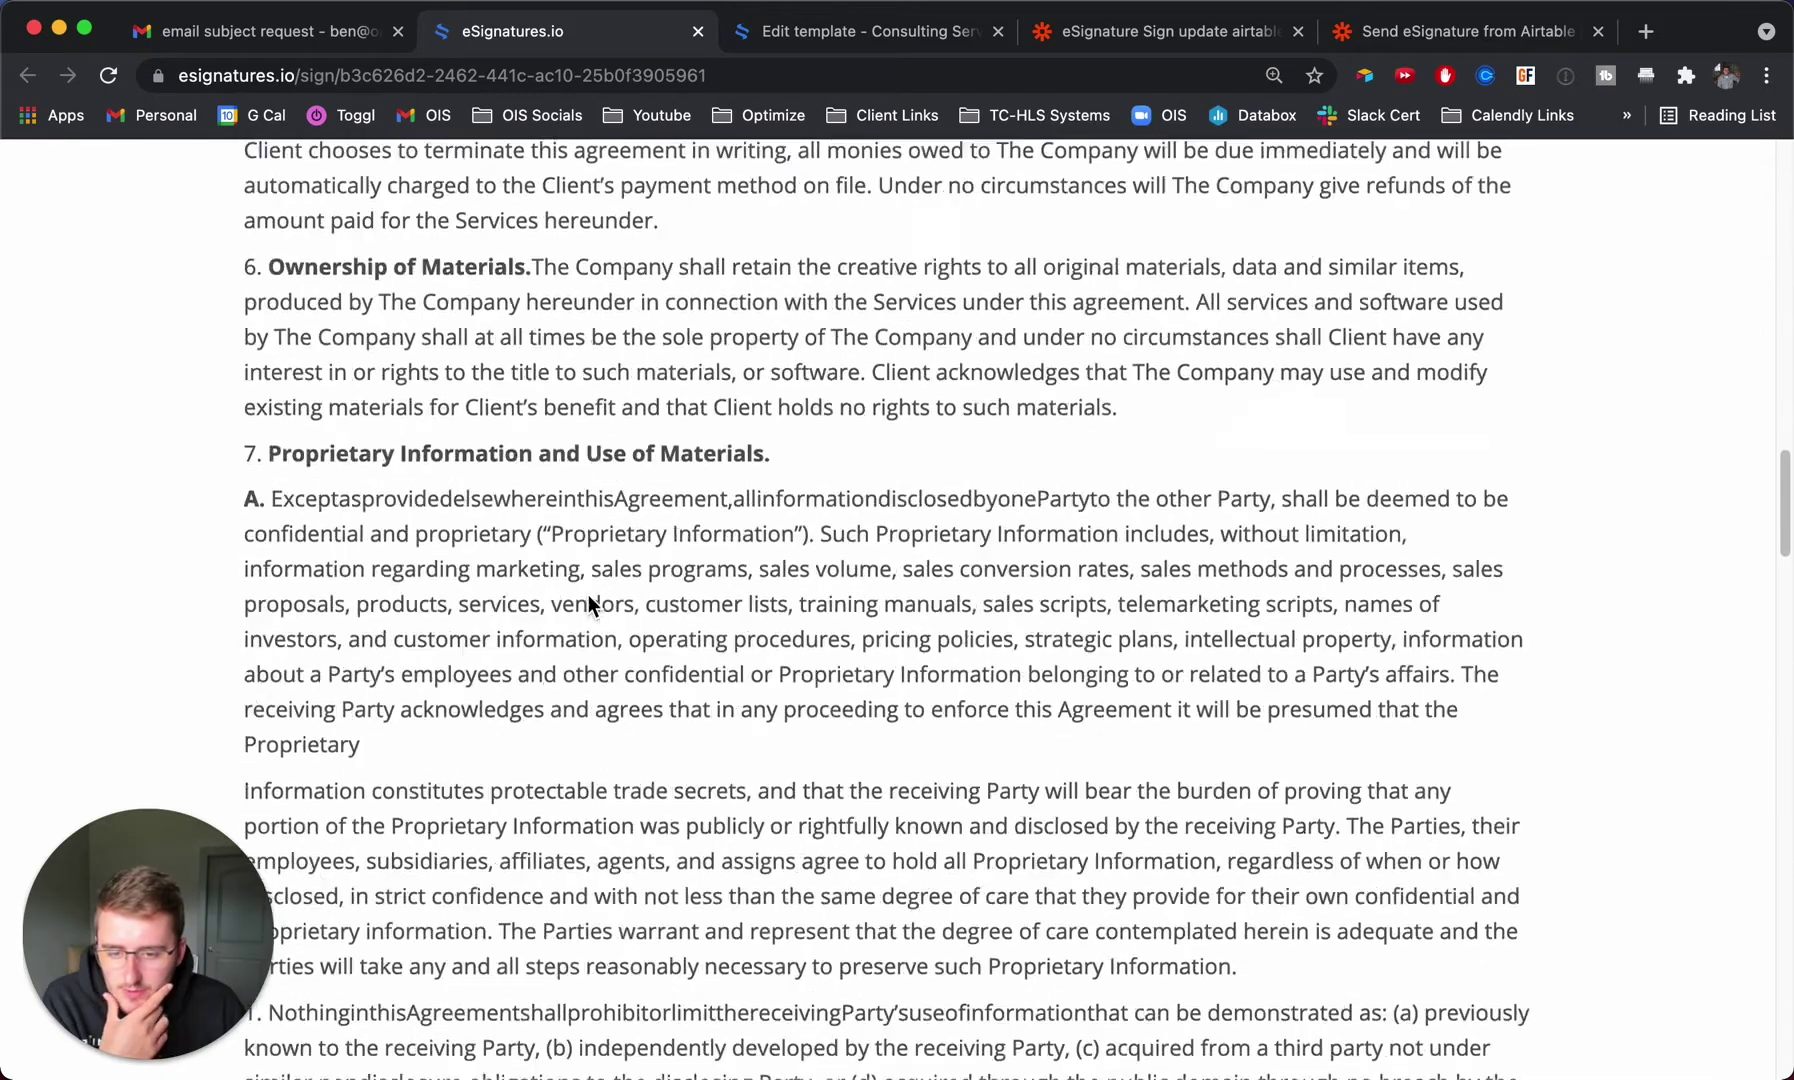
scroll(589, 602, "down", 20)
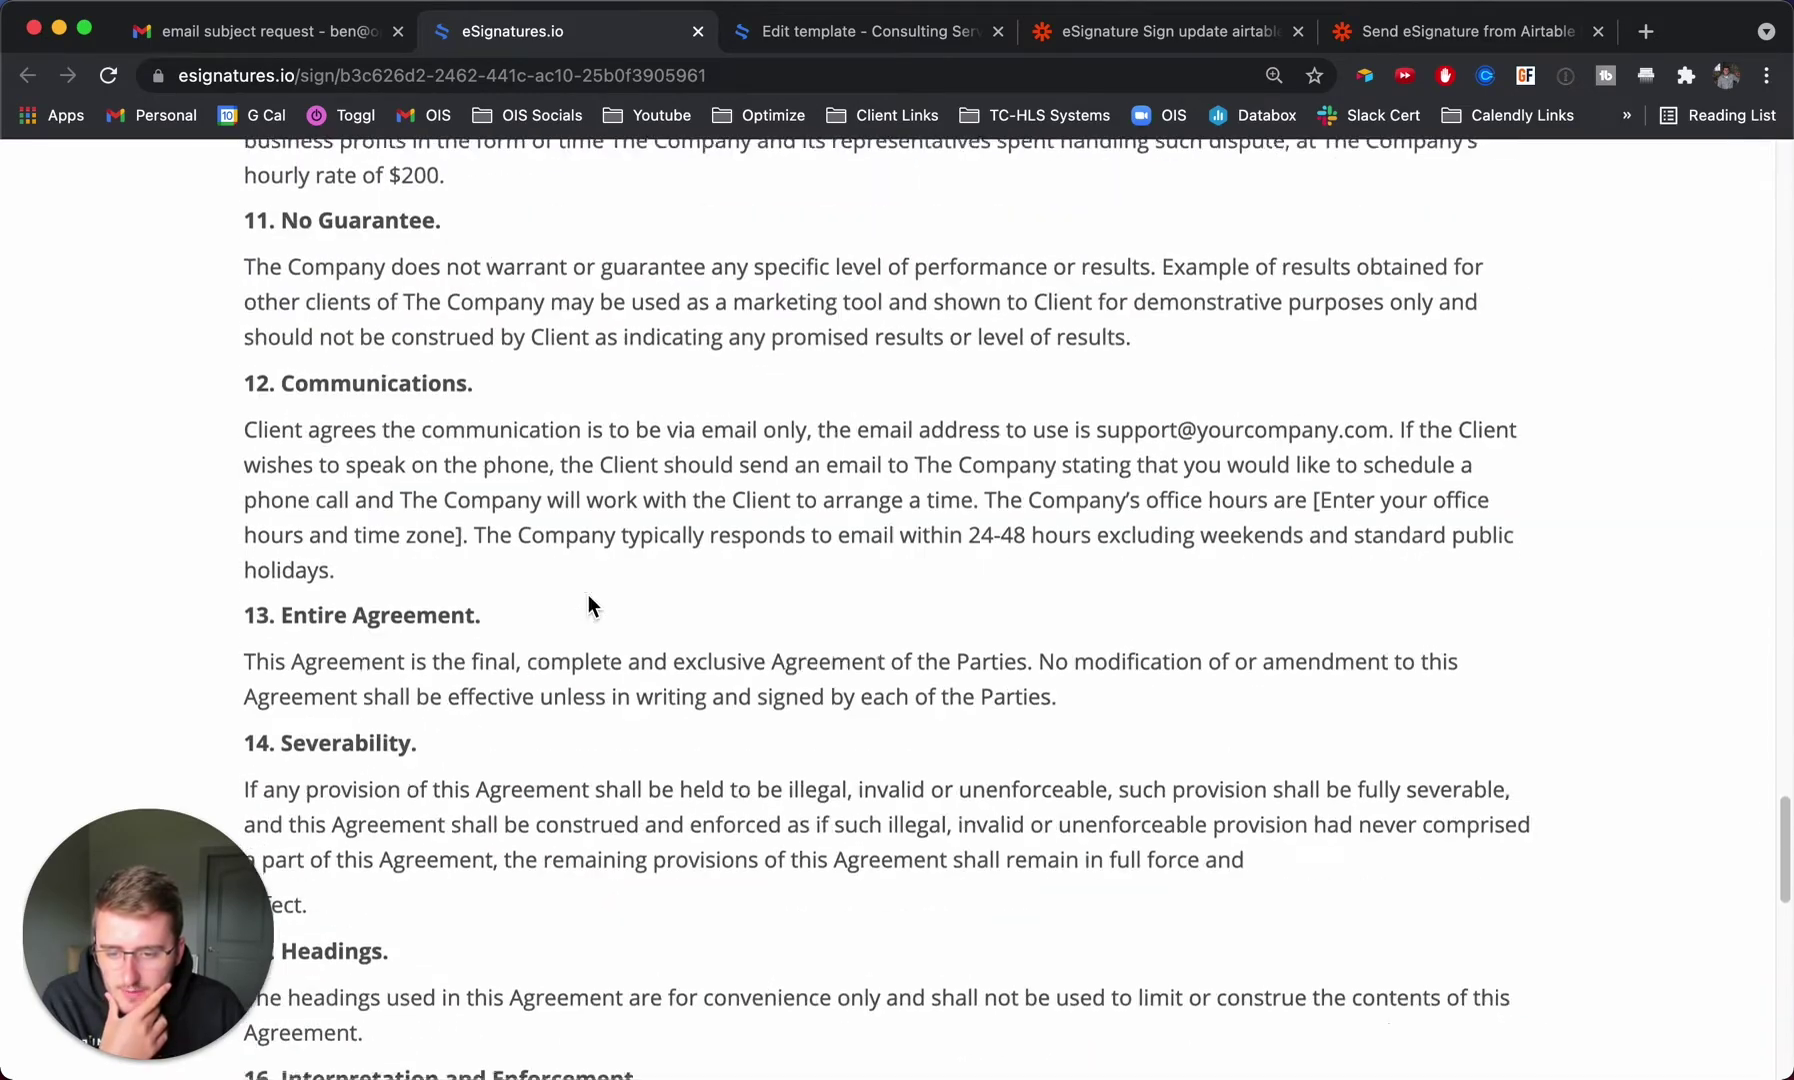
scroll(563, 590, "up", 2)
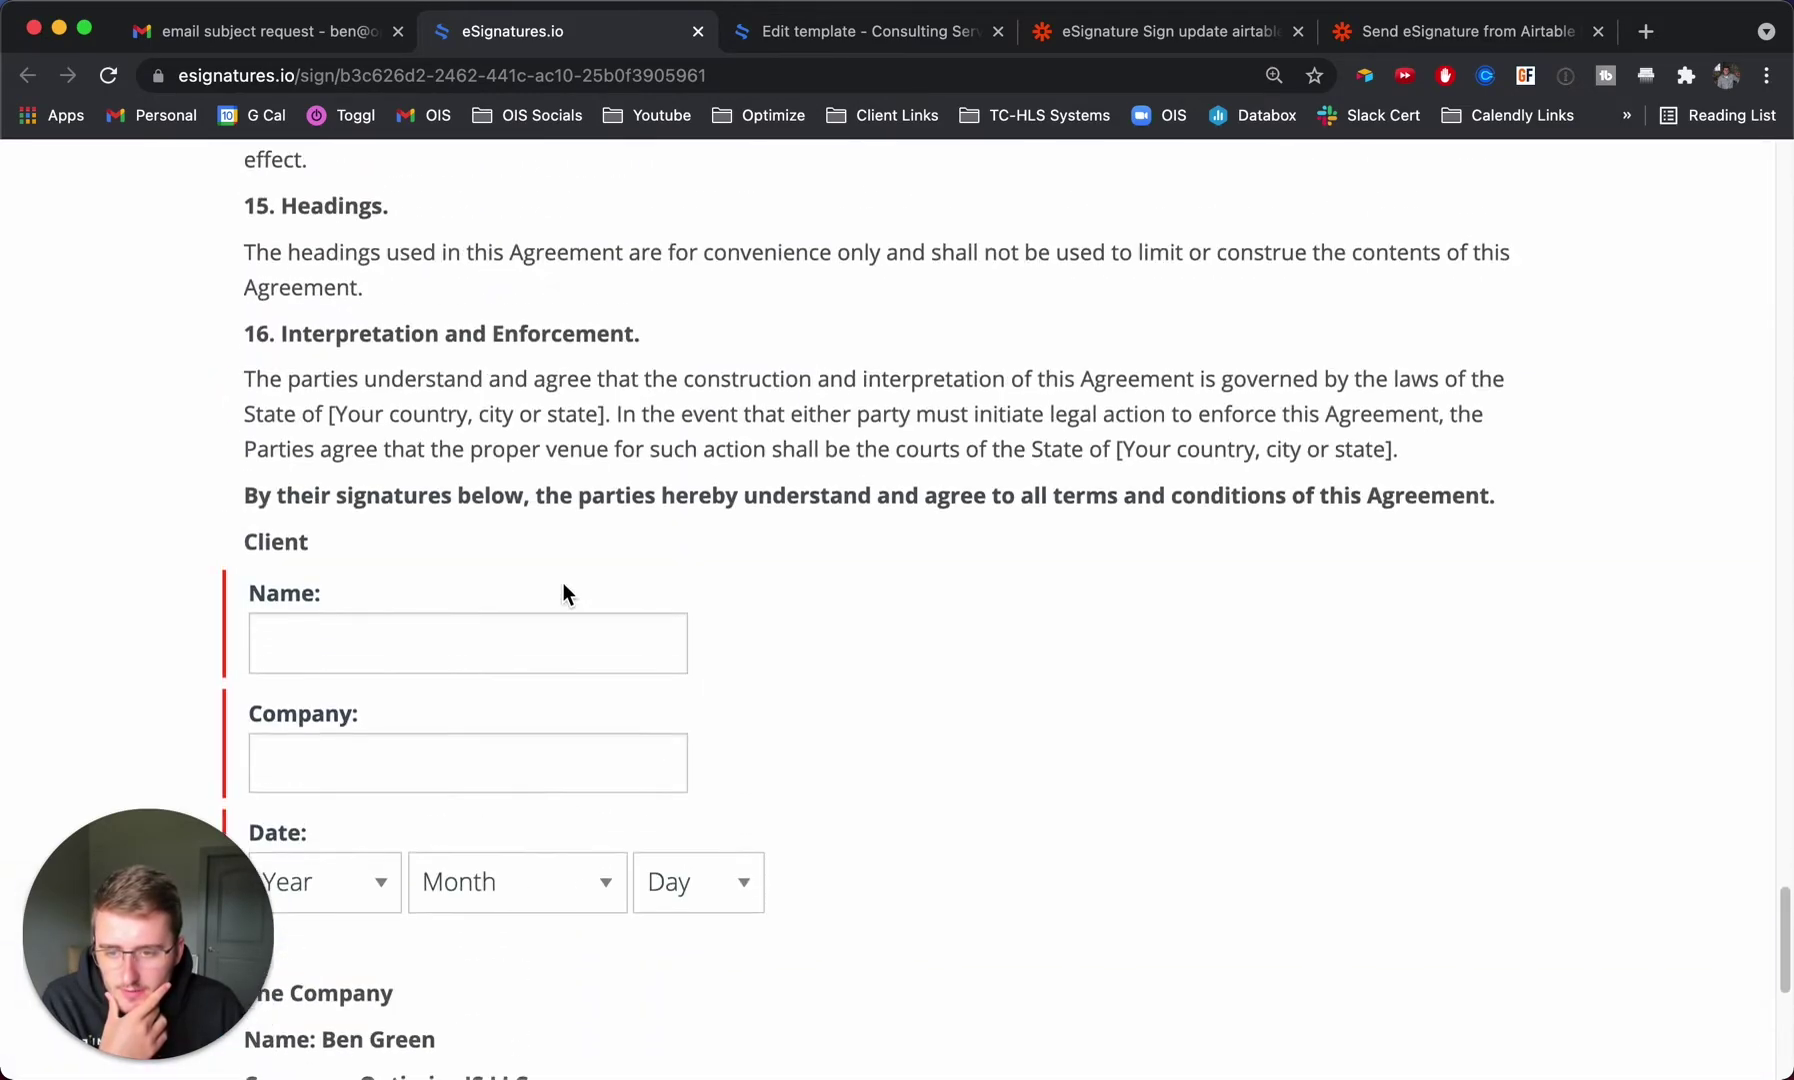
scroll(563, 590, "down", 5)
left_click_drag(309, 768, 727, 775)
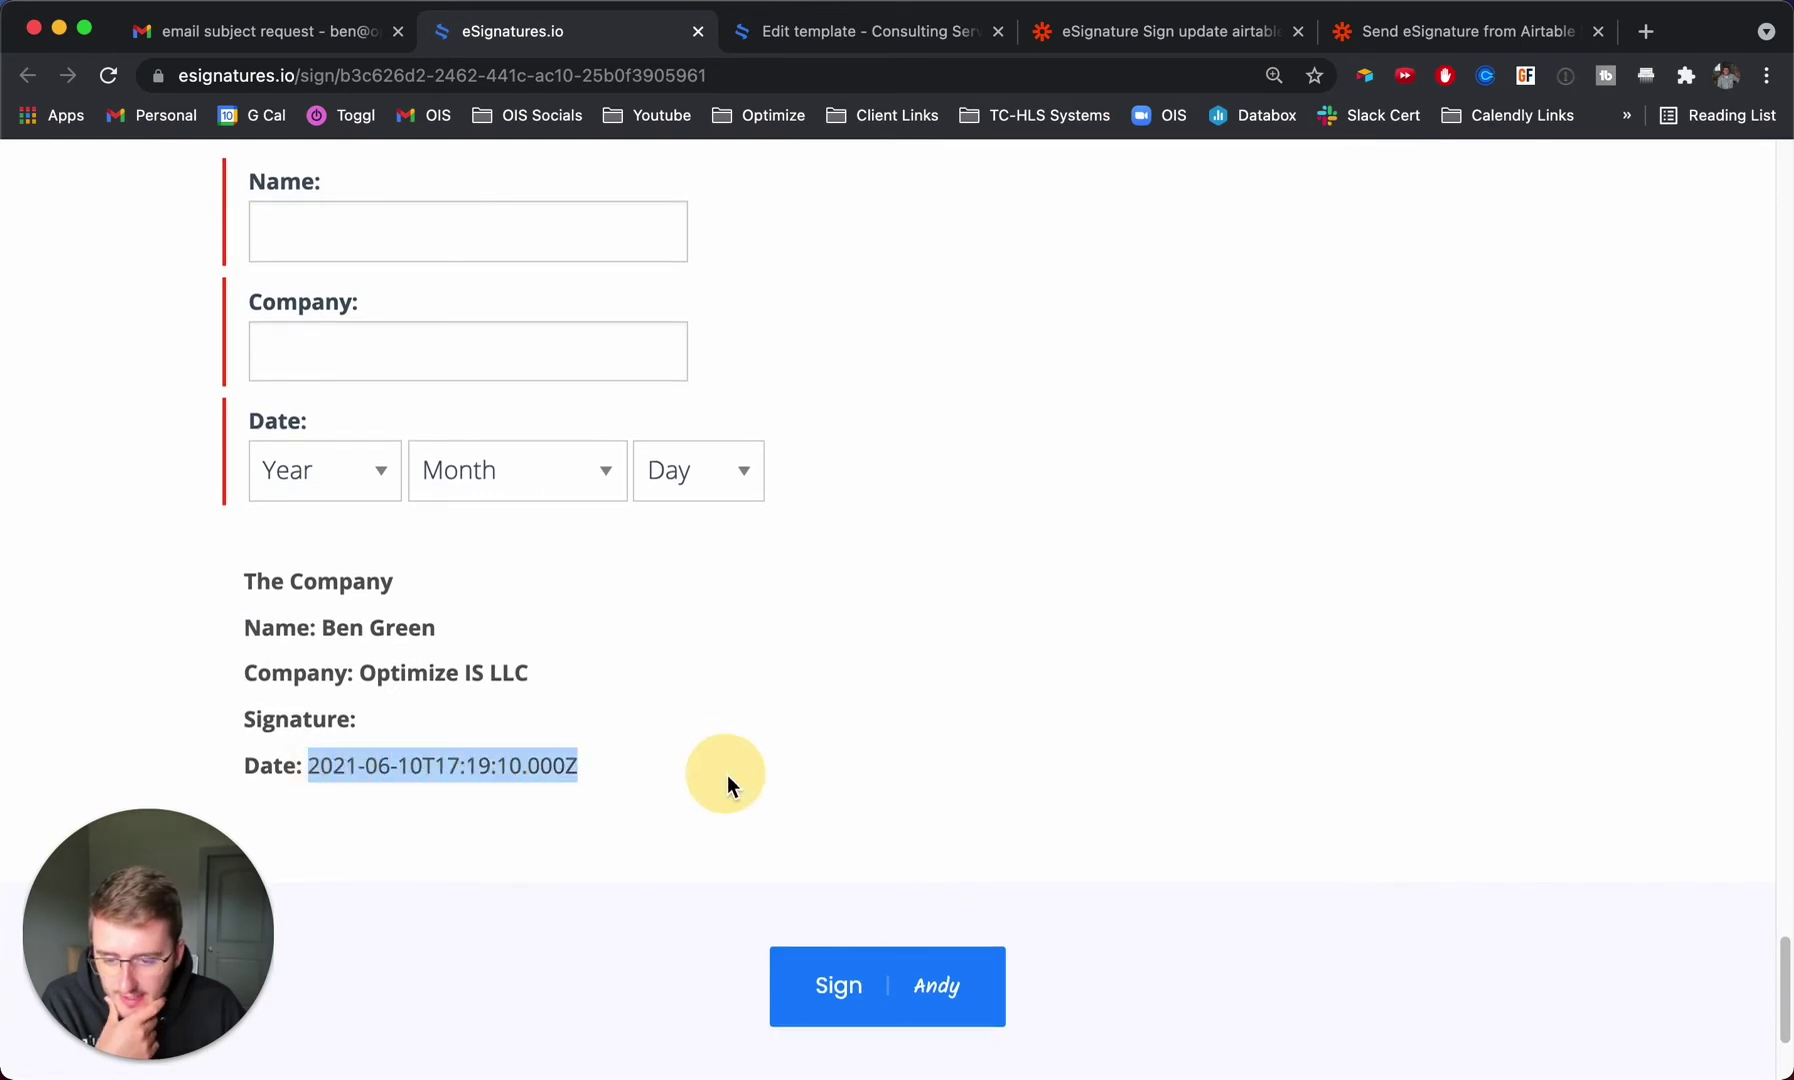
scroll(727, 772, "up", 1)
left_click(534, 280)
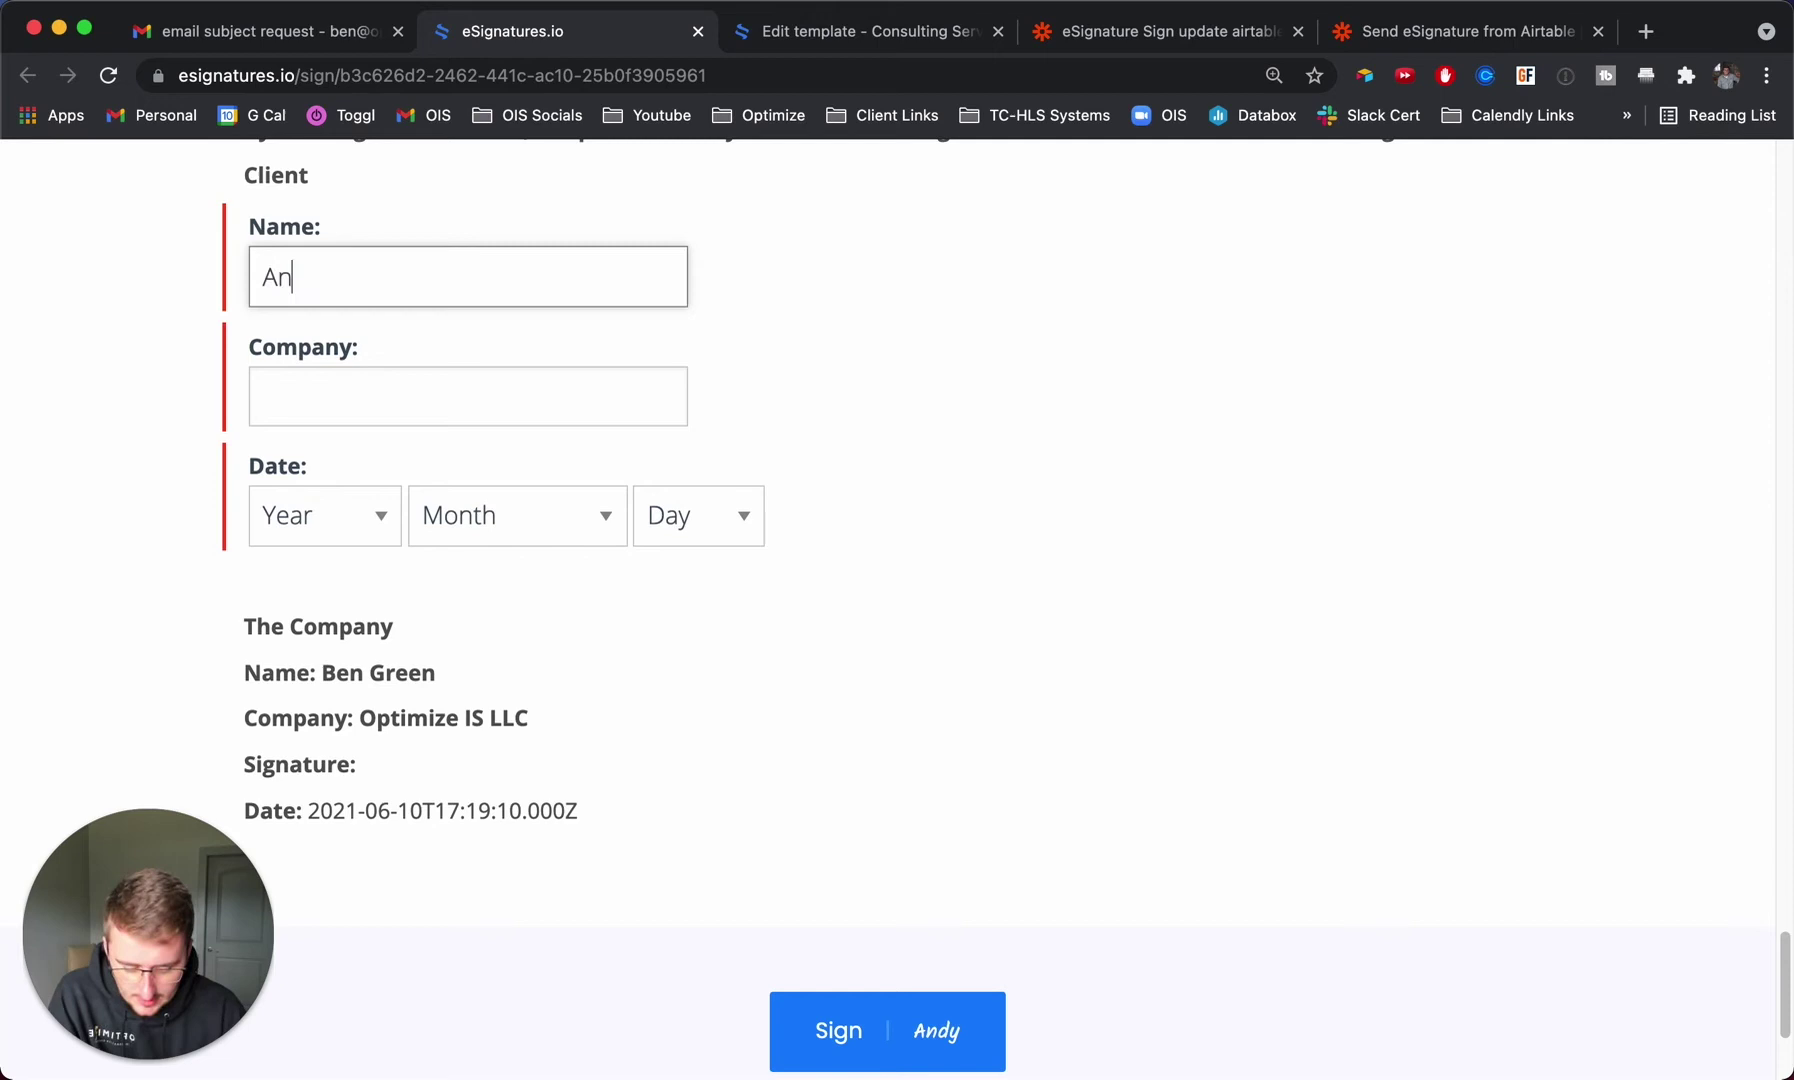
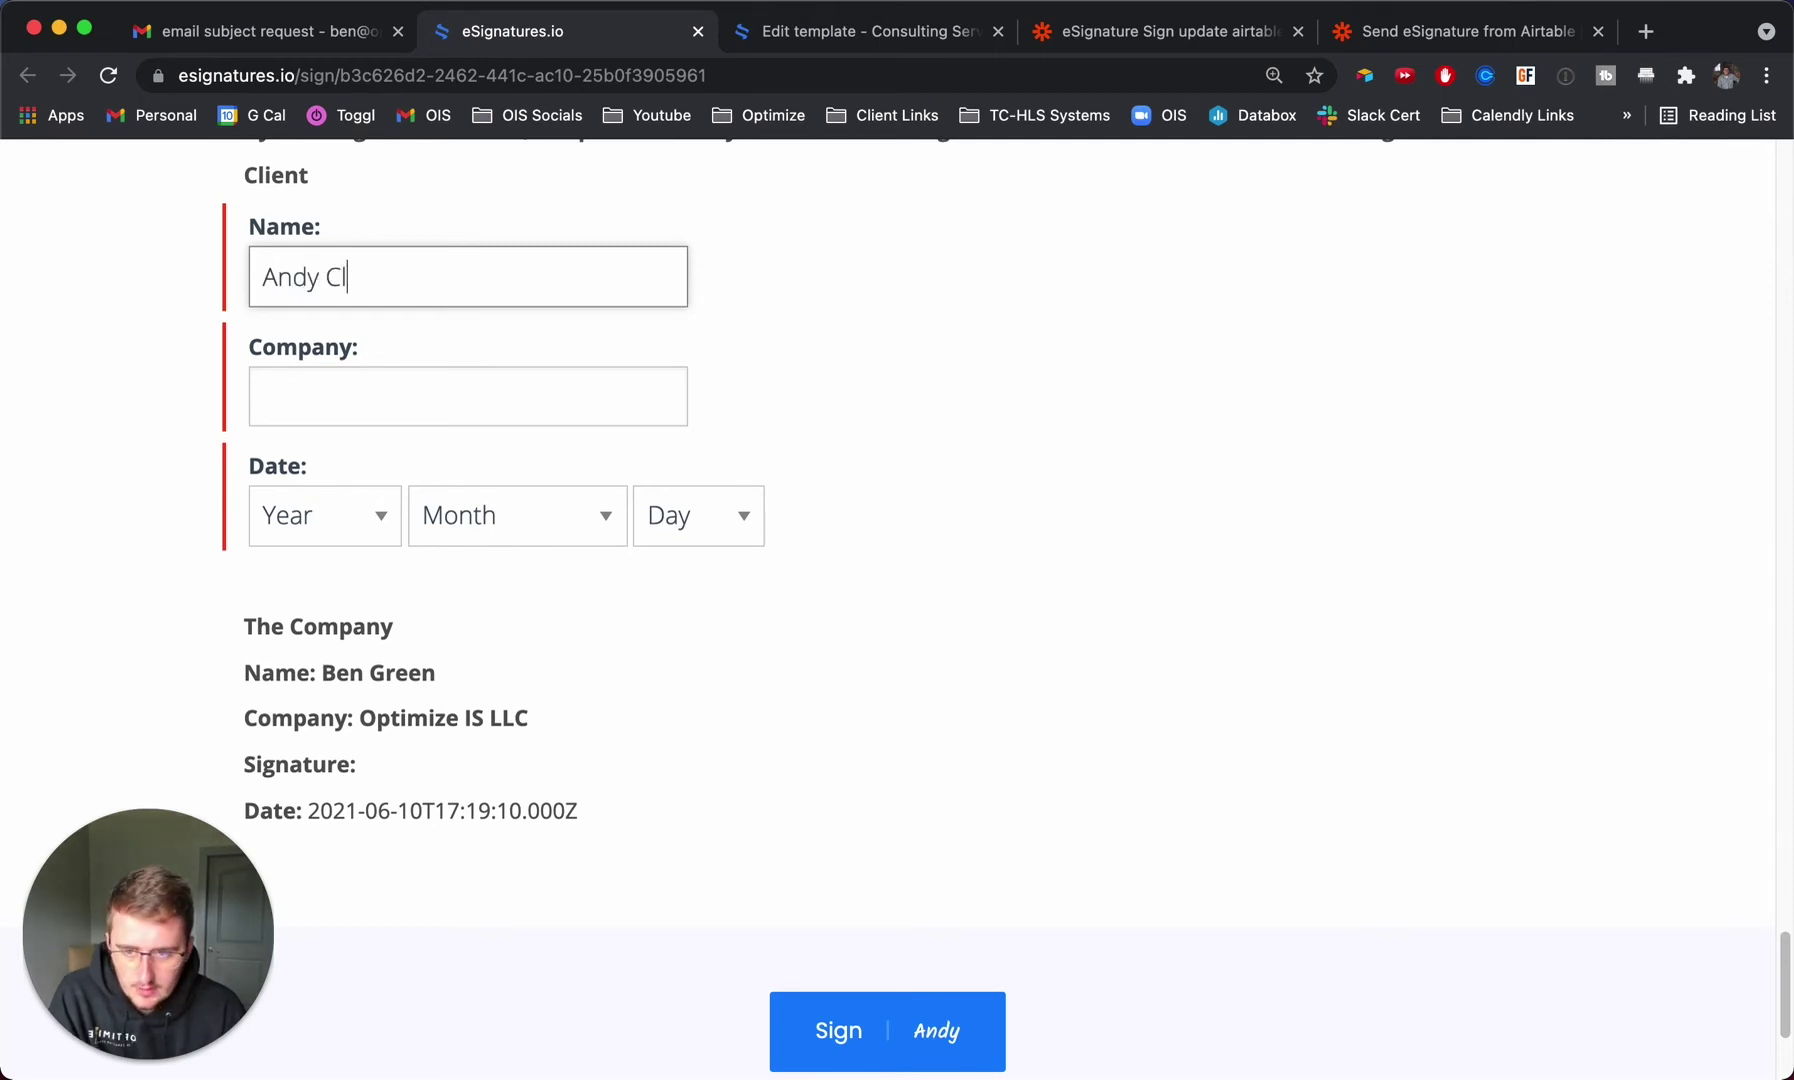
left_click(468, 396)
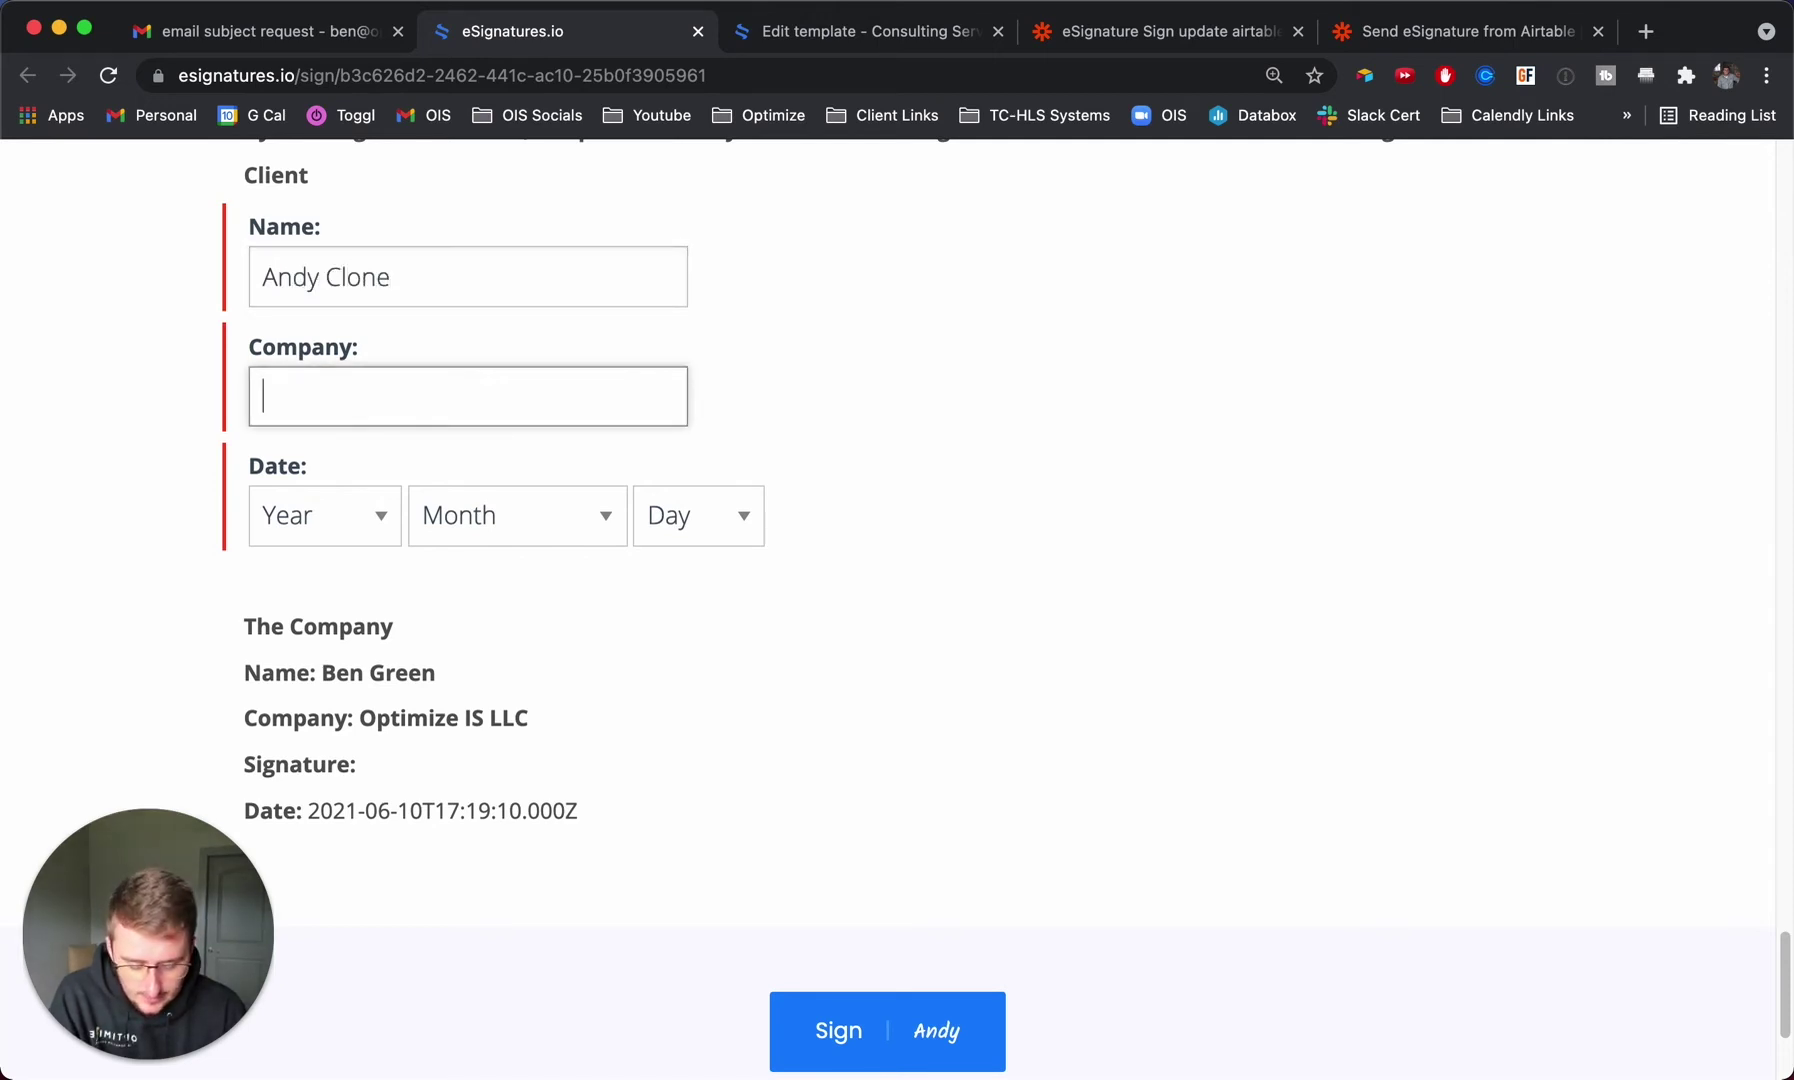
type("Clone En")
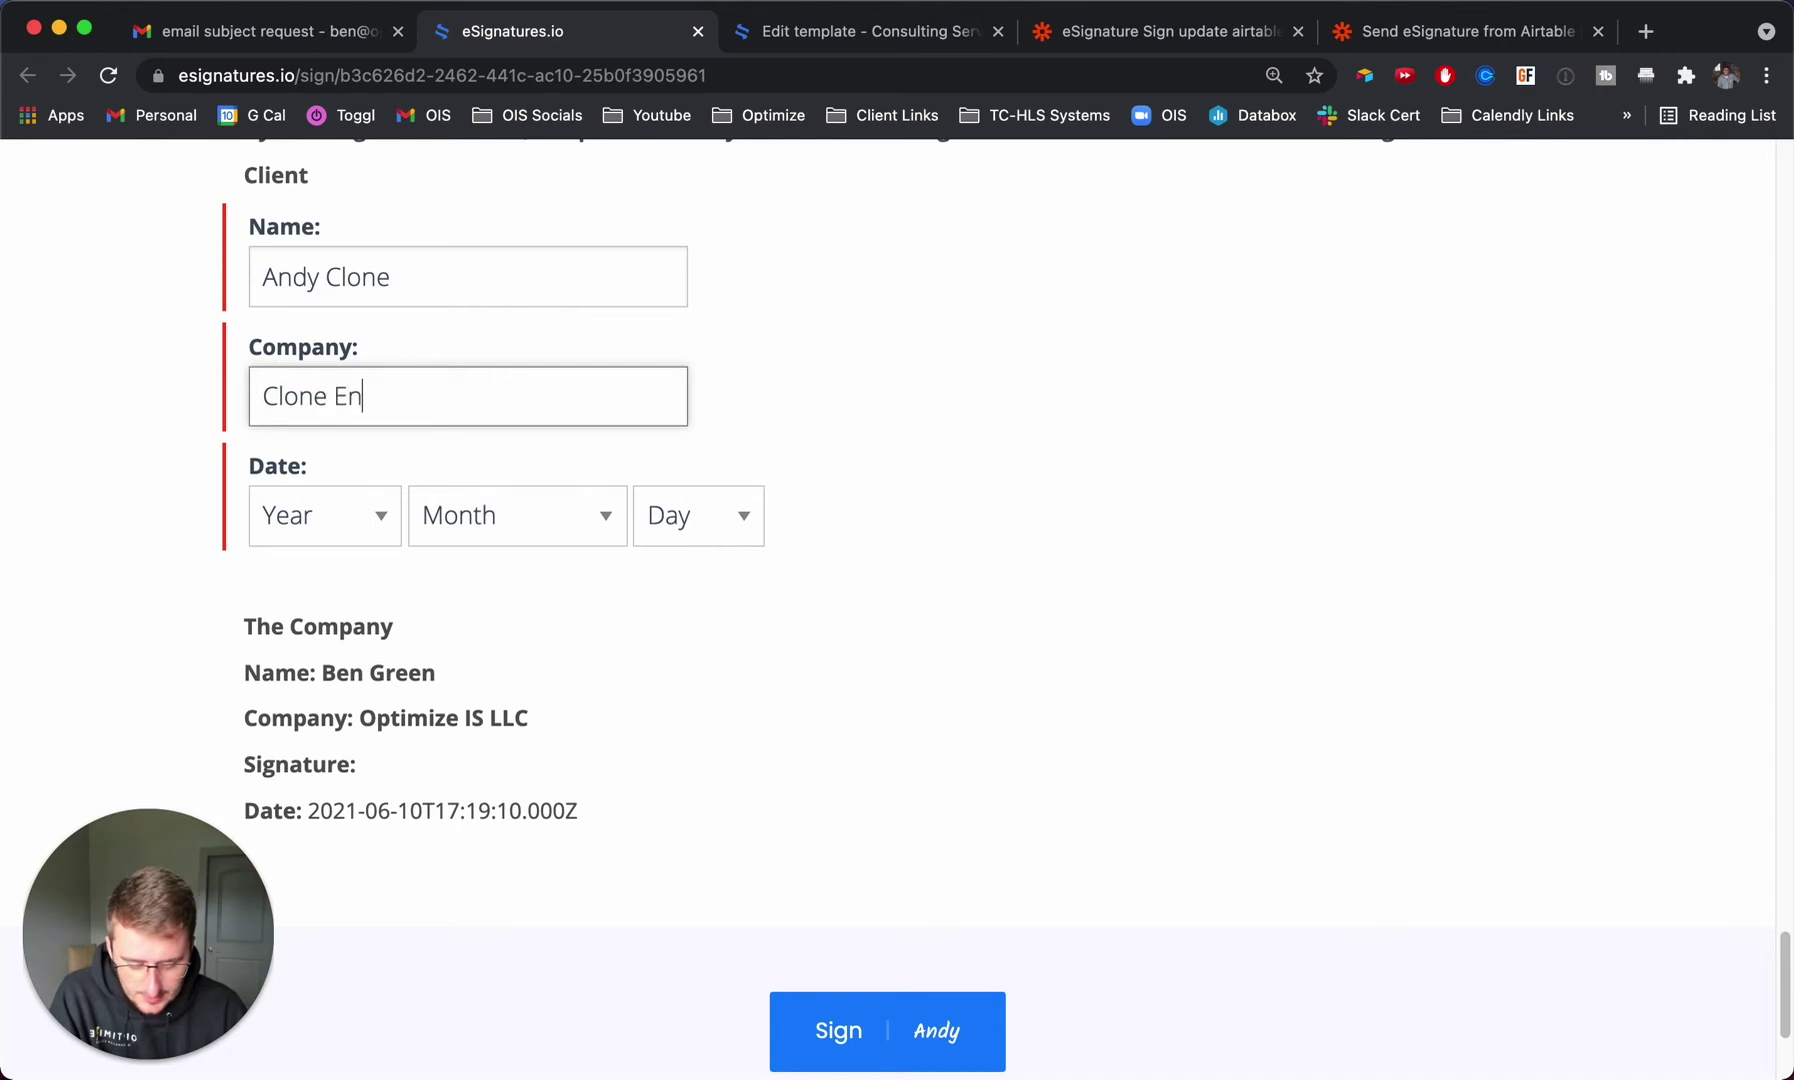
type("terprises")
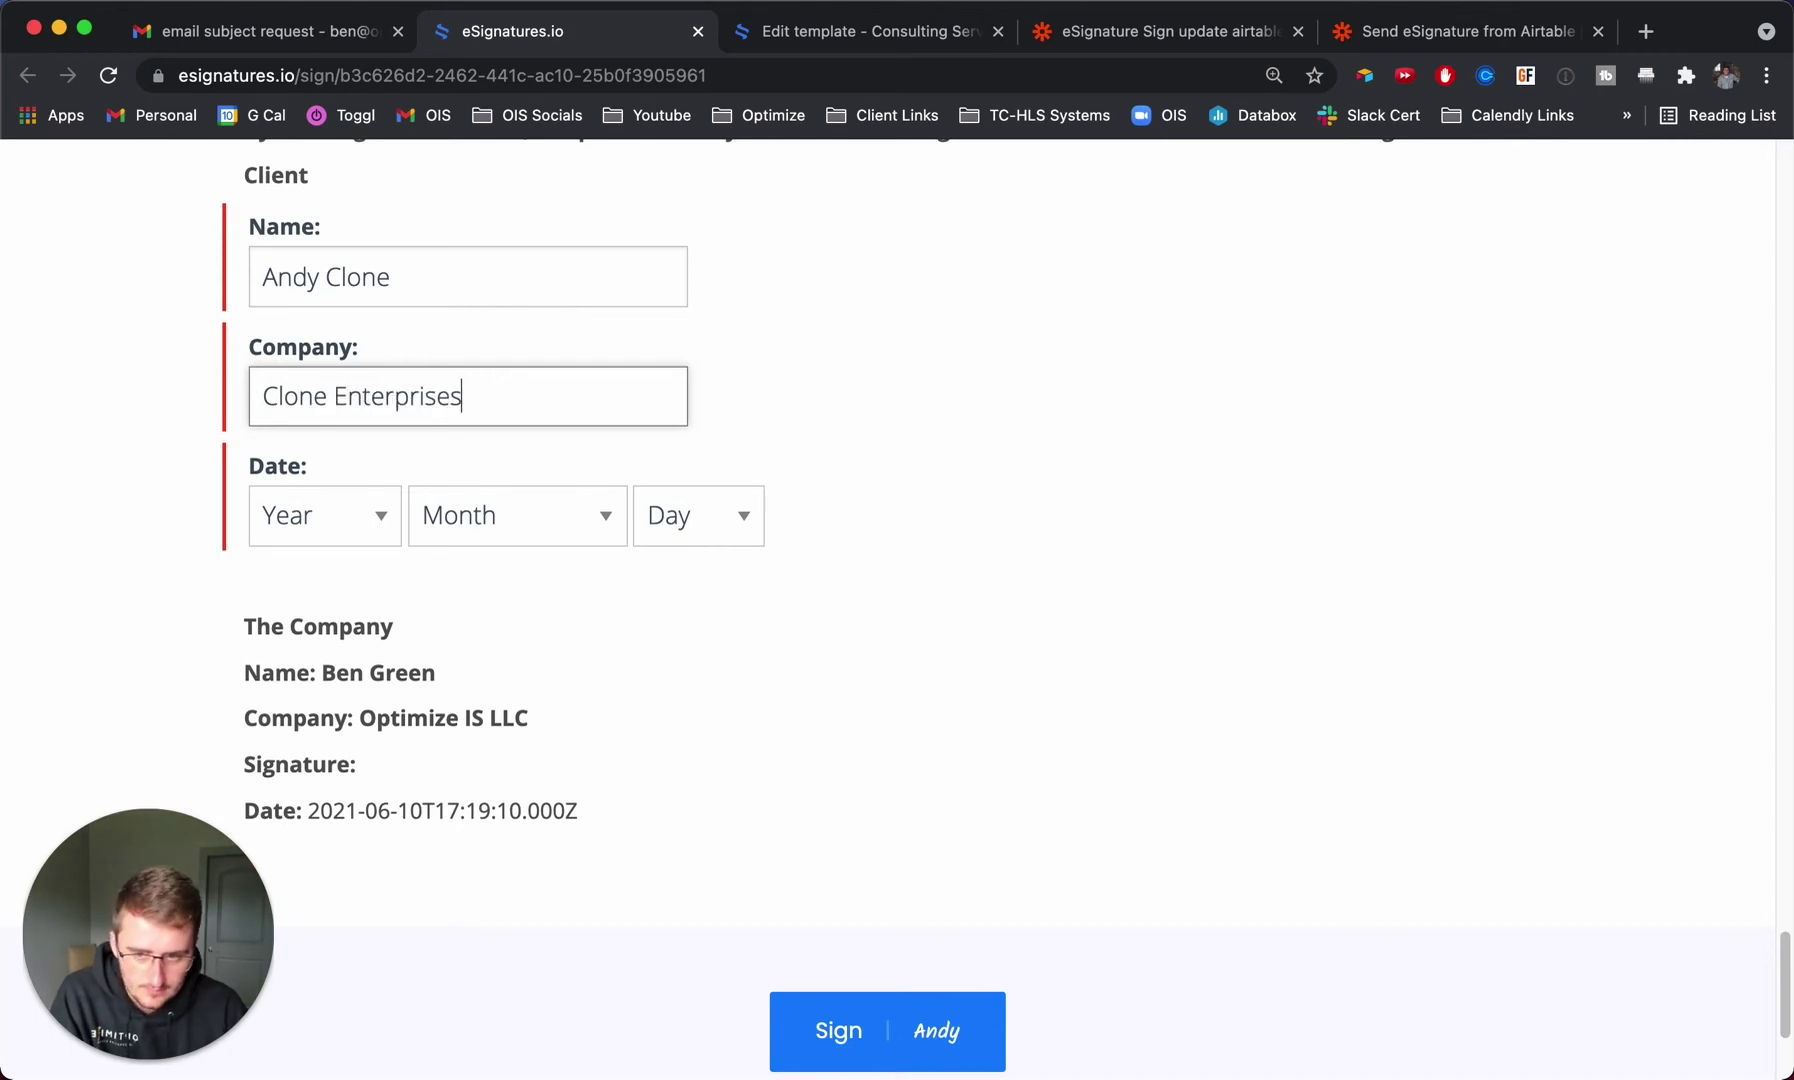
Set the client date to 2 September 2001 and sign the contract.
left_click(316, 518)
scroll(316, 935, "down", 8)
scroll(318, 933, "down", 15)
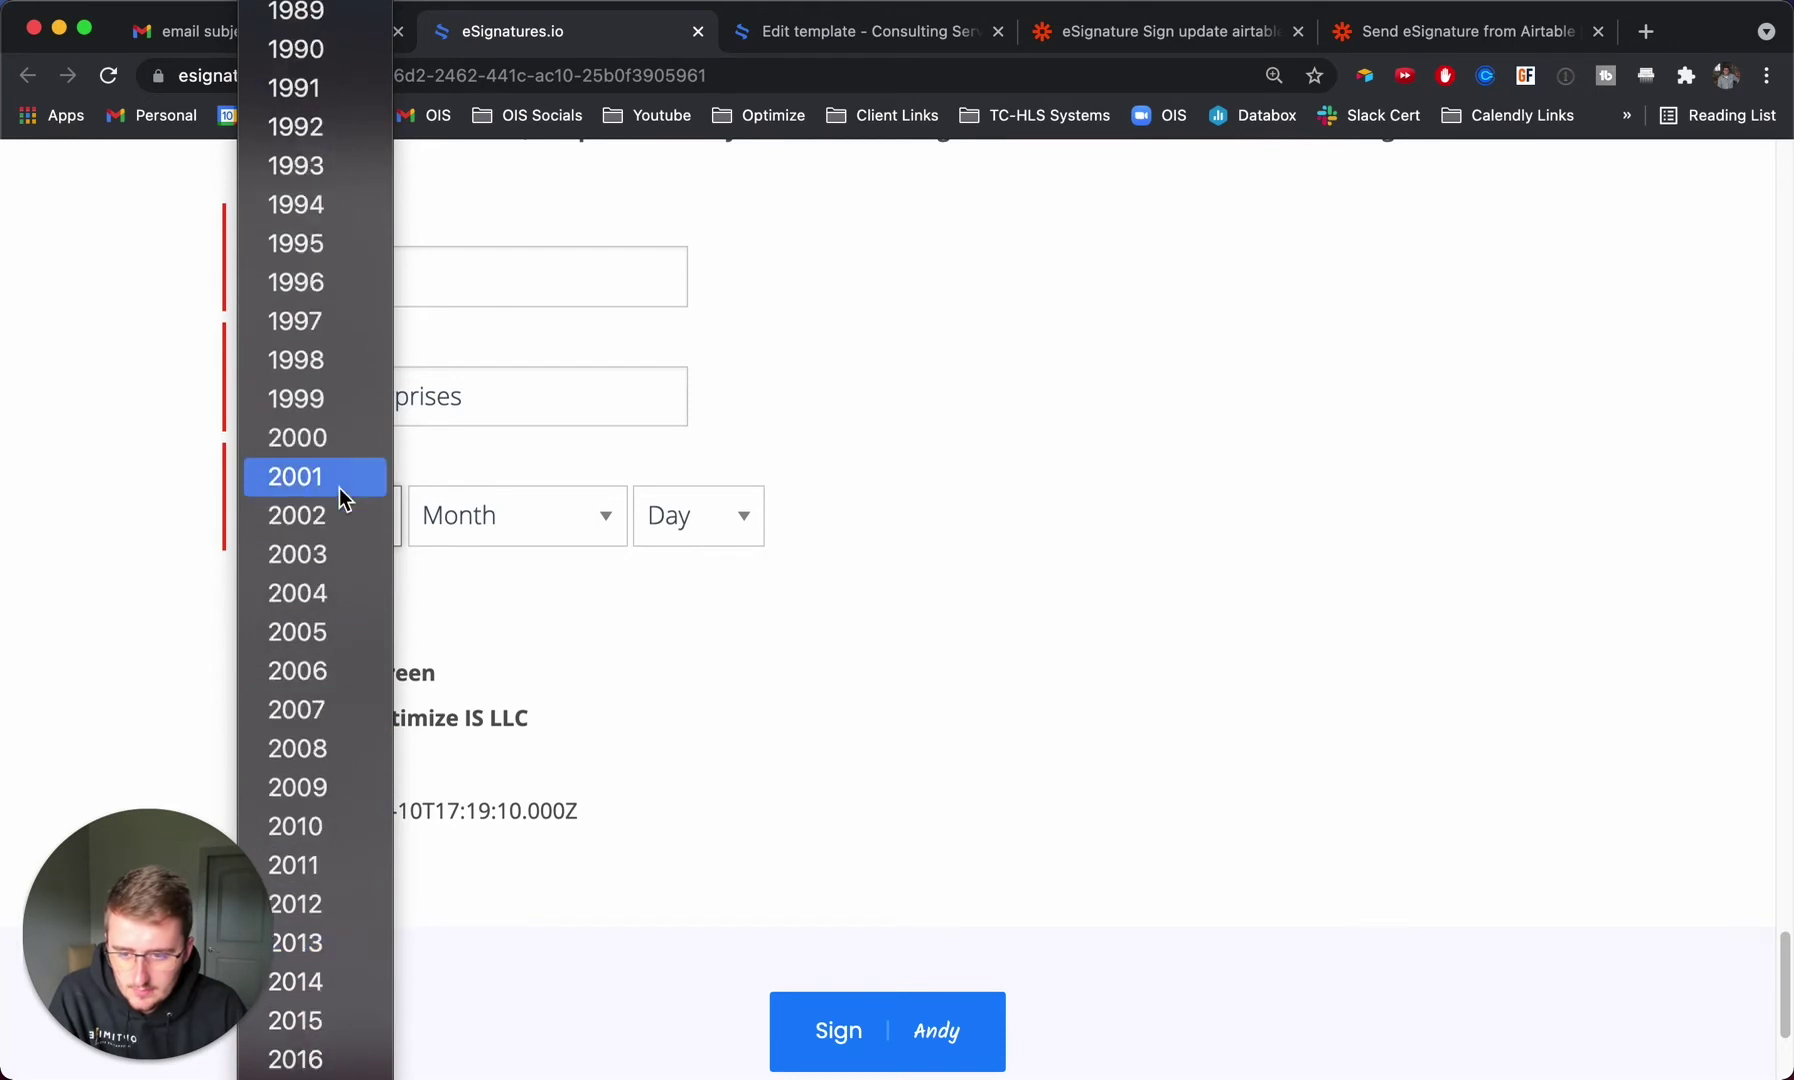
left_click(340, 478)
left_click(528, 514)
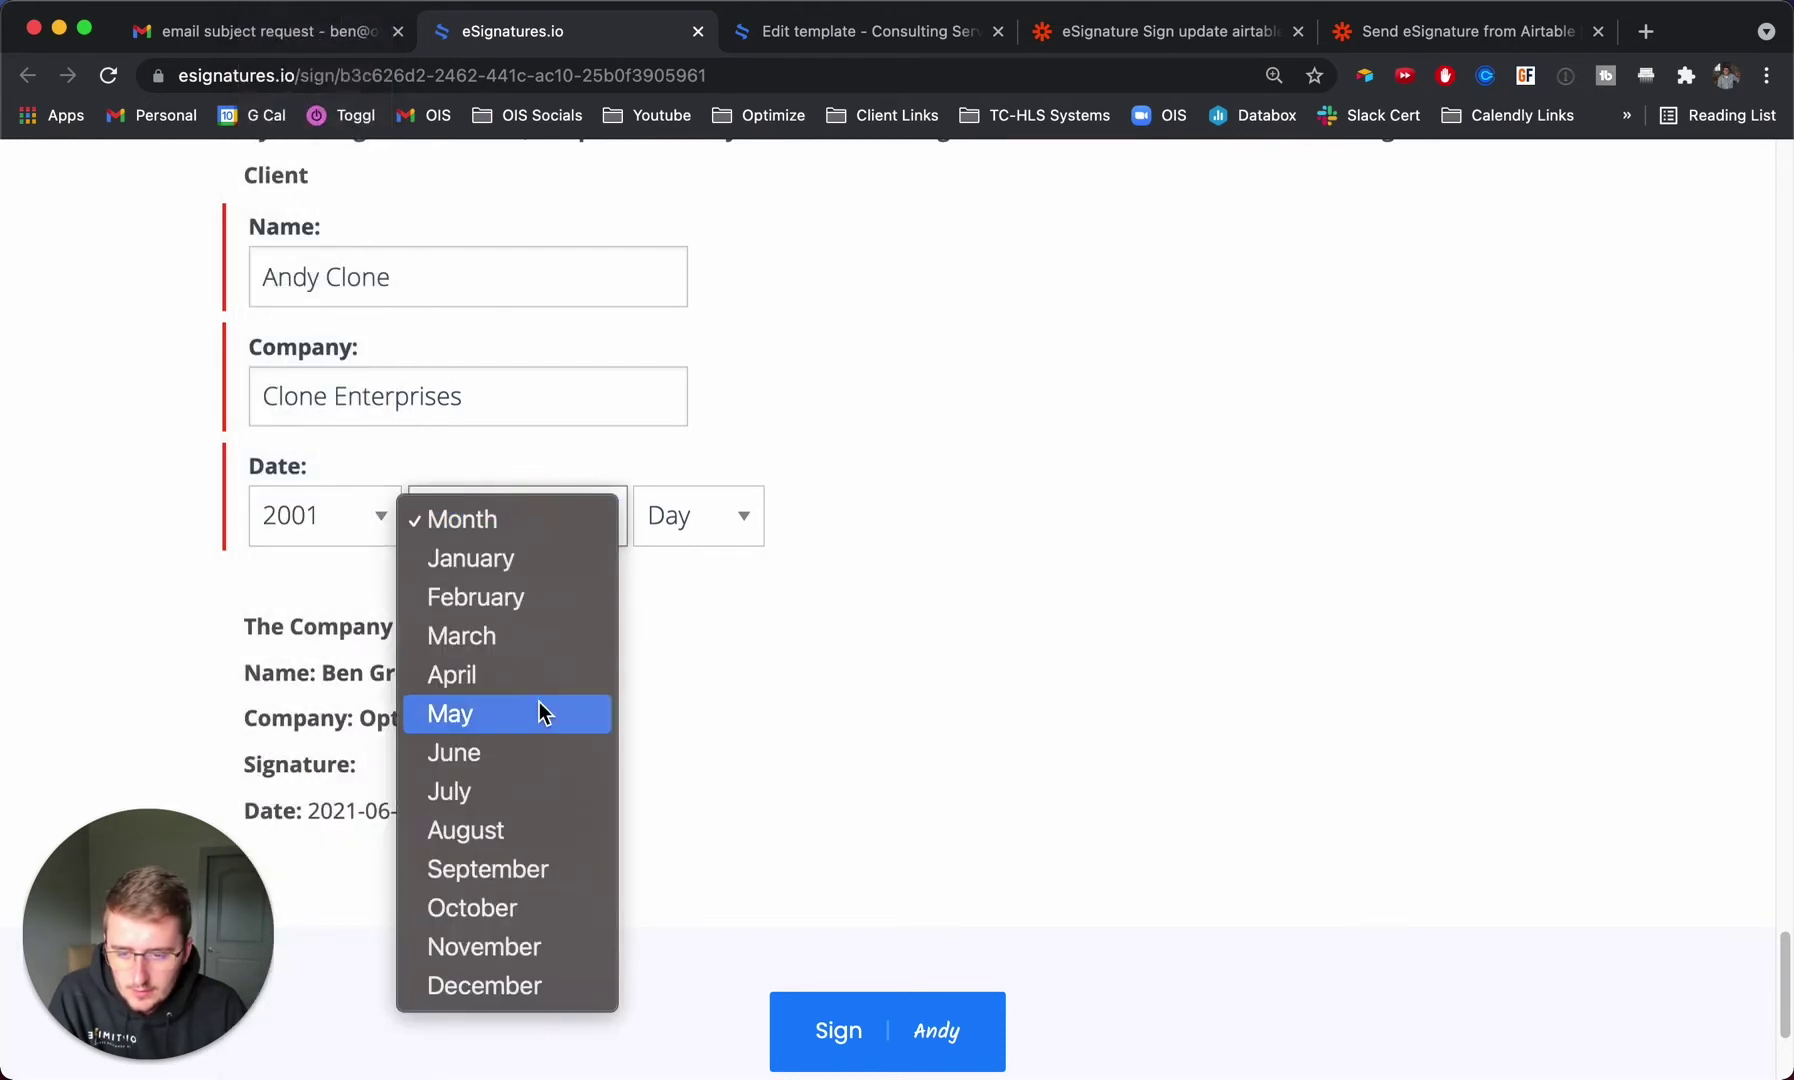
left_click(530, 870)
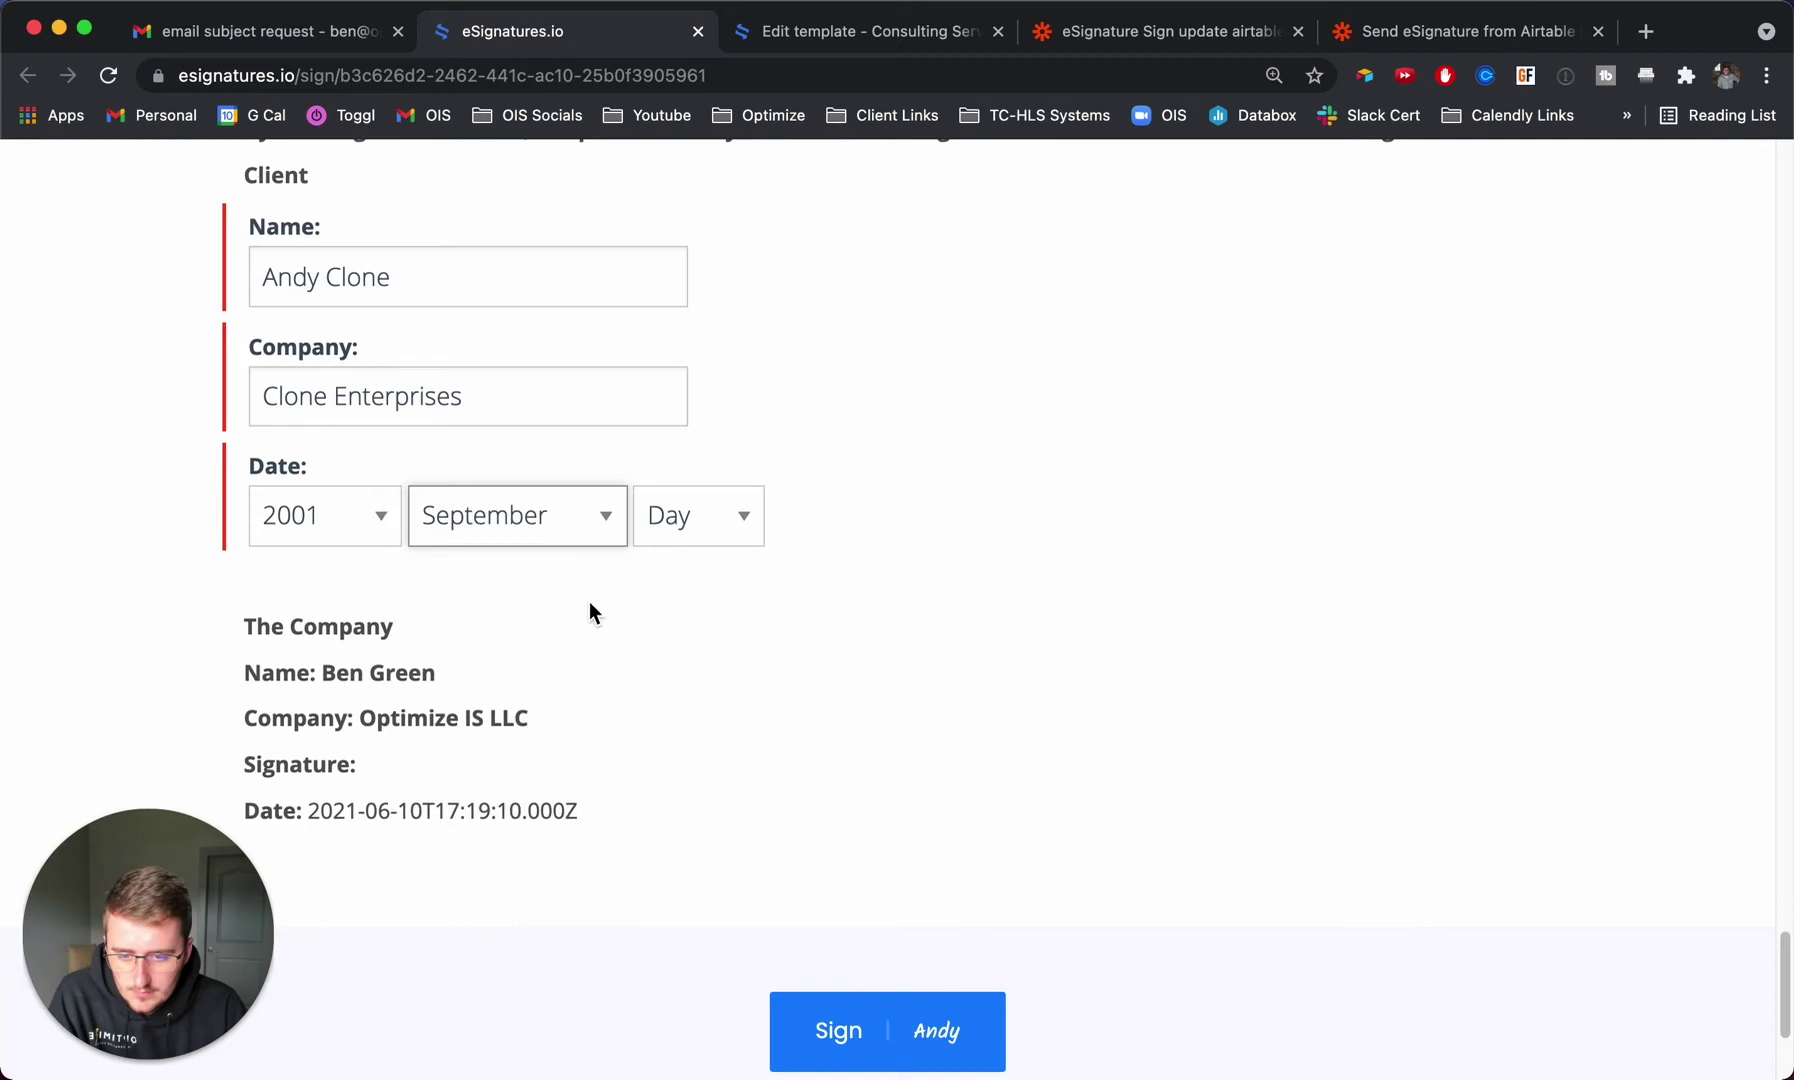
left_click(700, 520)
left_click(694, 612)
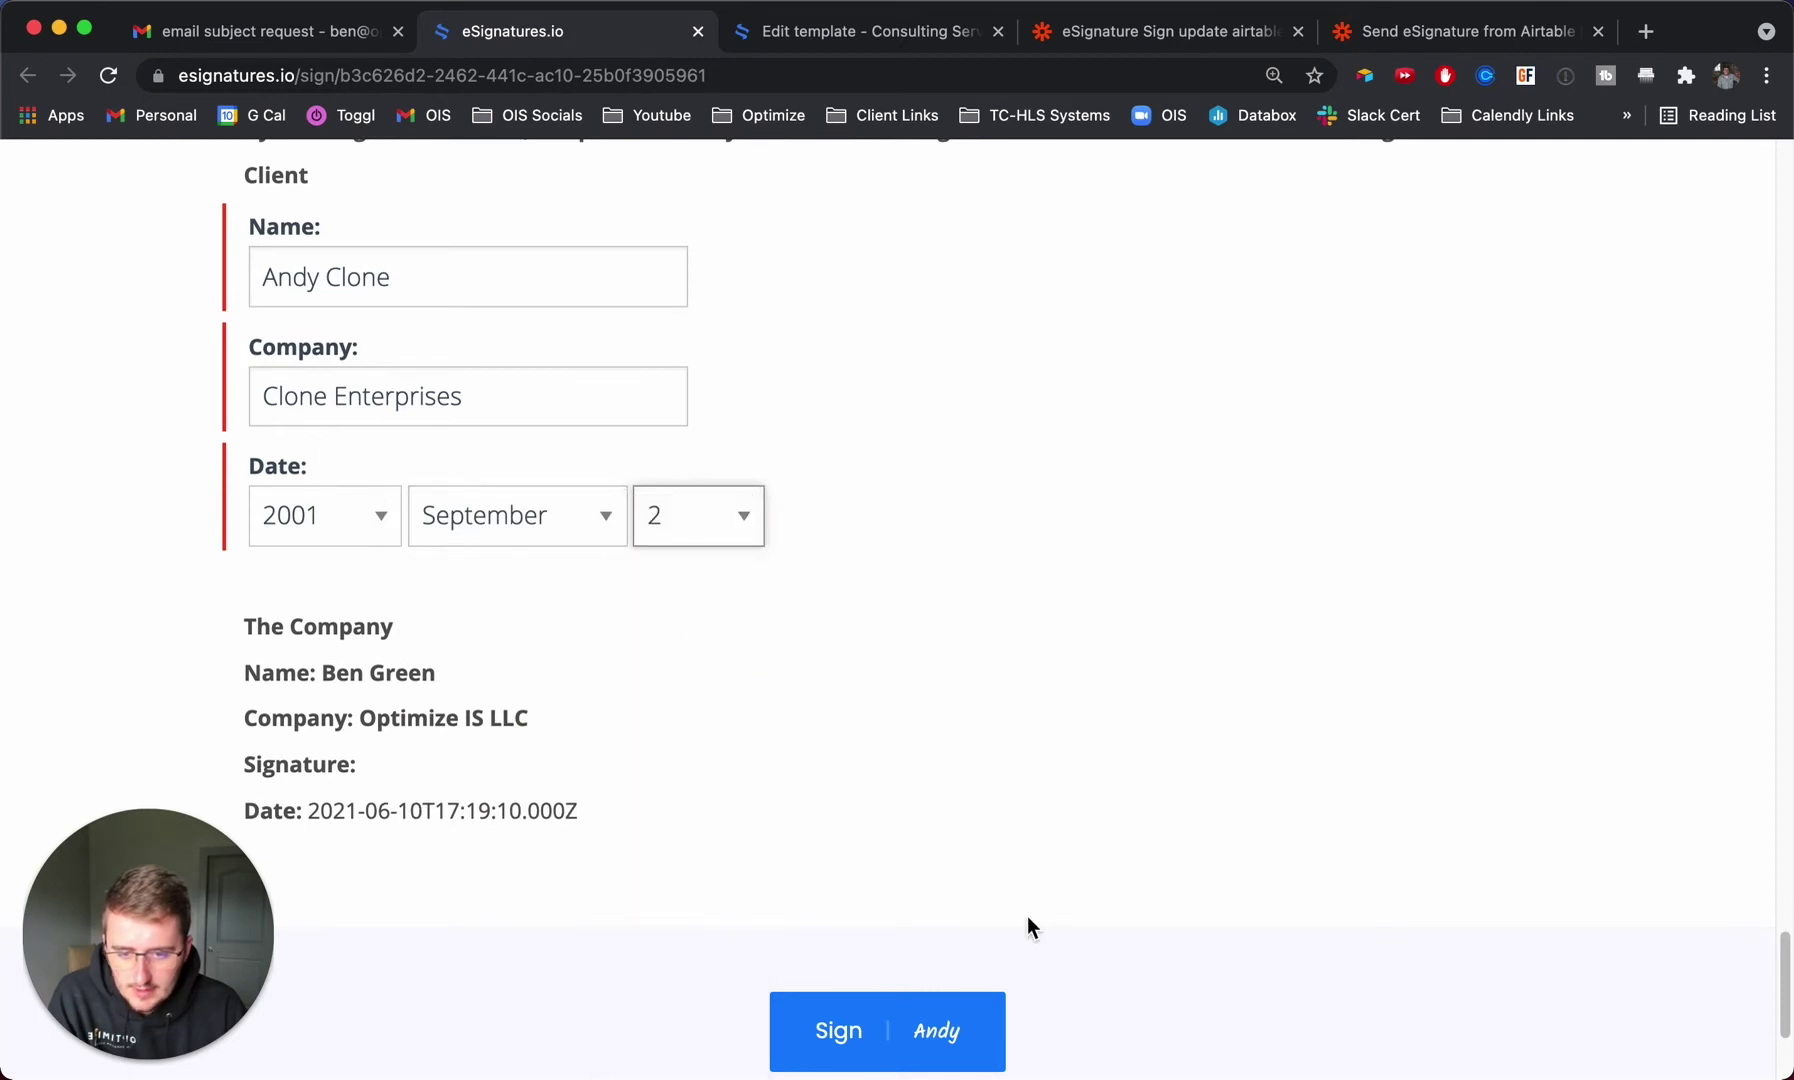
left_click(884, 1034)
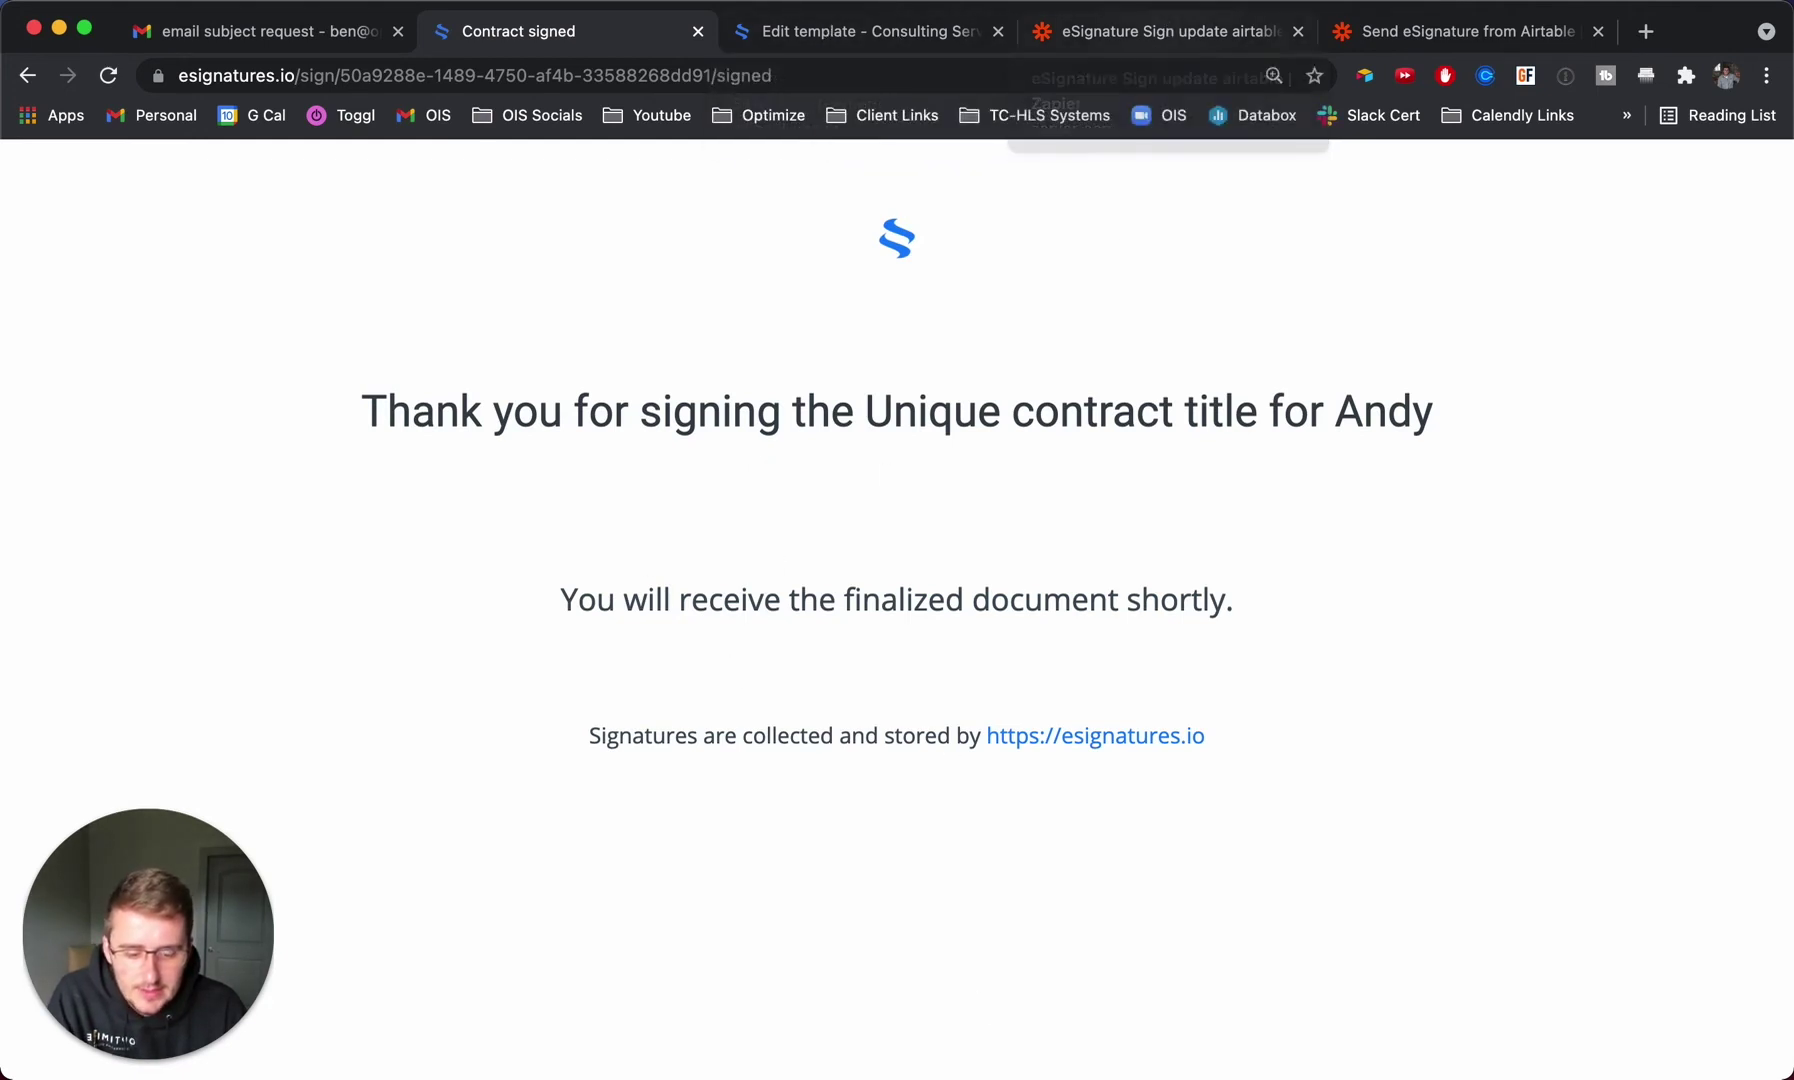
Return to the Zapier zap editor and open the trigger's test section.
key("super+Tab")
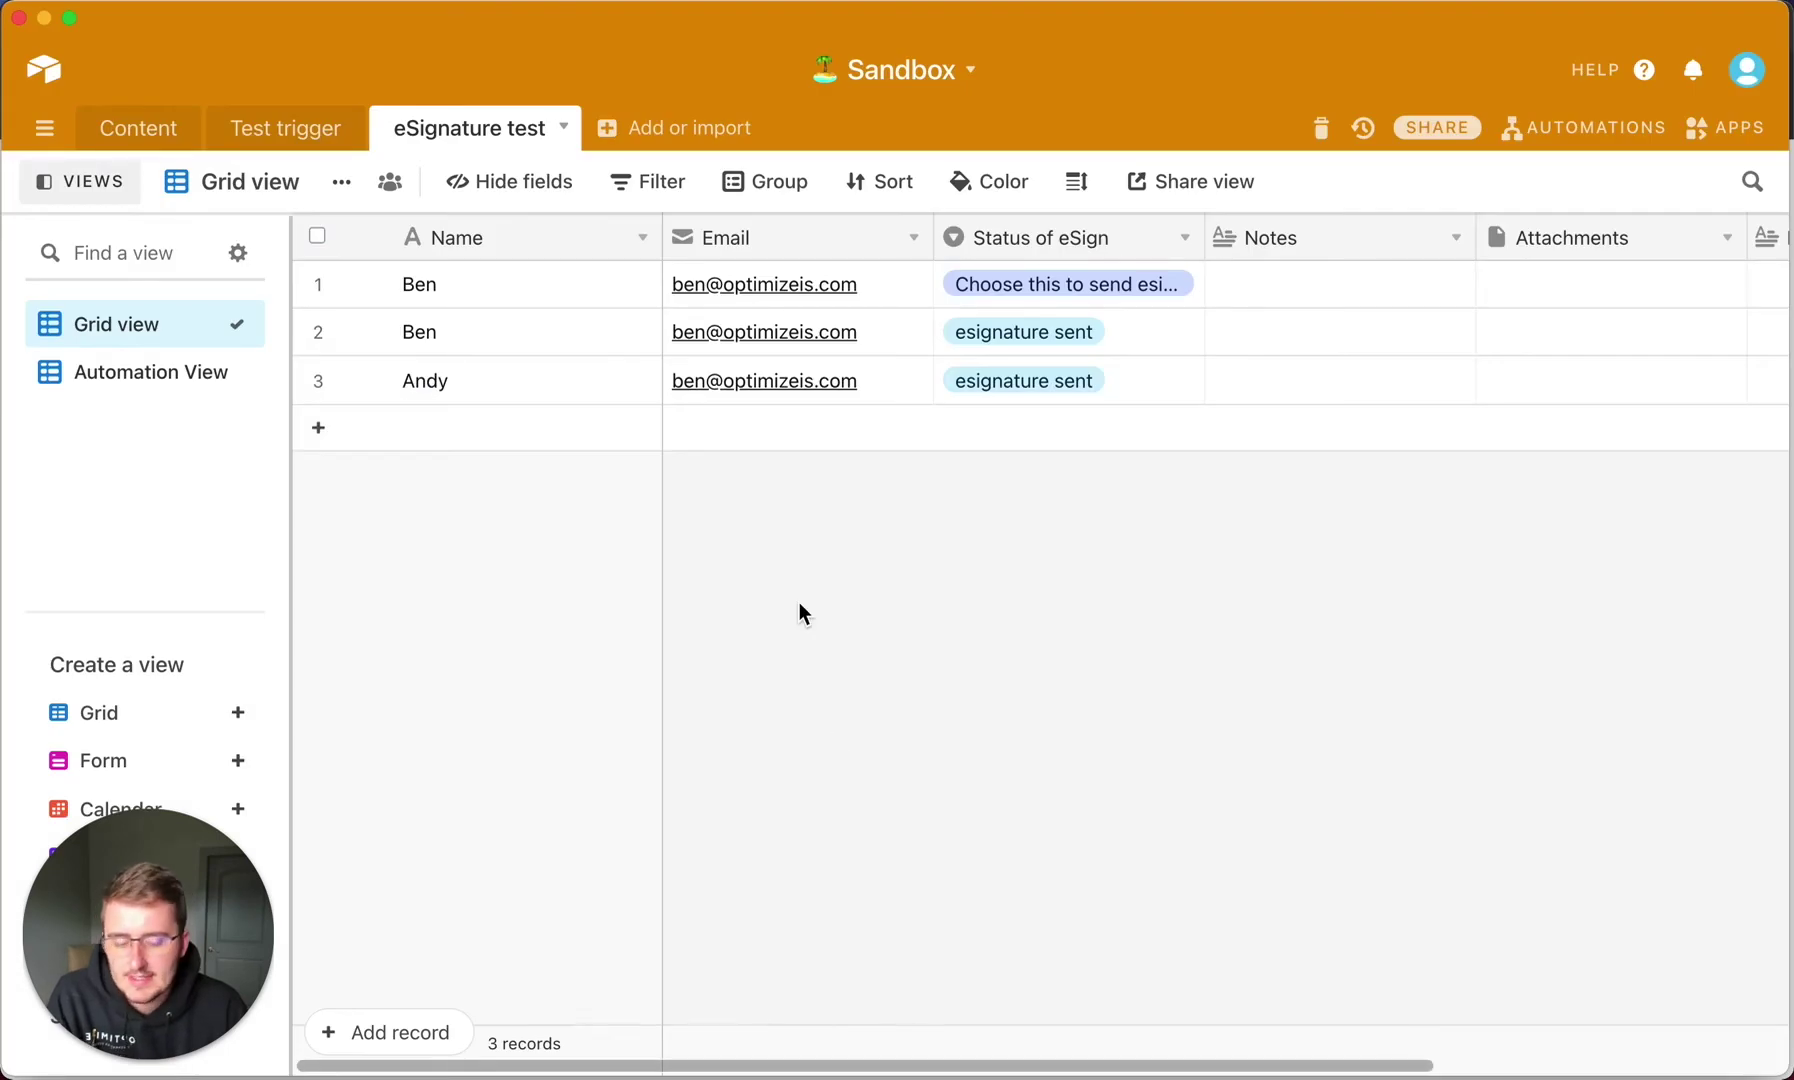
key("super+Tab")
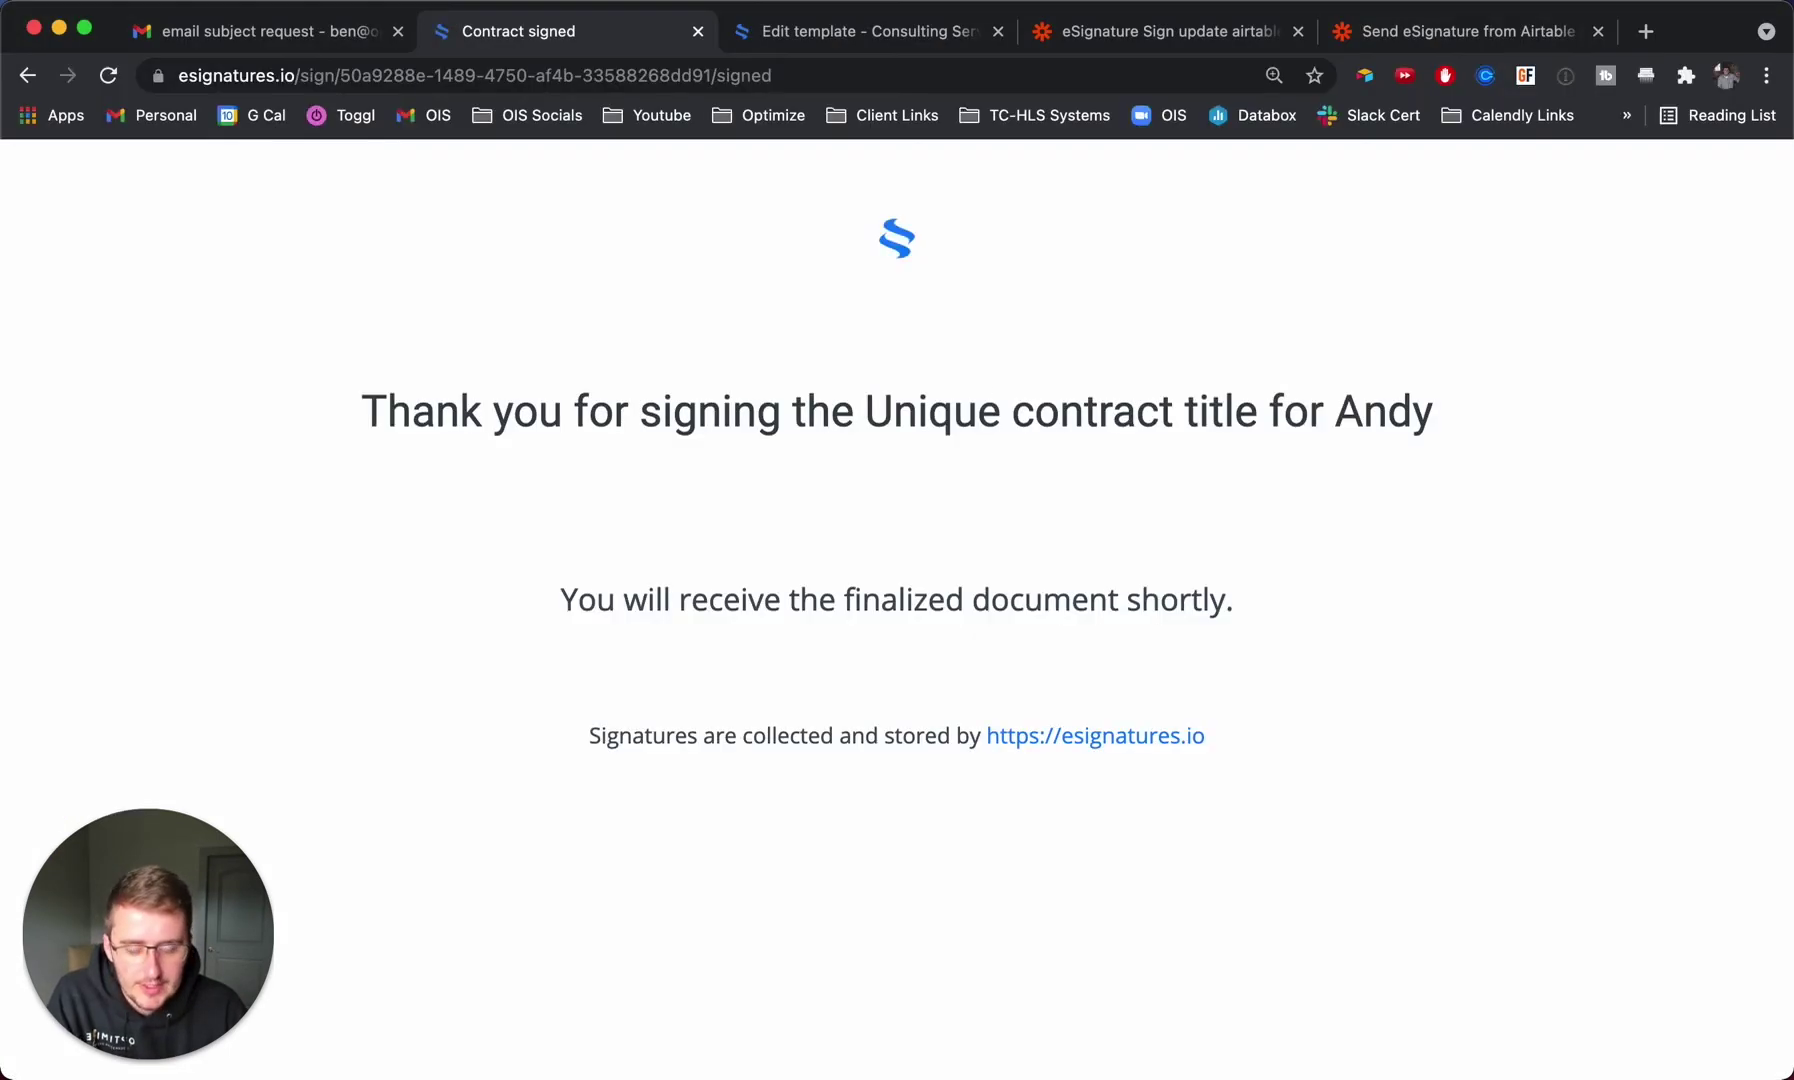
left_click(1113, 40)
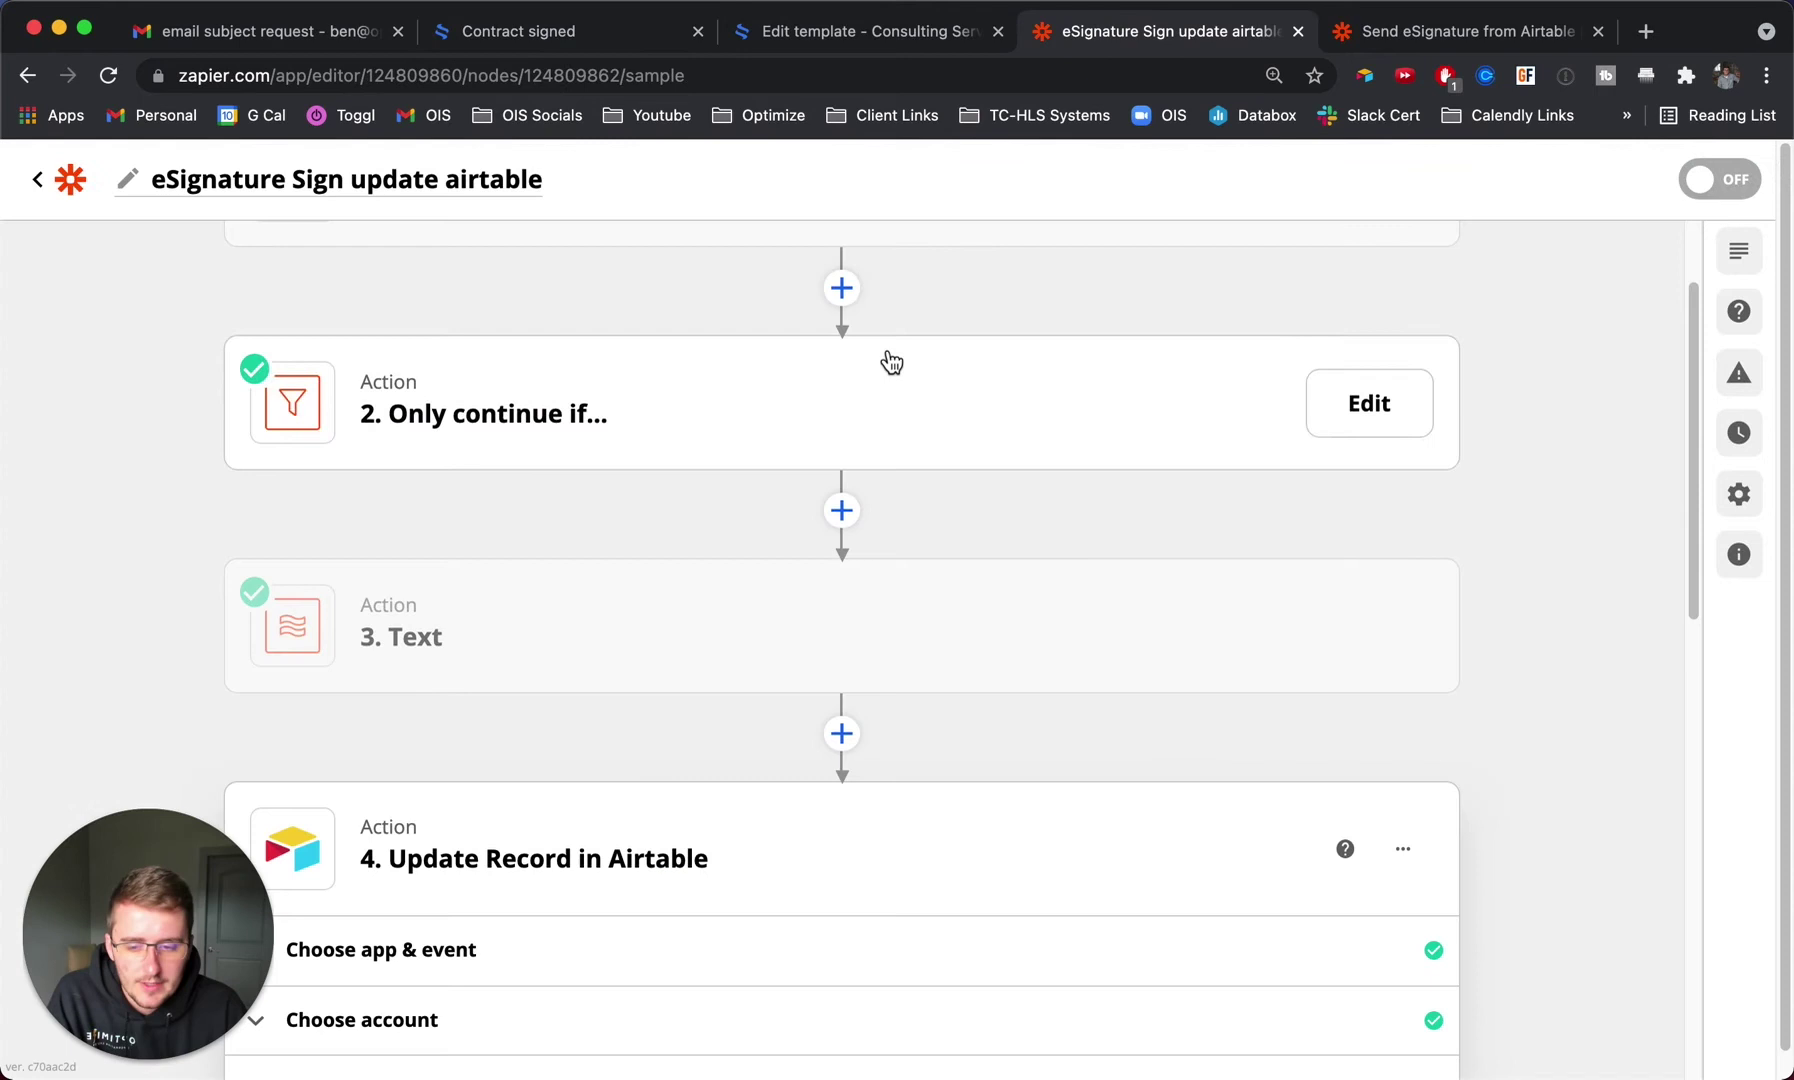
scroll(875, 375, "up", 2)
scroll(875, 375, "up", 1)
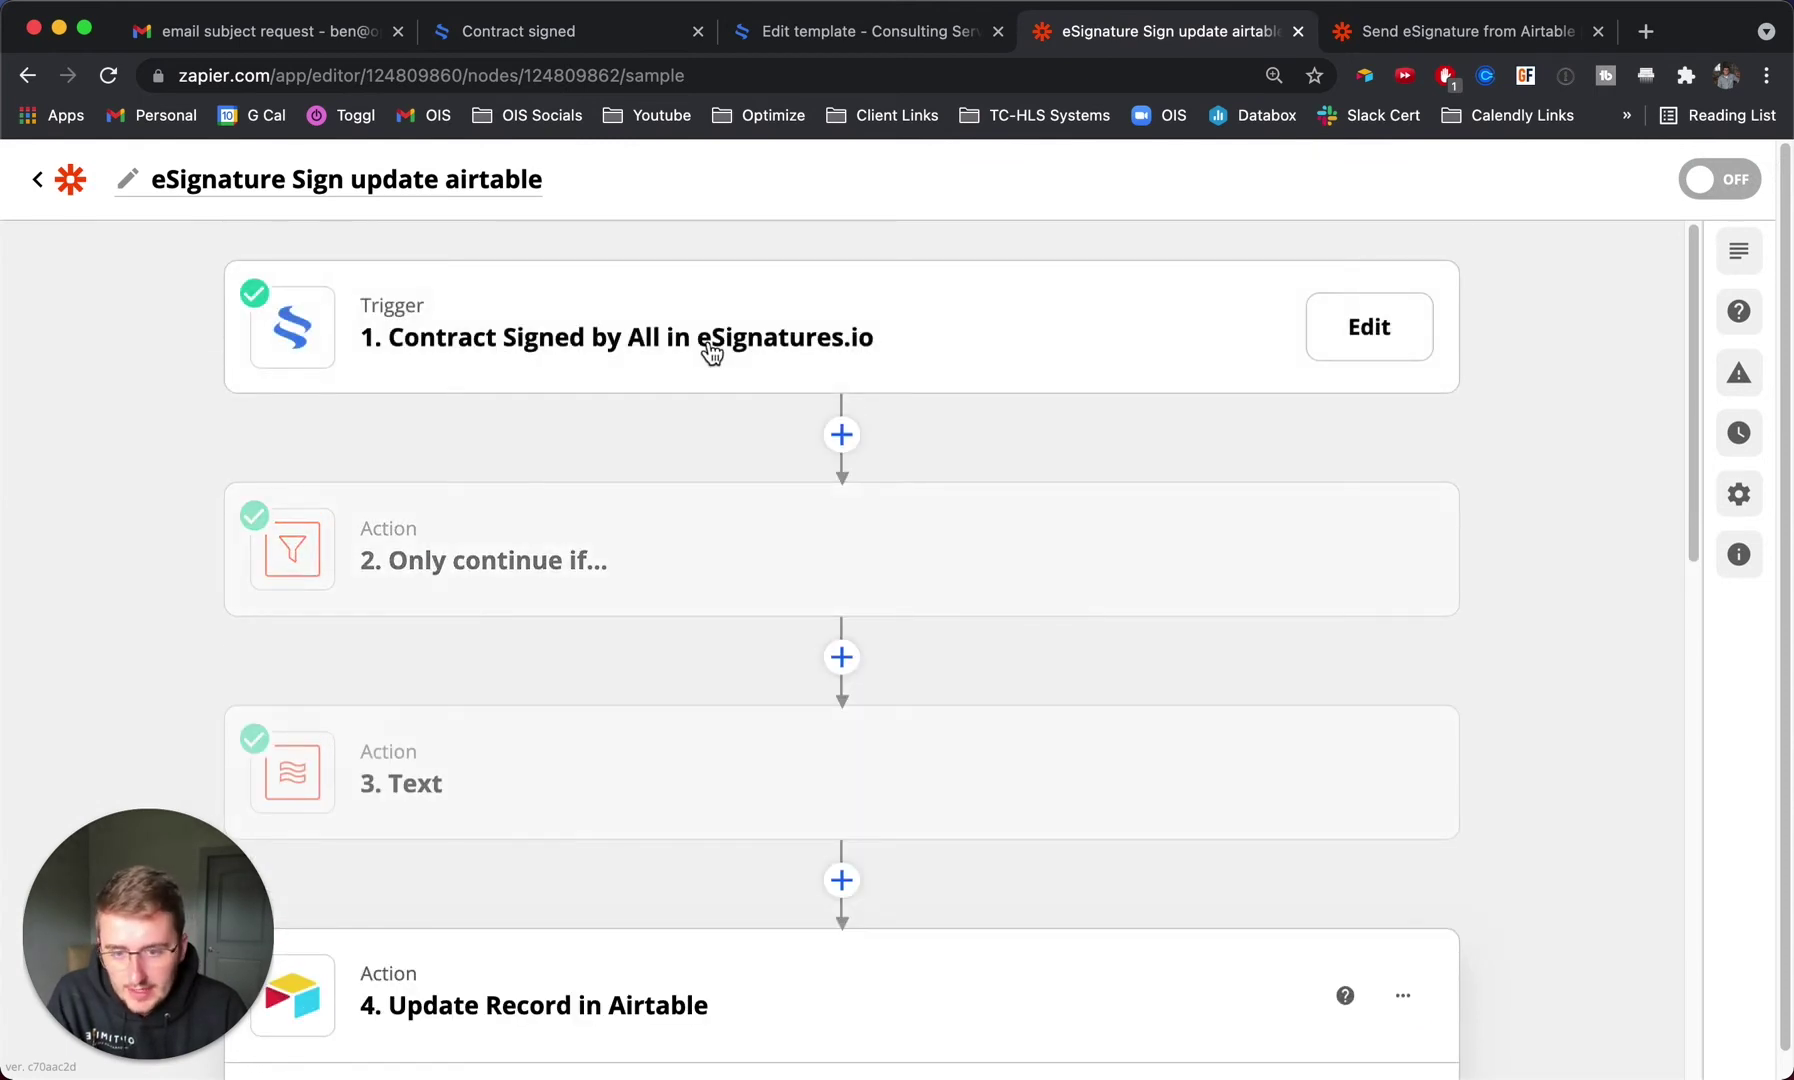
left_click(711, 352)
left_click(412, 572)
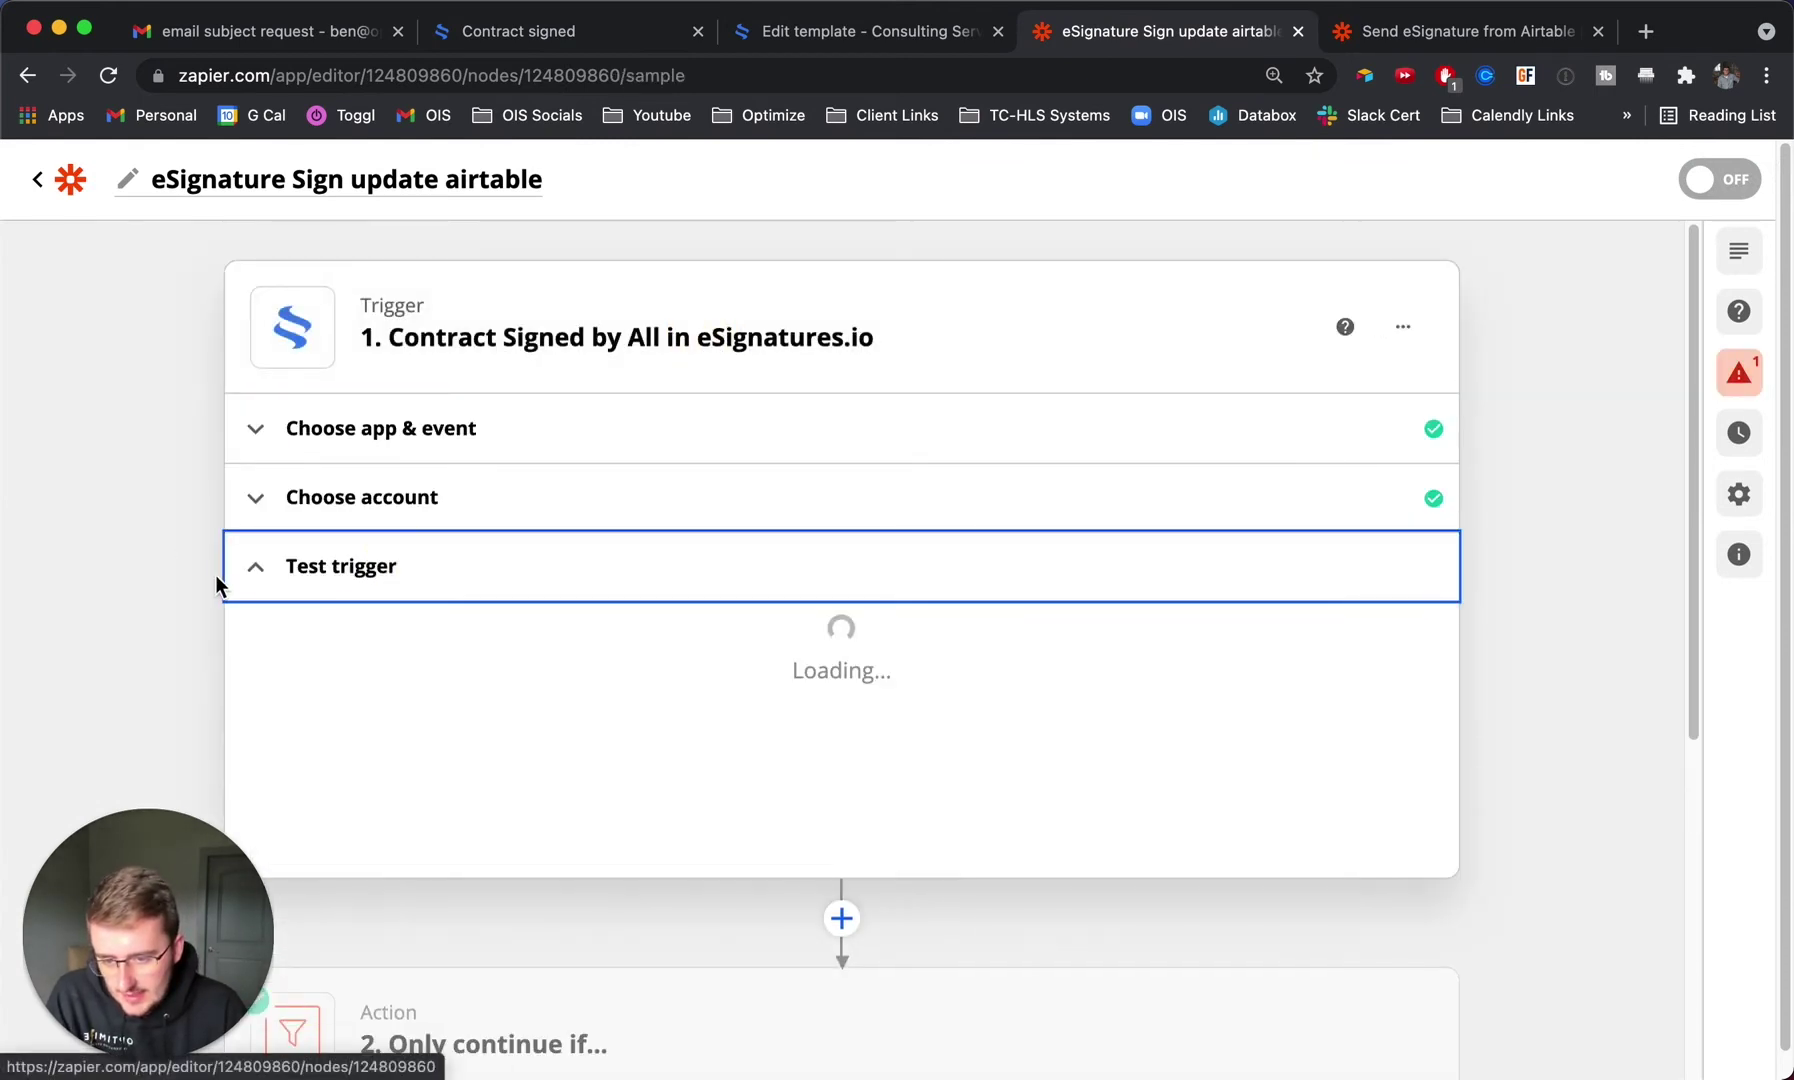
scroll(137, 584, "down", 5)
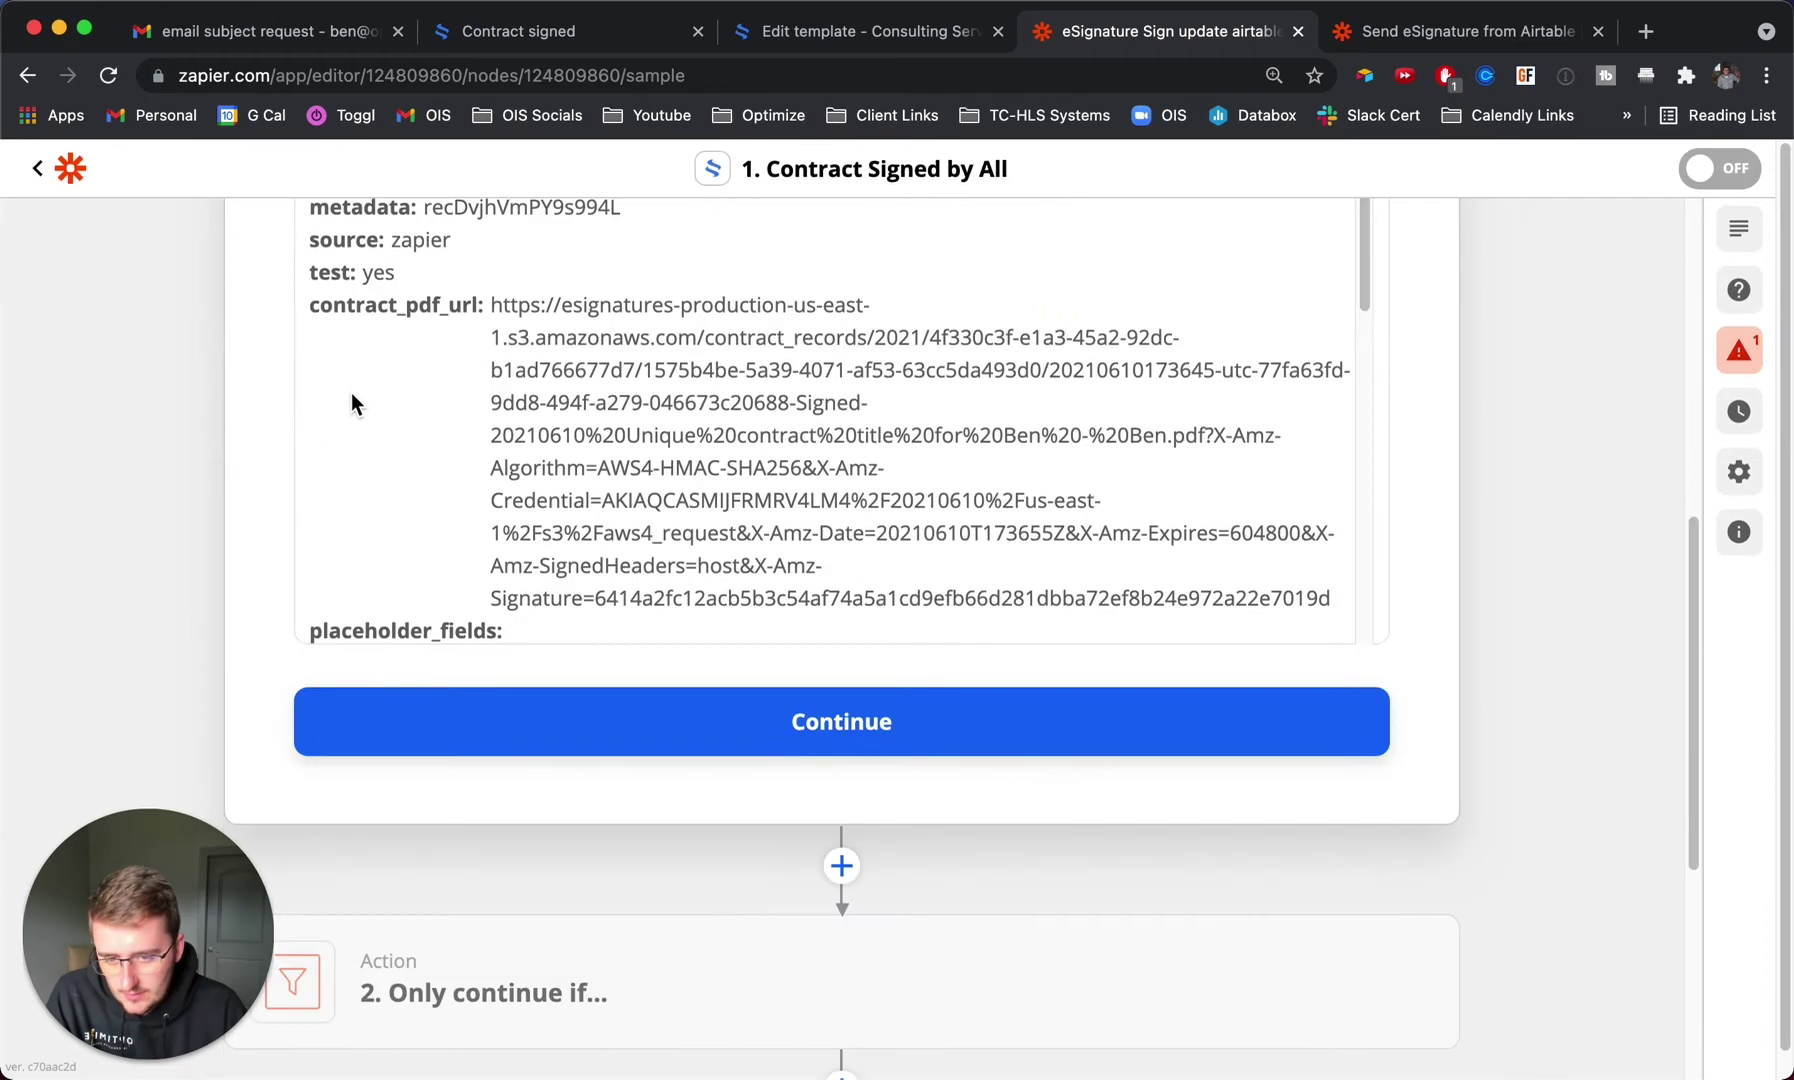
scroll(350, 402, "up", 5)
Load Contract C as the sample, review its clientname, companyname and date signer fields, and continue.
left_click(472, 422)
left_click(605, 640)
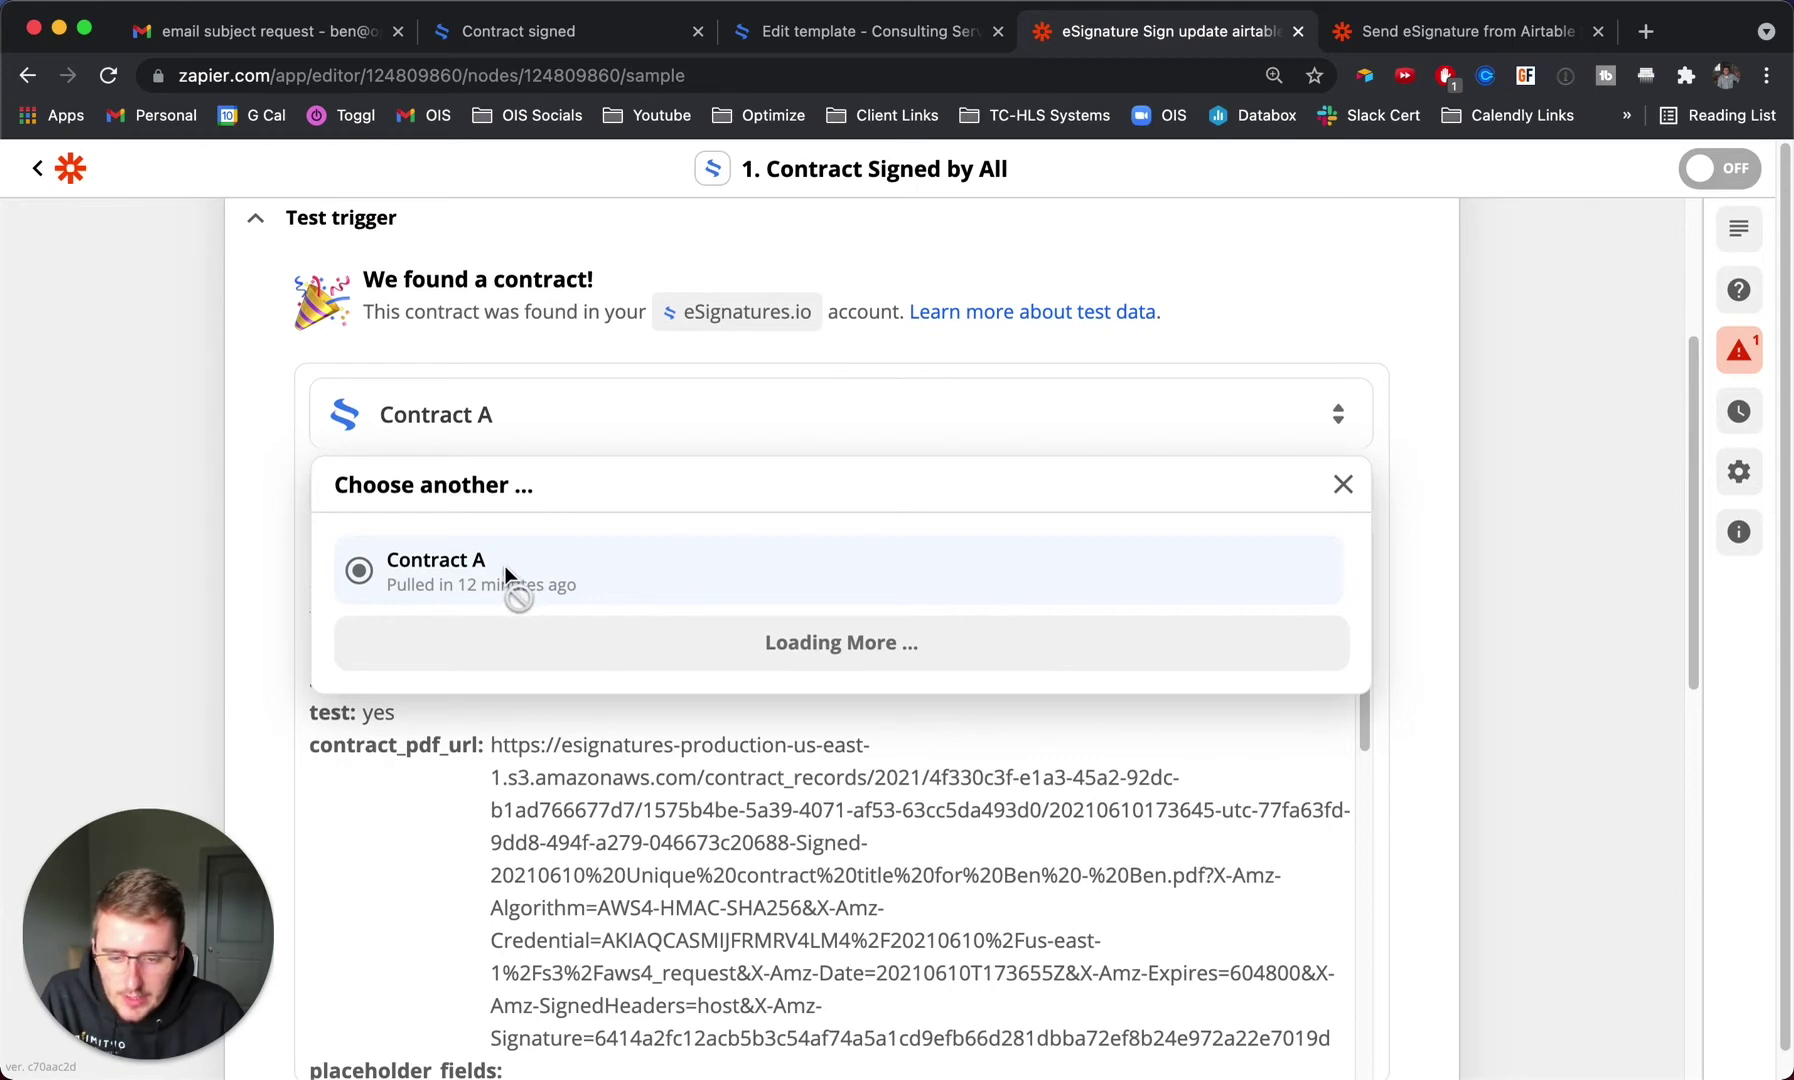
left_click(513, 590)
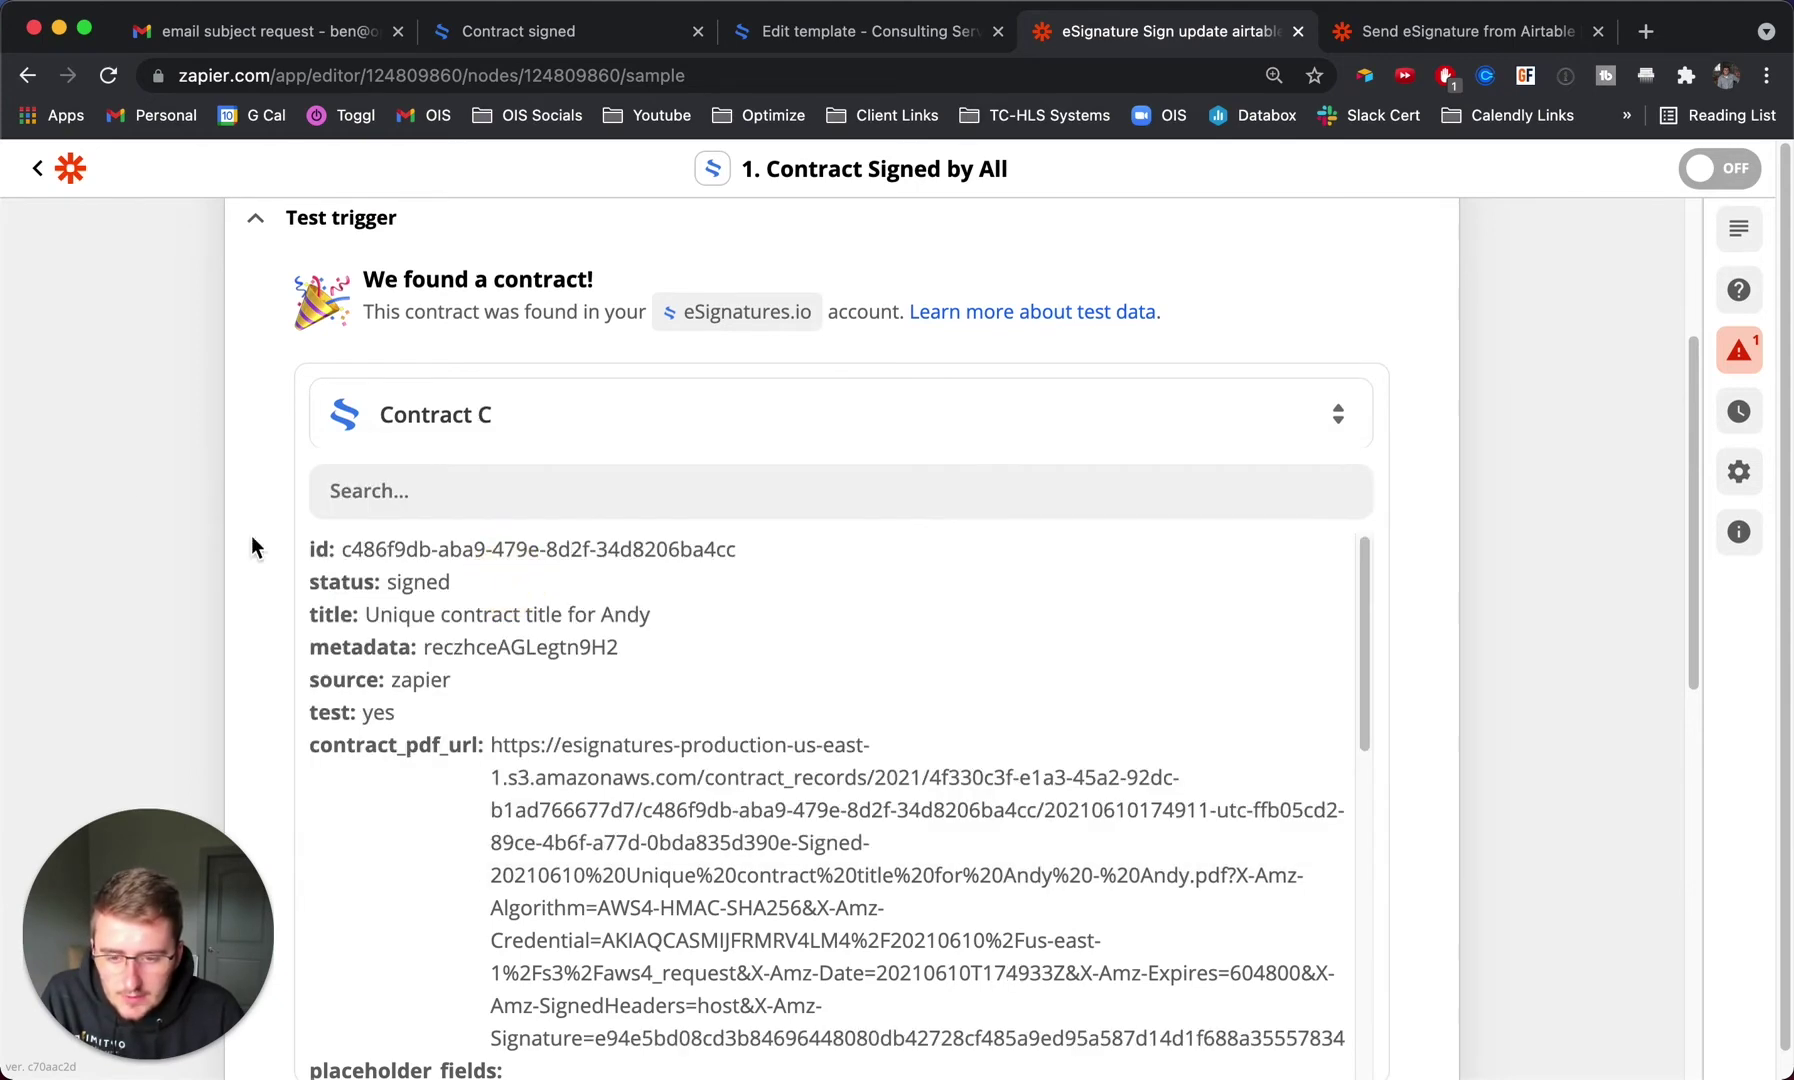
scroll(478, 499, "down", 2)
scroll(638, 507, "down", 10)
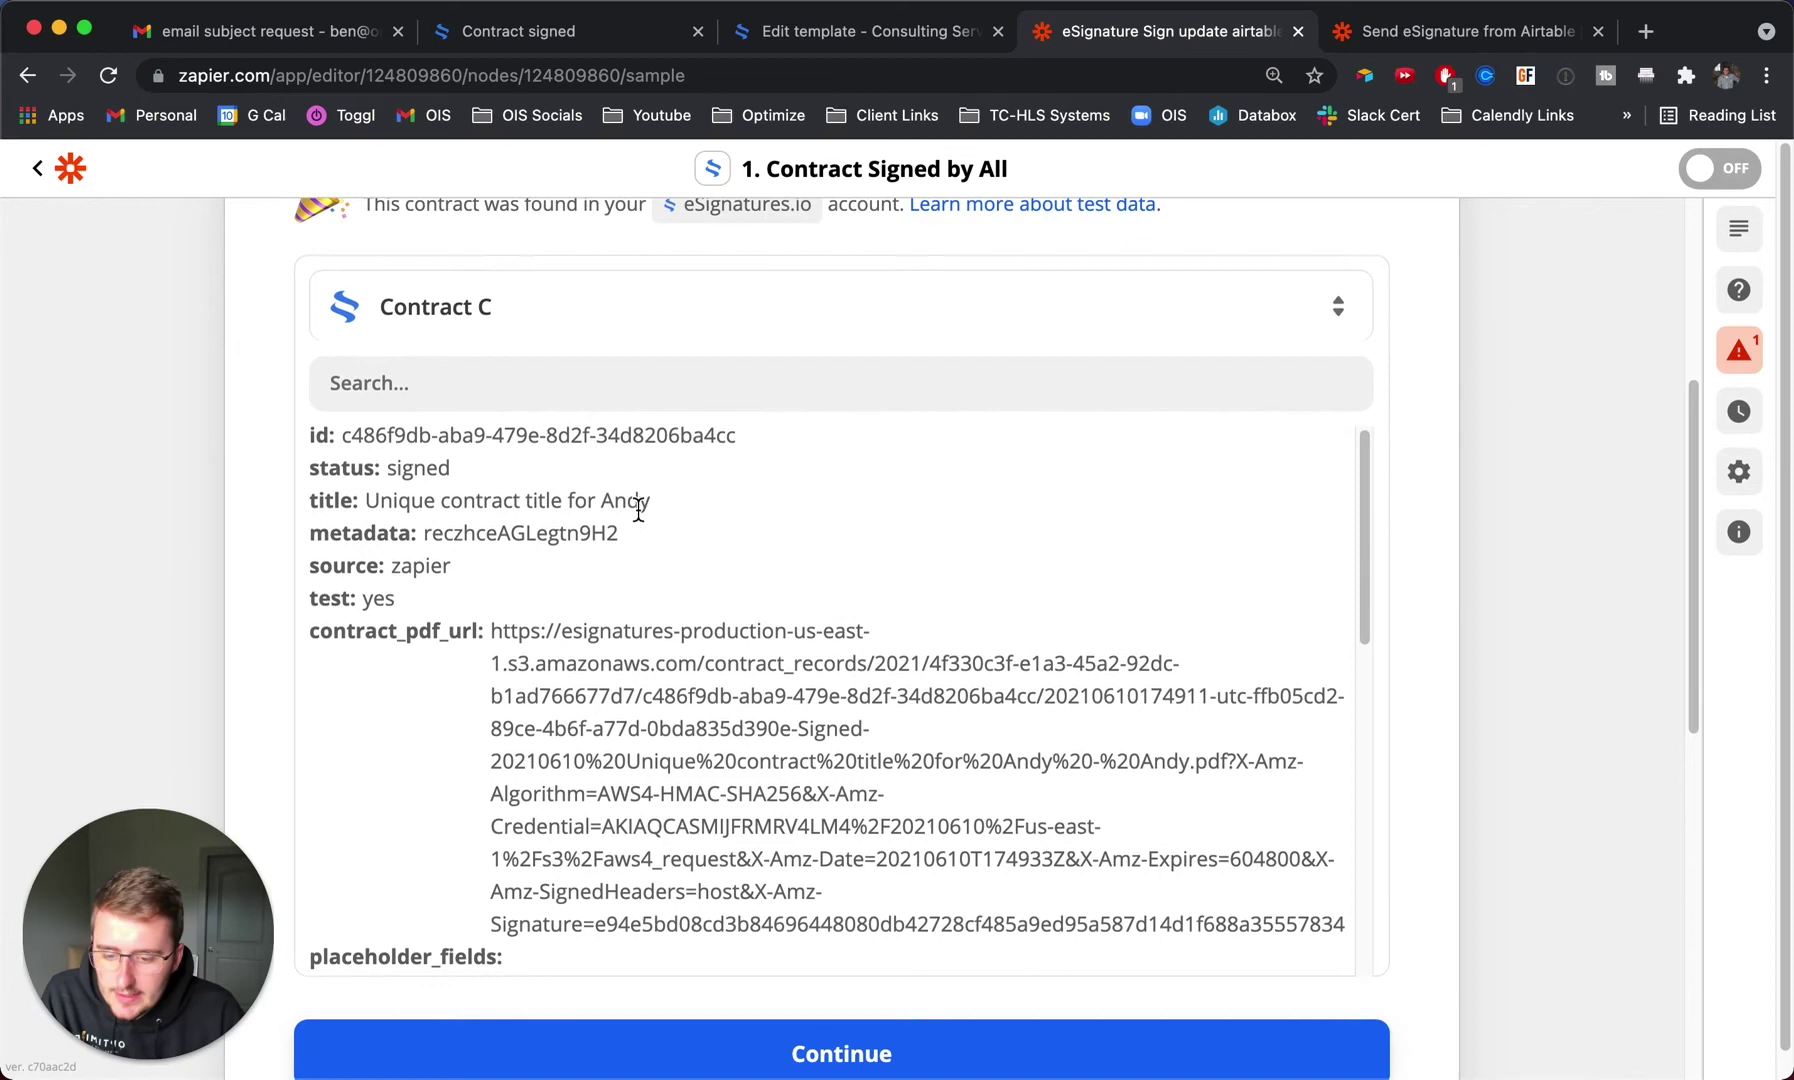
scroll(638, 518, "down", 1)
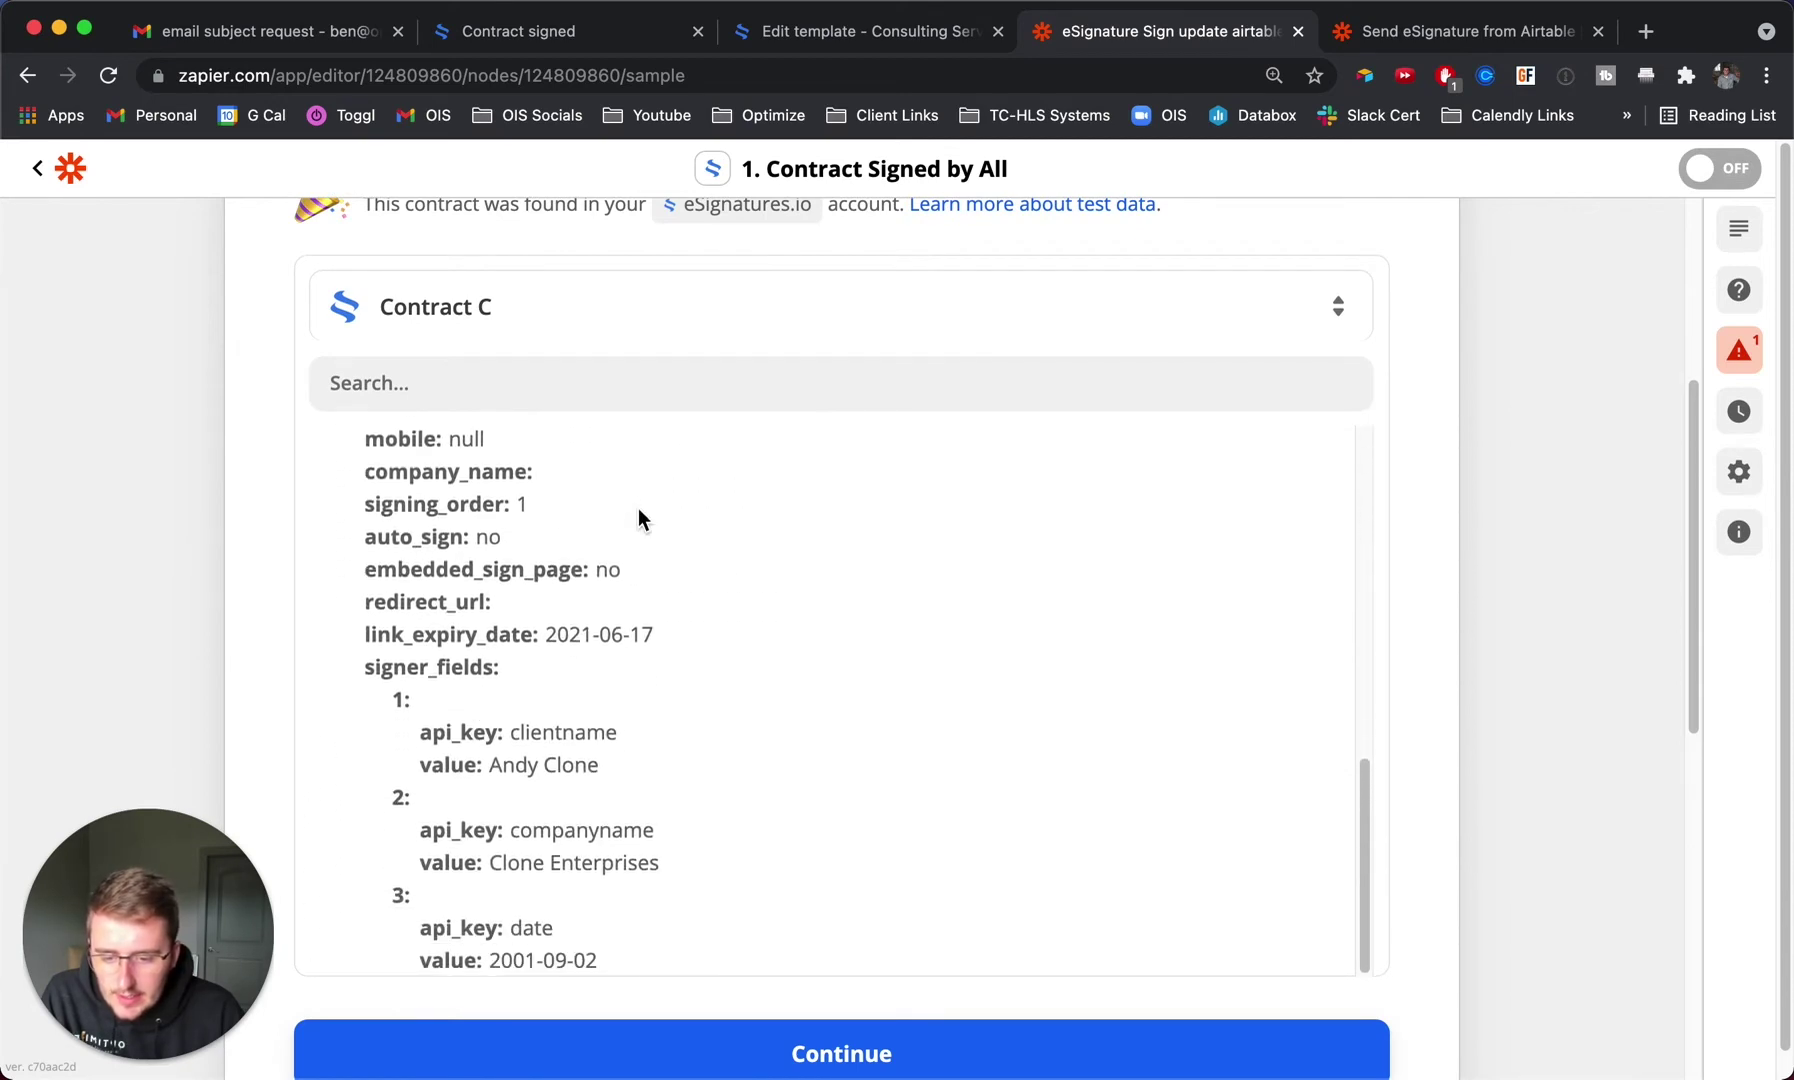
left_click_drag(433, 742, 645, 760)
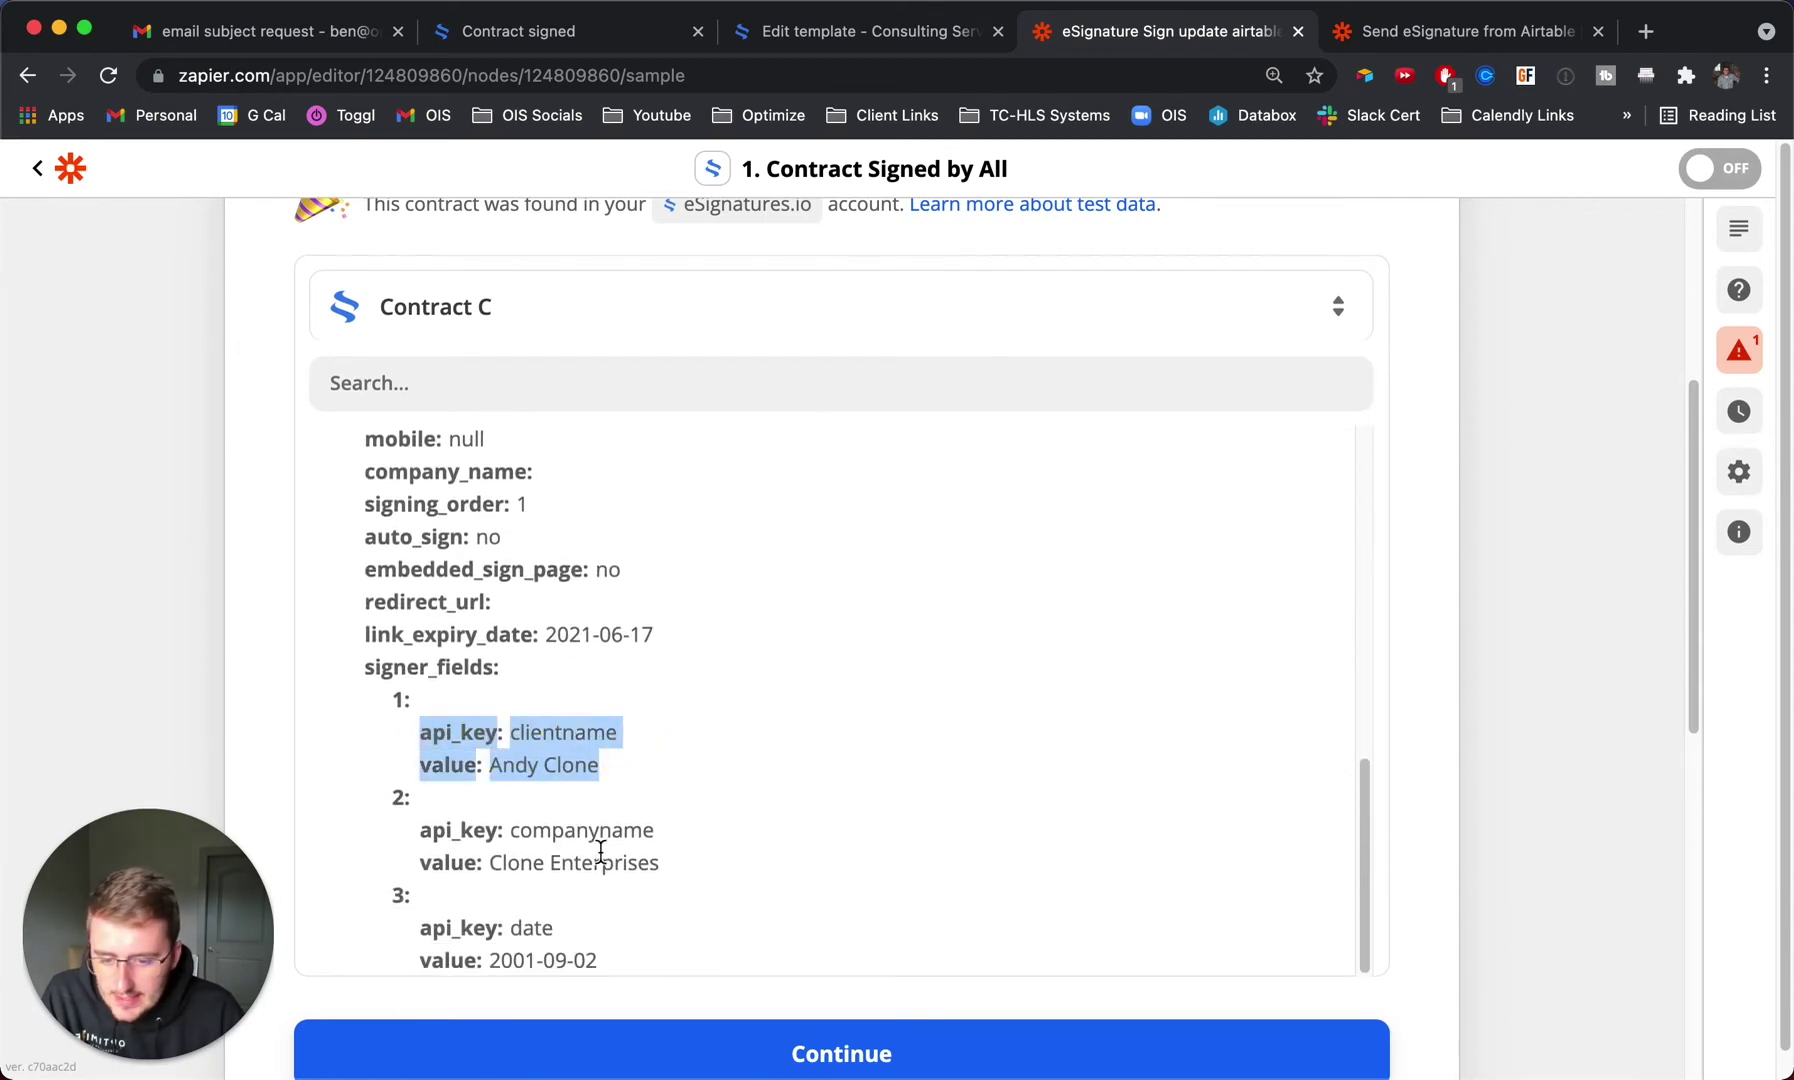
left_click_drag(437, 831, 669, 849)
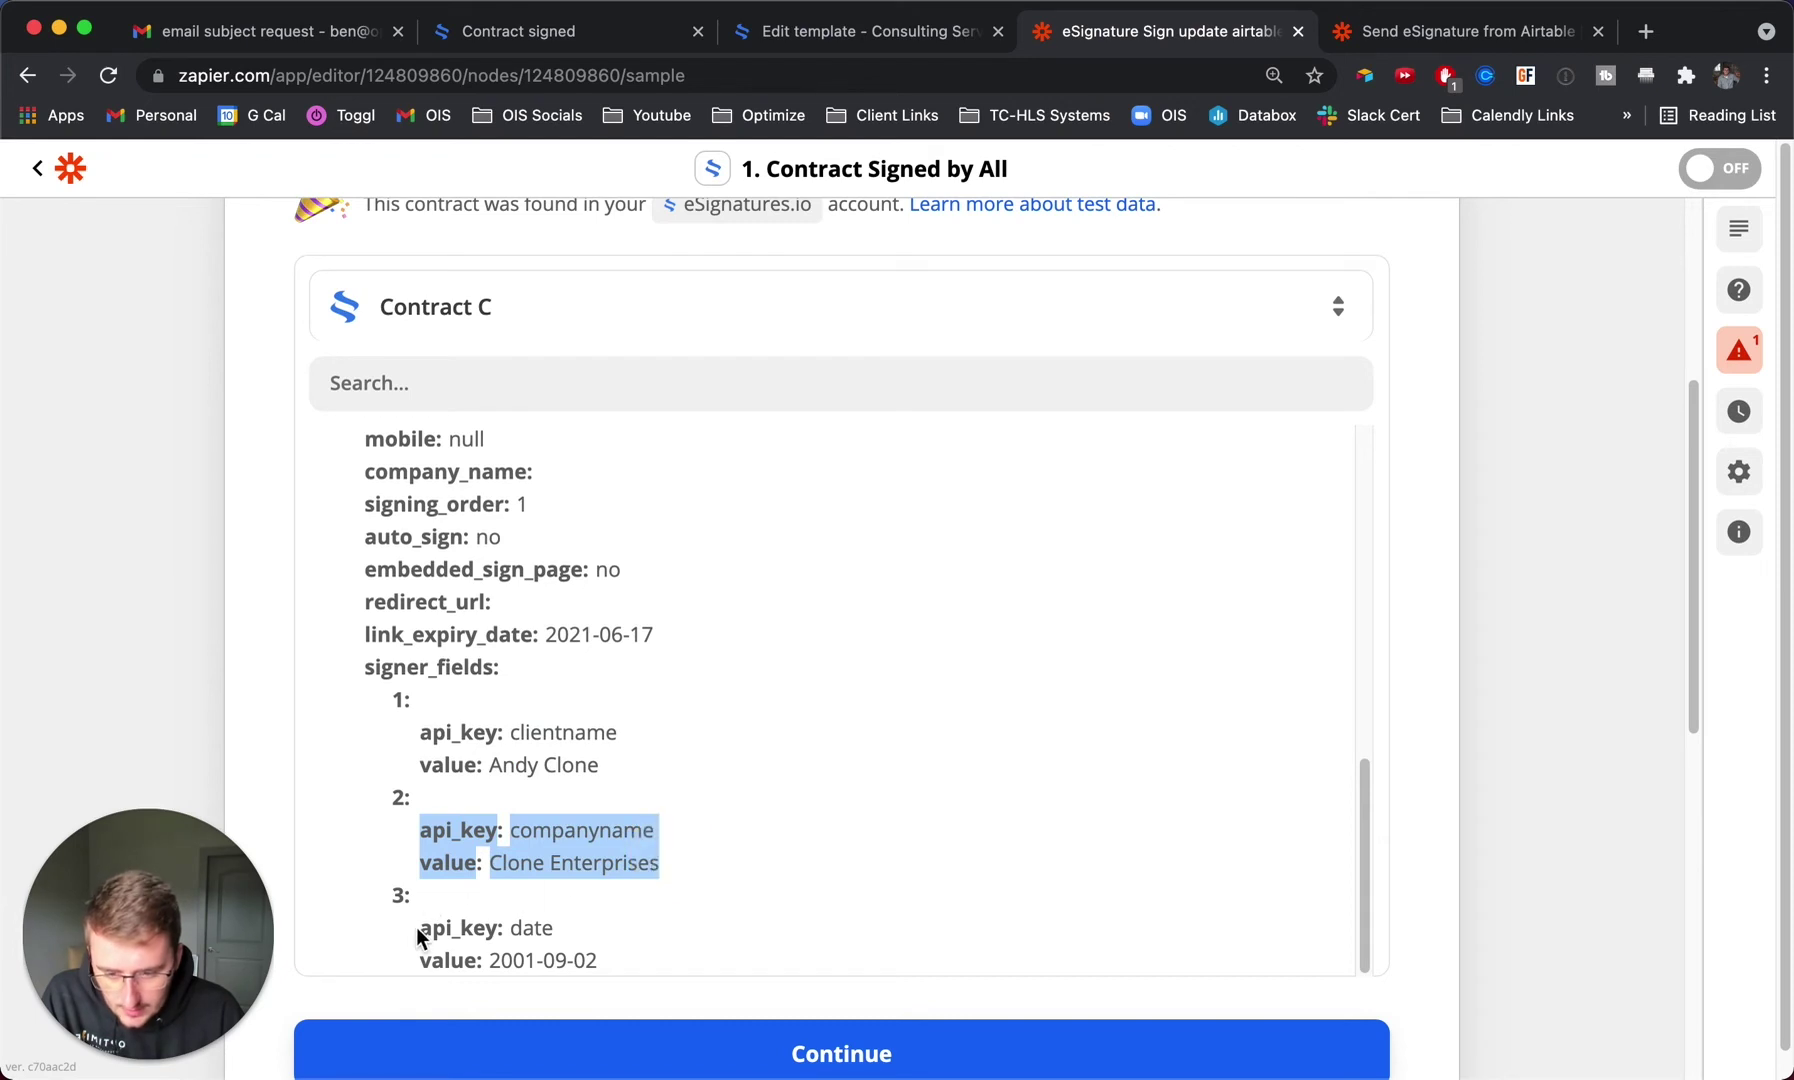
left_click_drag(510, 928, 589, 969)
left_click(601, 941)
scroll(601, 935, "down", 2)
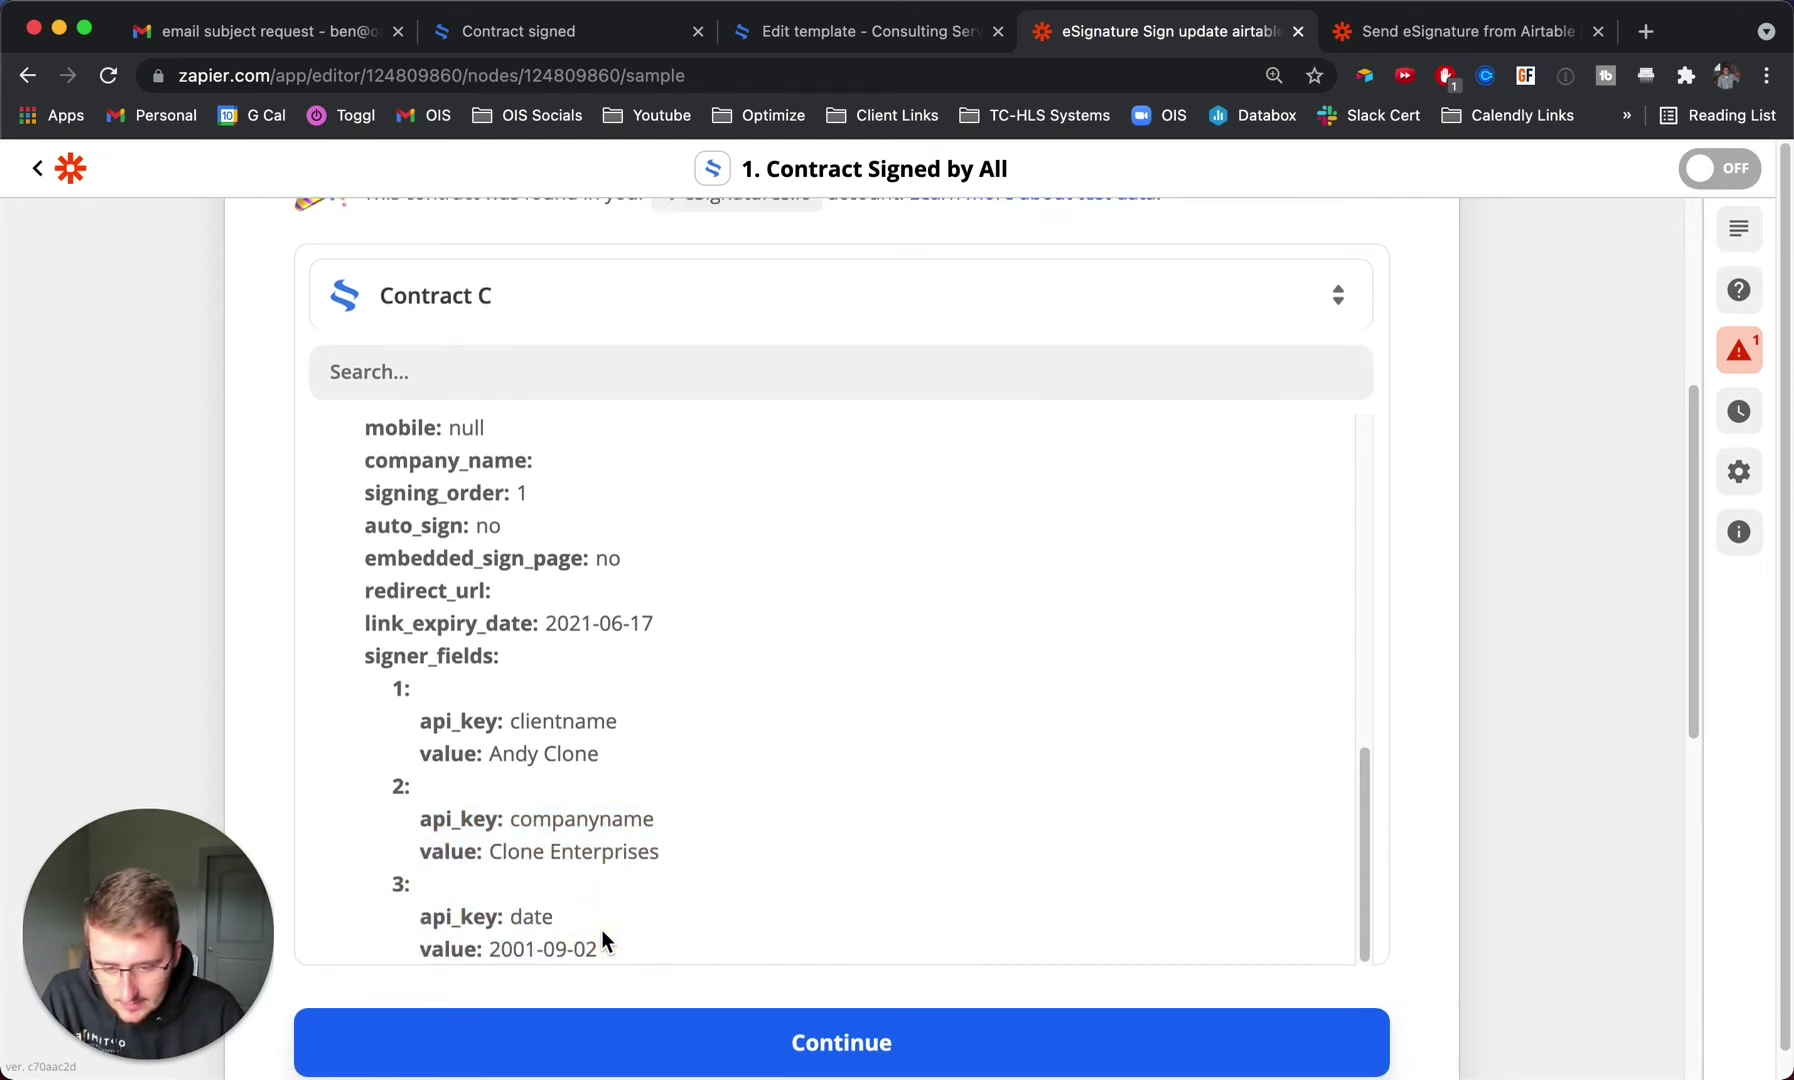
left_click(593, 890)
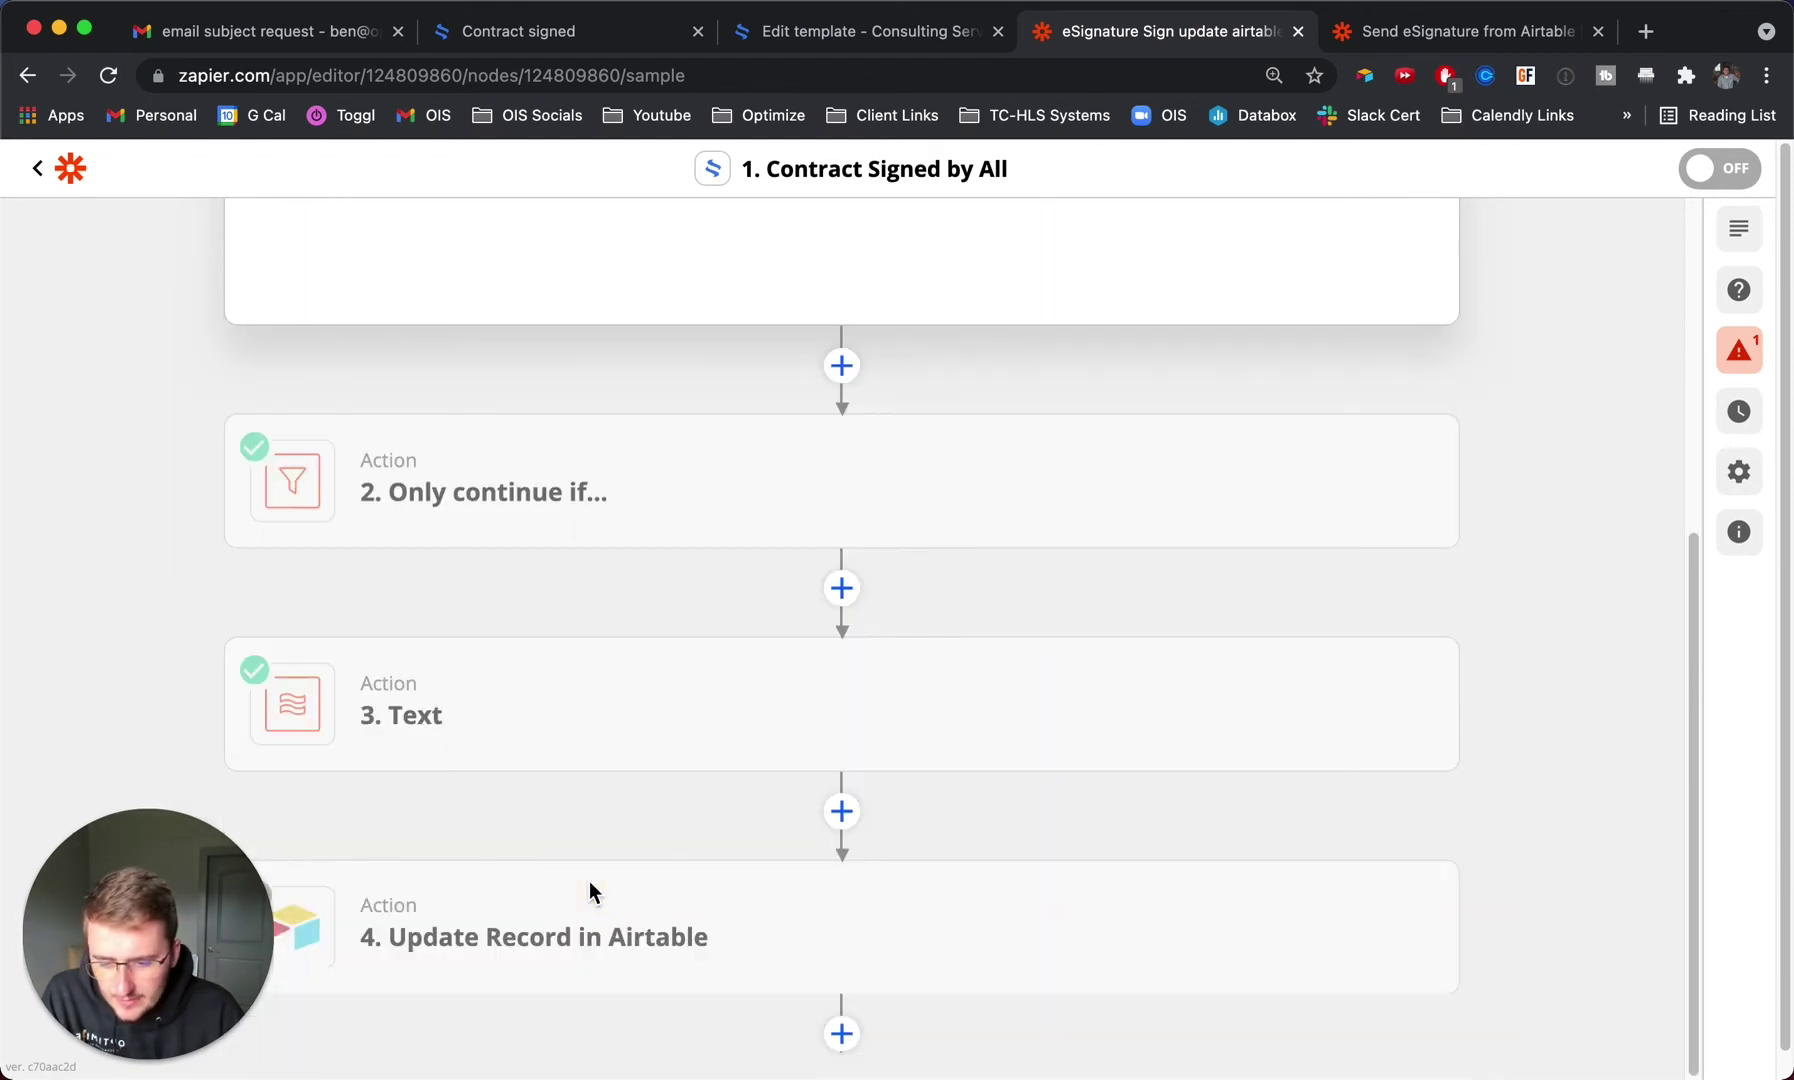
Expand the trigger card, then open the Action 2 'Only continue if...' filter step.
scroll(629, 662, "up", 3)
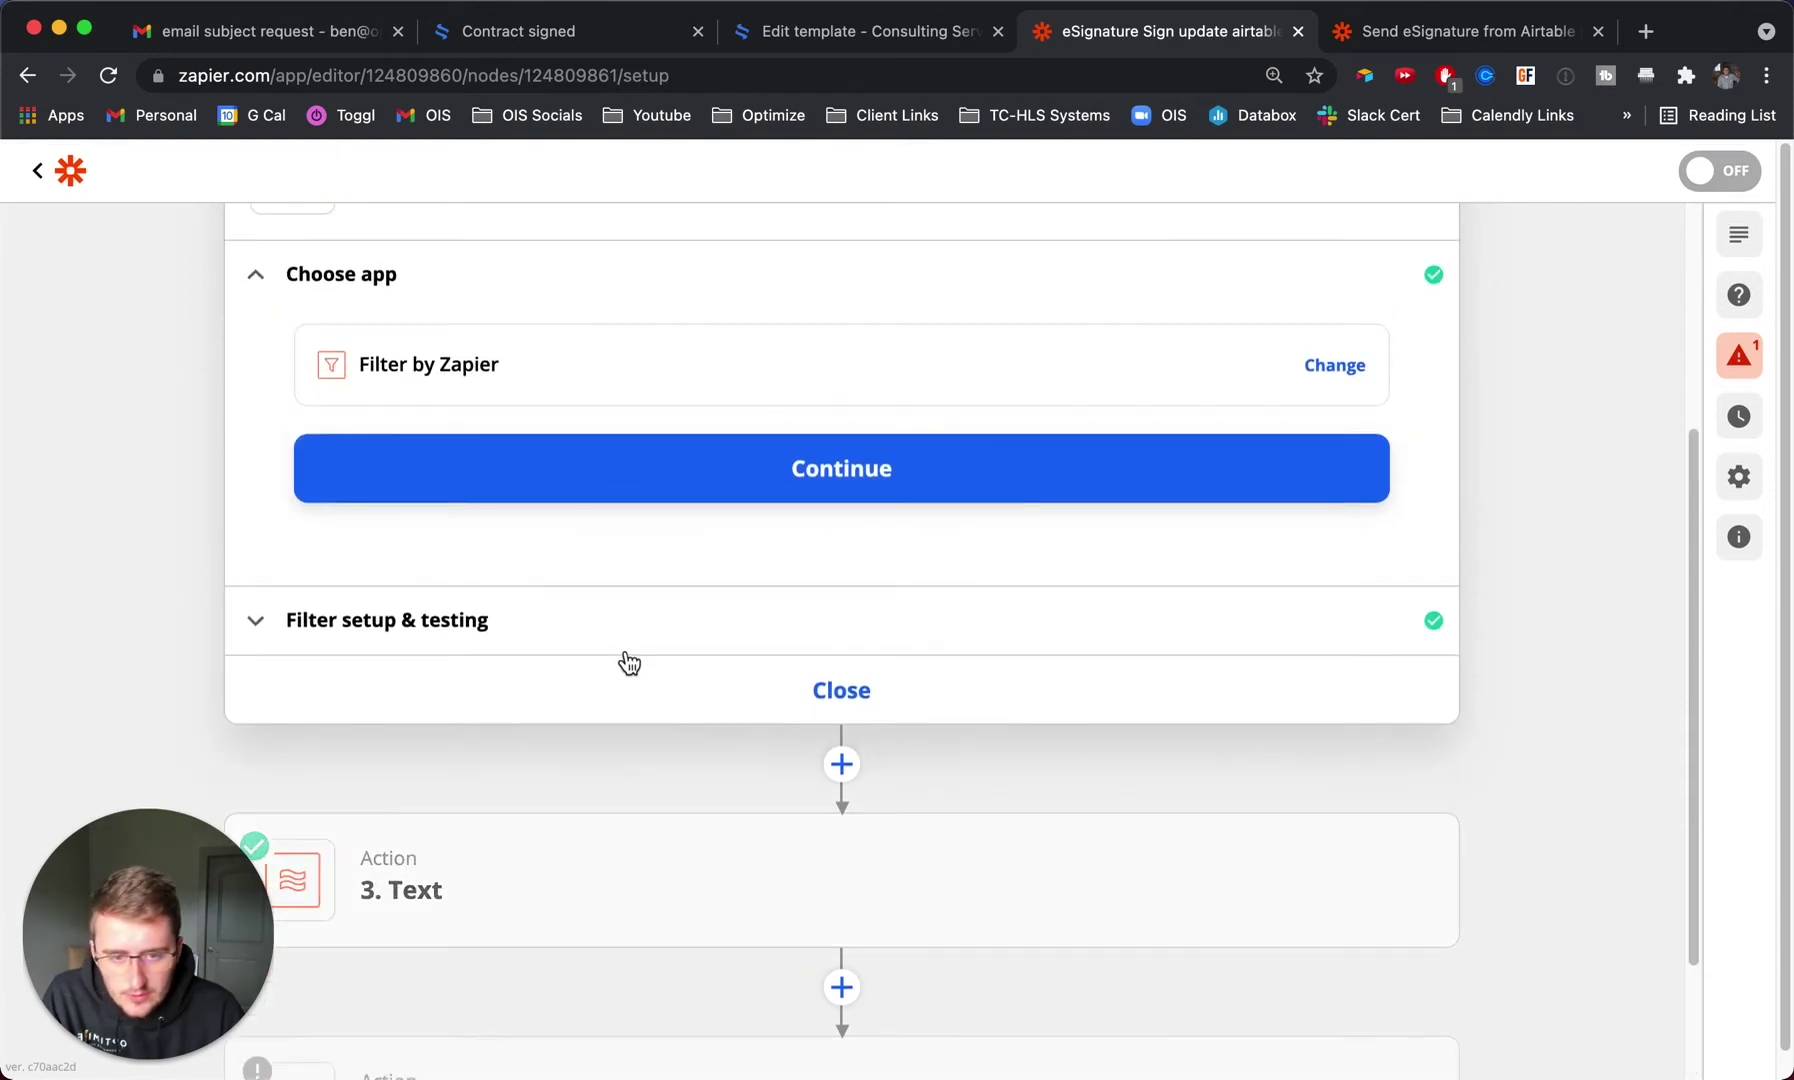
scroll(178, 505, "up", 3)
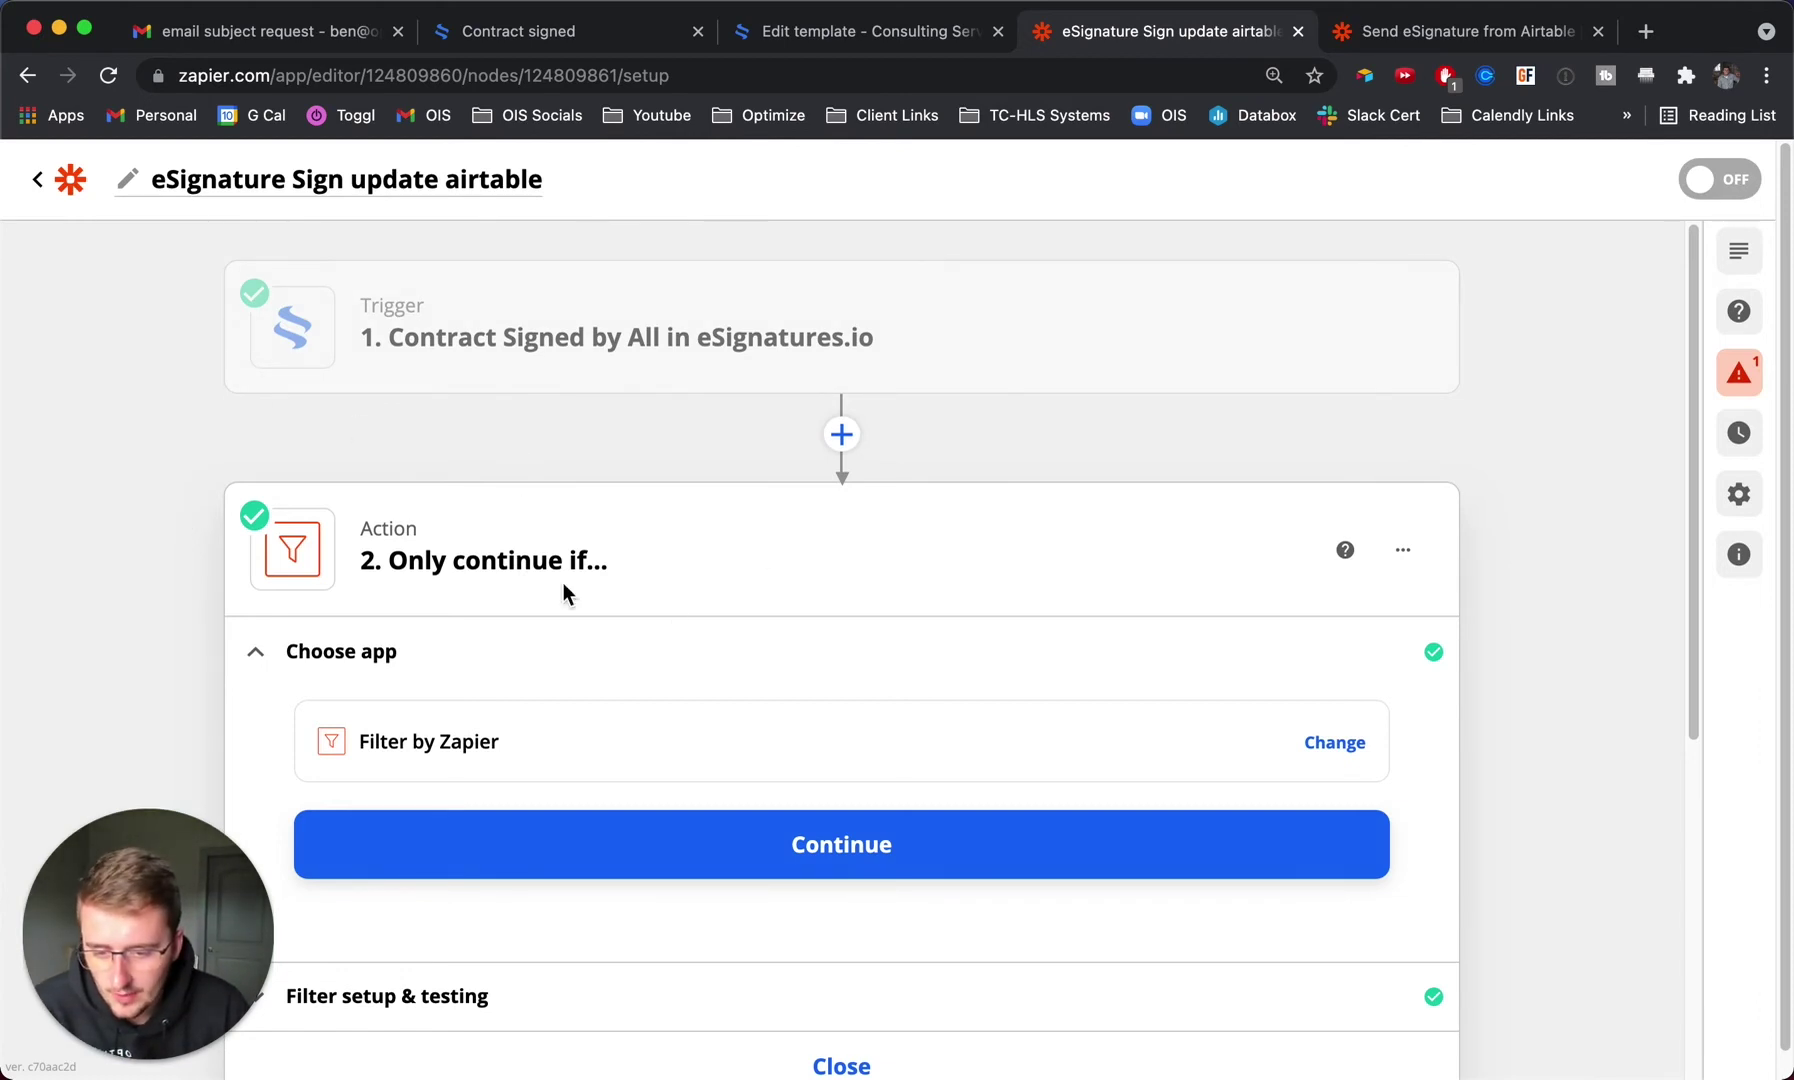
mouse_move(575, 324)
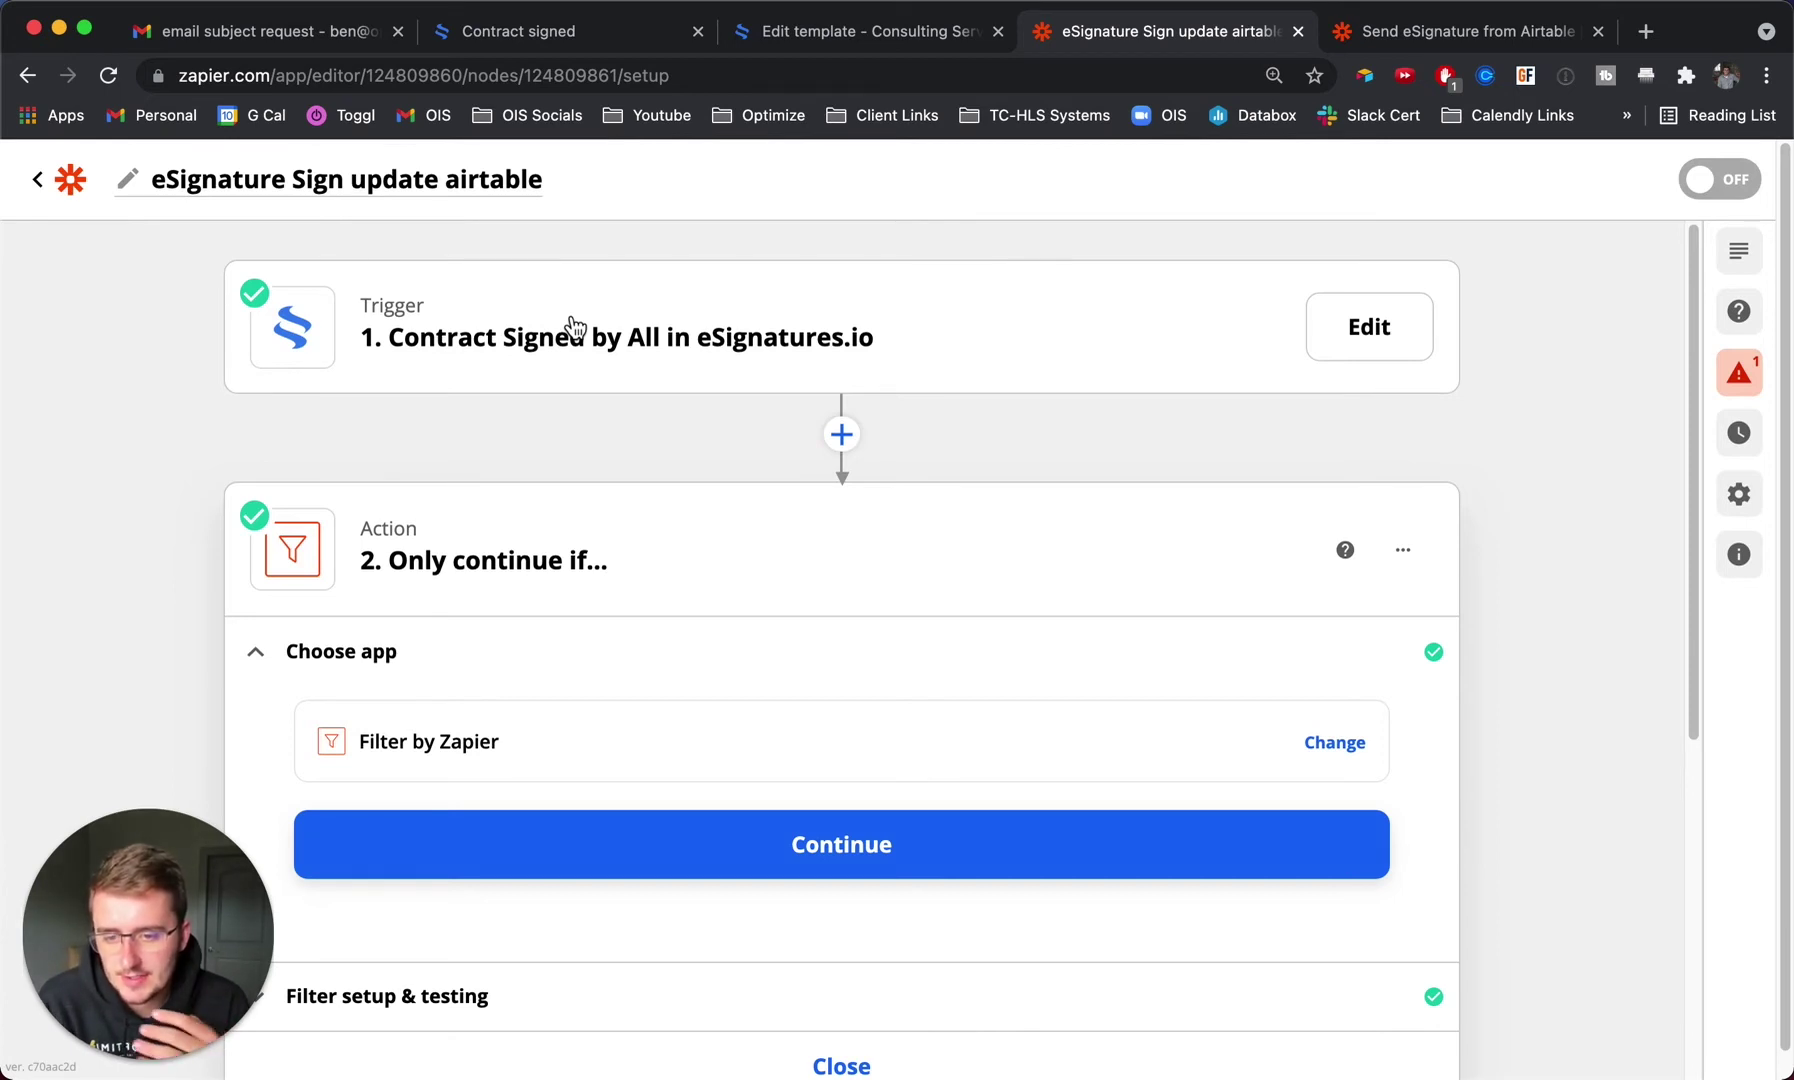
left_click(574, 328)
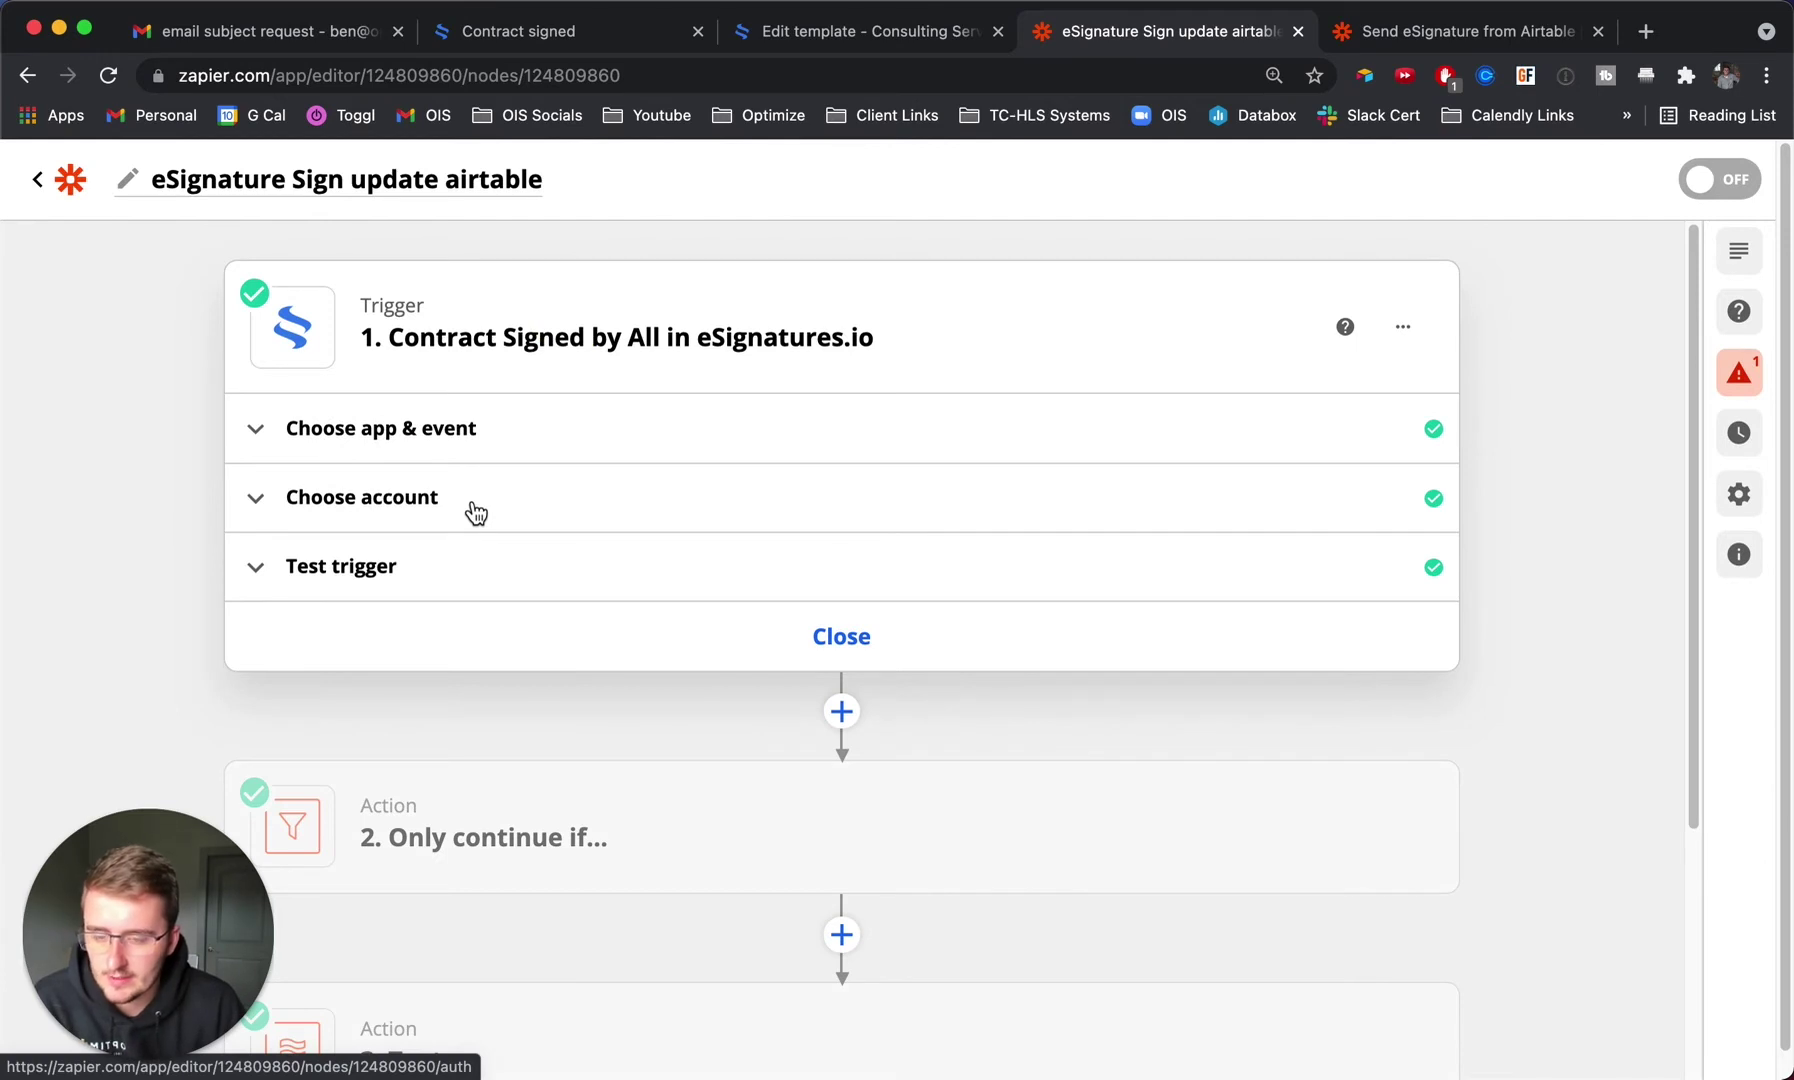
left_click(671, 816)
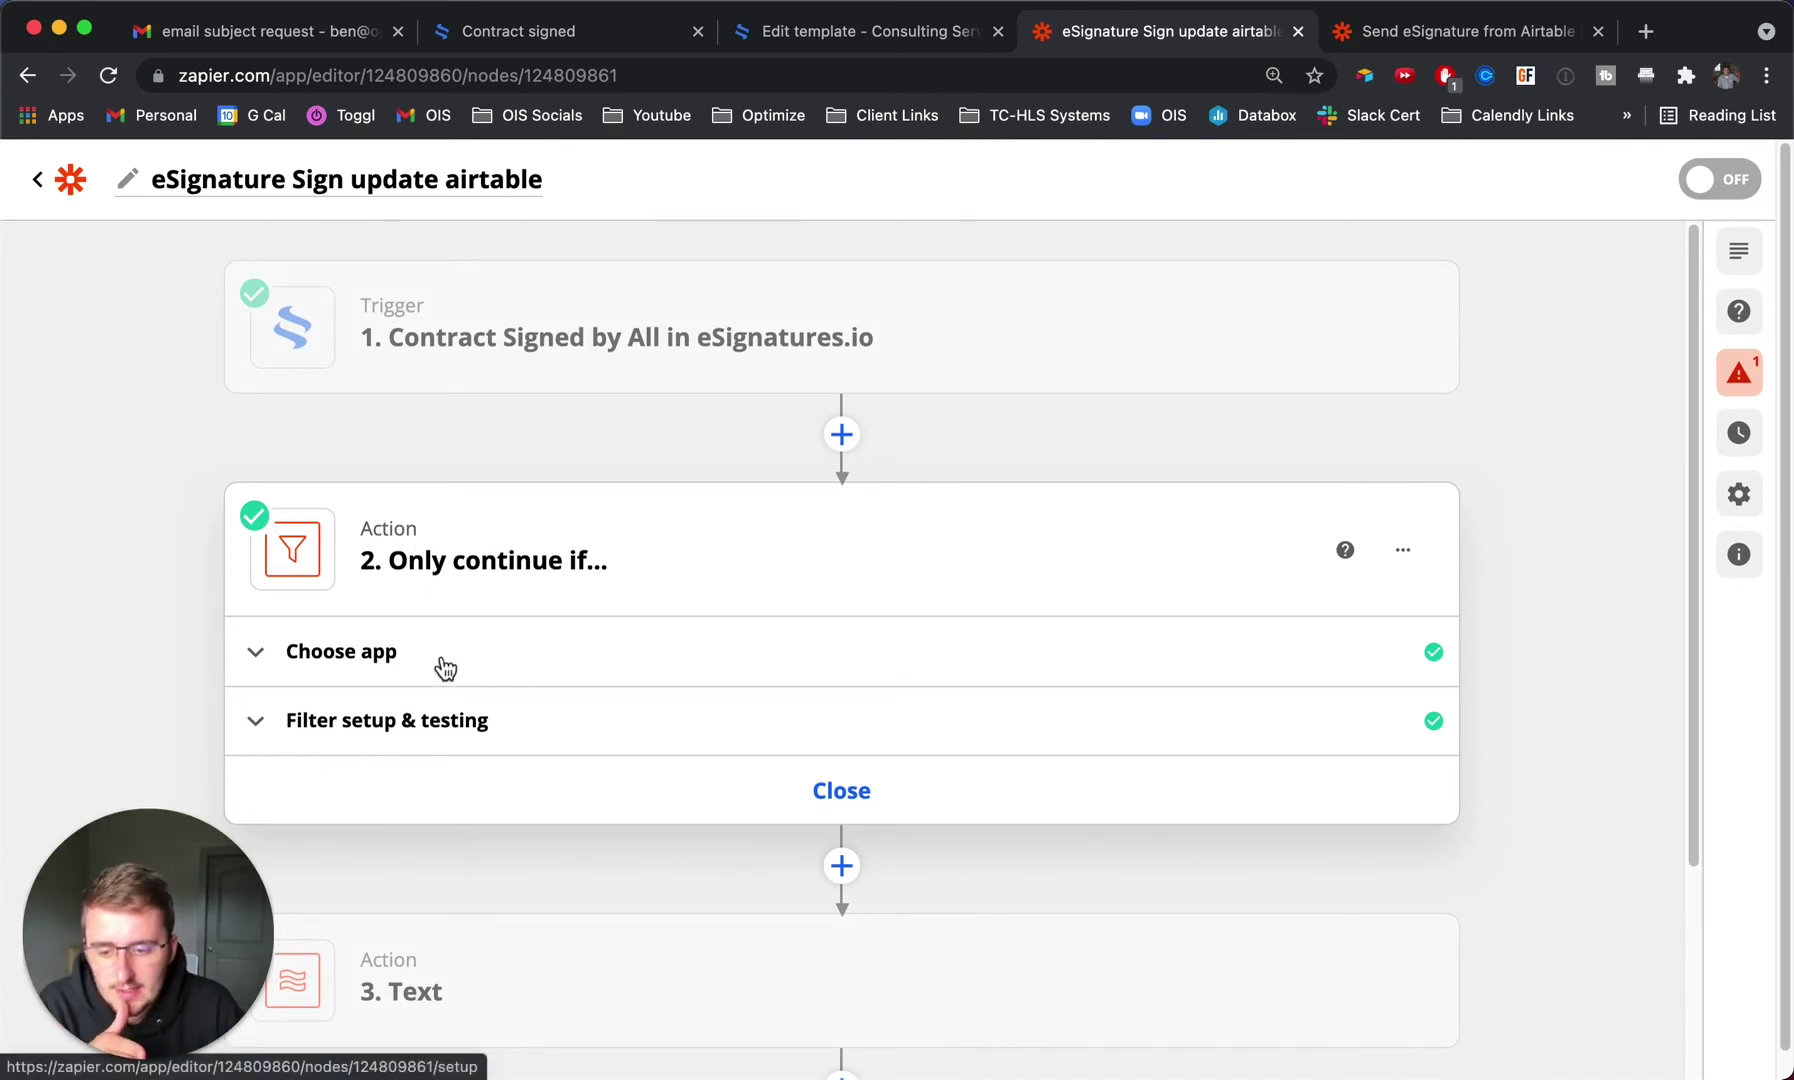
Check the 'Title contains Unique' condition and test it, confirming the zap would continue.
left_click(436, 712)
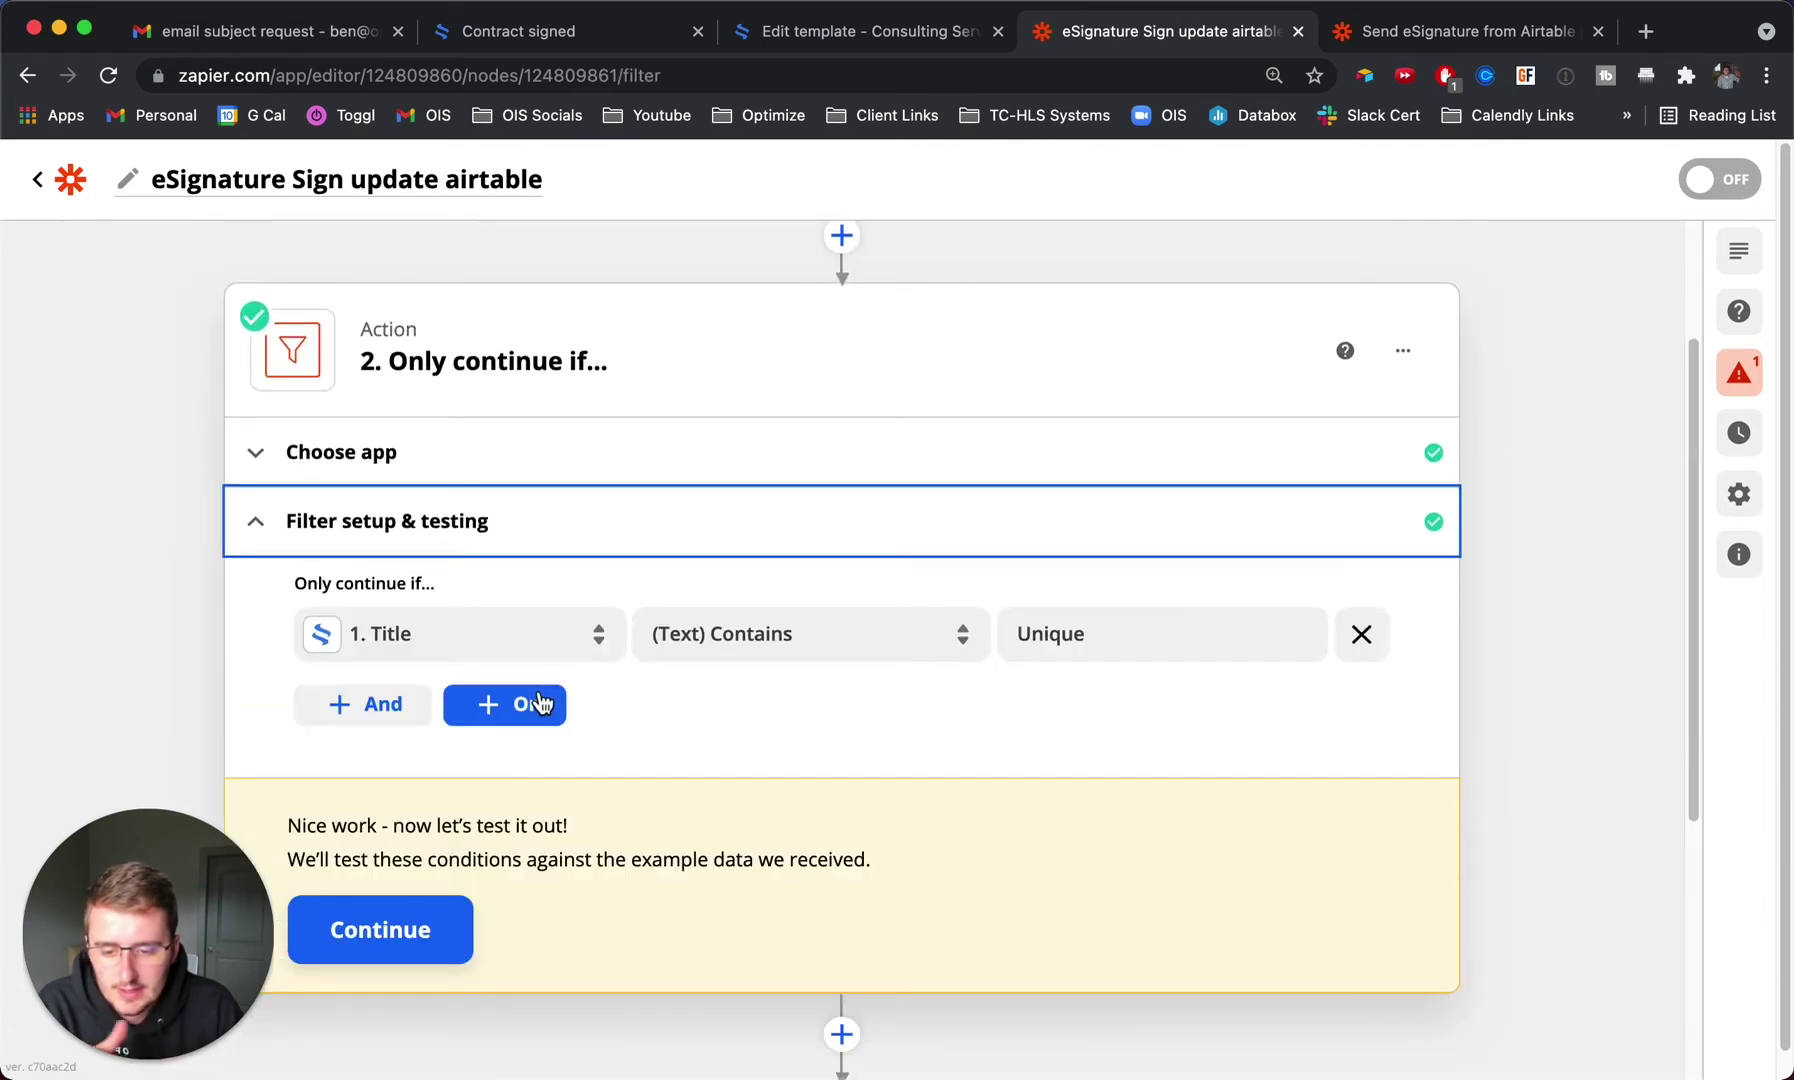
left_click(485, 636)
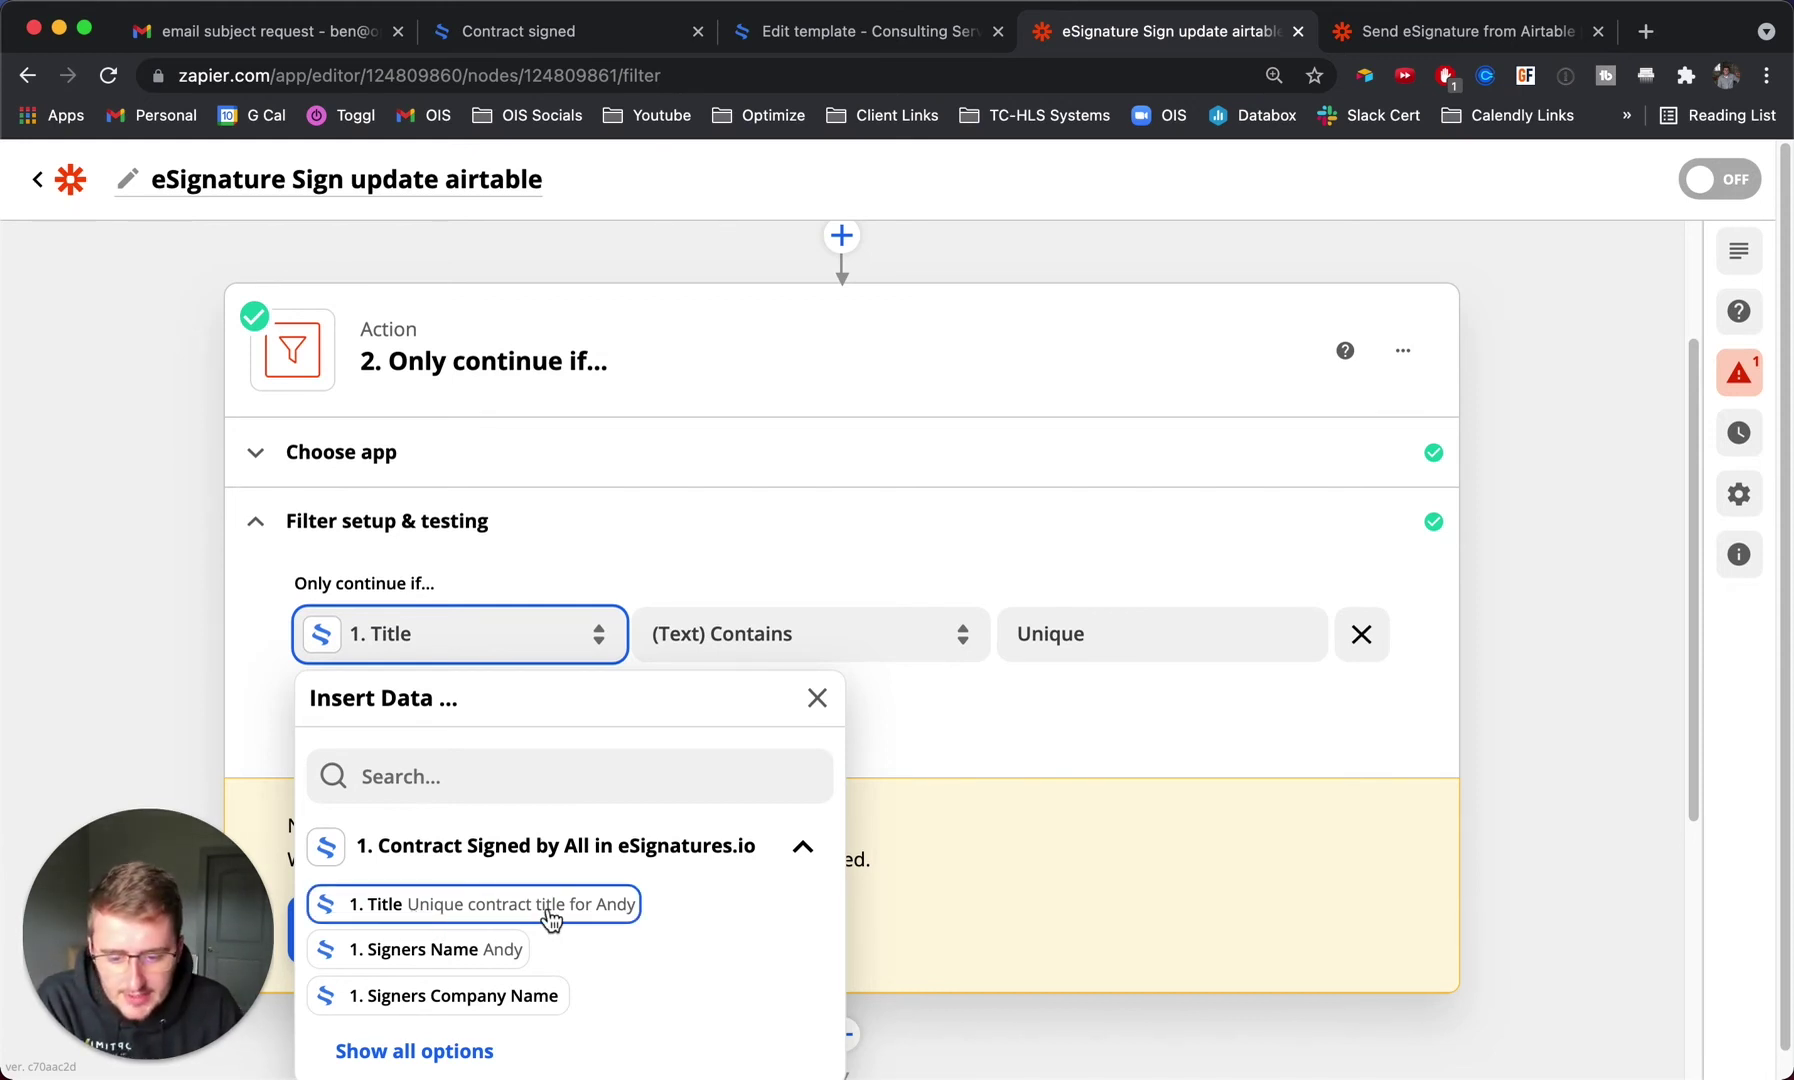
left_click(1171, 728)
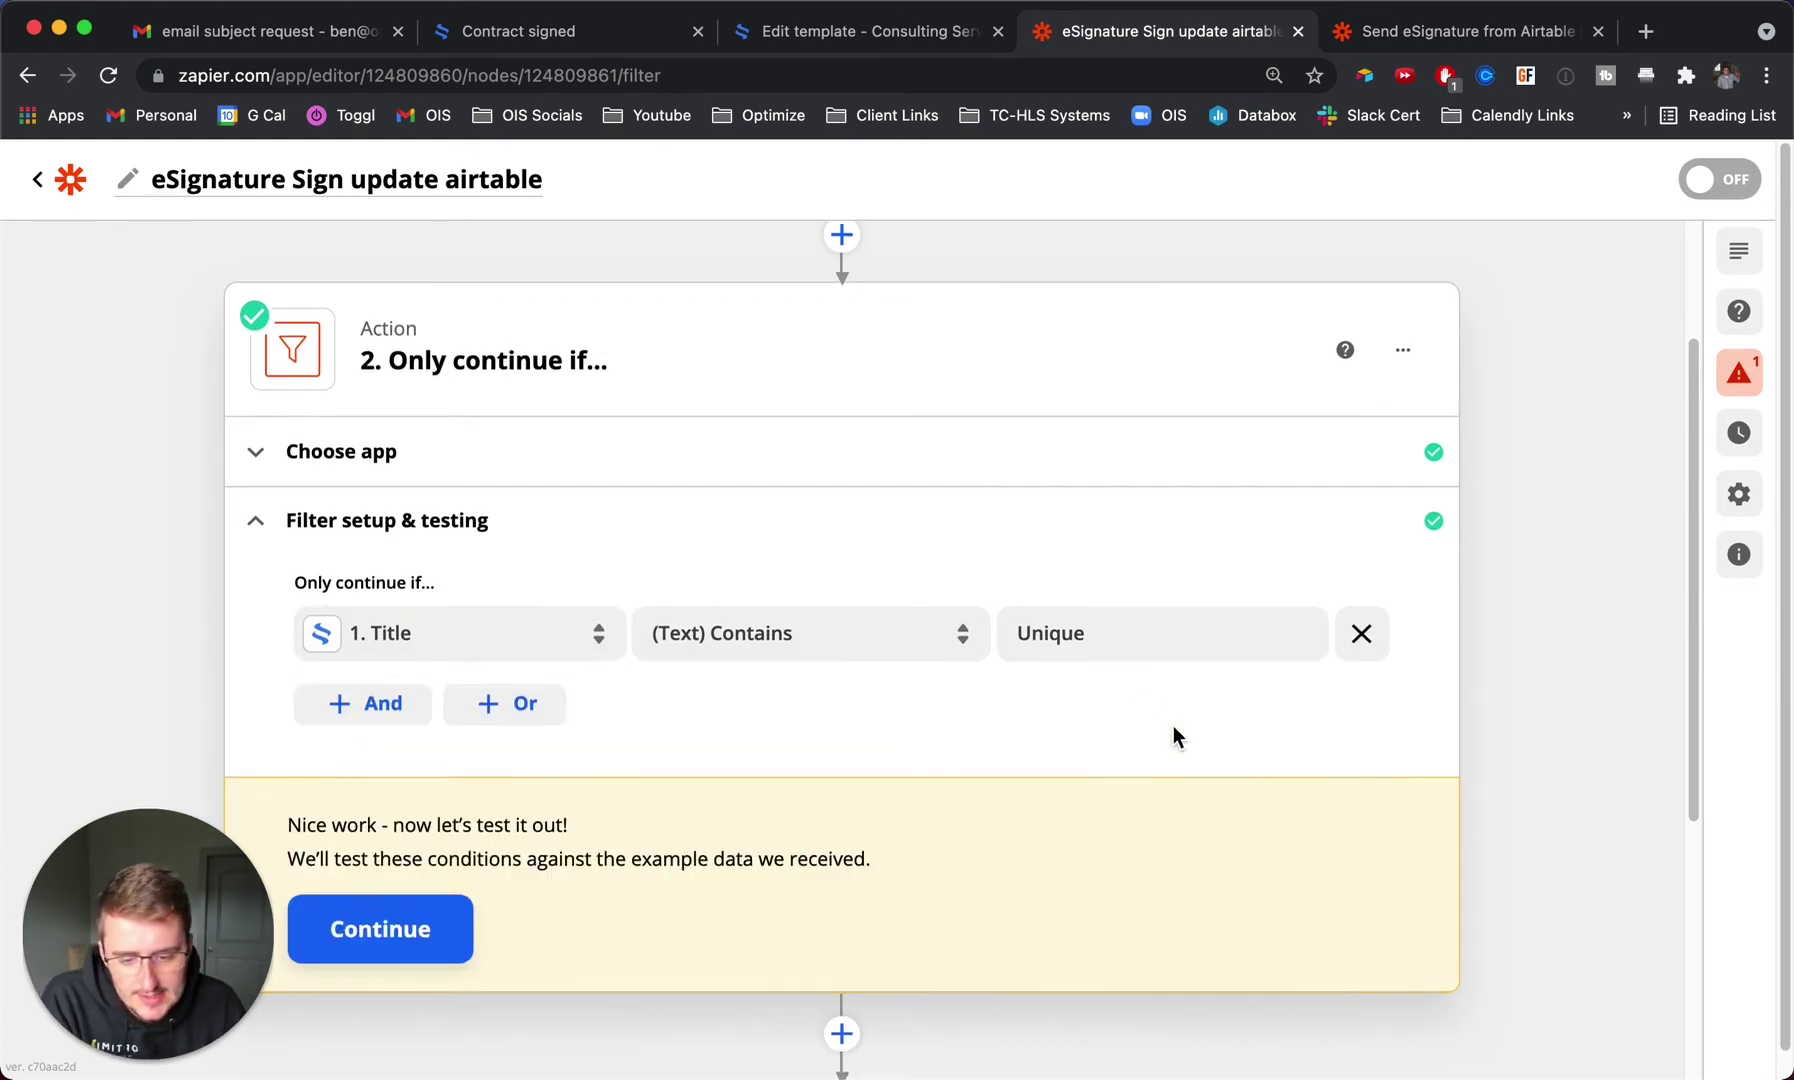
scroll(760, 810, "down", 1)
left_click(362, 878)
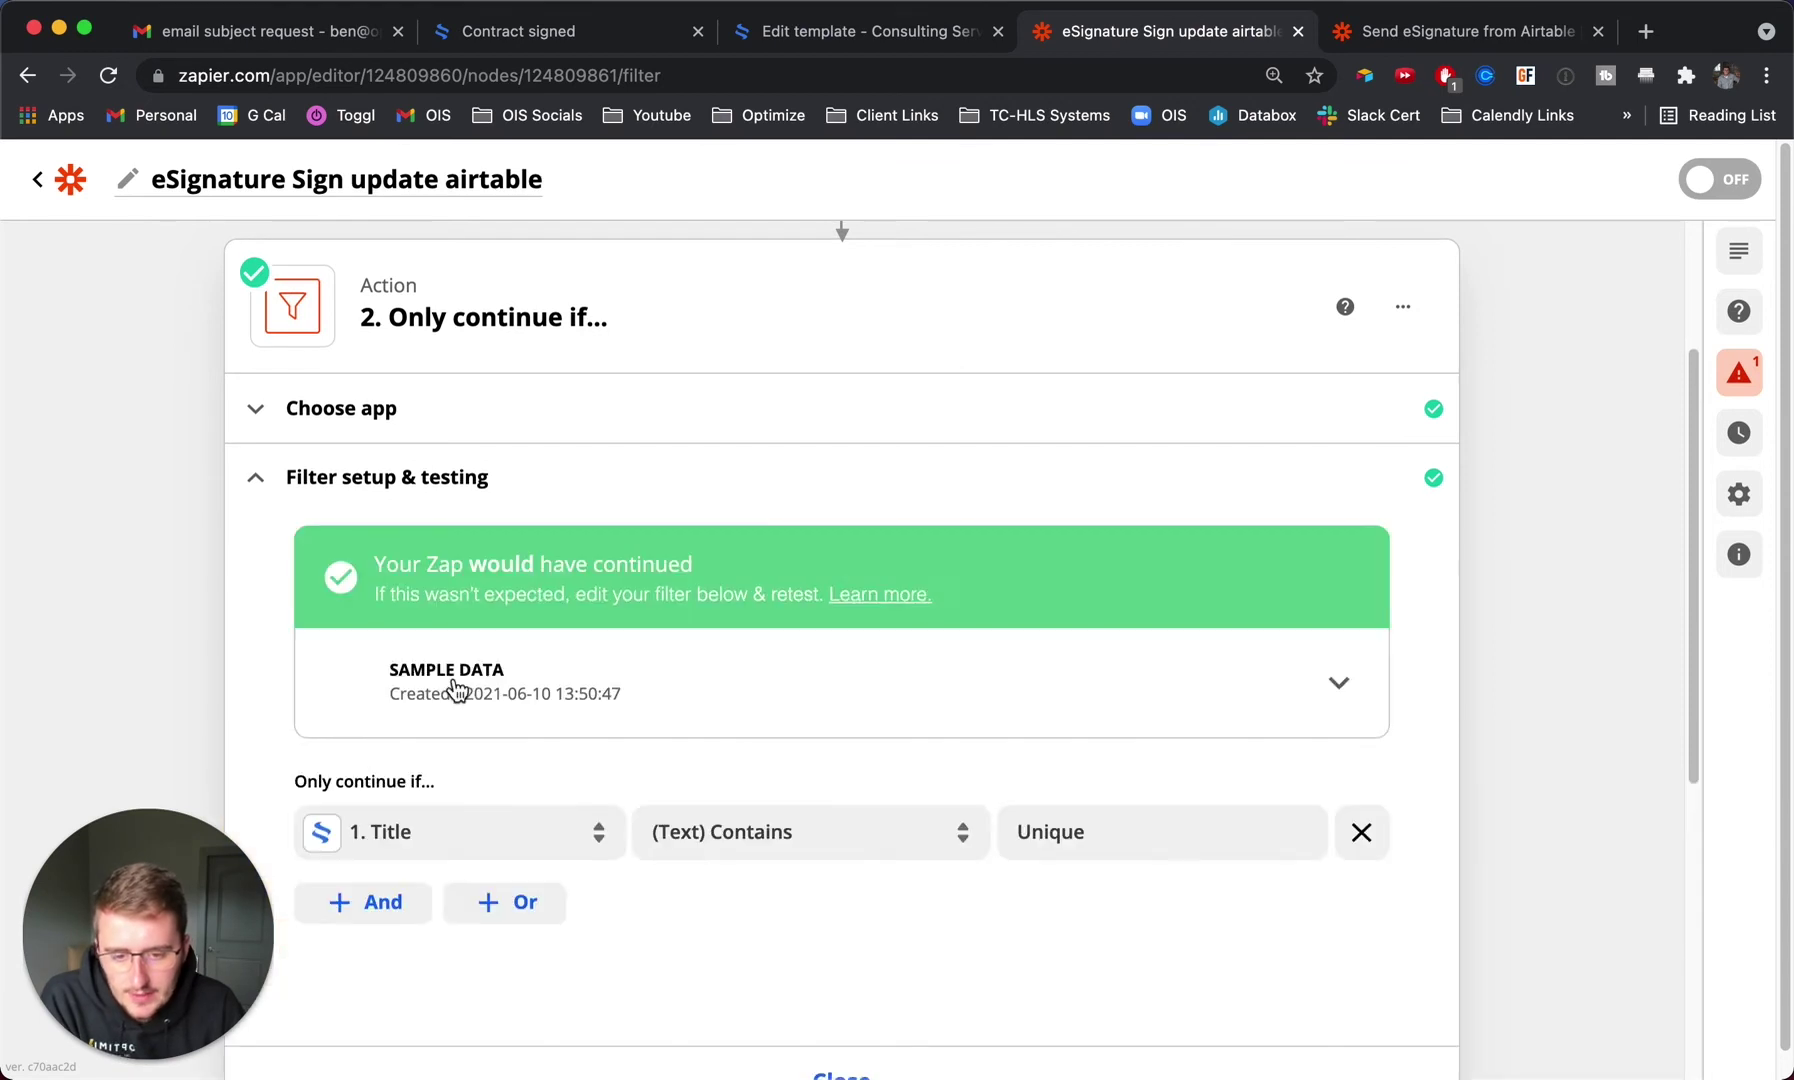
scroll(883, 605, "down", 3)
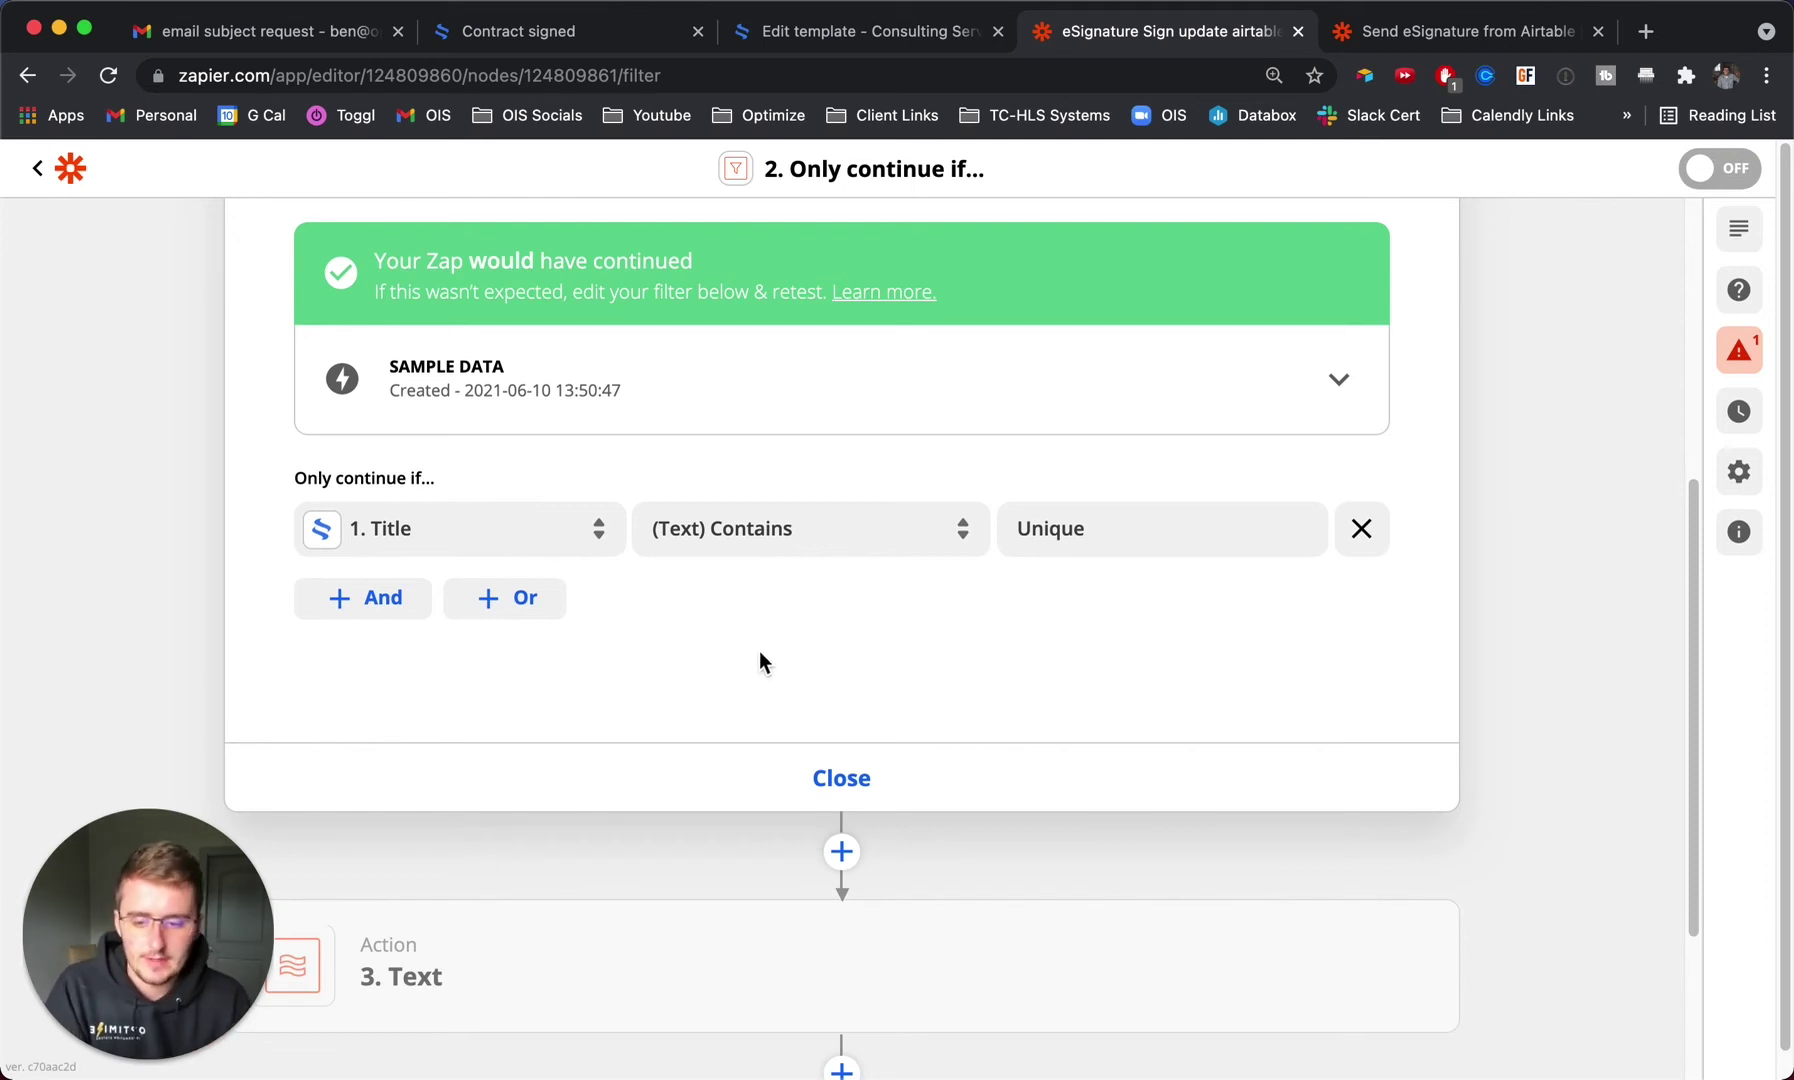
scroll(685, 687, "up", 3)
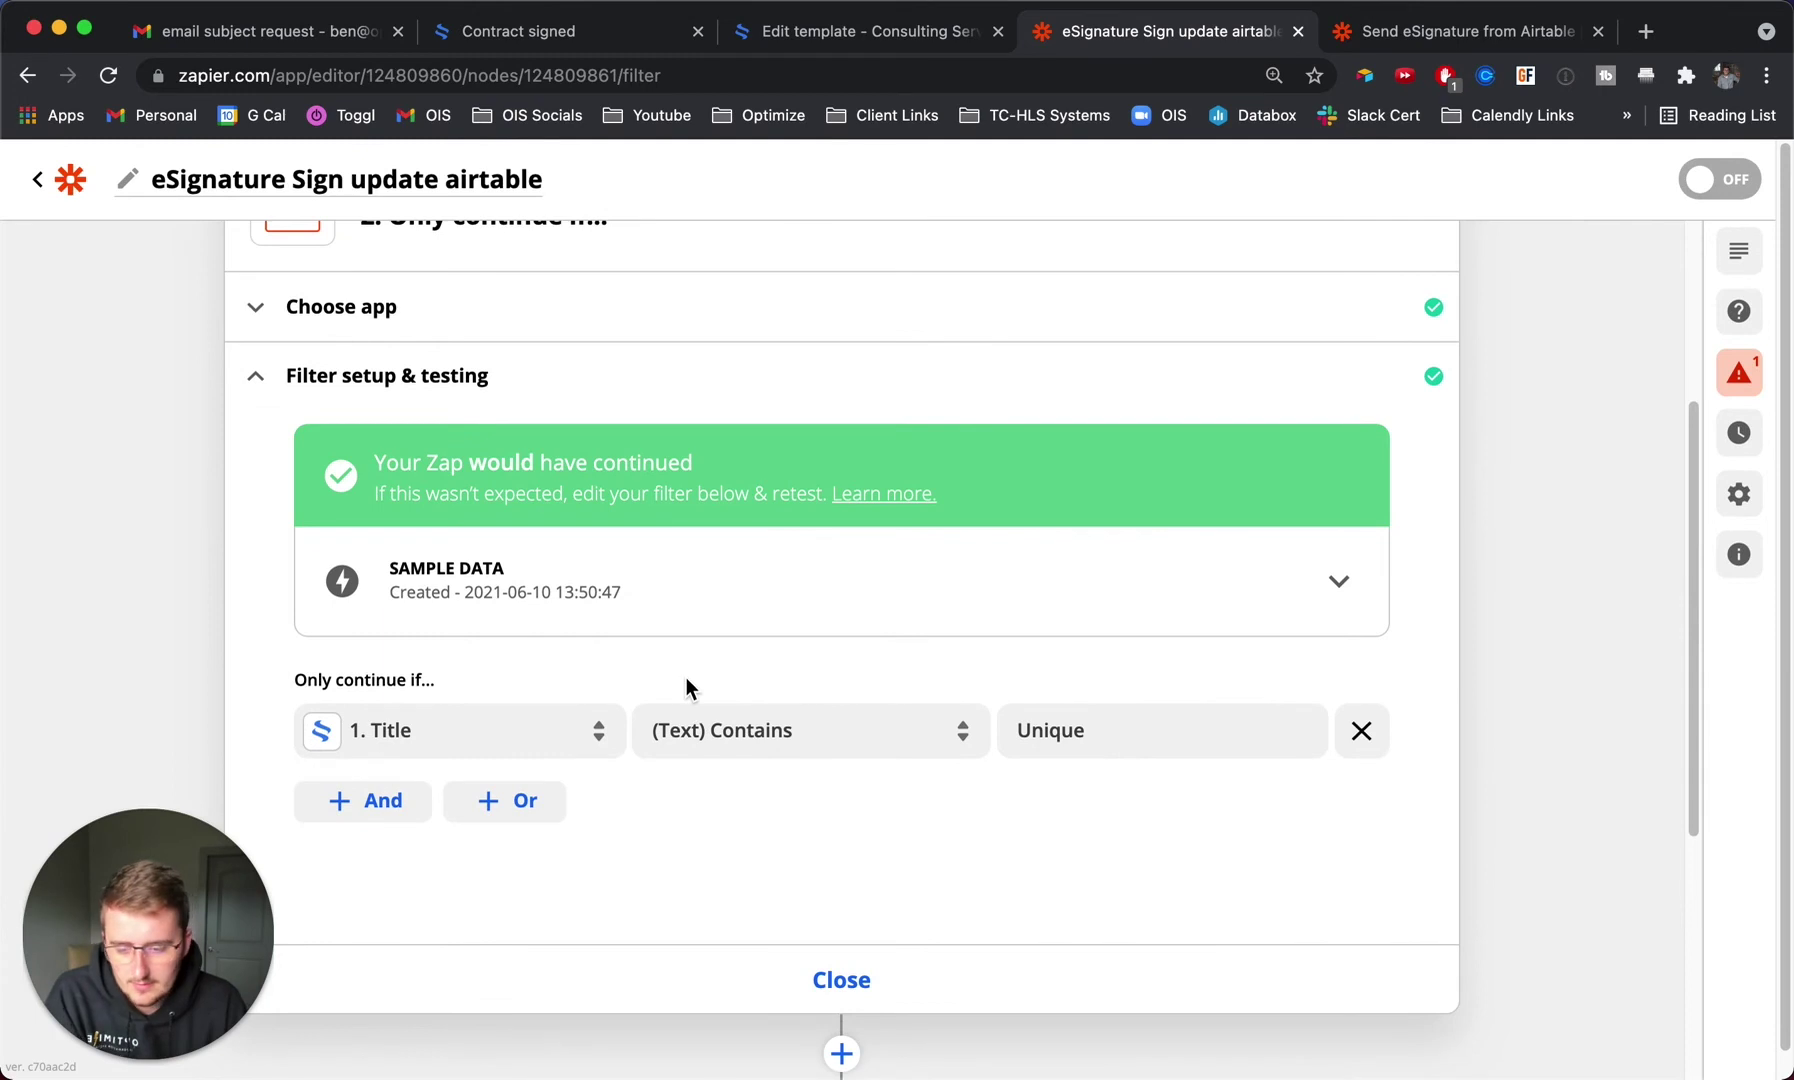
scroll(685, 687, "down", 3)
Close the filter step and open the Text formatter step's action setup.
left_click(841, 843)
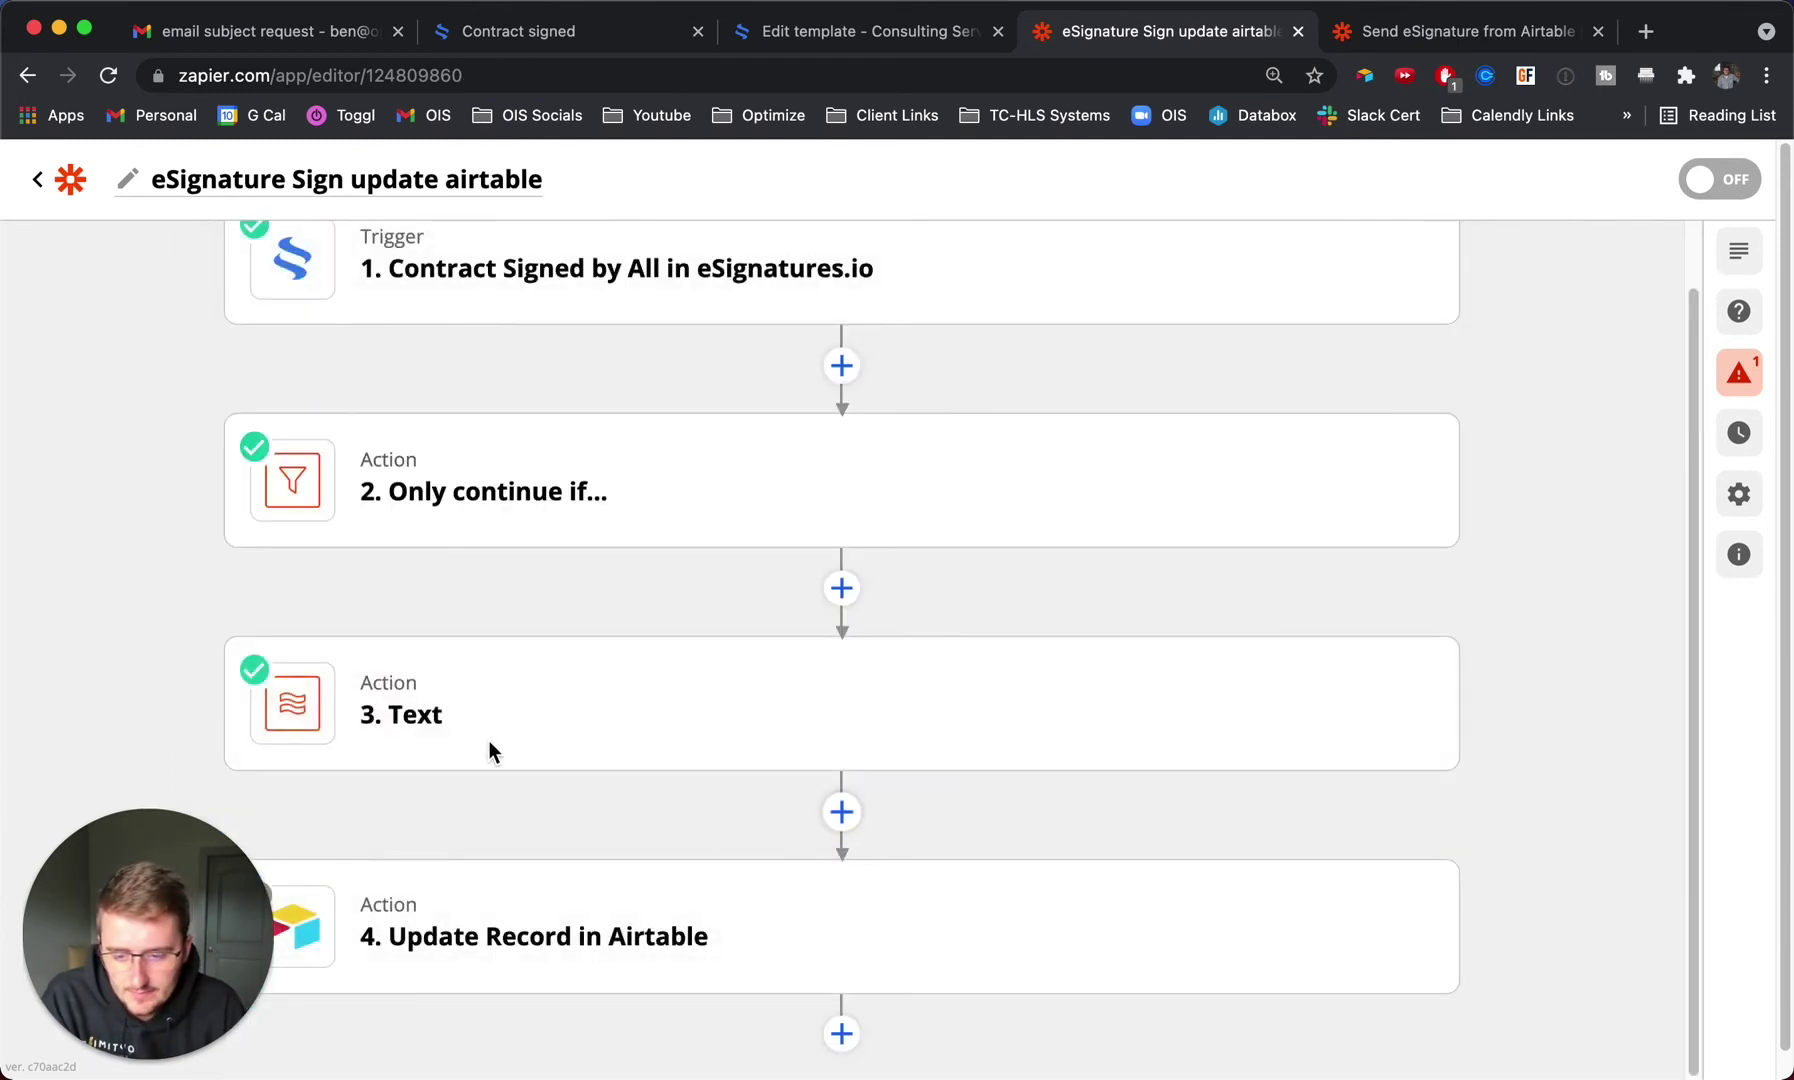
mouse_move(400, 685)
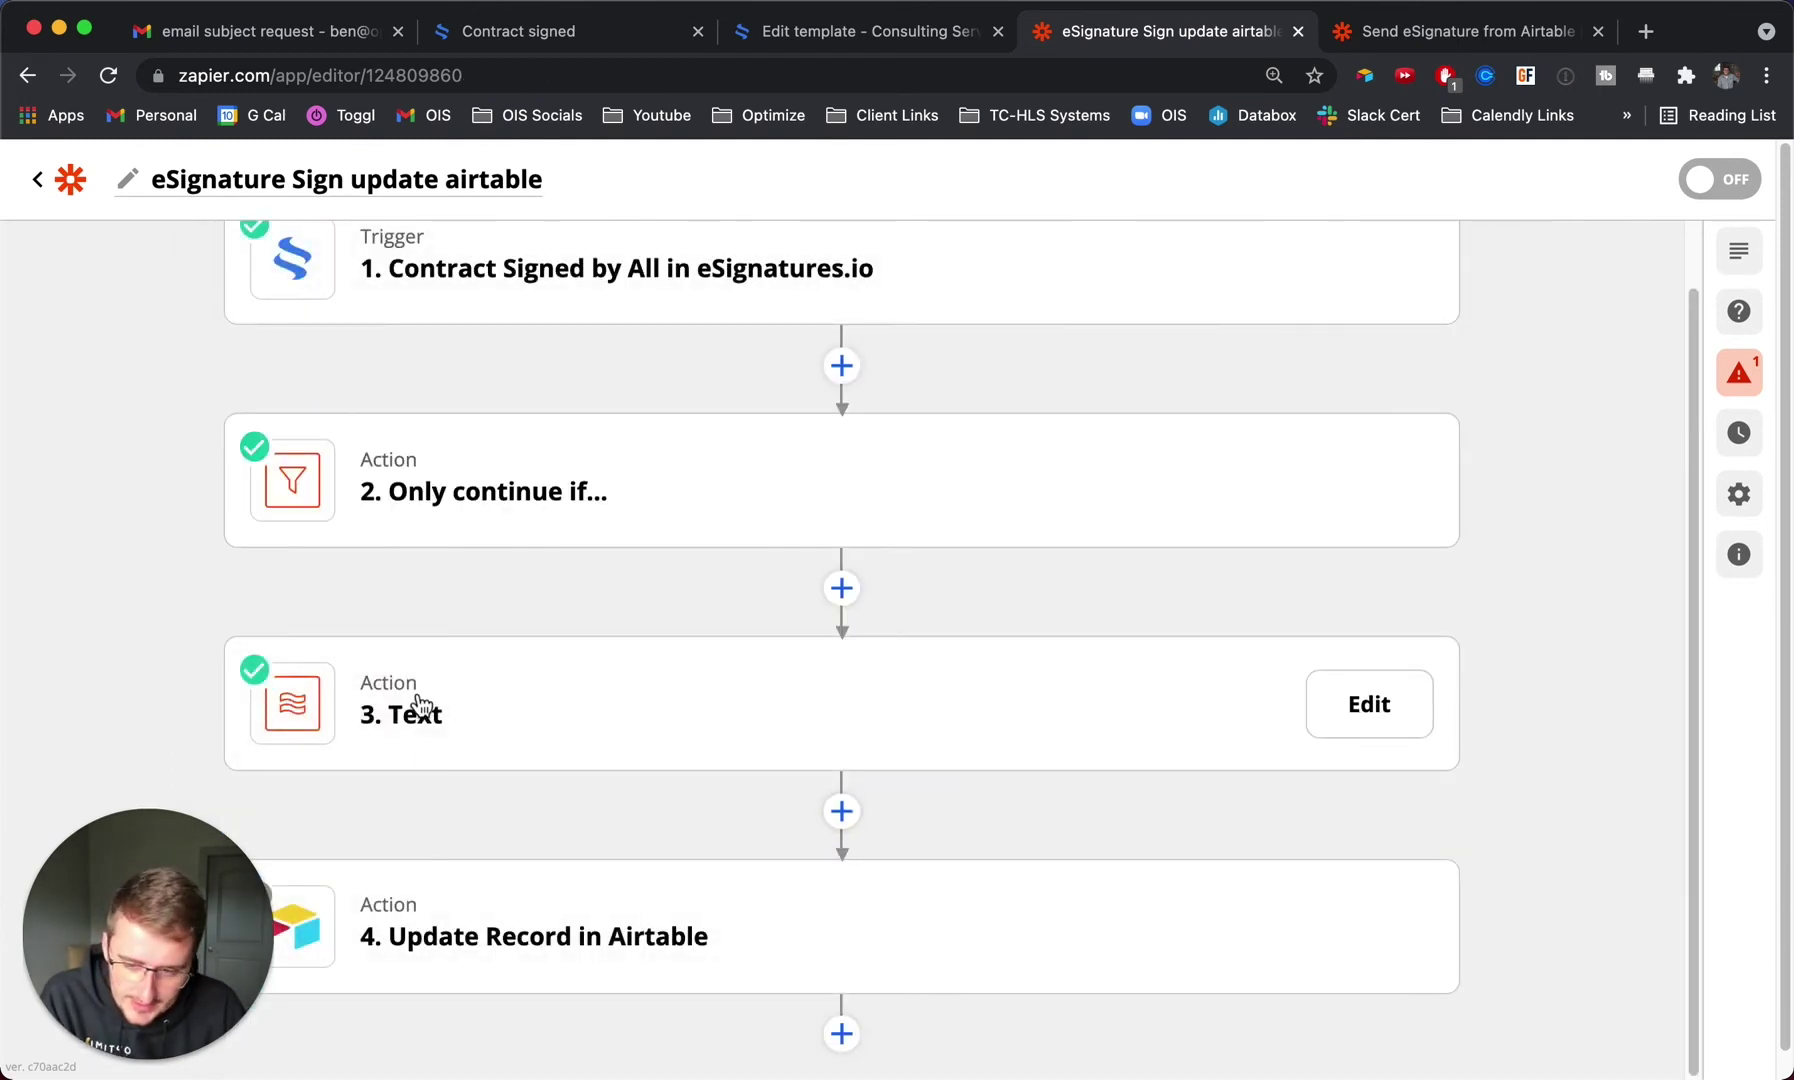
left_click(418, 705)
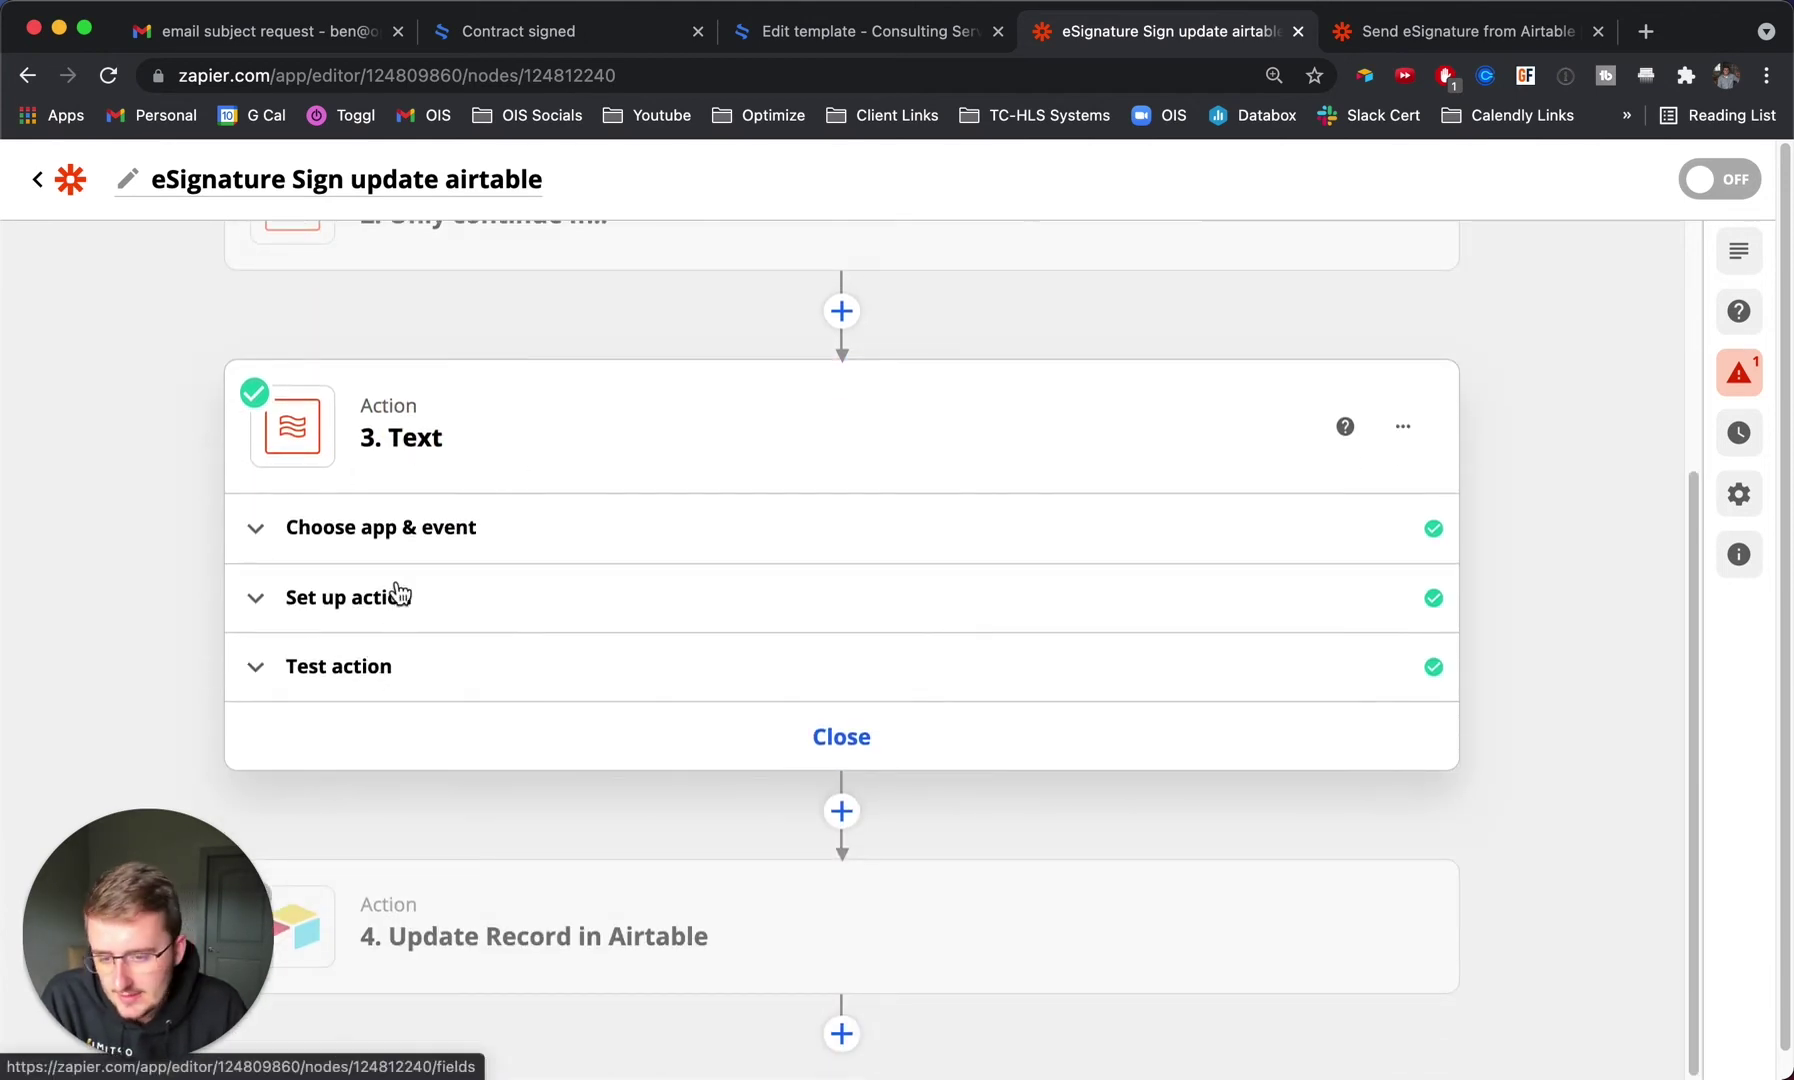
left_click(400, 596)
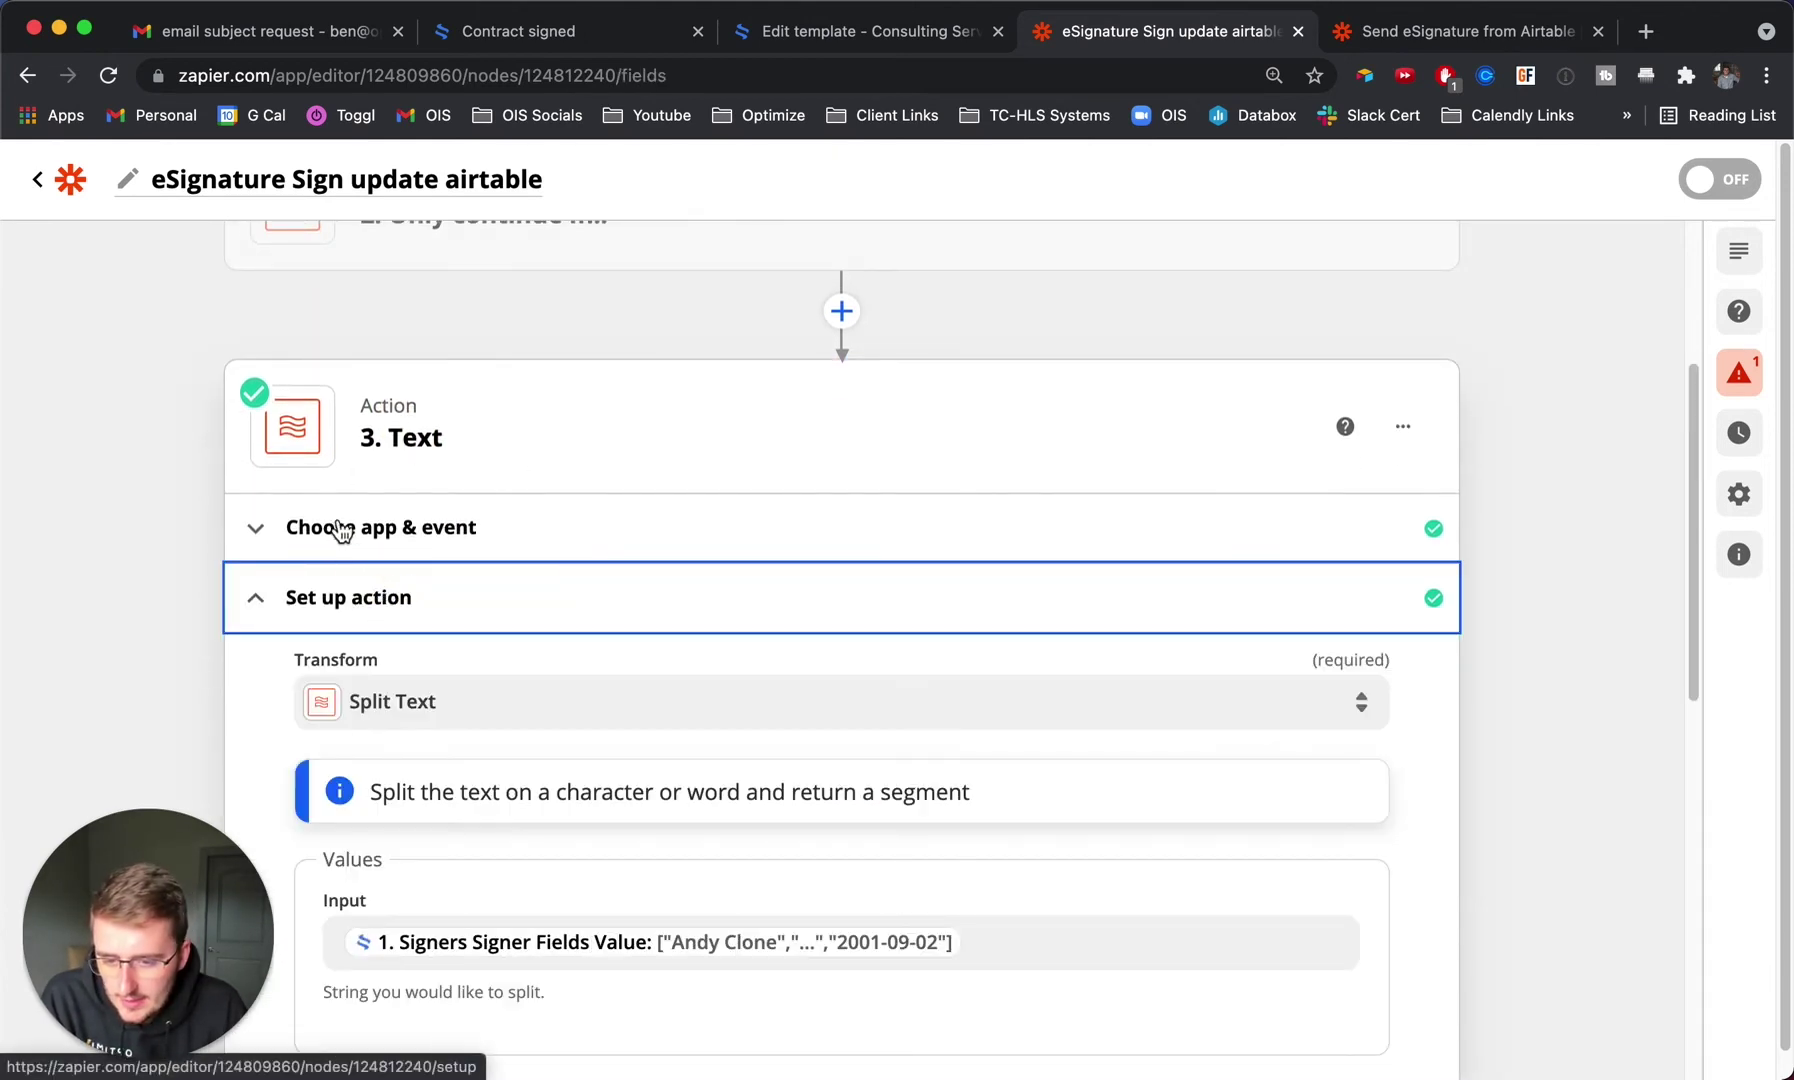
left_click(335, 523)
scroll(462, 650, "down", 1)
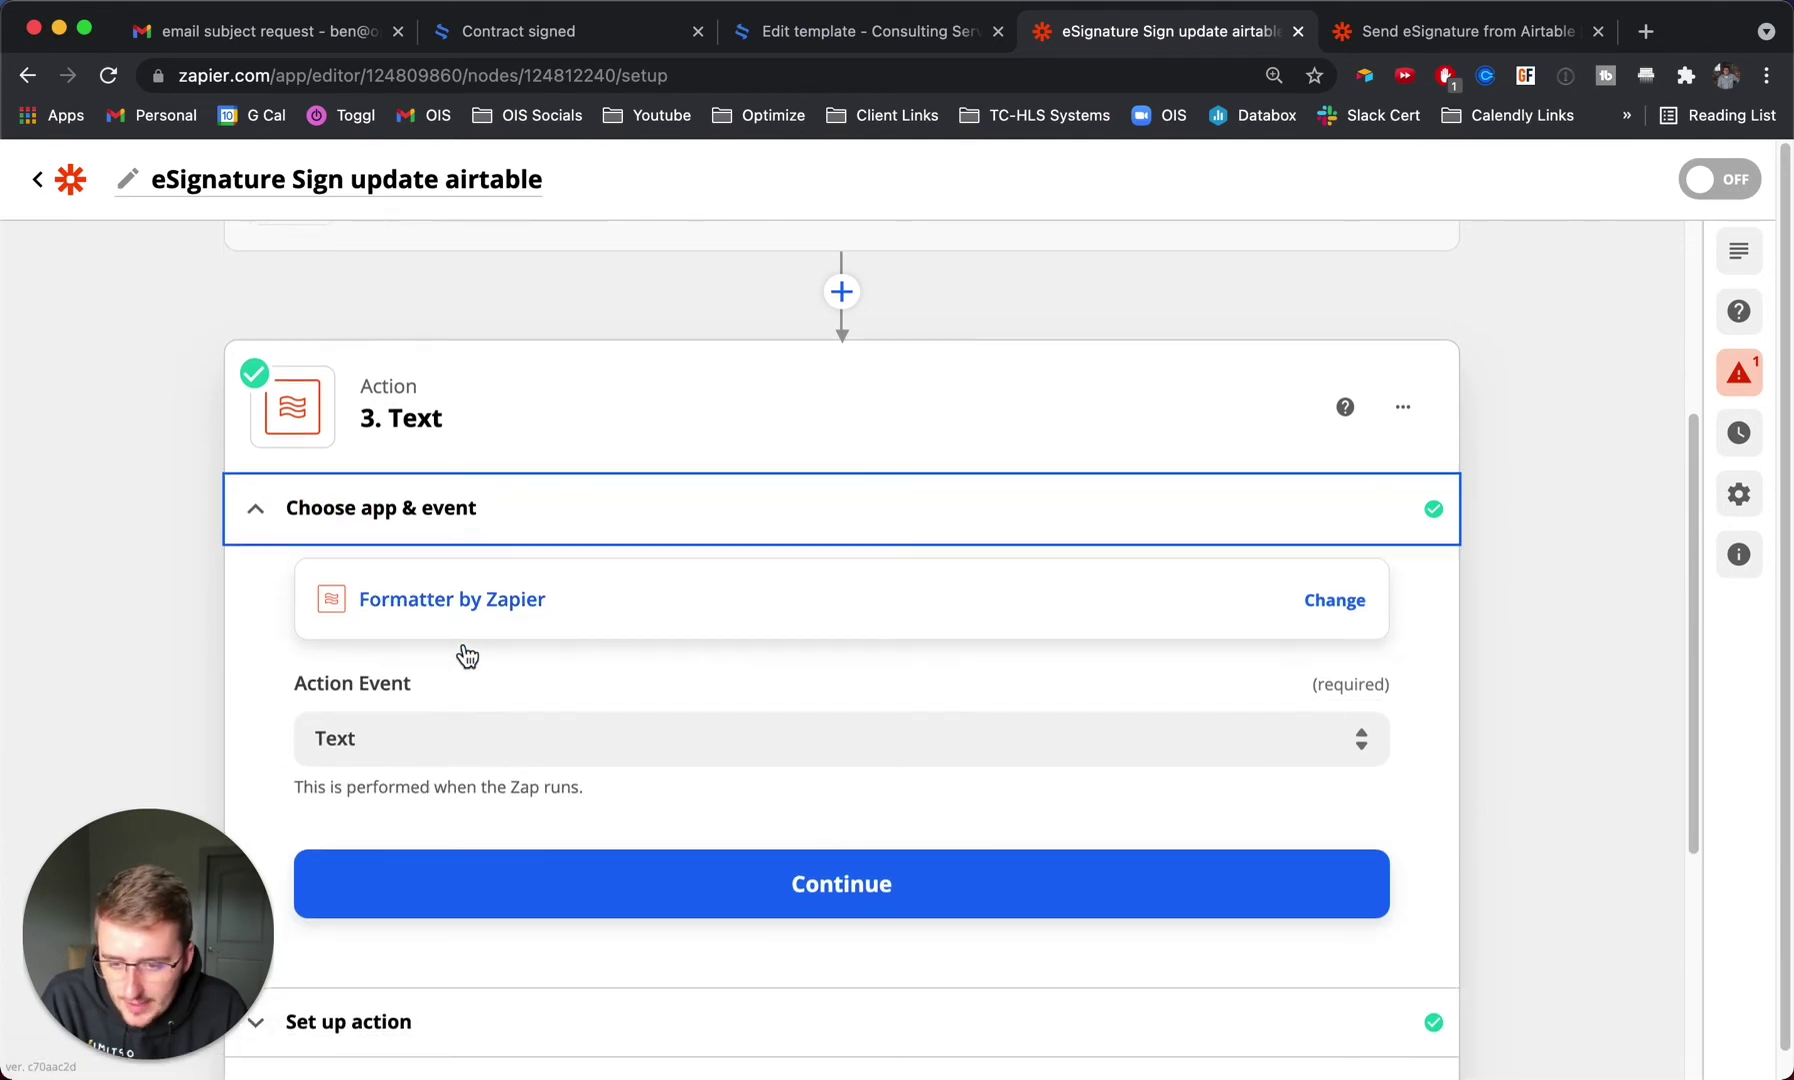
scroll(374, 726, "down", 3)
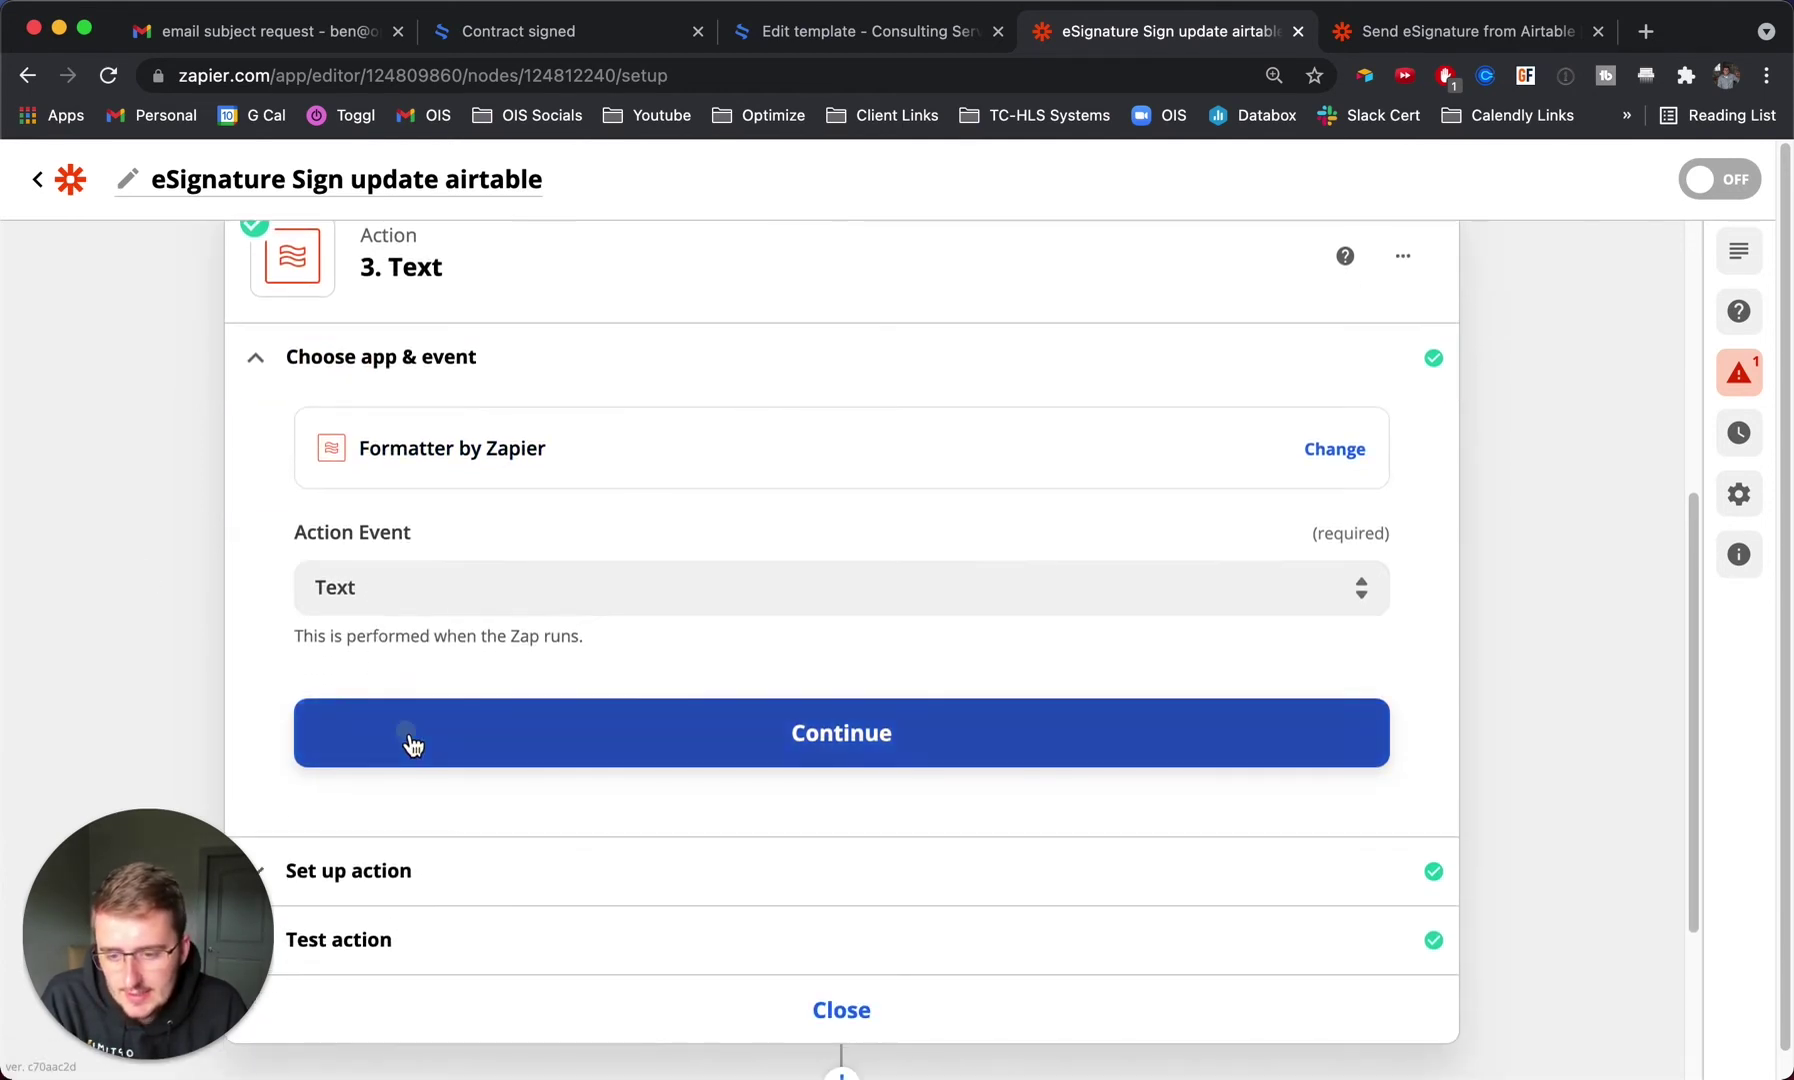
left_click(408, 740)
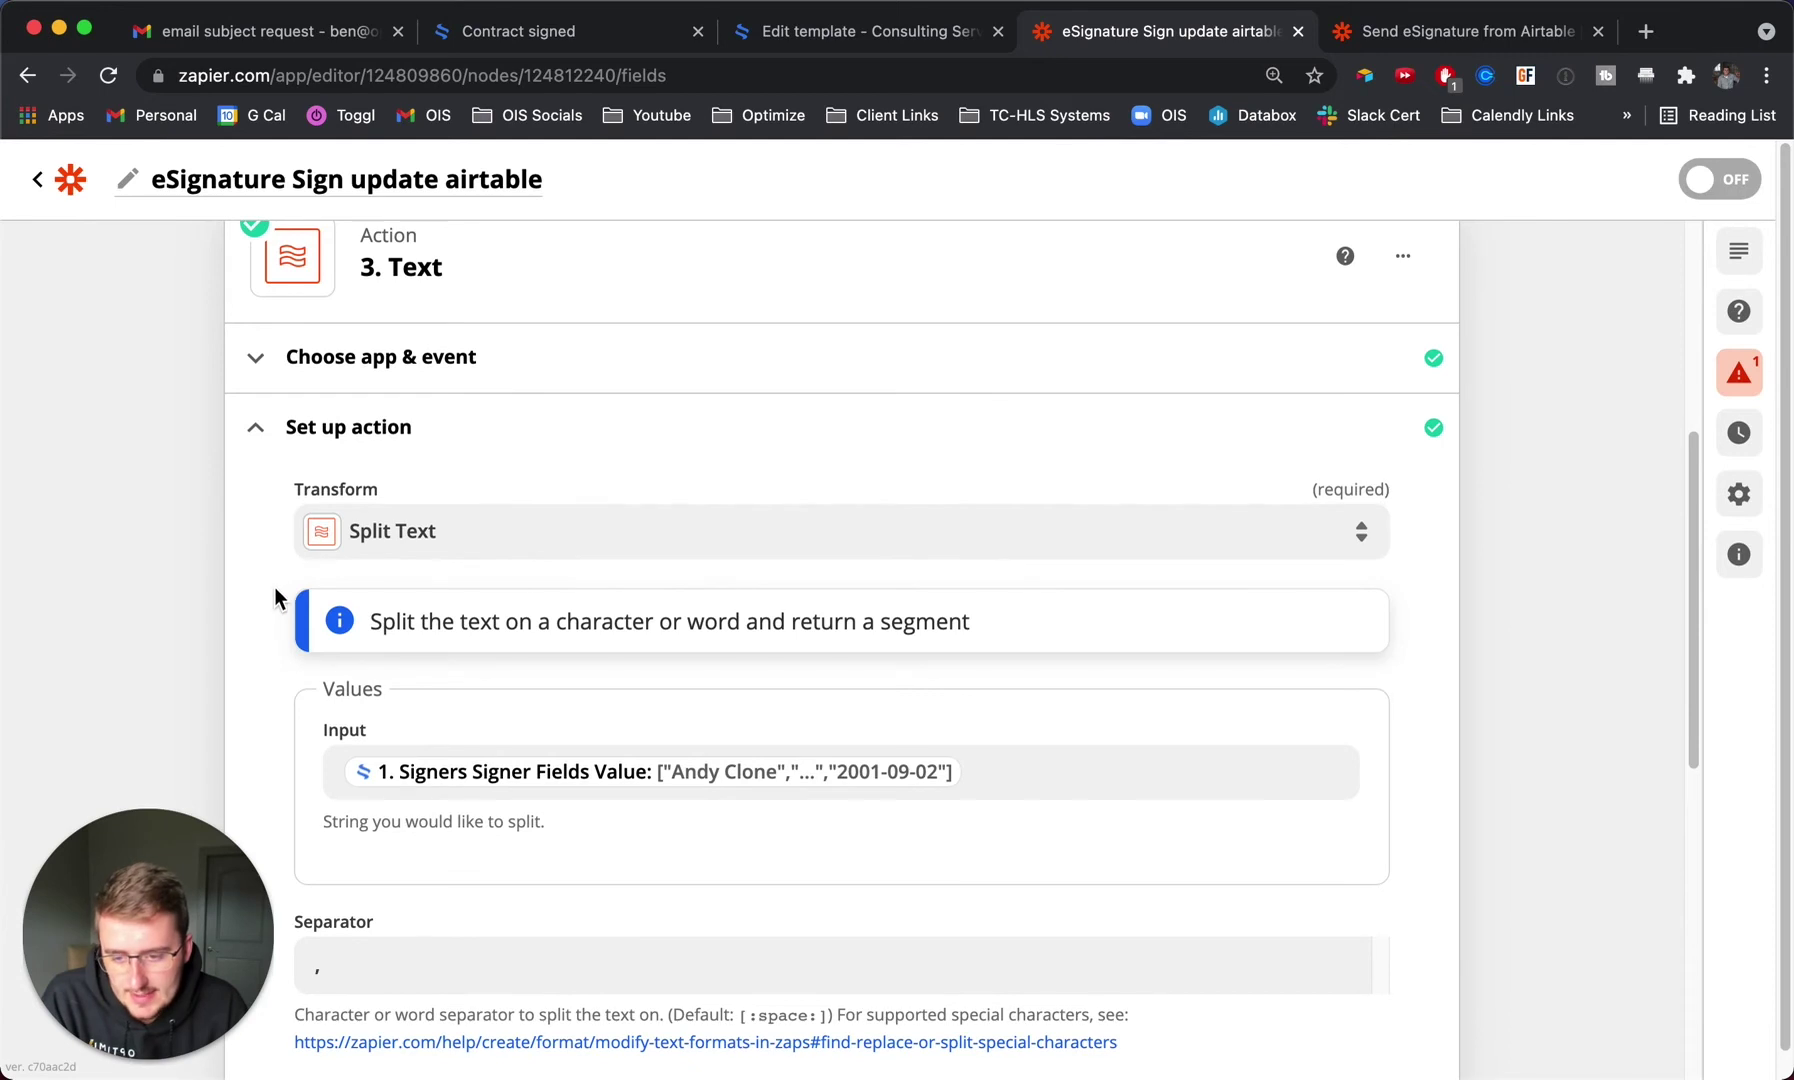
scroll(273, 587, "down", 5)
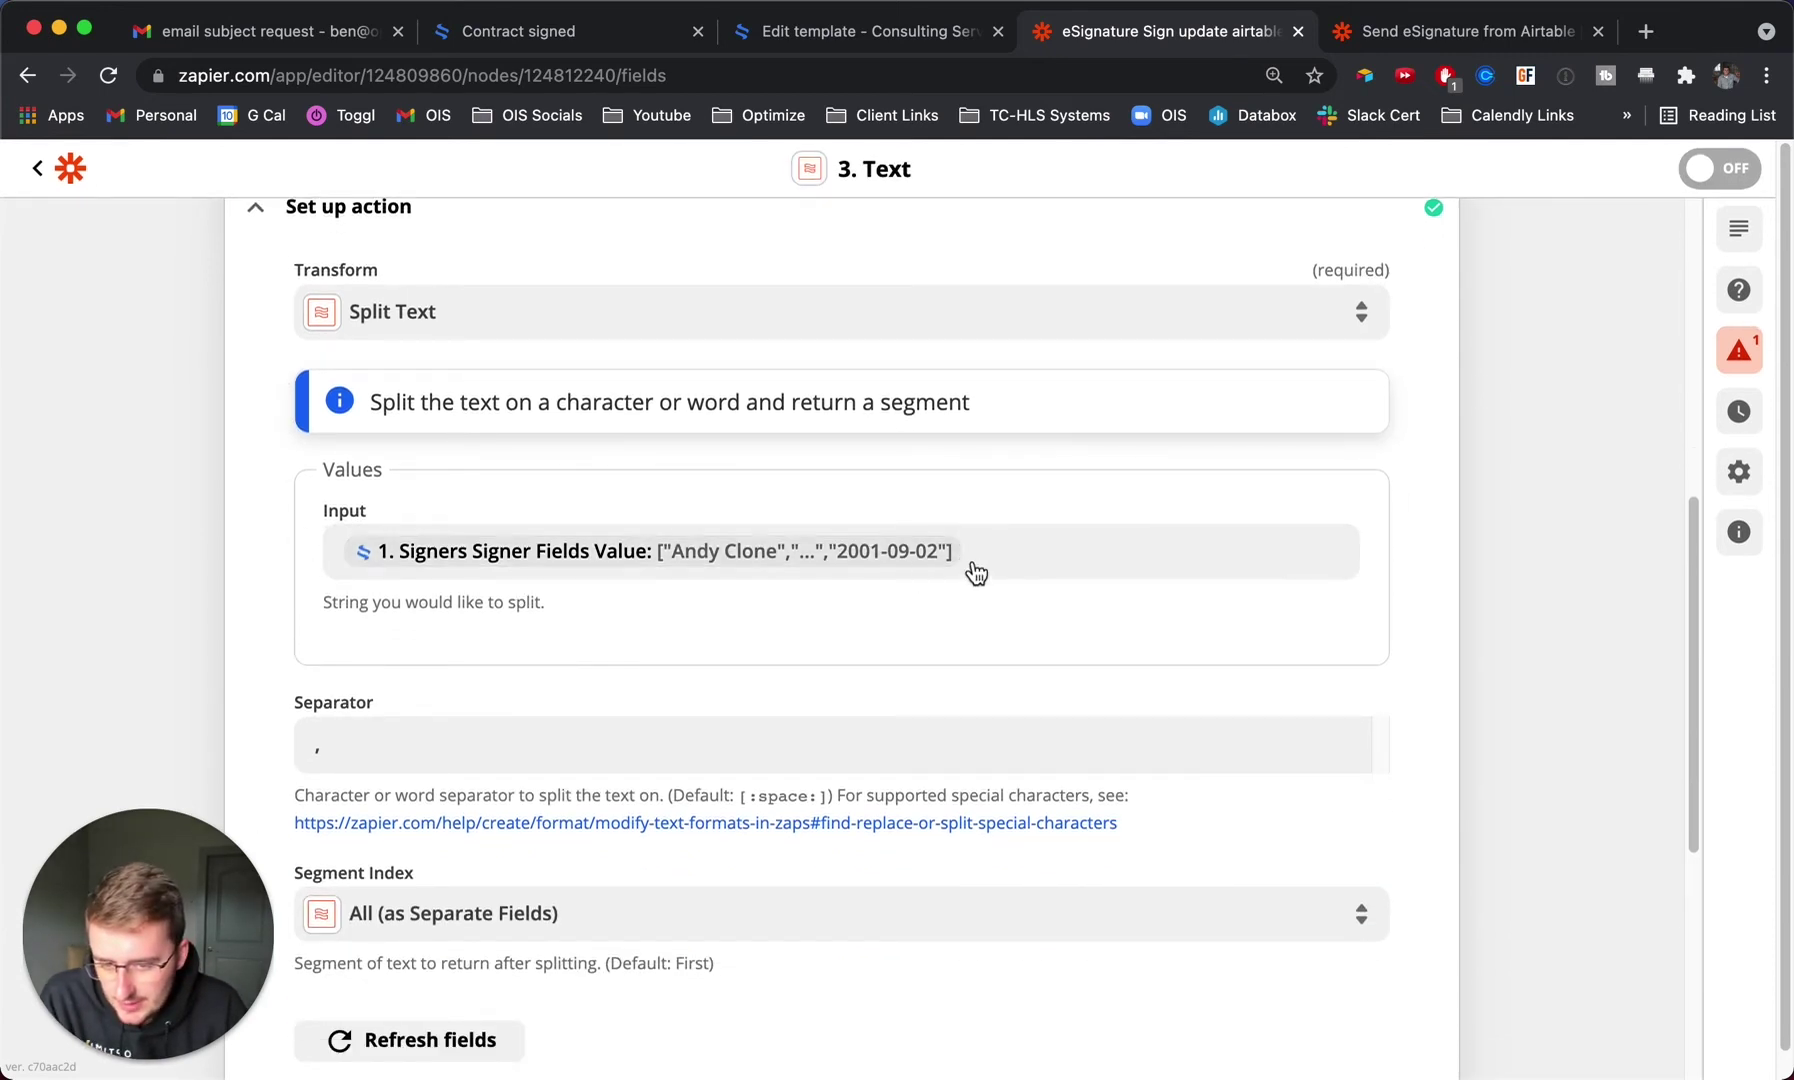
Replace the text to split with the eSignatures.io Signers Signer Fields Value.
left_click(1062, 547)
key("BackSpace")
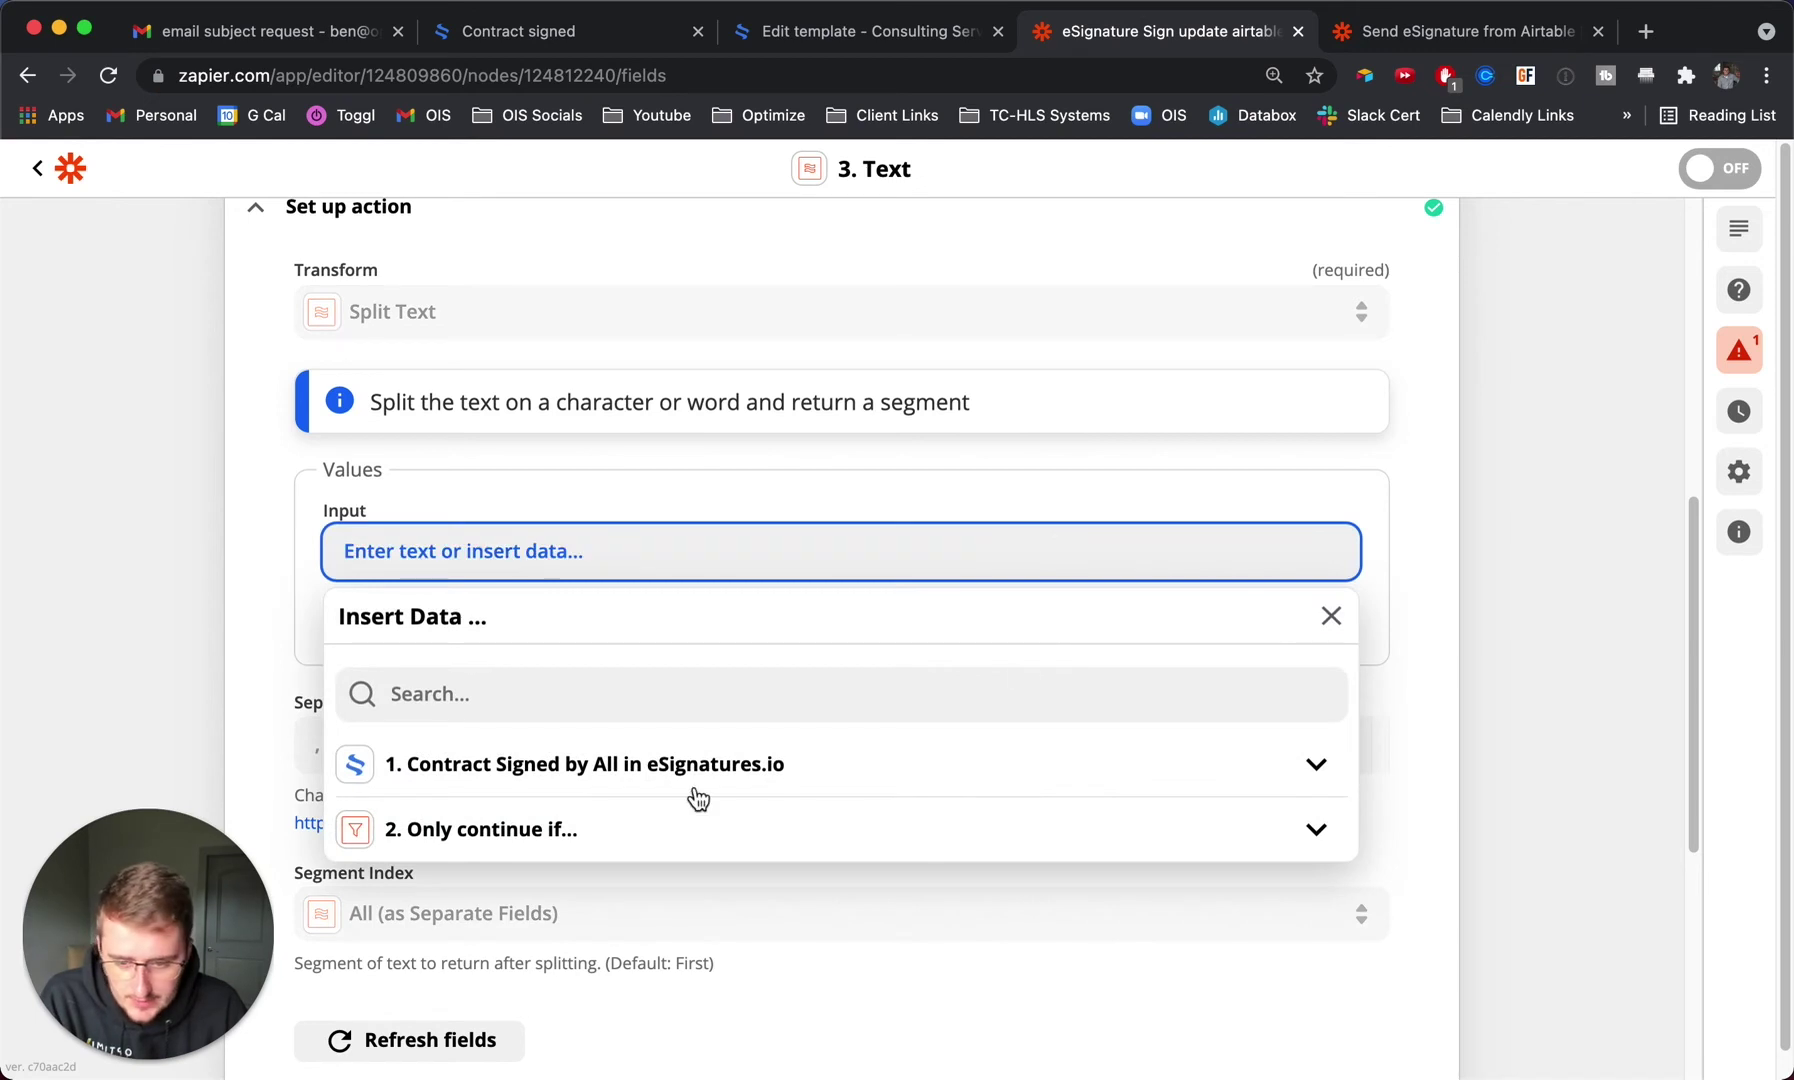
left_click(697, 797)
scroll(207, 695, "down", 2)
left_click(442, 820)
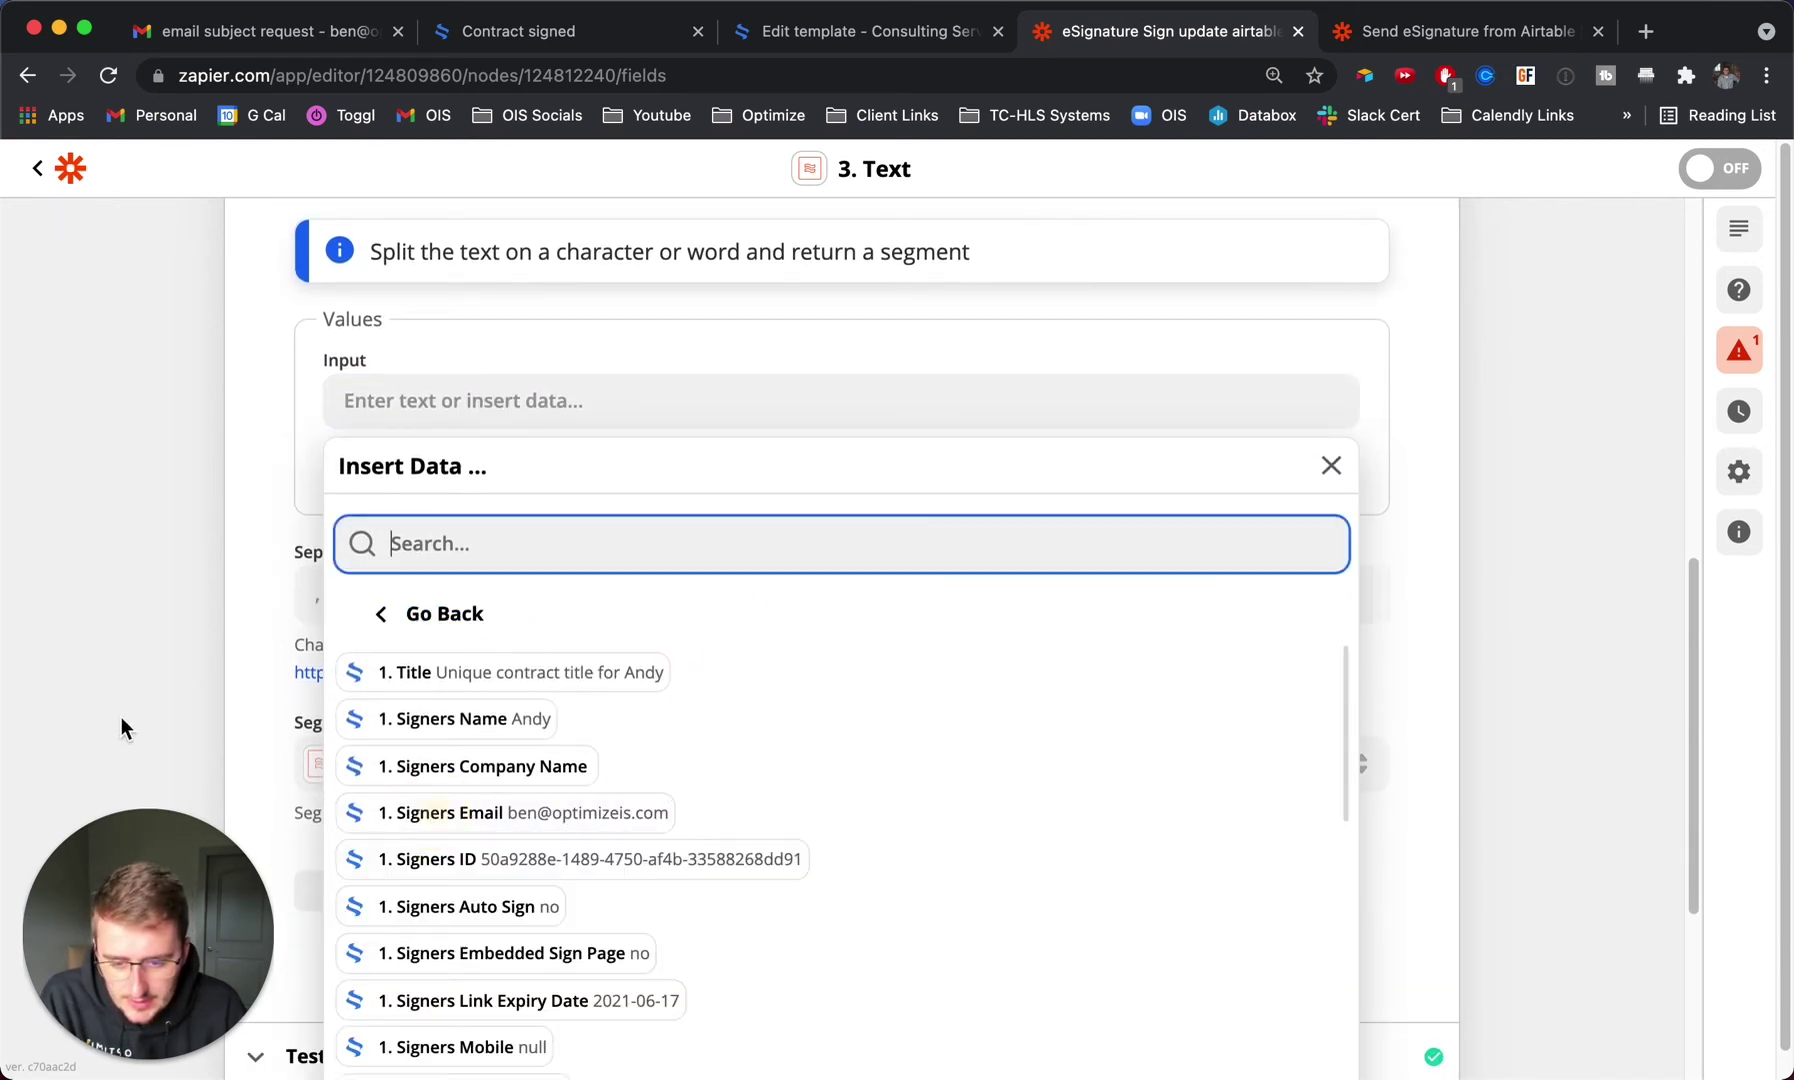
scroll(285, 706, "down", 3)
scroll(629, 708, "down", 5)
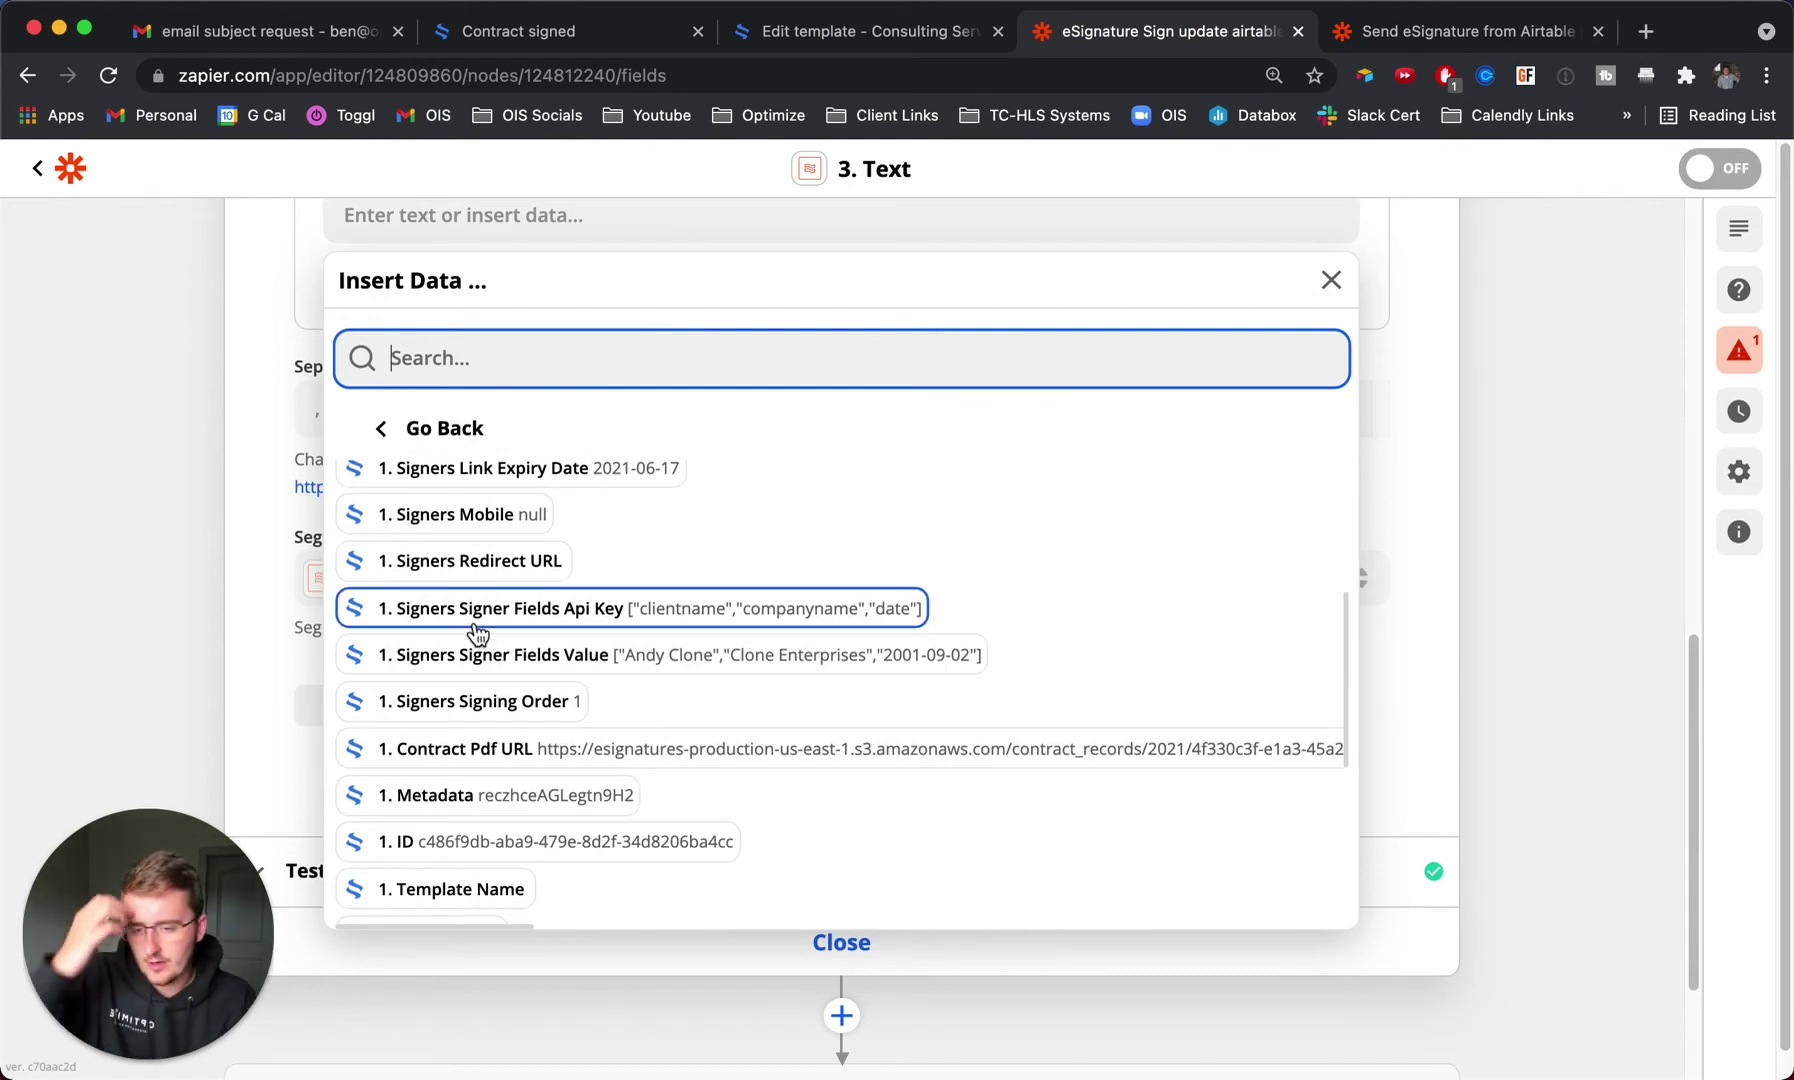
left_click(541, 663)
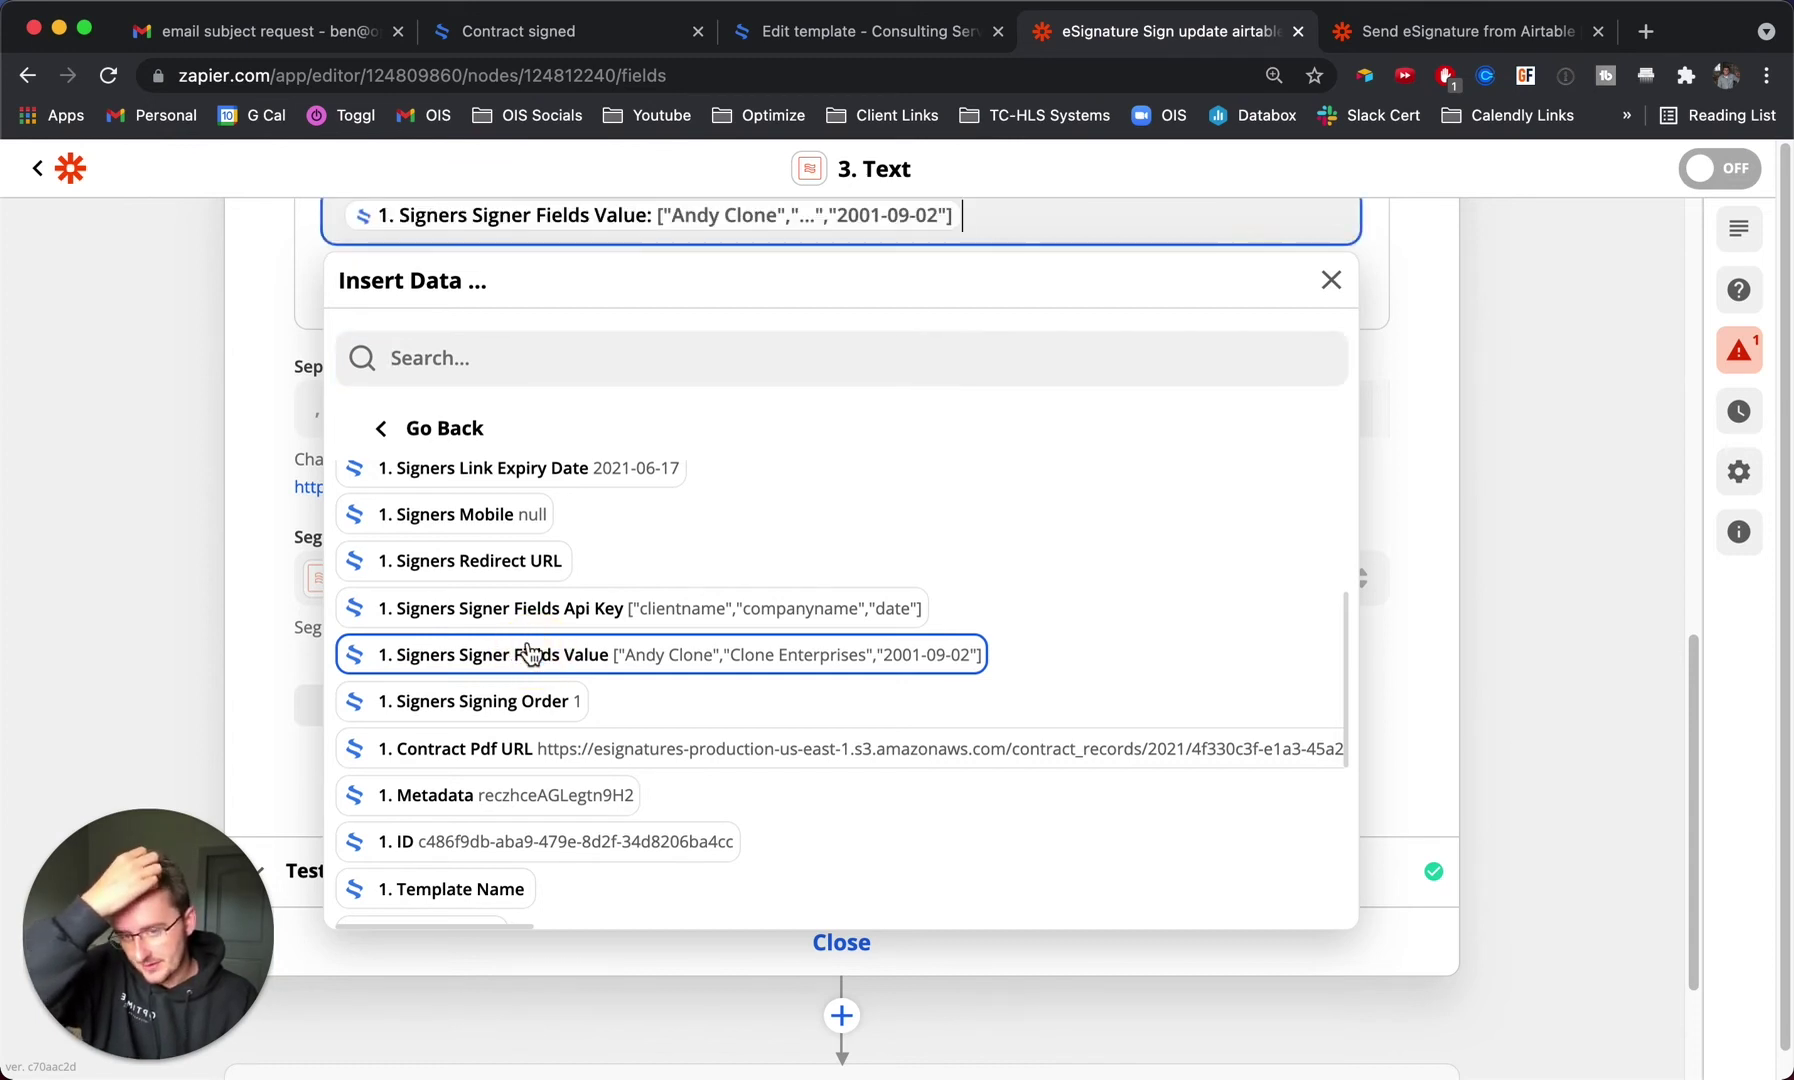
left_click(228, 460)
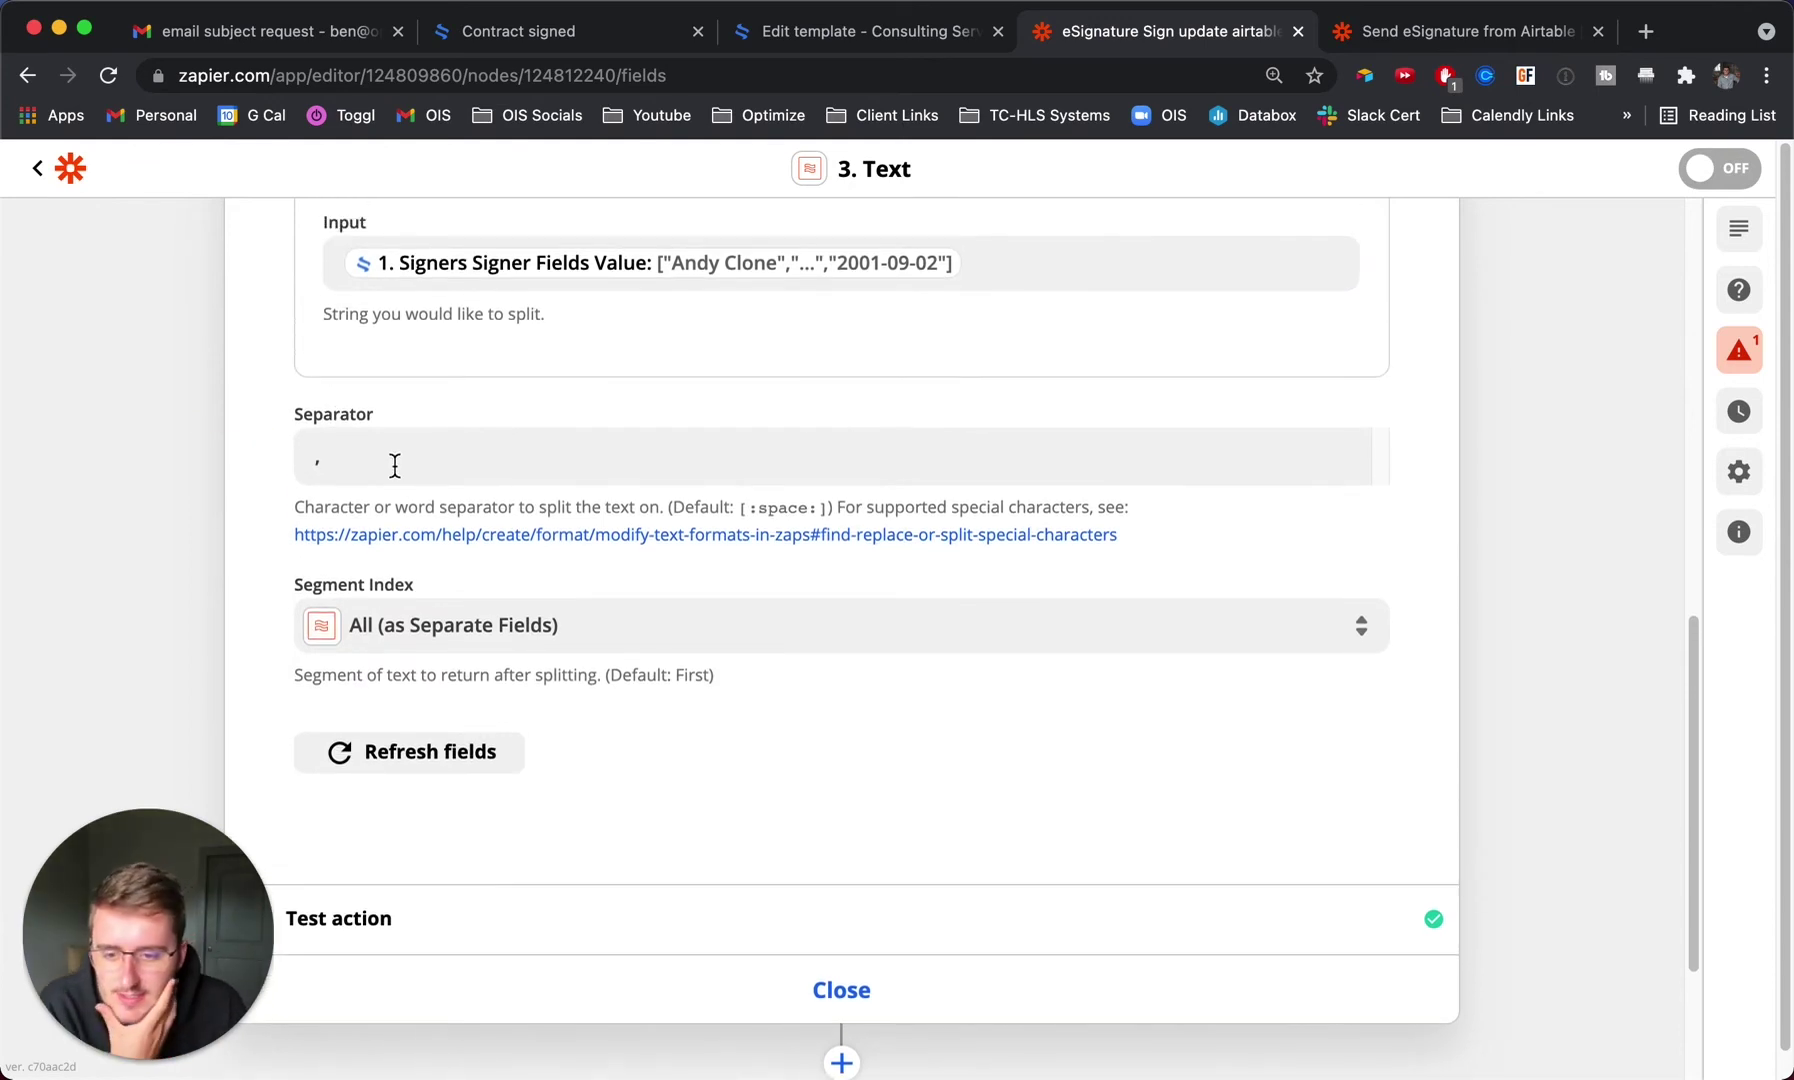
Keep Segment Index as 'All (as Separate Fields)' and retest, yielding three output items.
scroll(392, 464, "up", 1)
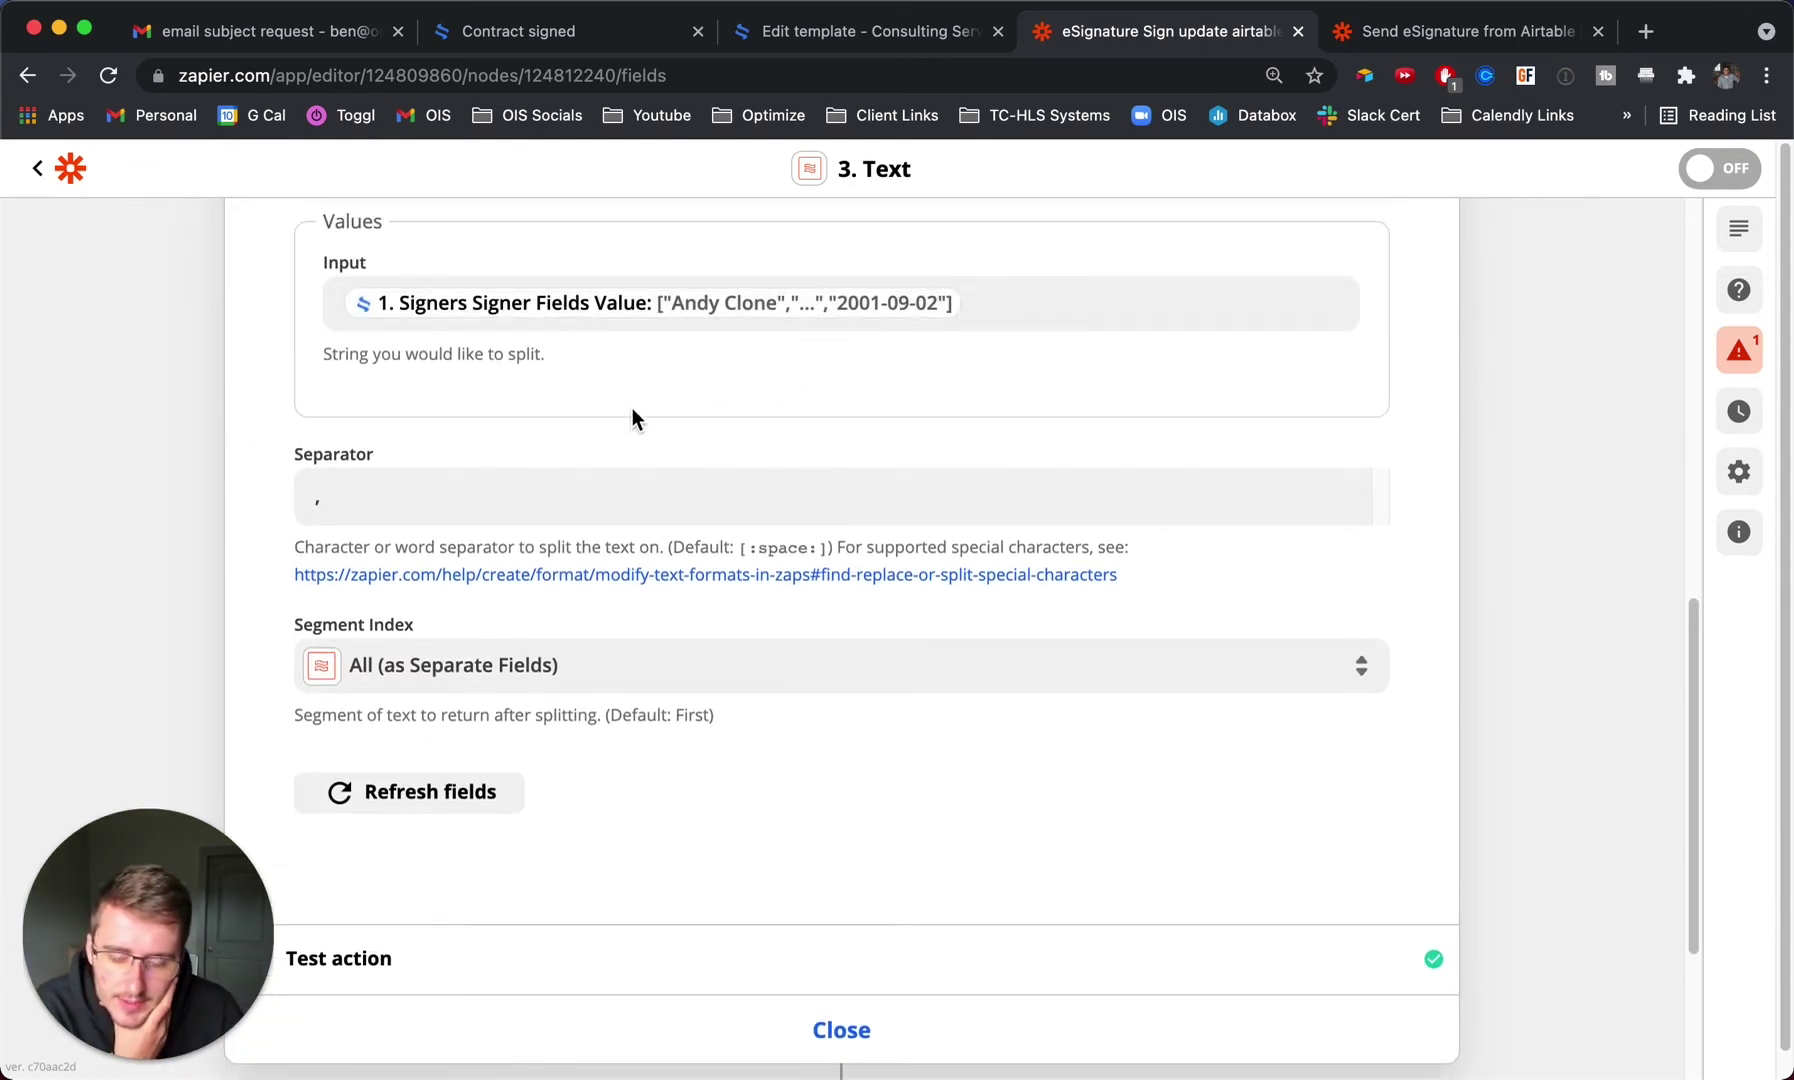
left_click(459, 677)
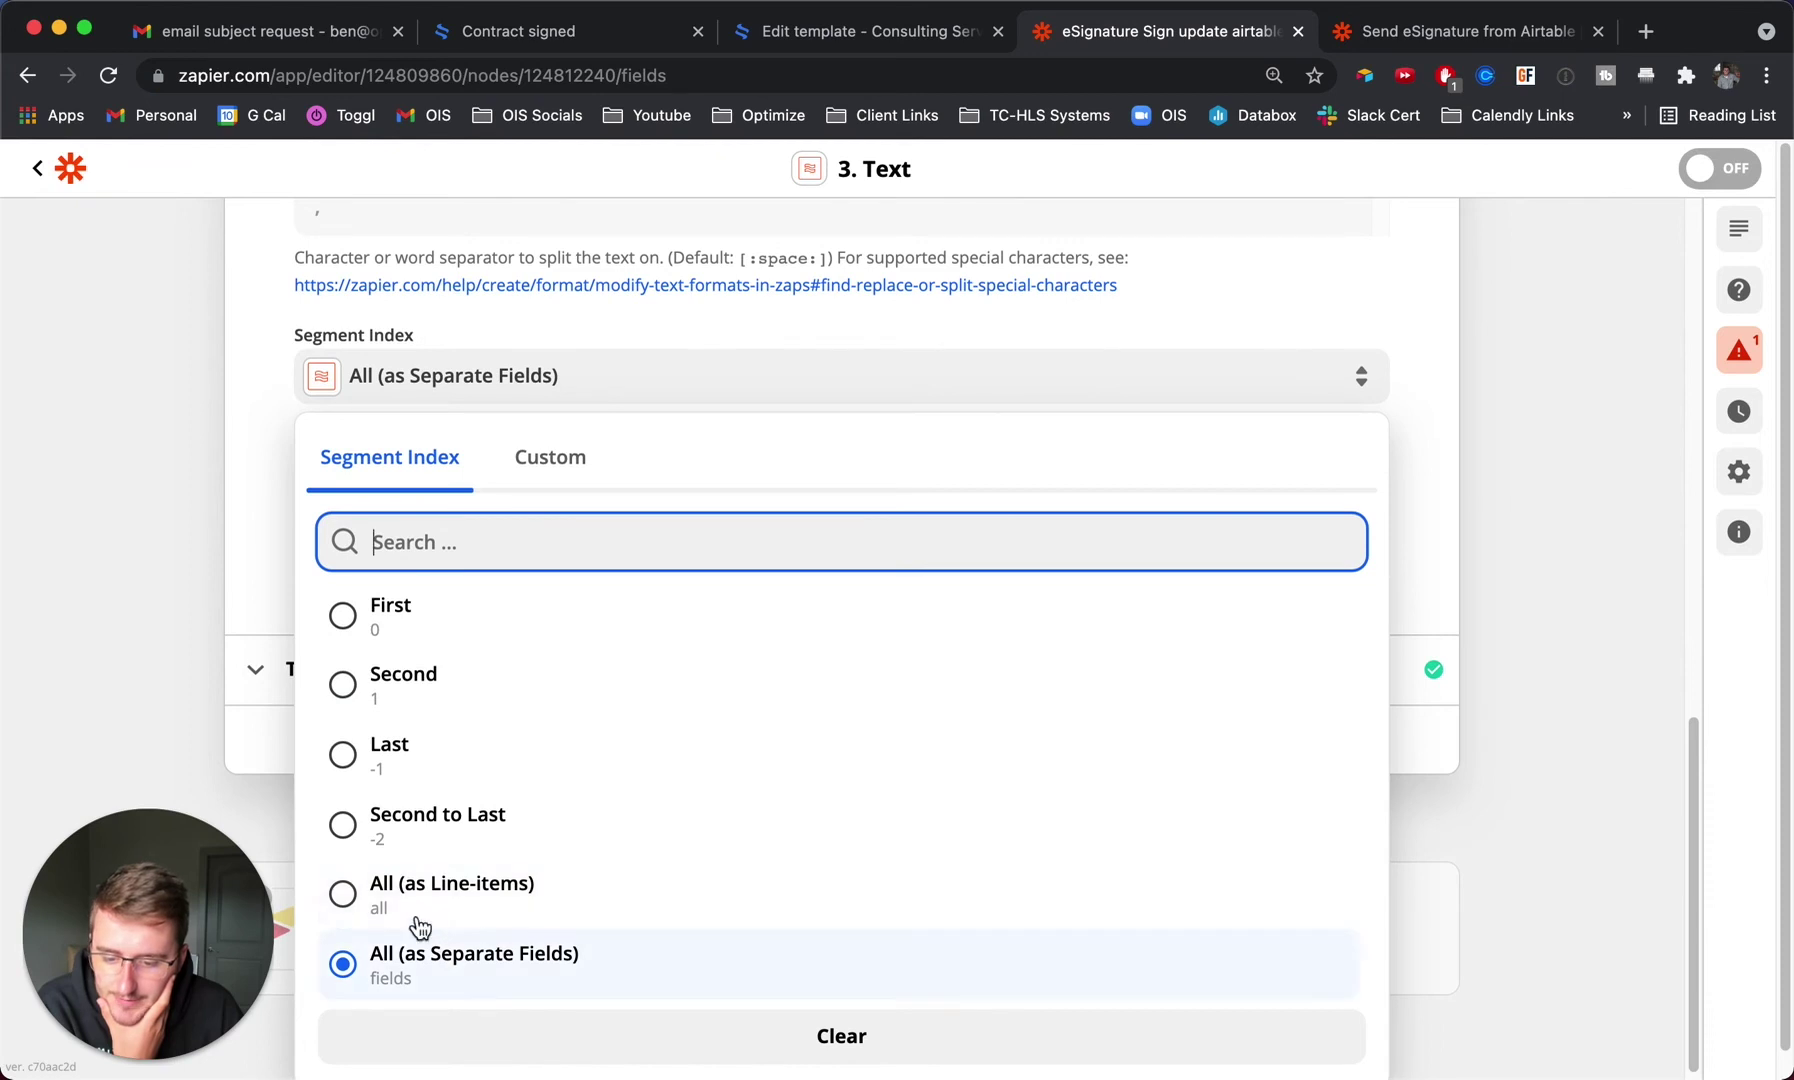
left_click(473, 955)
left_click(513, 685)
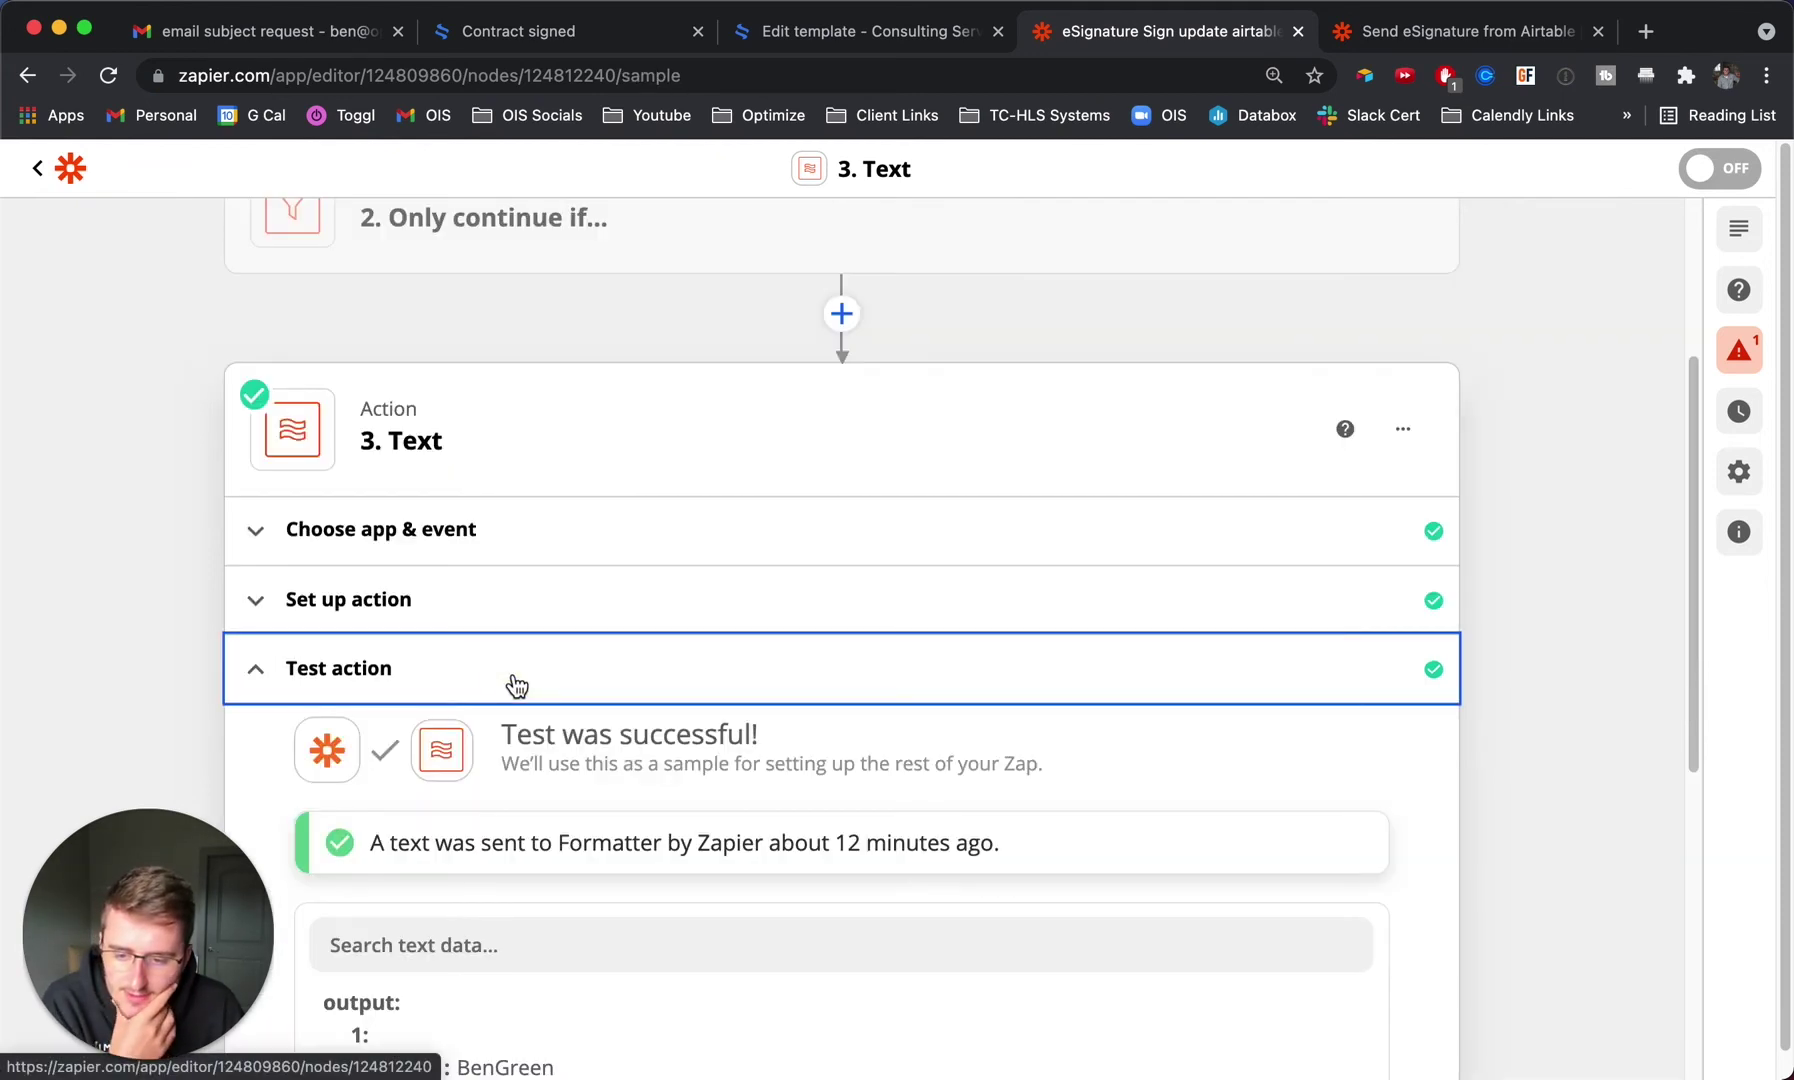
scroll(361, 660, "down", 6)
left_click(563, 705)
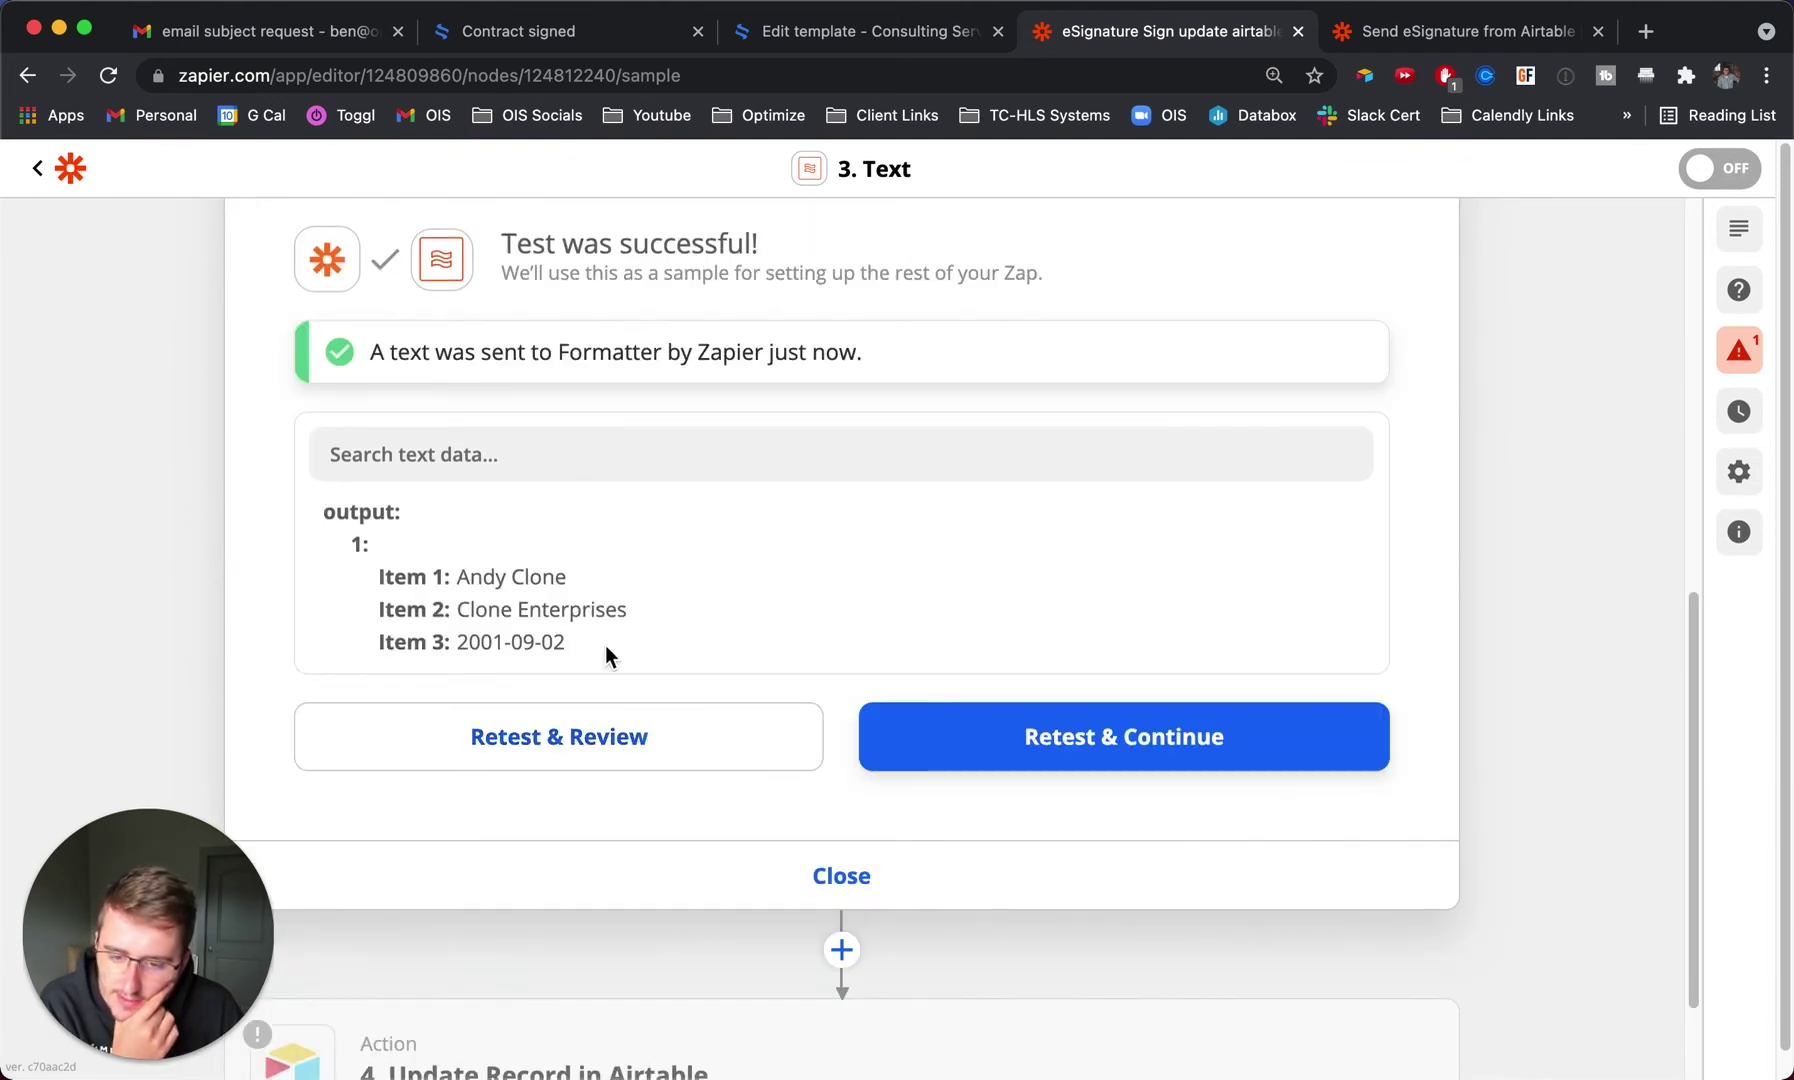
left_click_drag(459, 579, 593, 643)
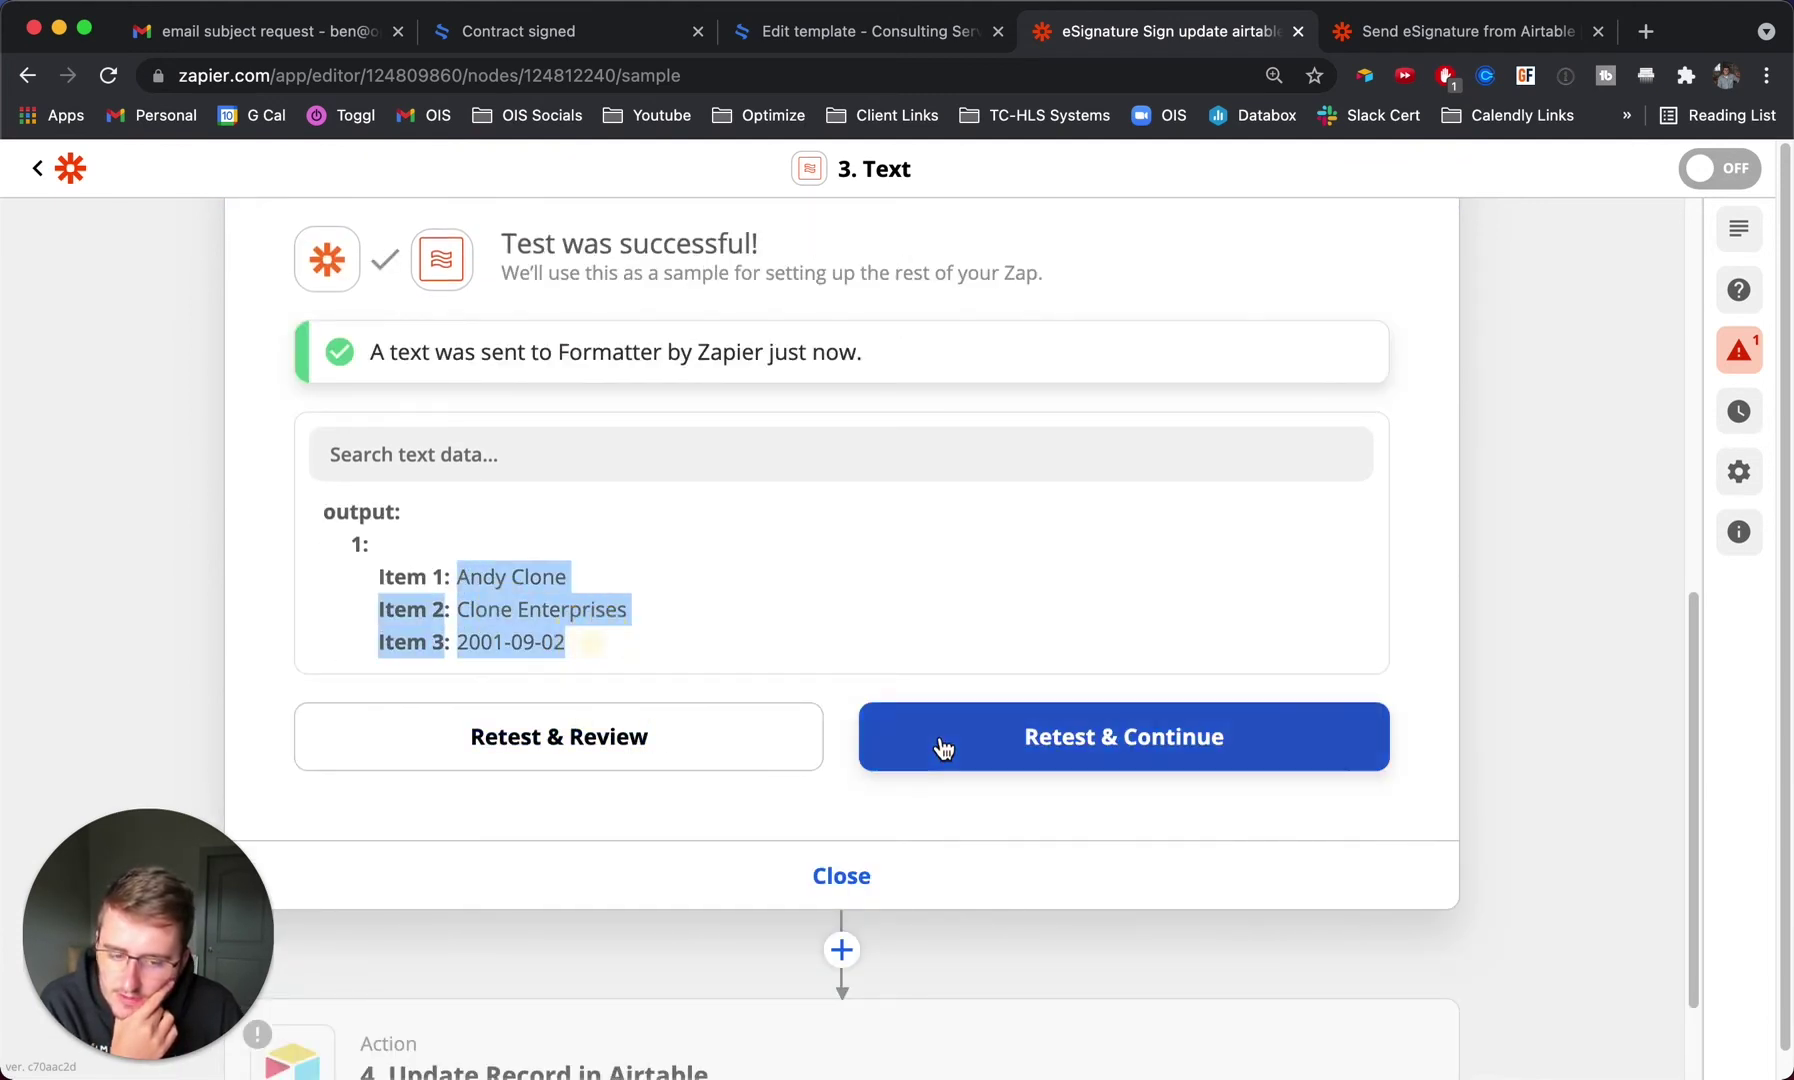
Open the Airtable Update Record step's setup and review the Record value, leaving it unchanged.
left_click(858, 876)
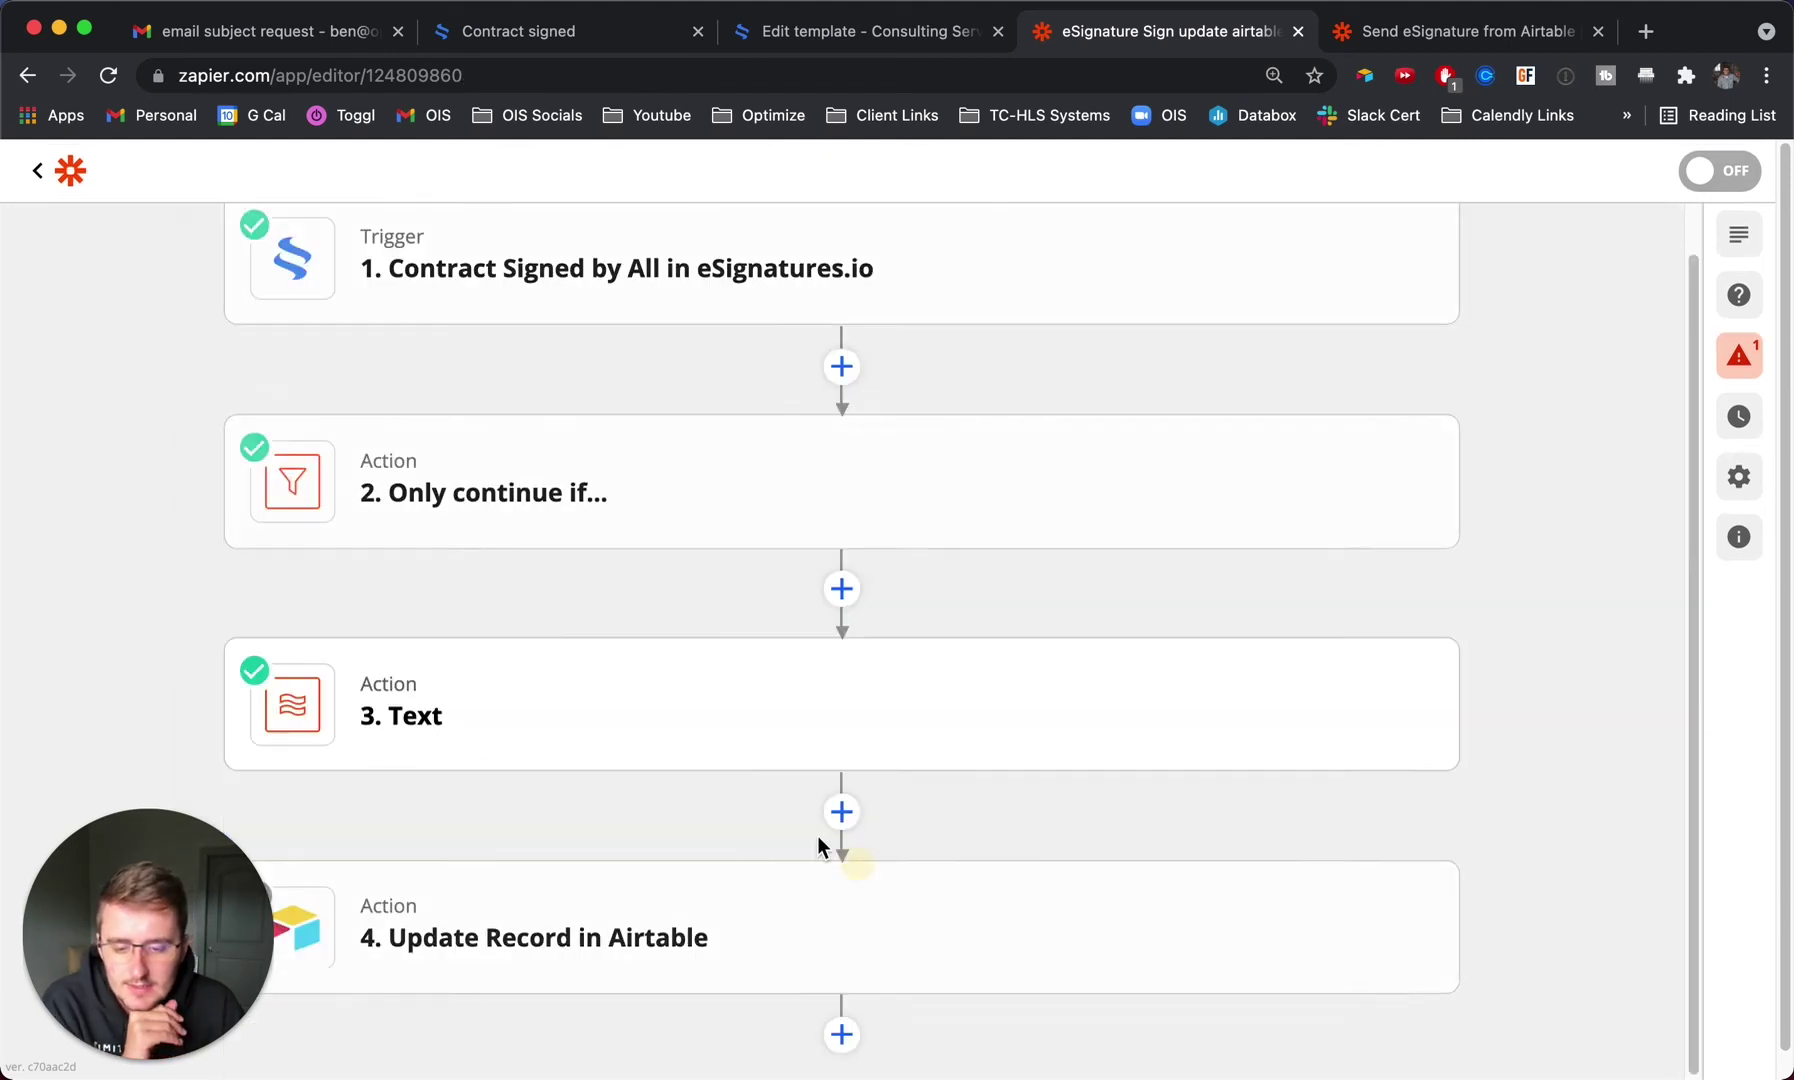
left_click(573, 962)
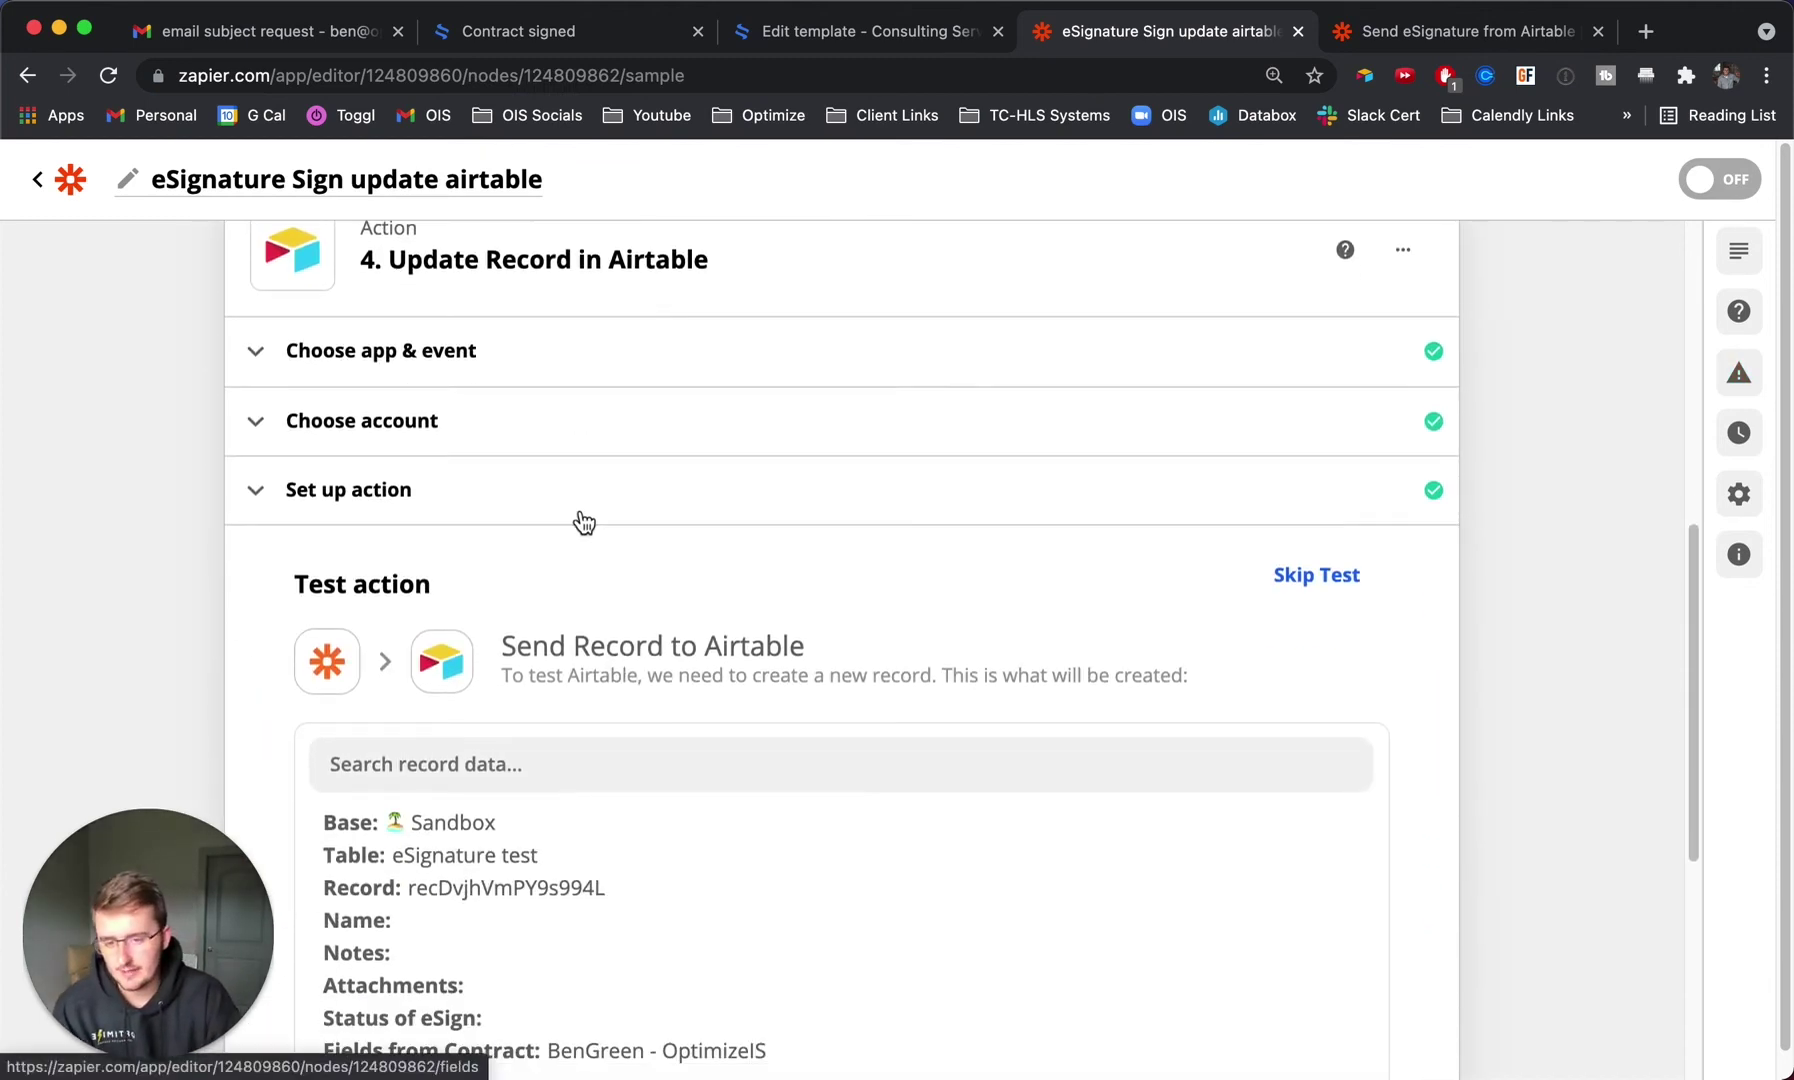
left_click(580, 515)
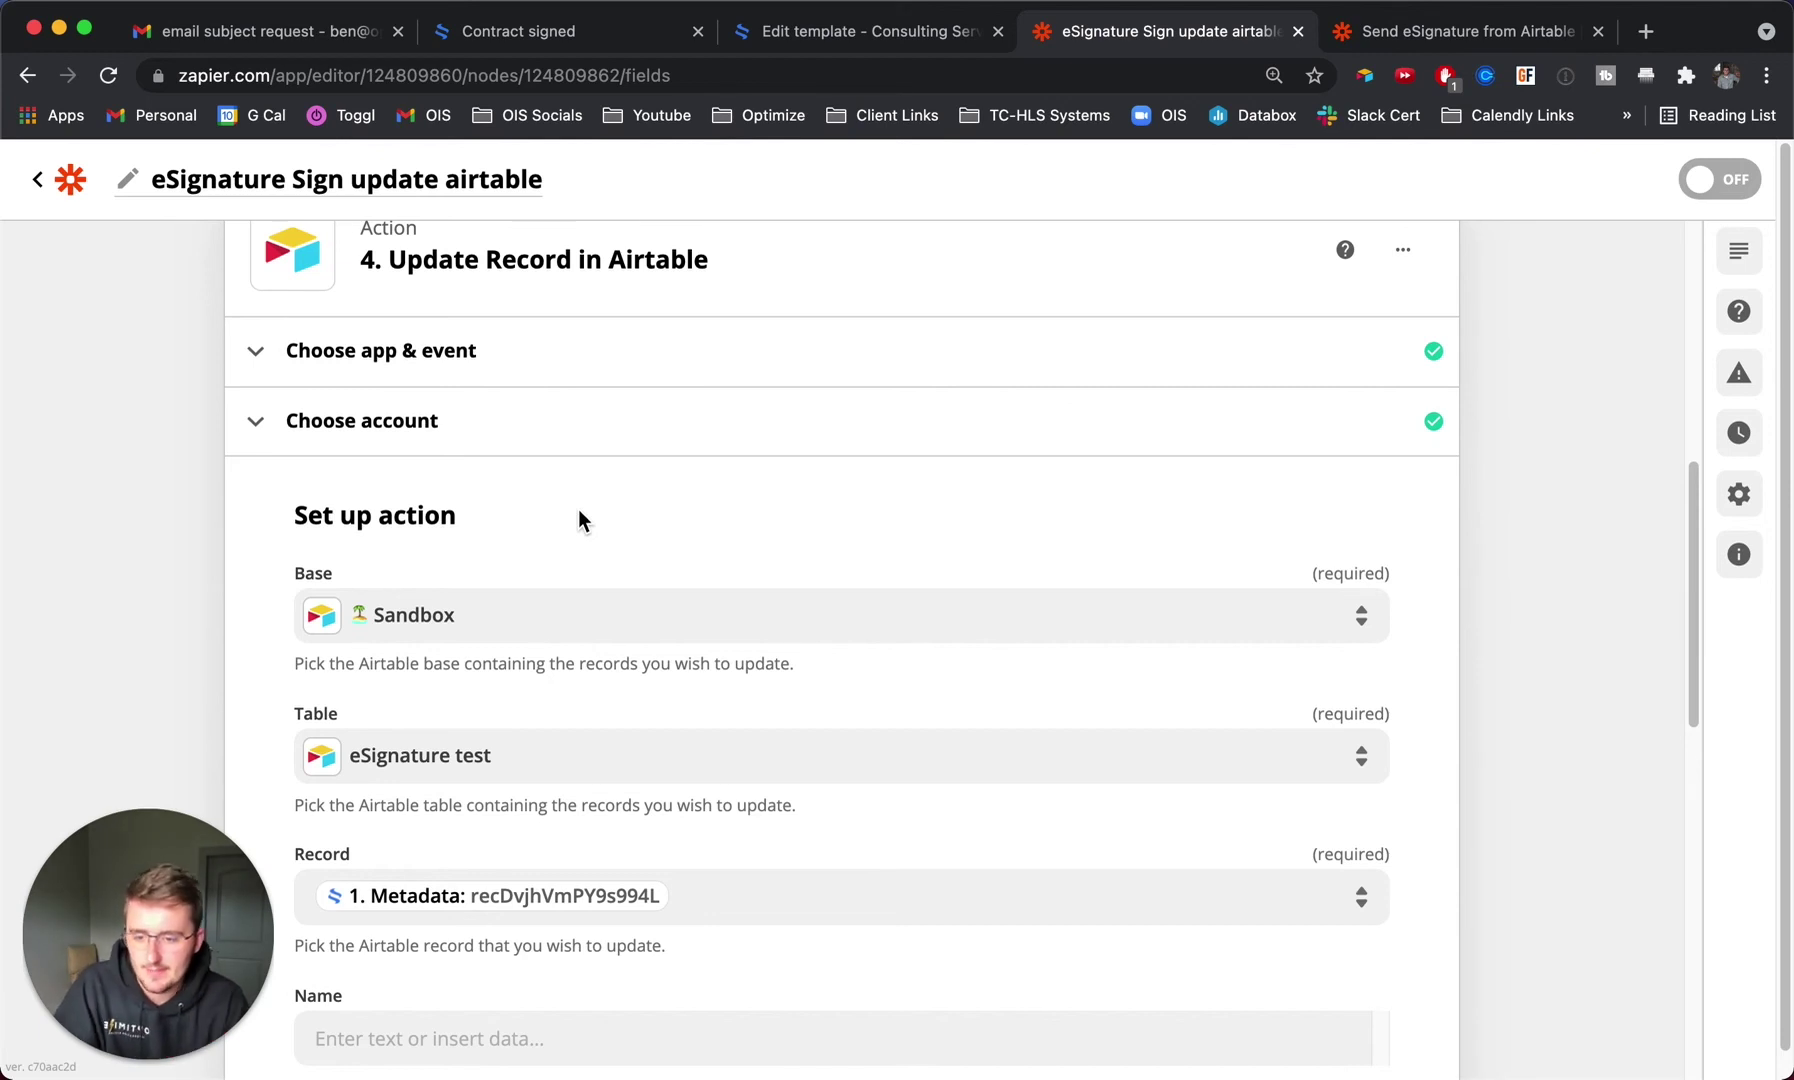
scroll(615, 785, "down", 3)
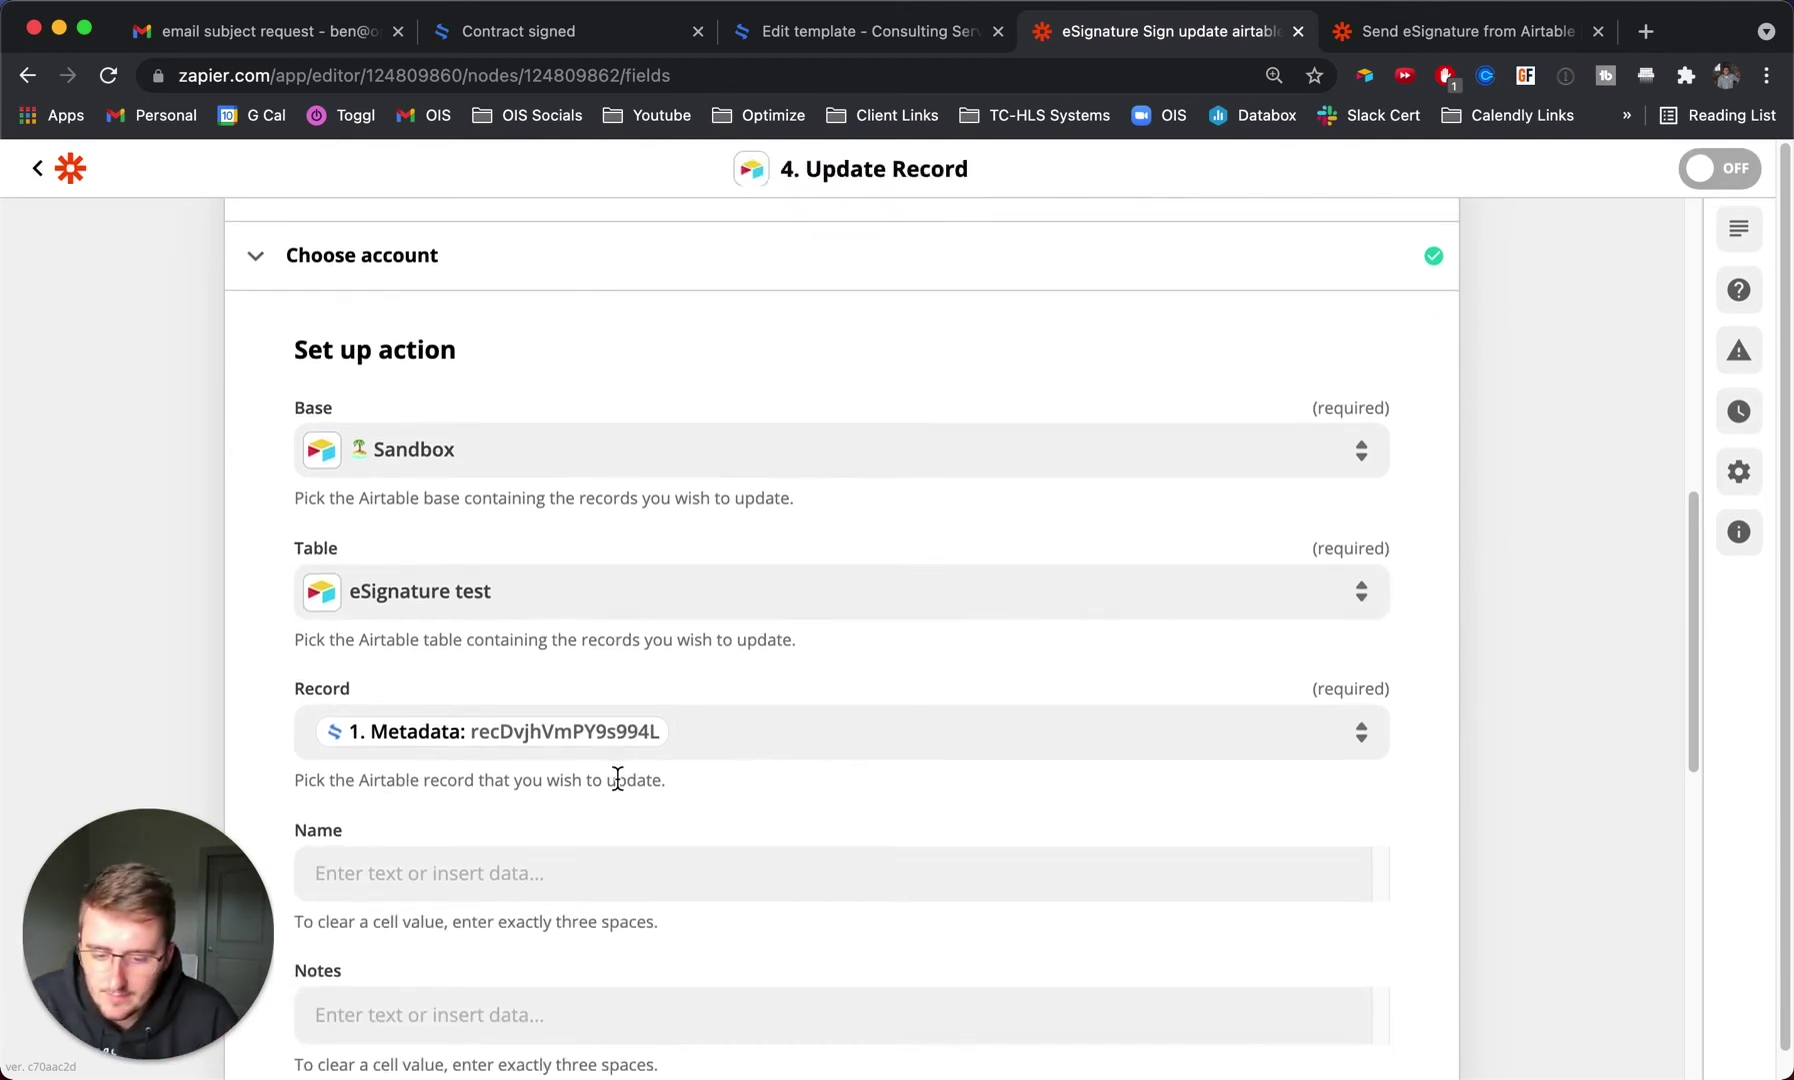
left_click(769, 718)
scroll(769, 722, "down", 4)
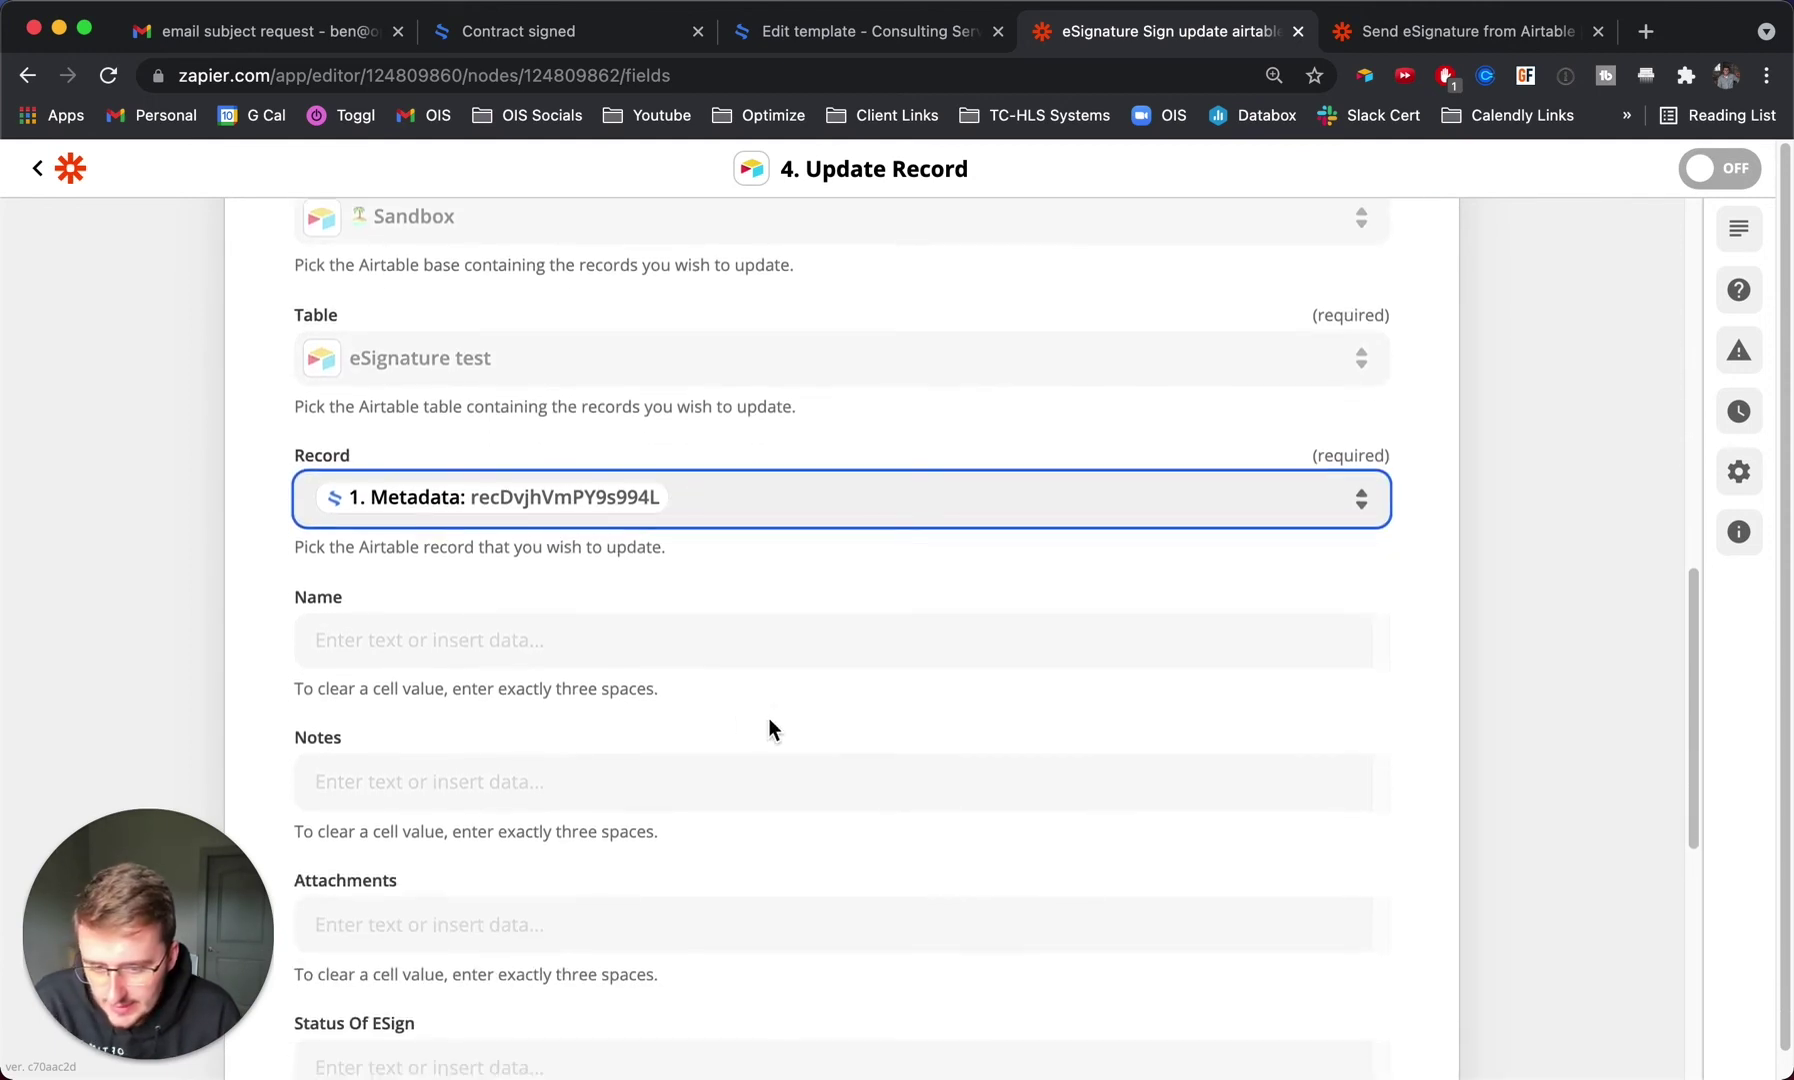
left_click(692, 504)
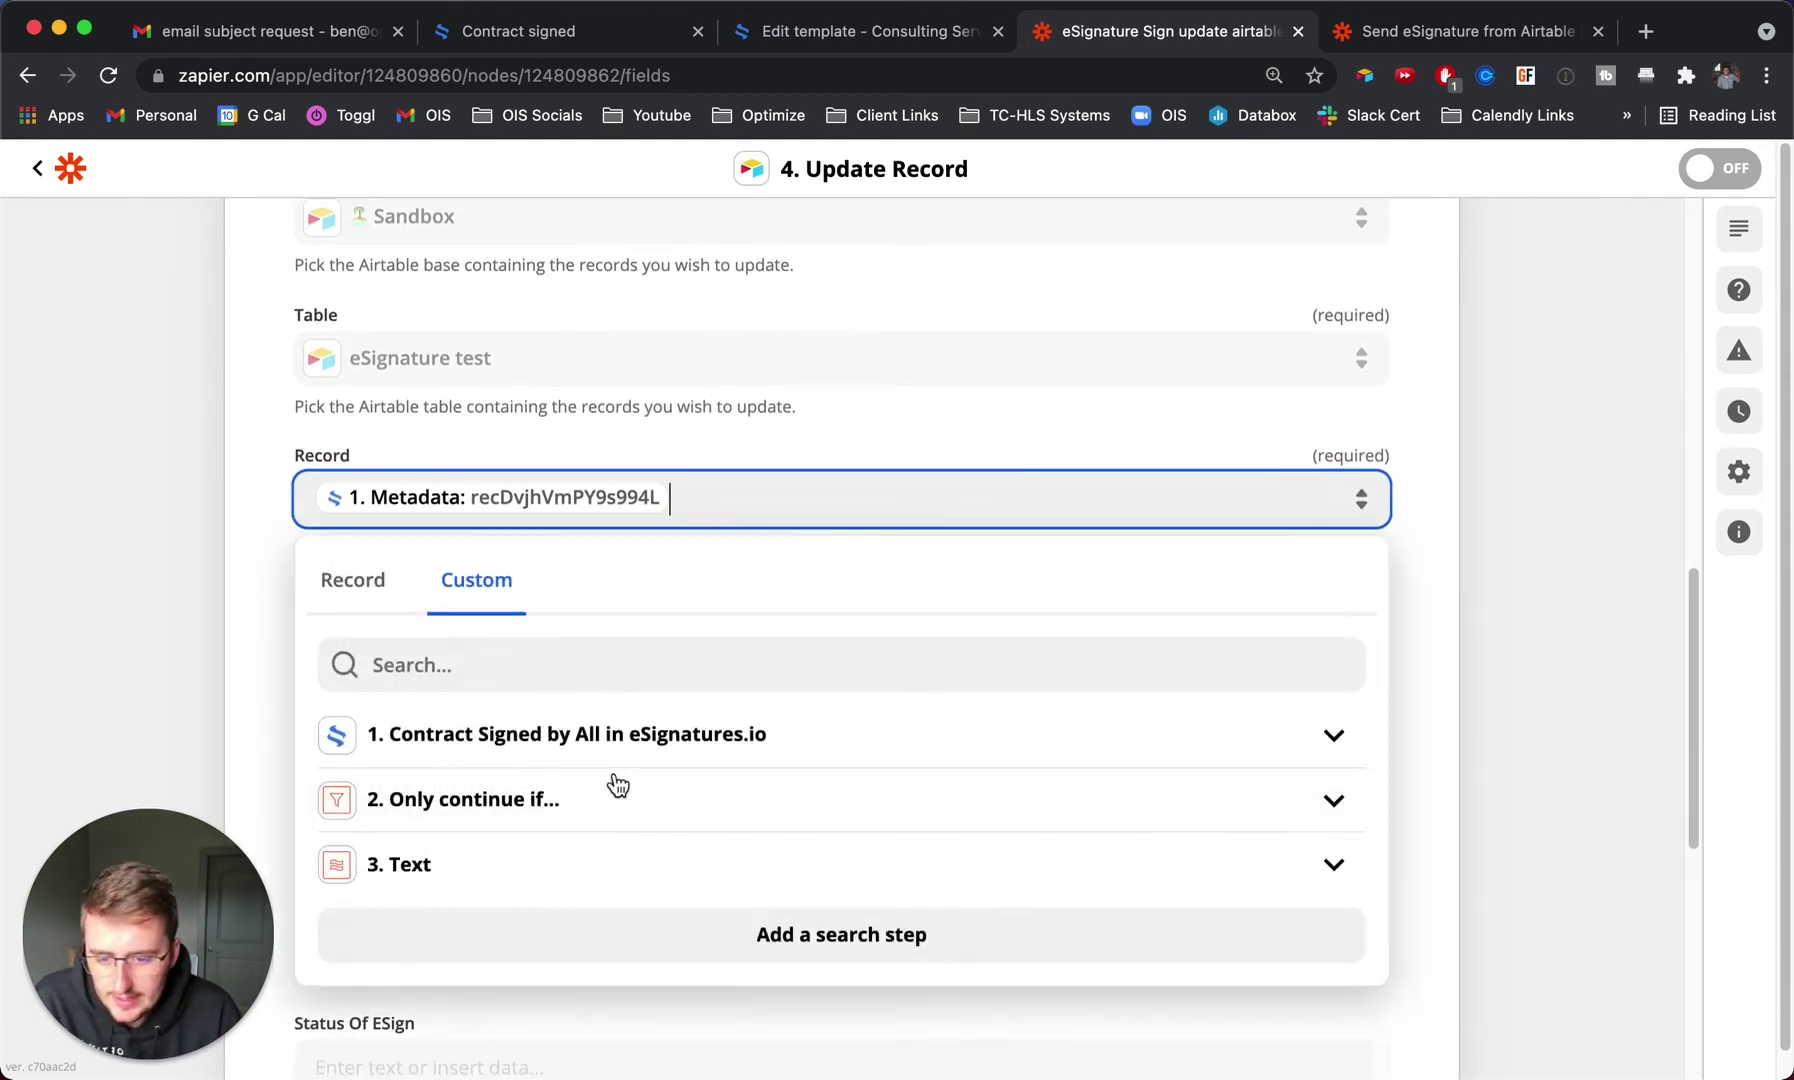
left_click(139, 519)
Review the Fields From Contract mapping, then go to the Airtable base.
scroll(310, 490, "up", 1)
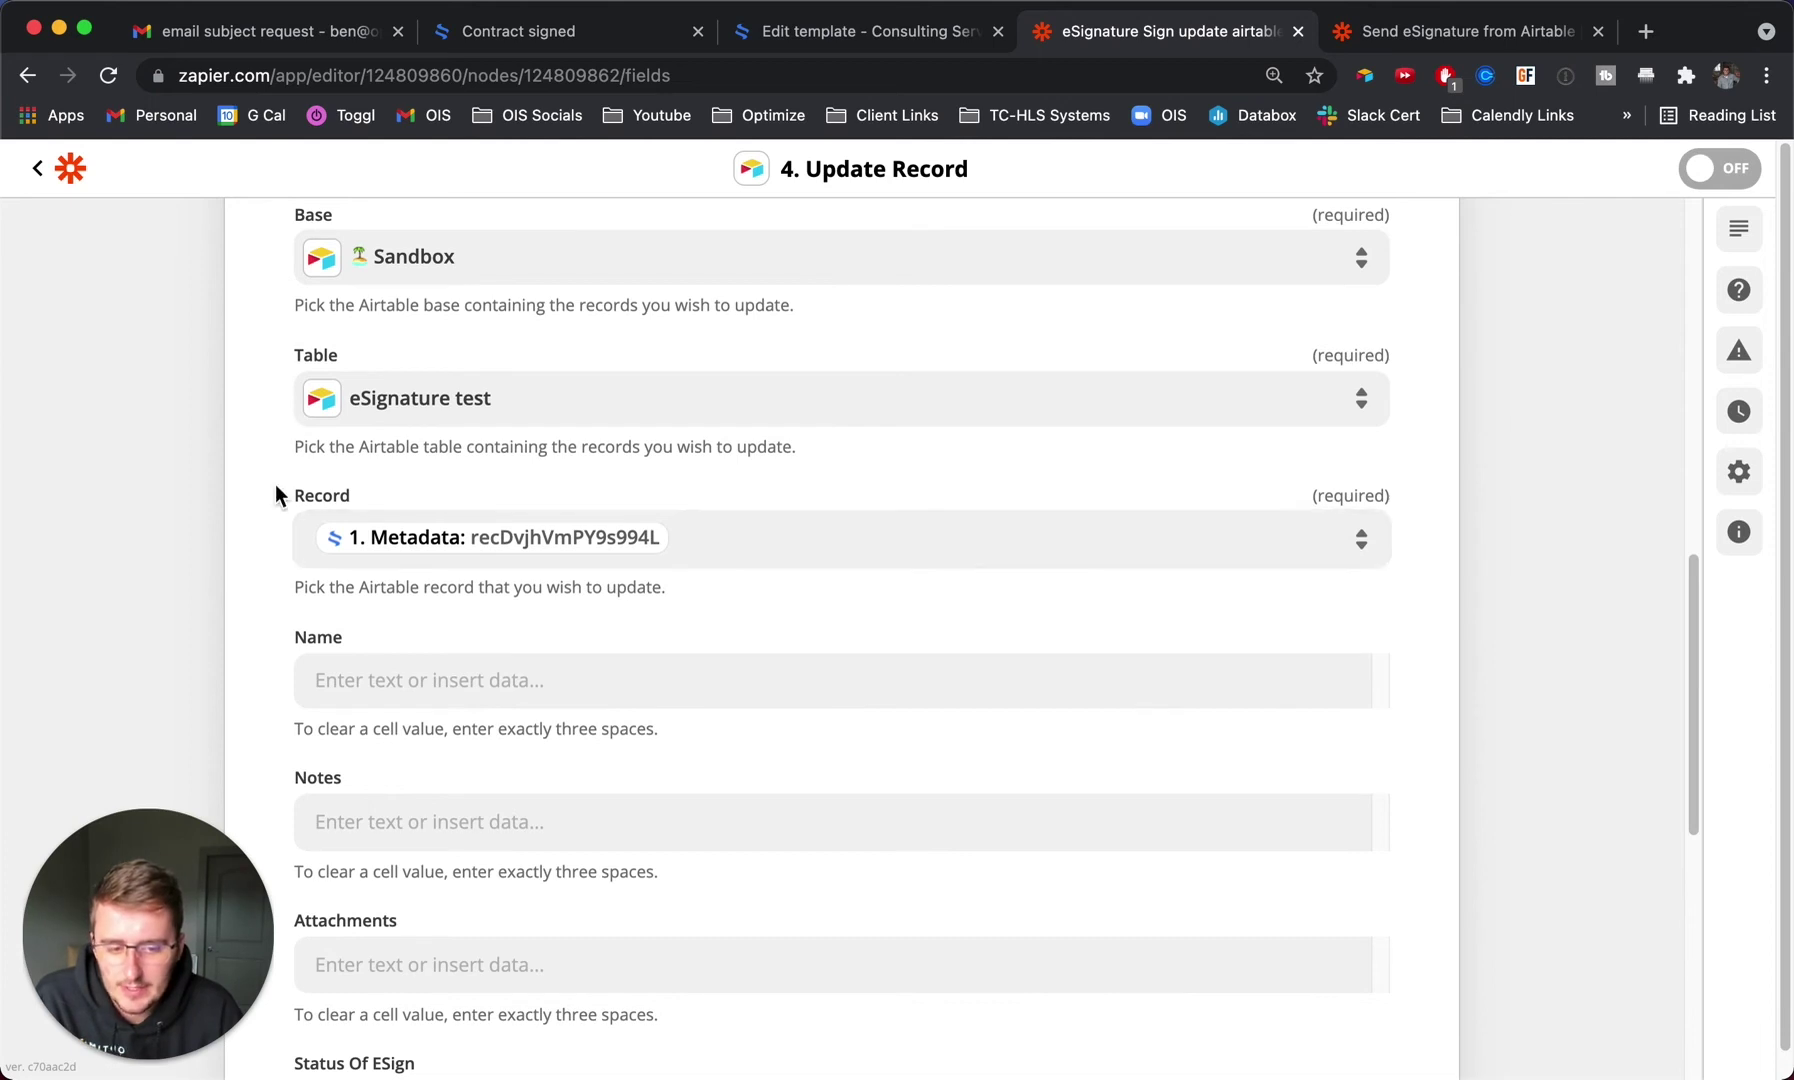
scroll(276, 490, "down", 5)
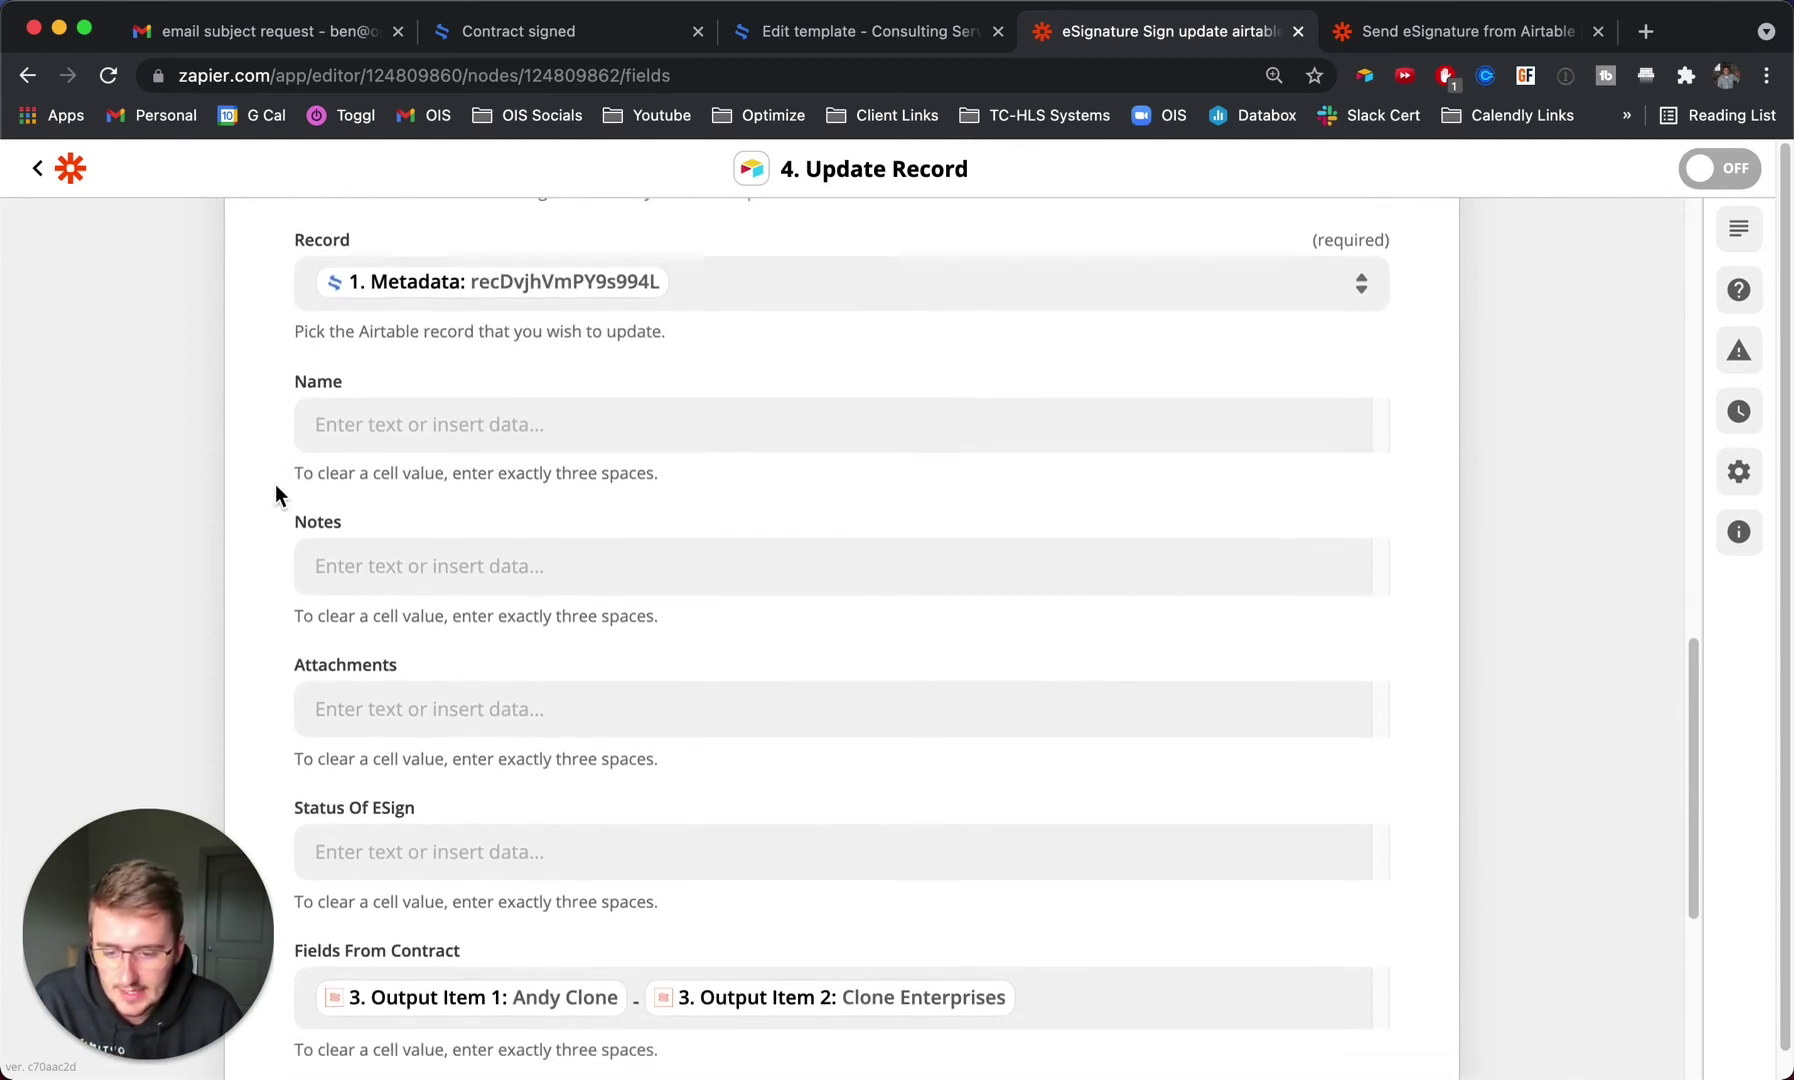
scroll(275, 484, "down", 7)
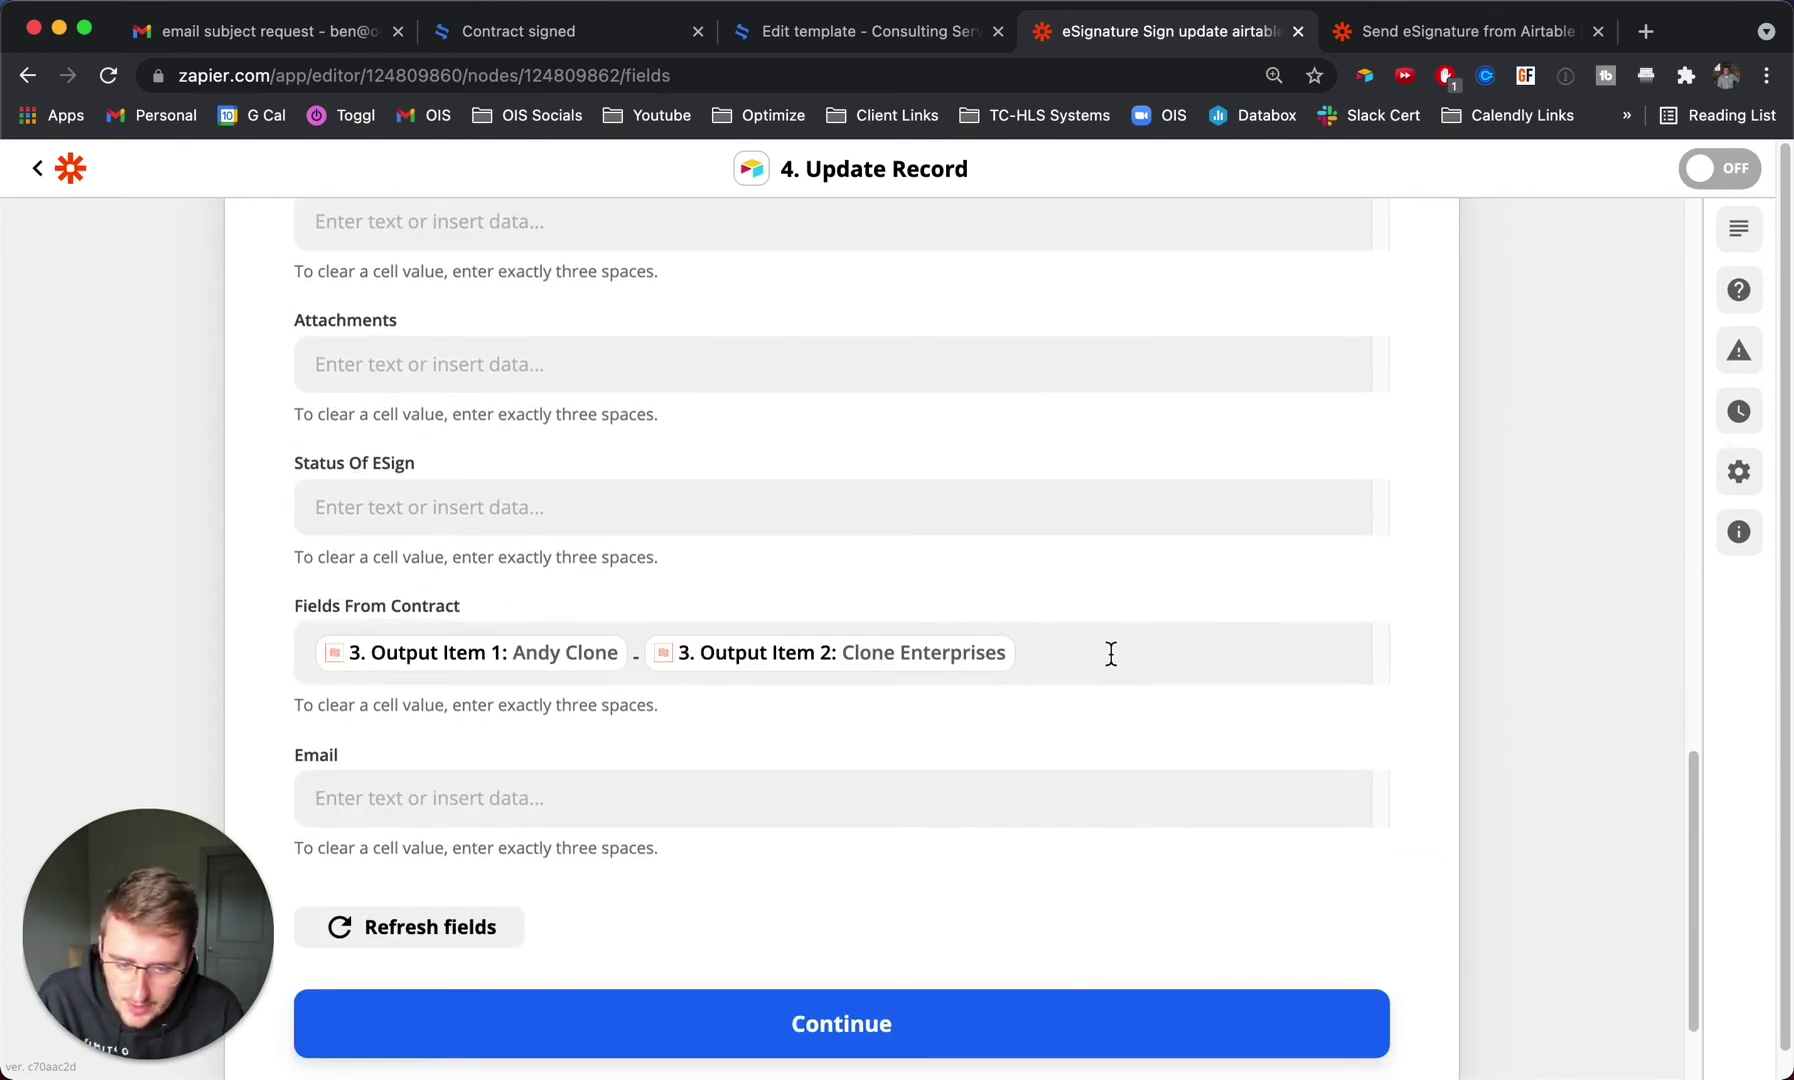
left_click(1110, 654)
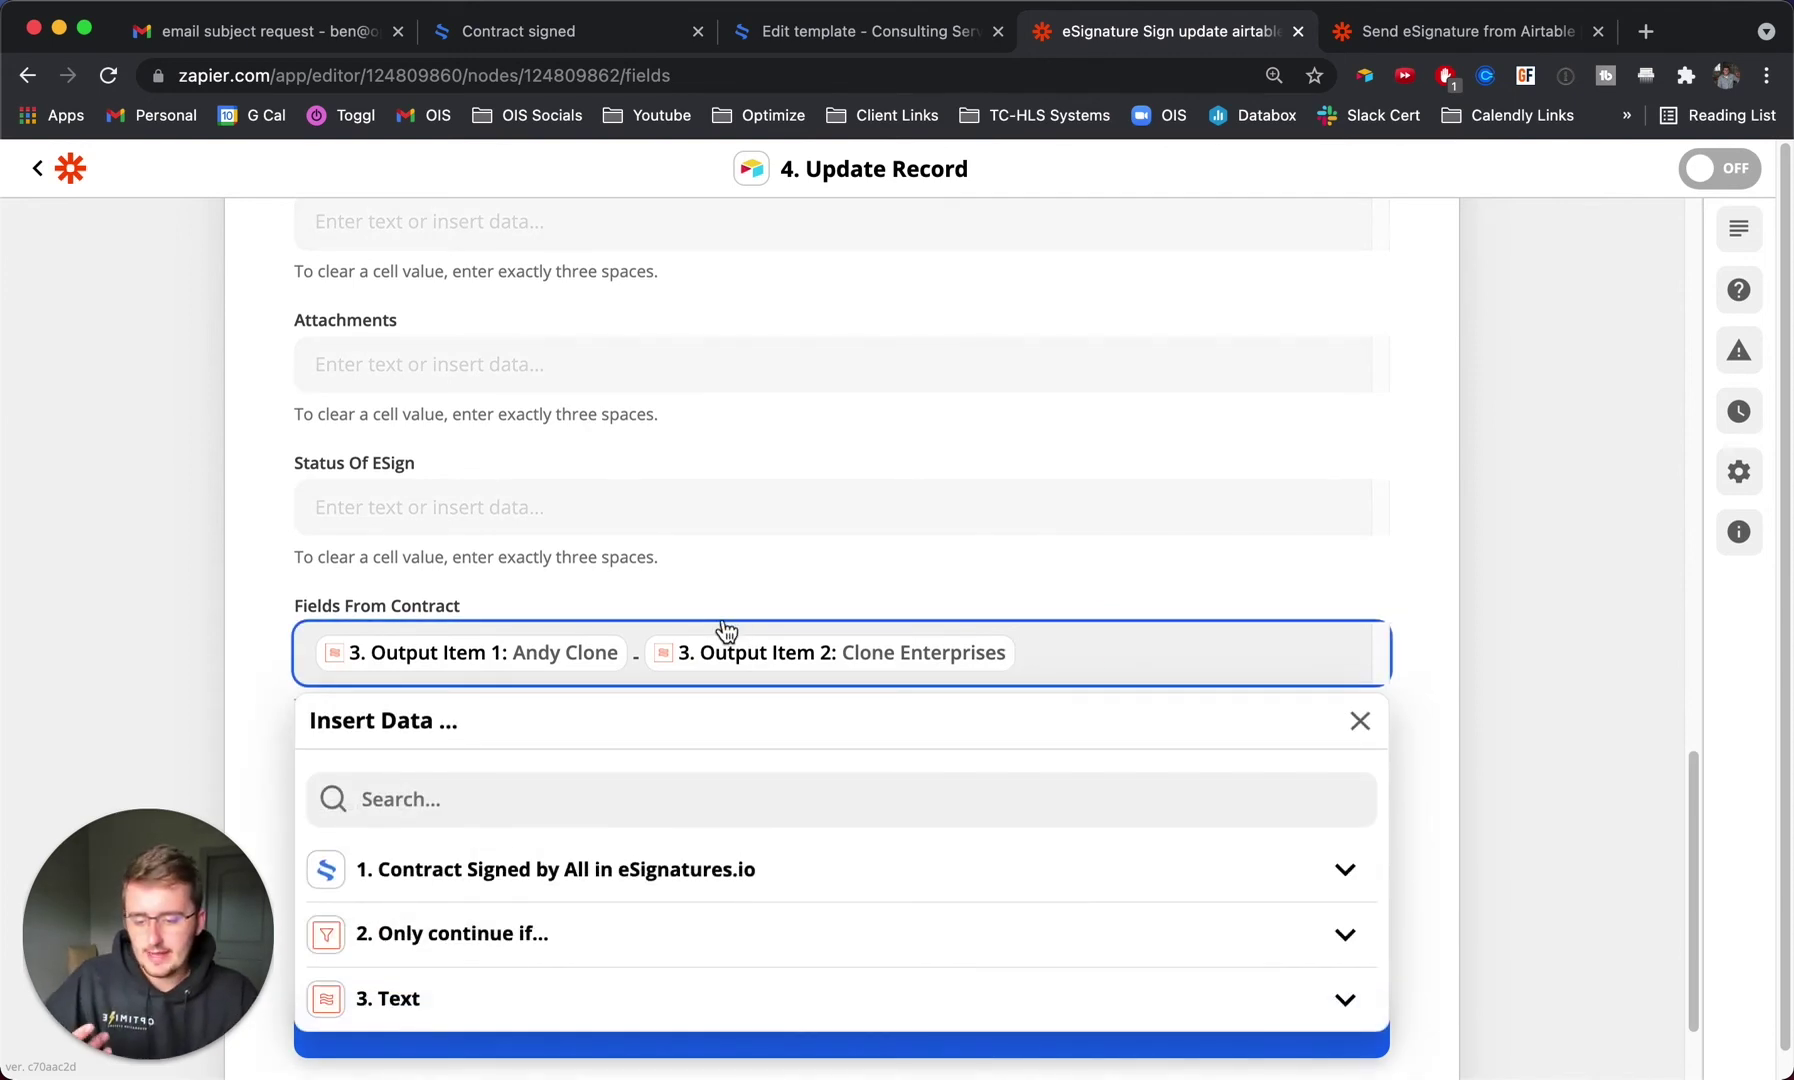
key("super+Tab")
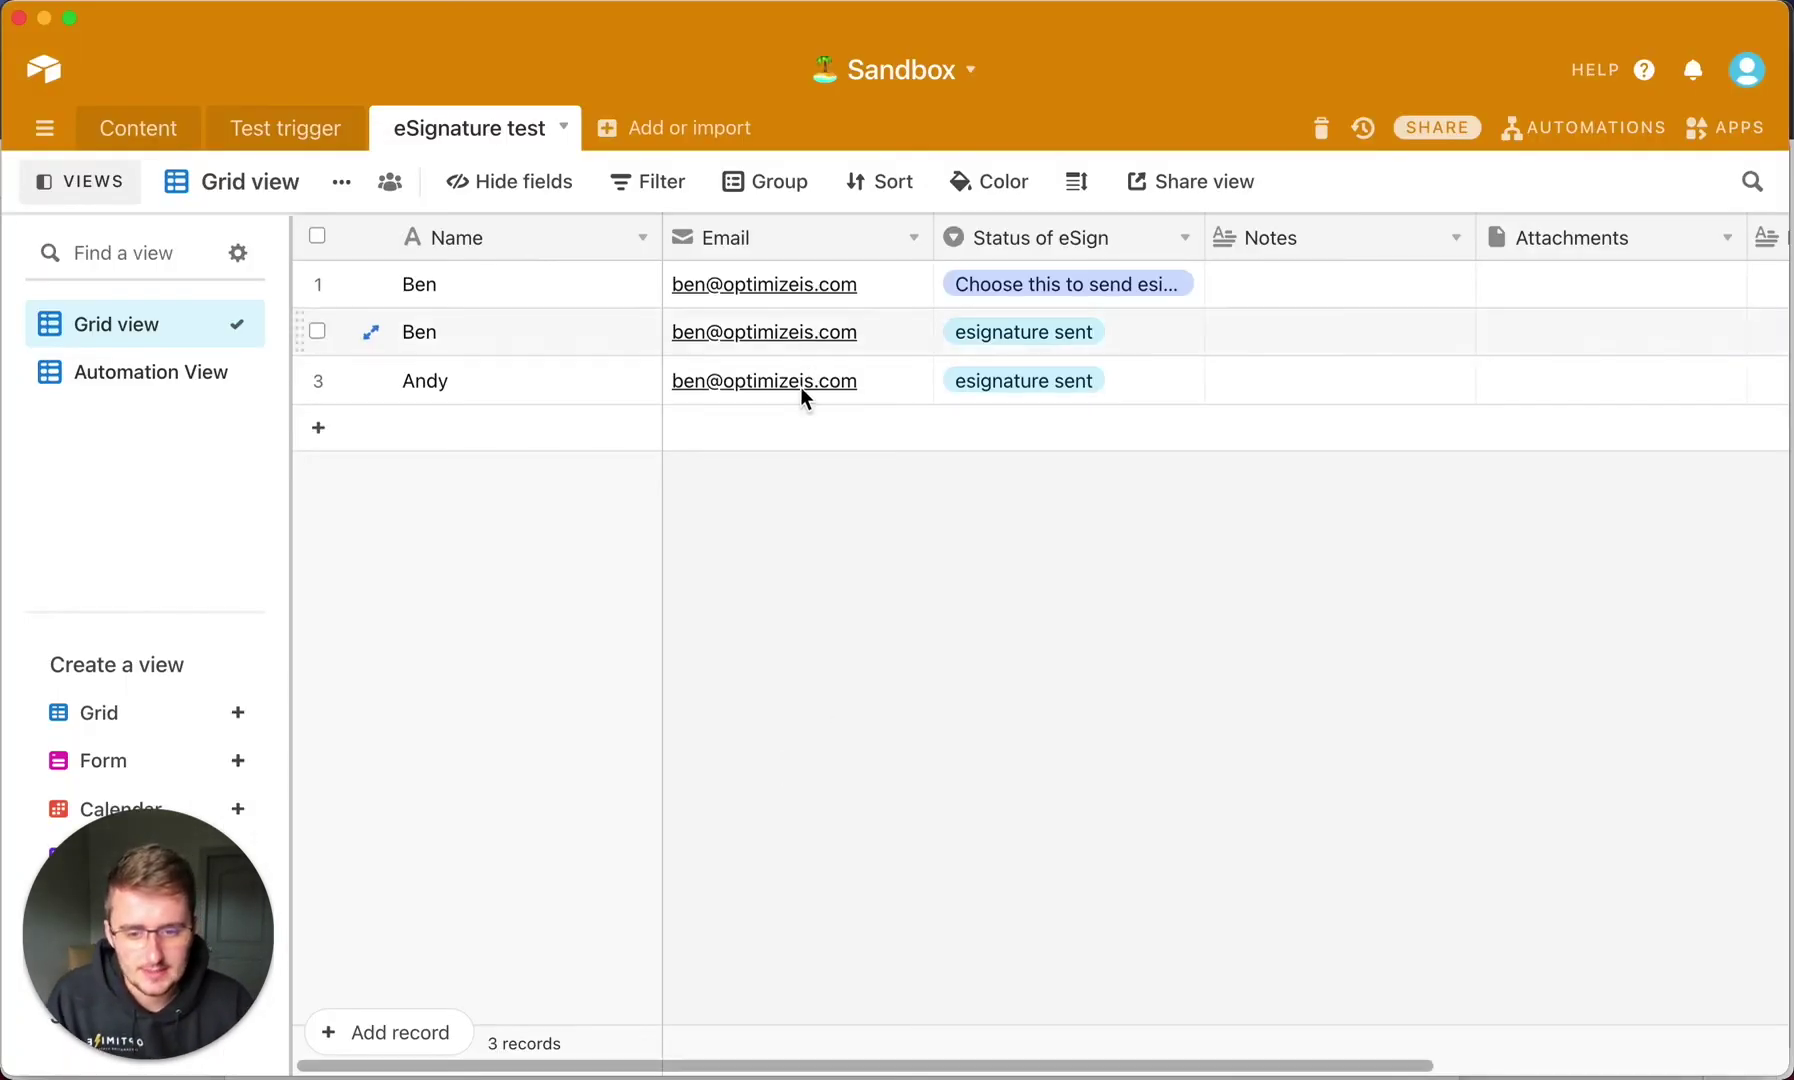
Insert a long text field named 'Address' to the right of Status of eSign.
left_click_drag(835, 1064, 741, 1033)
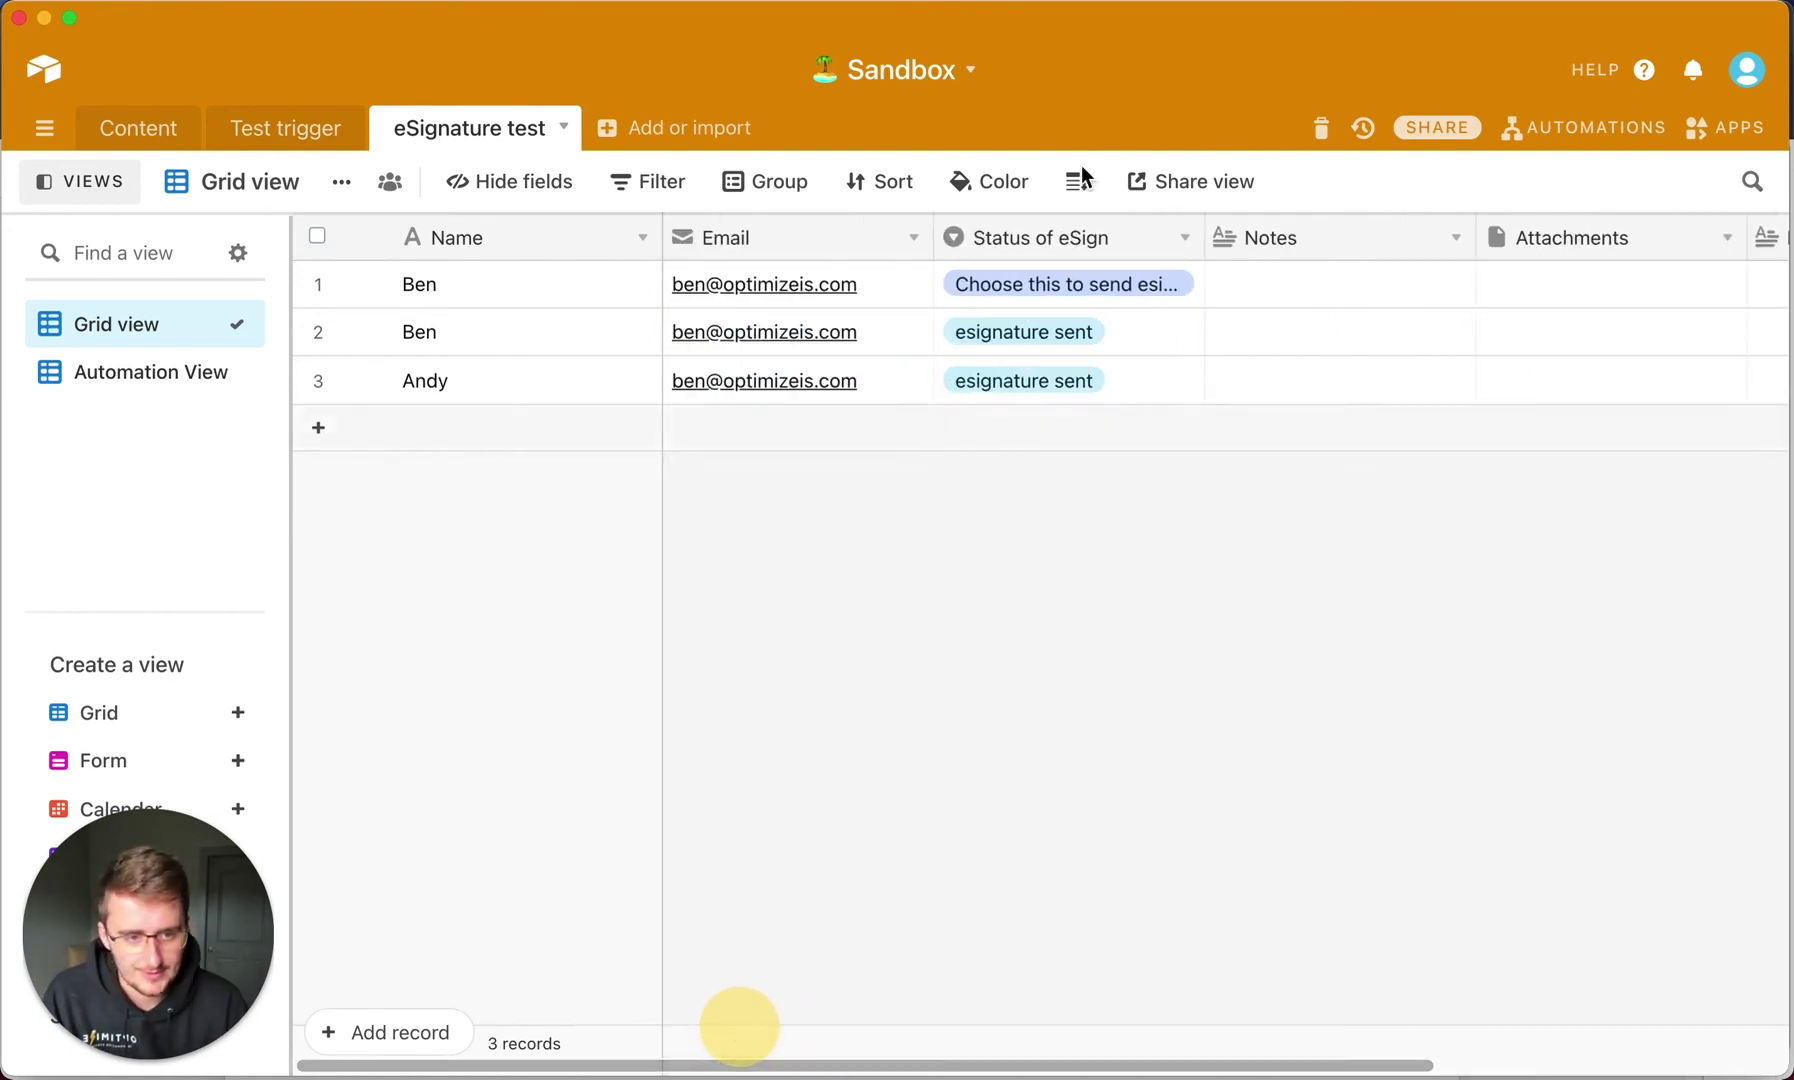
left_click(1159, 249)
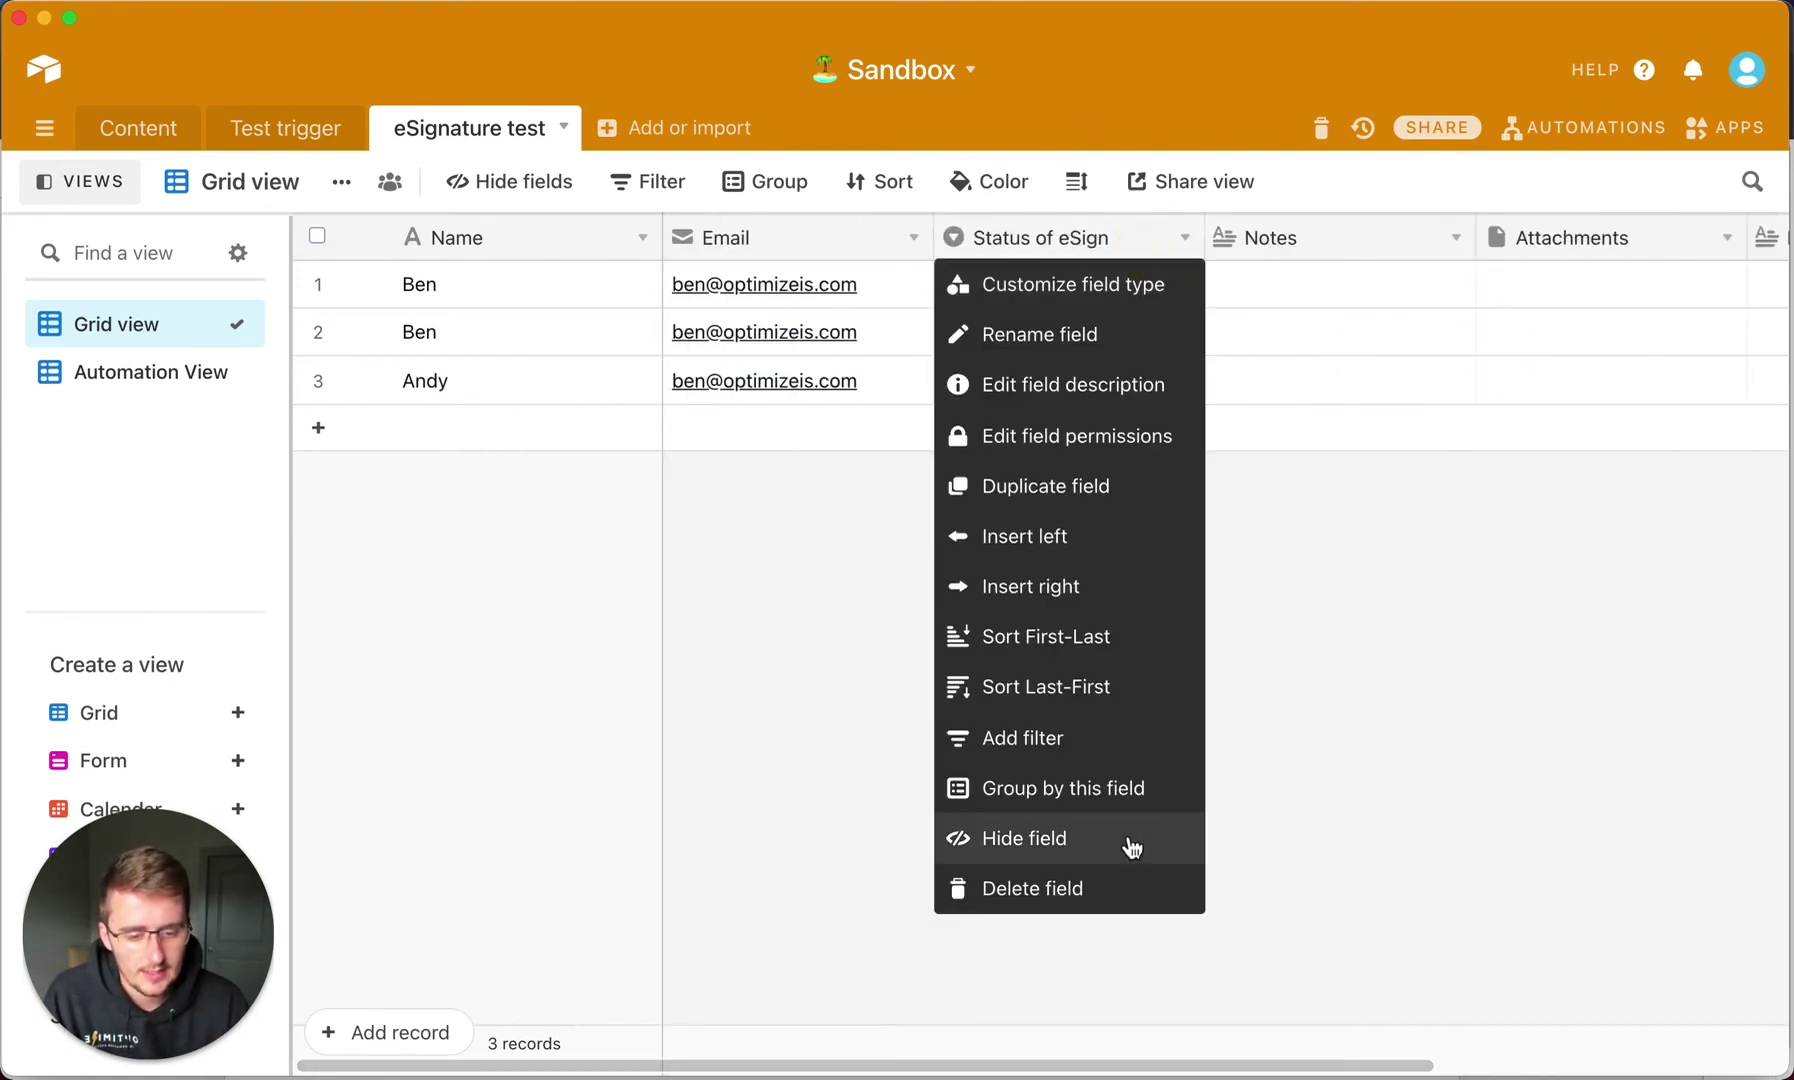
left_click(1113, 587)
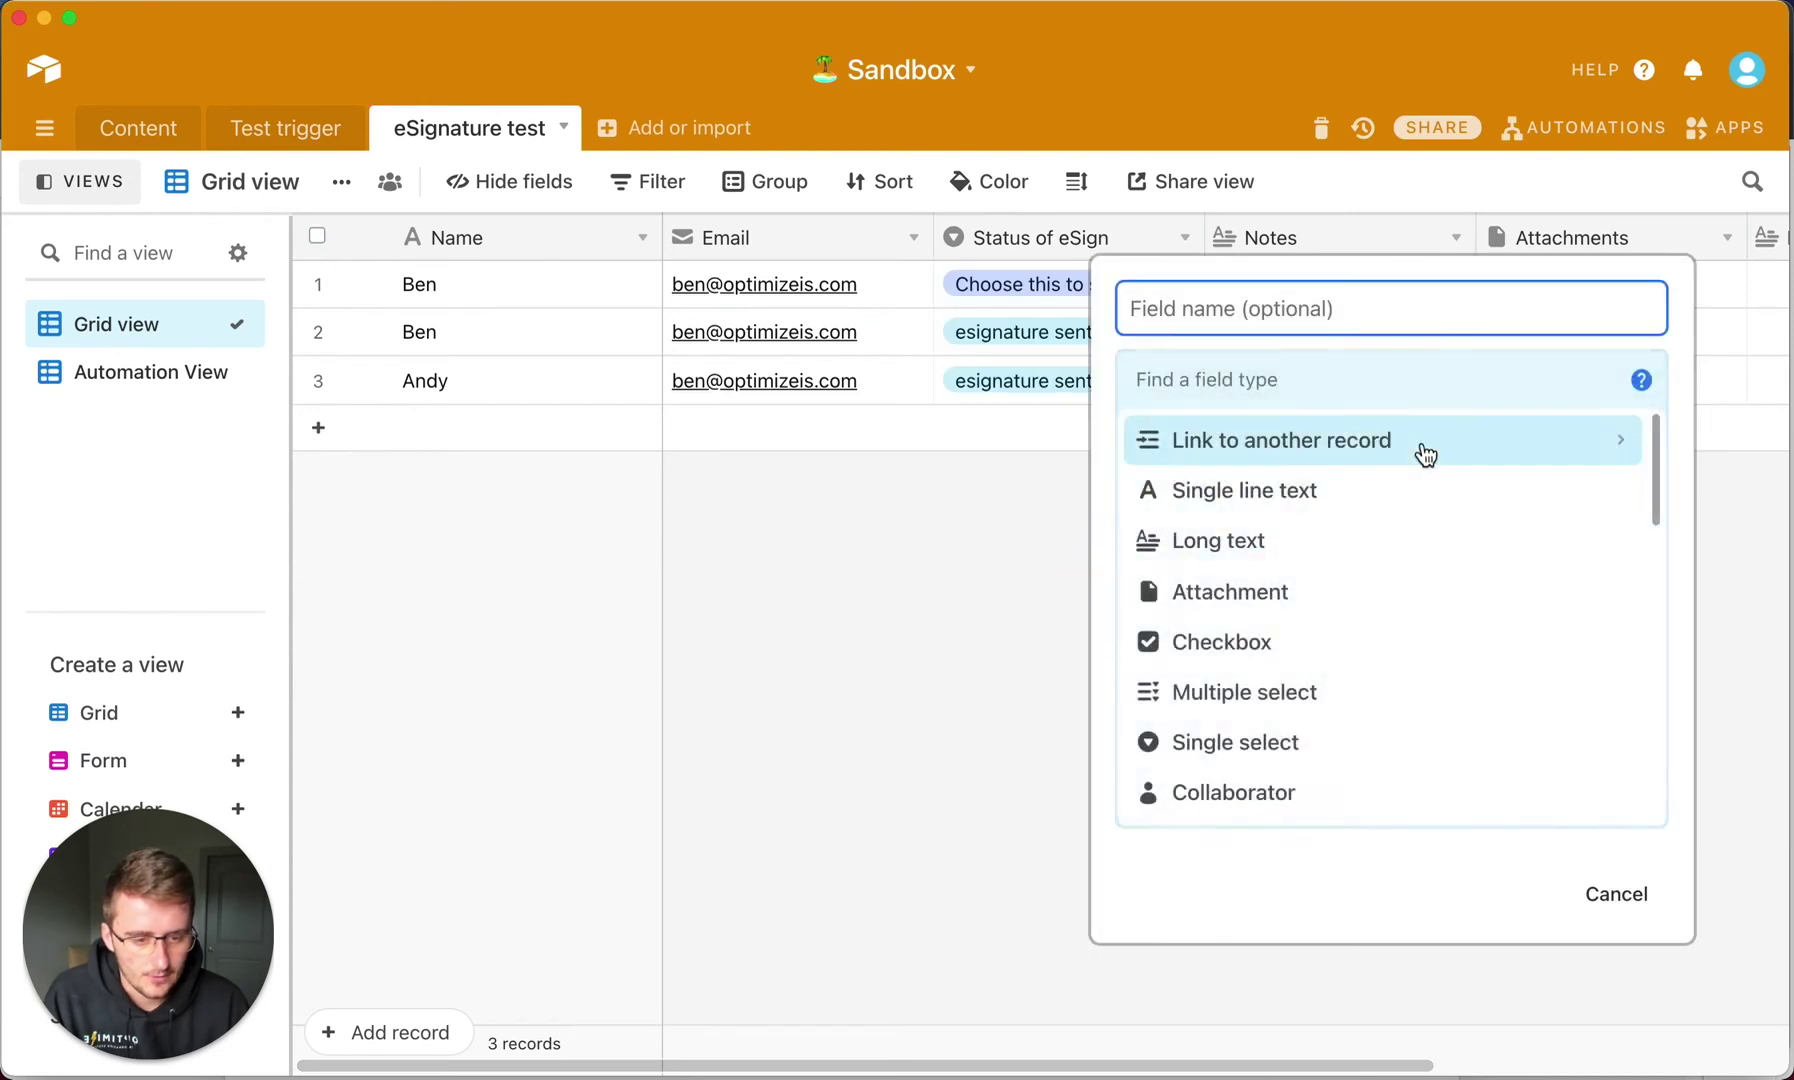
scroll(1420, 458, "down", 3)
scroll(1303, 540, "up", 3)
left_click(1290, 542)
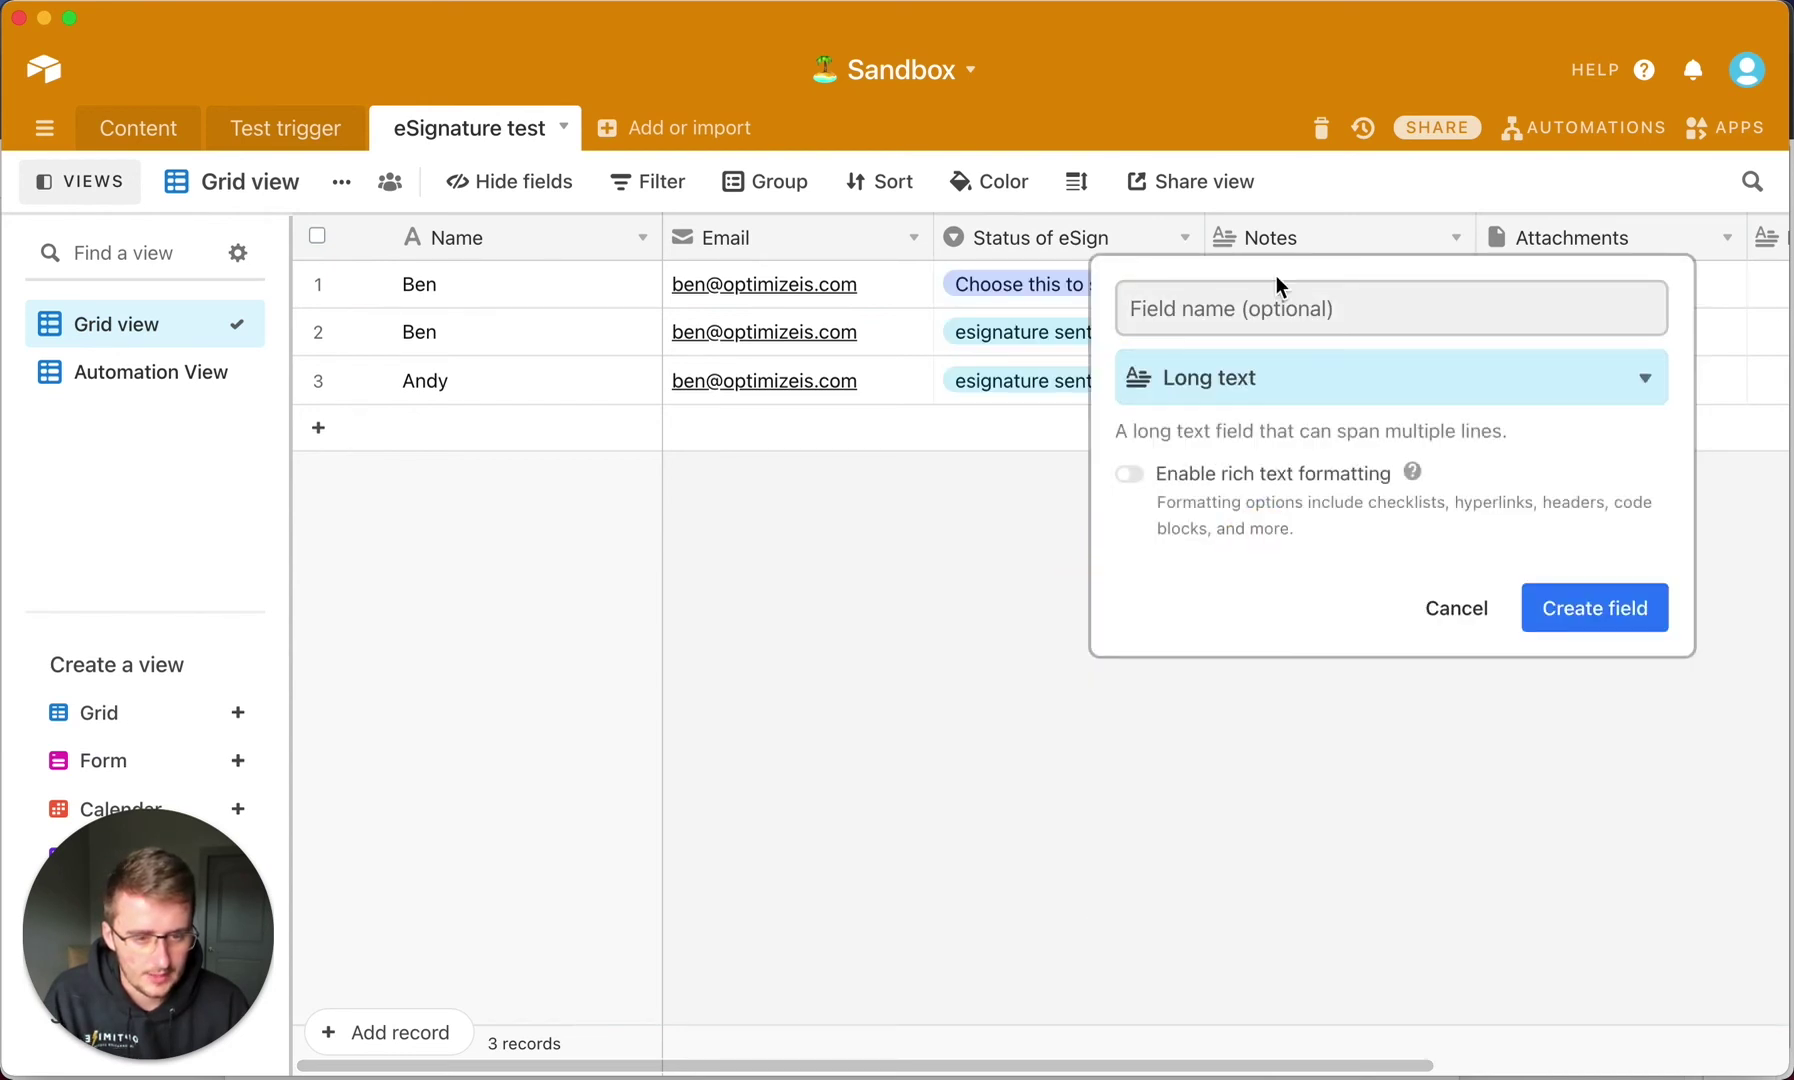
left_click(1274, 288)
type("Address")
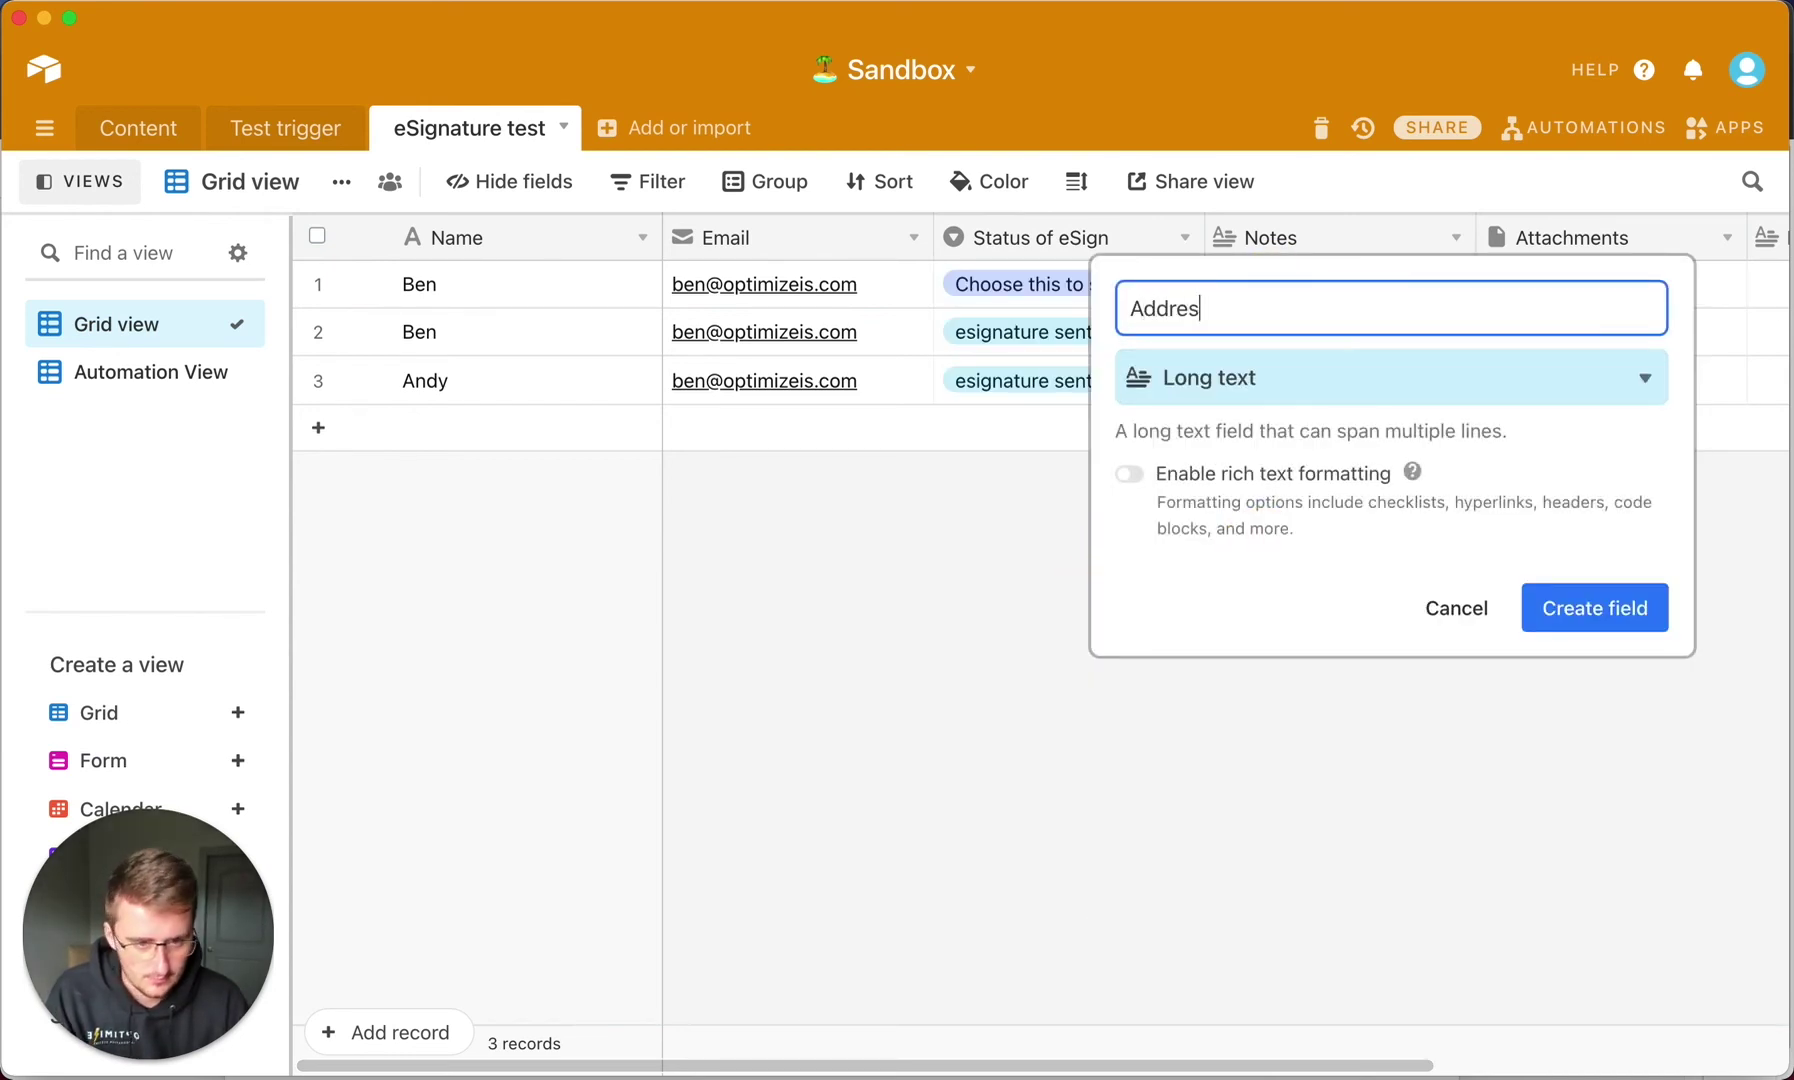
key("Return")
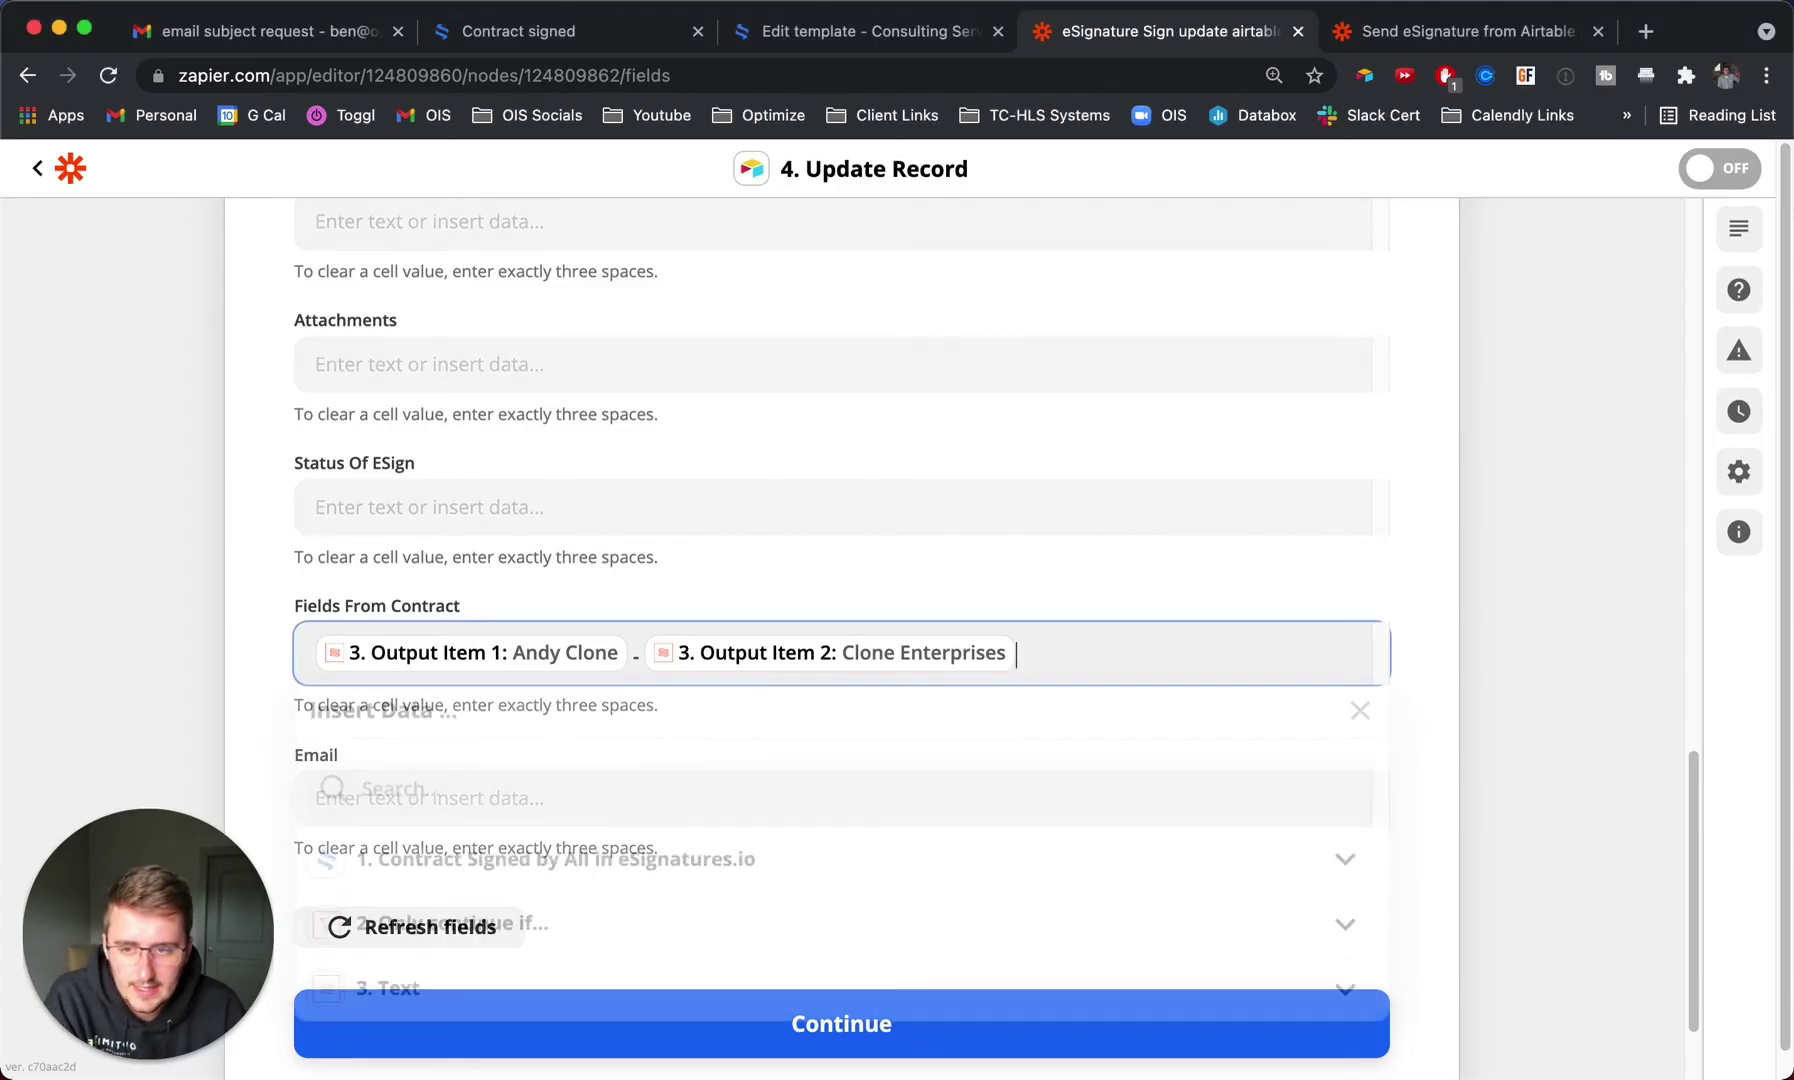
Back in Zapier, refresh the Airtable fields so Address appears.
left_click(622, 630)
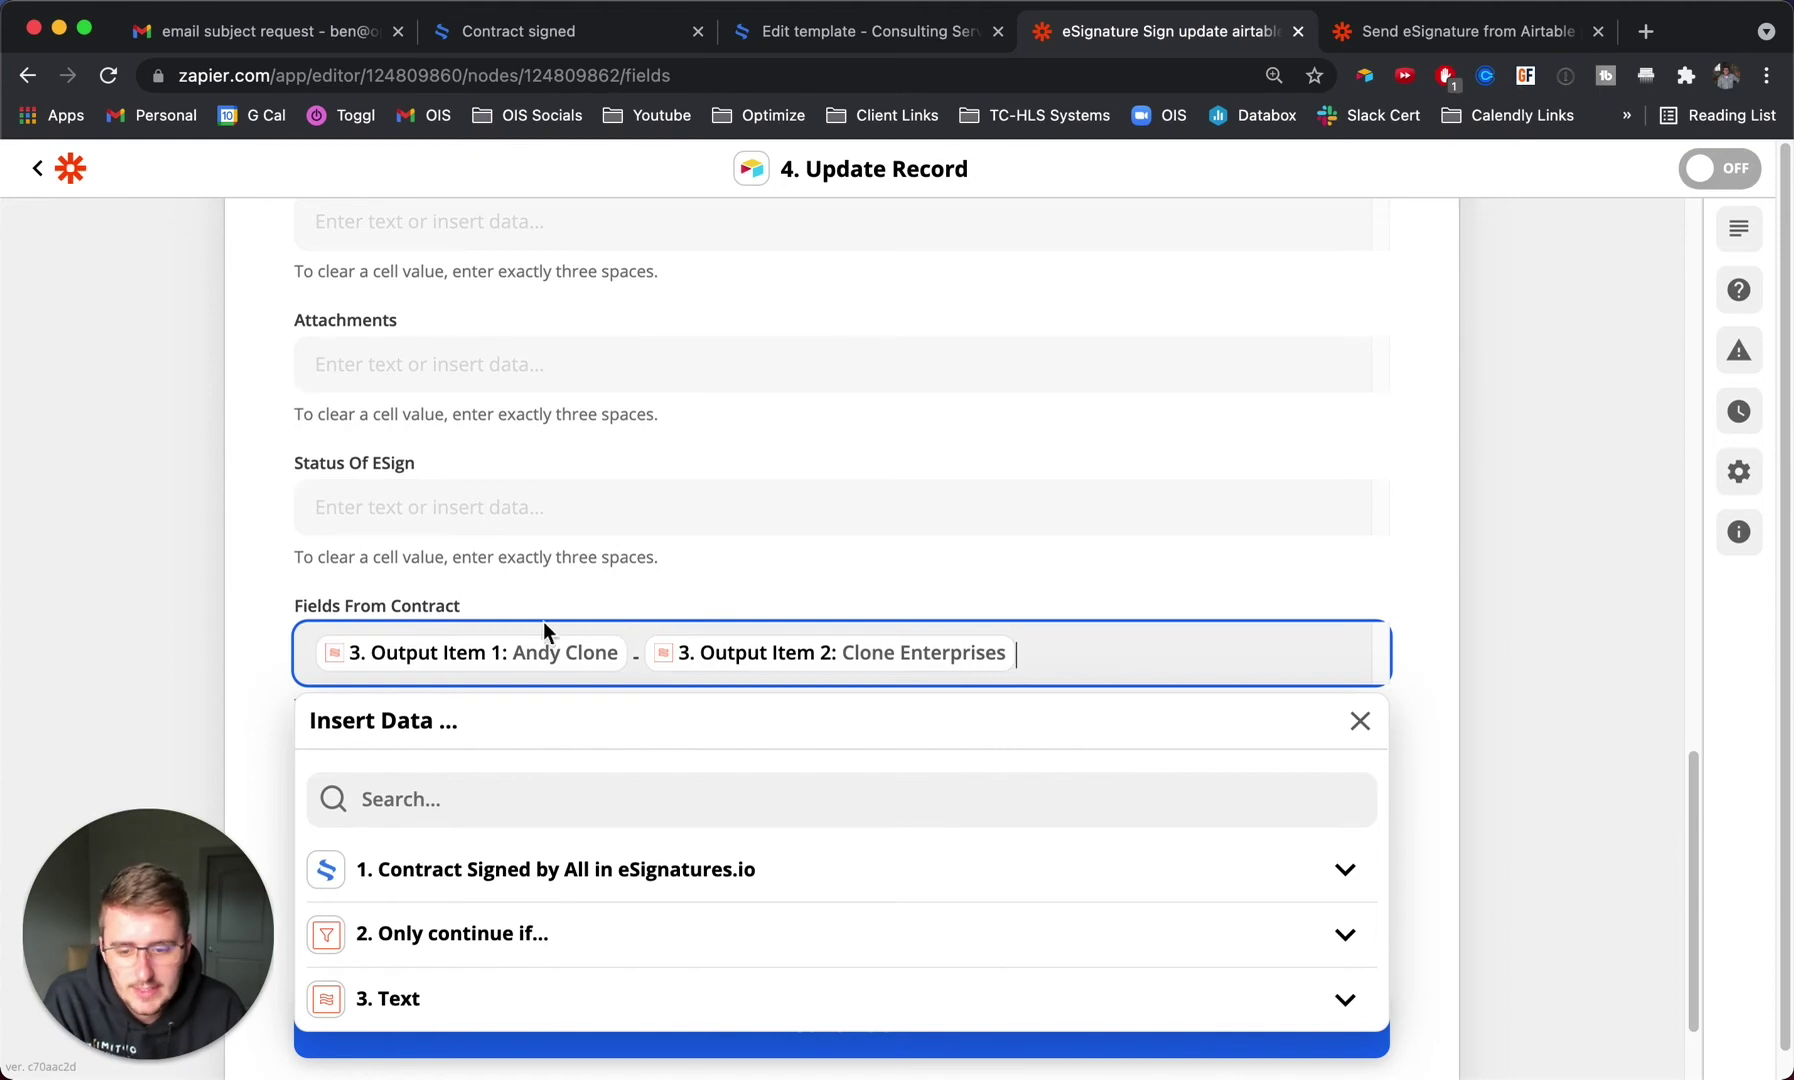
left_click(164, 628)
scroll(300, 646, "down", 2)
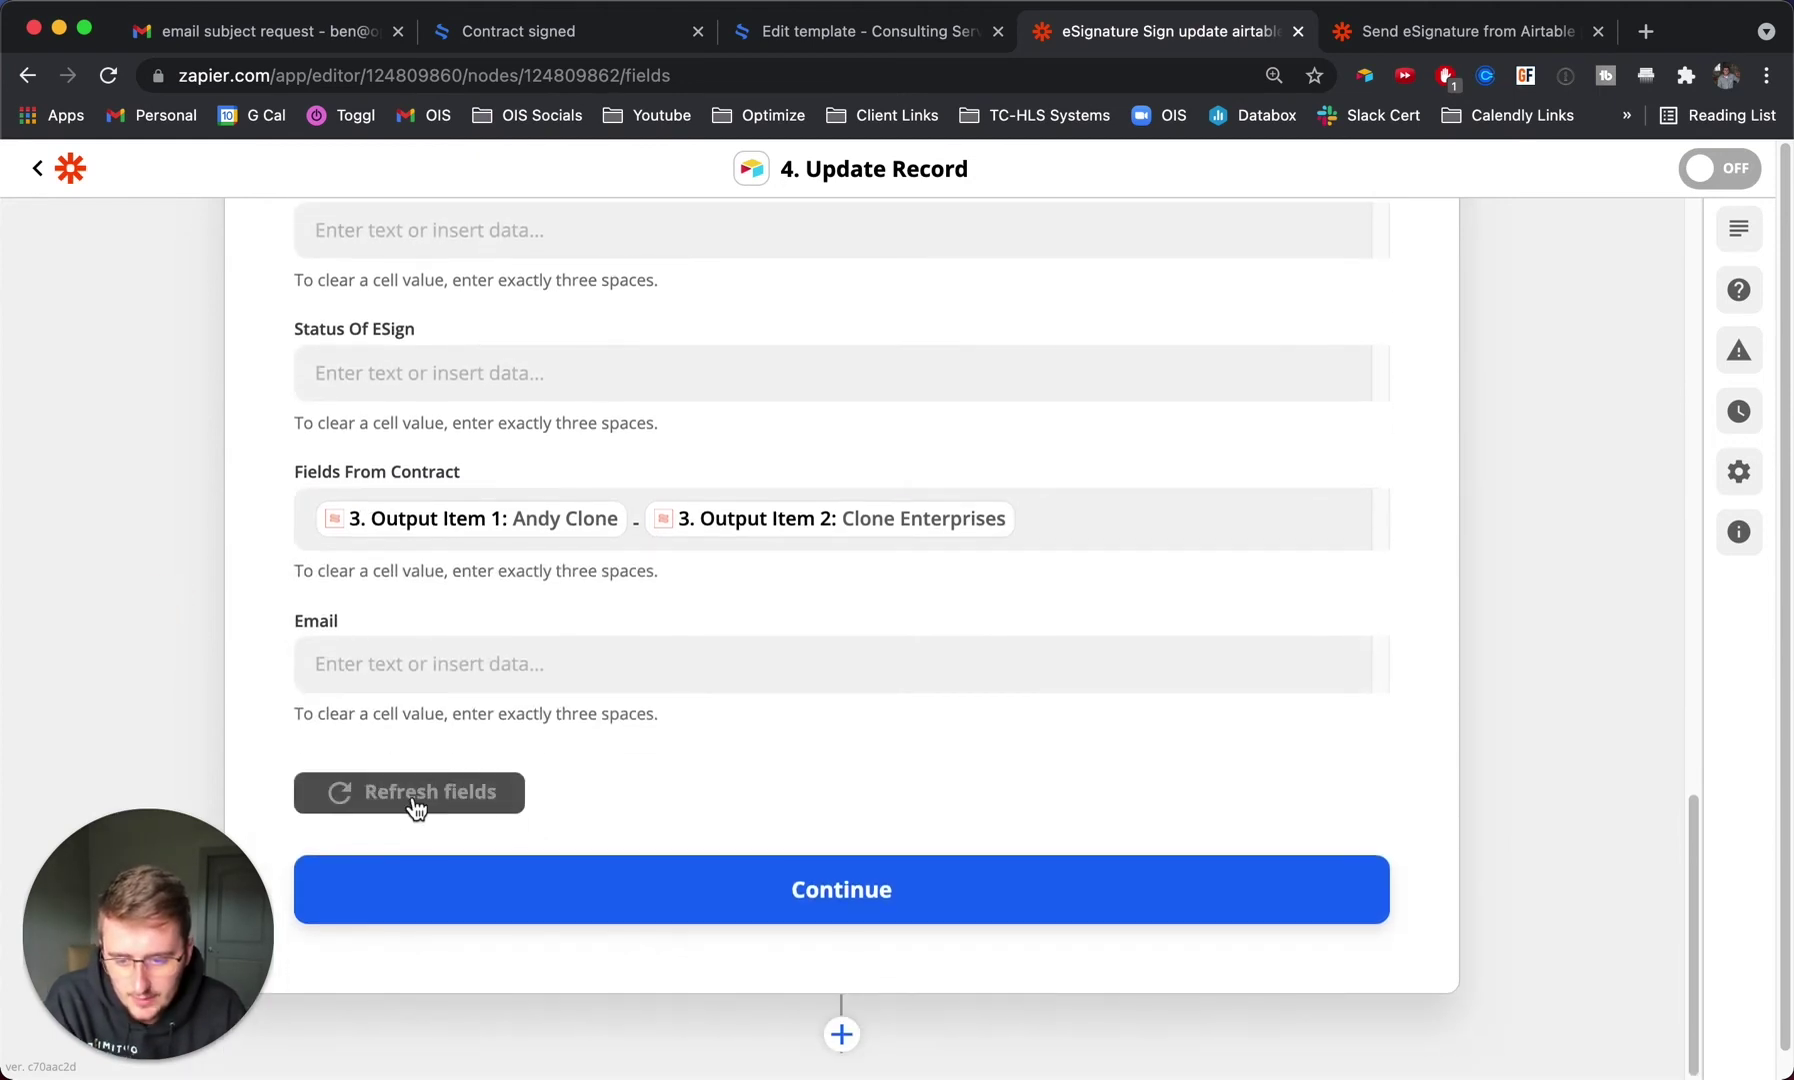
left_click(415, 795)
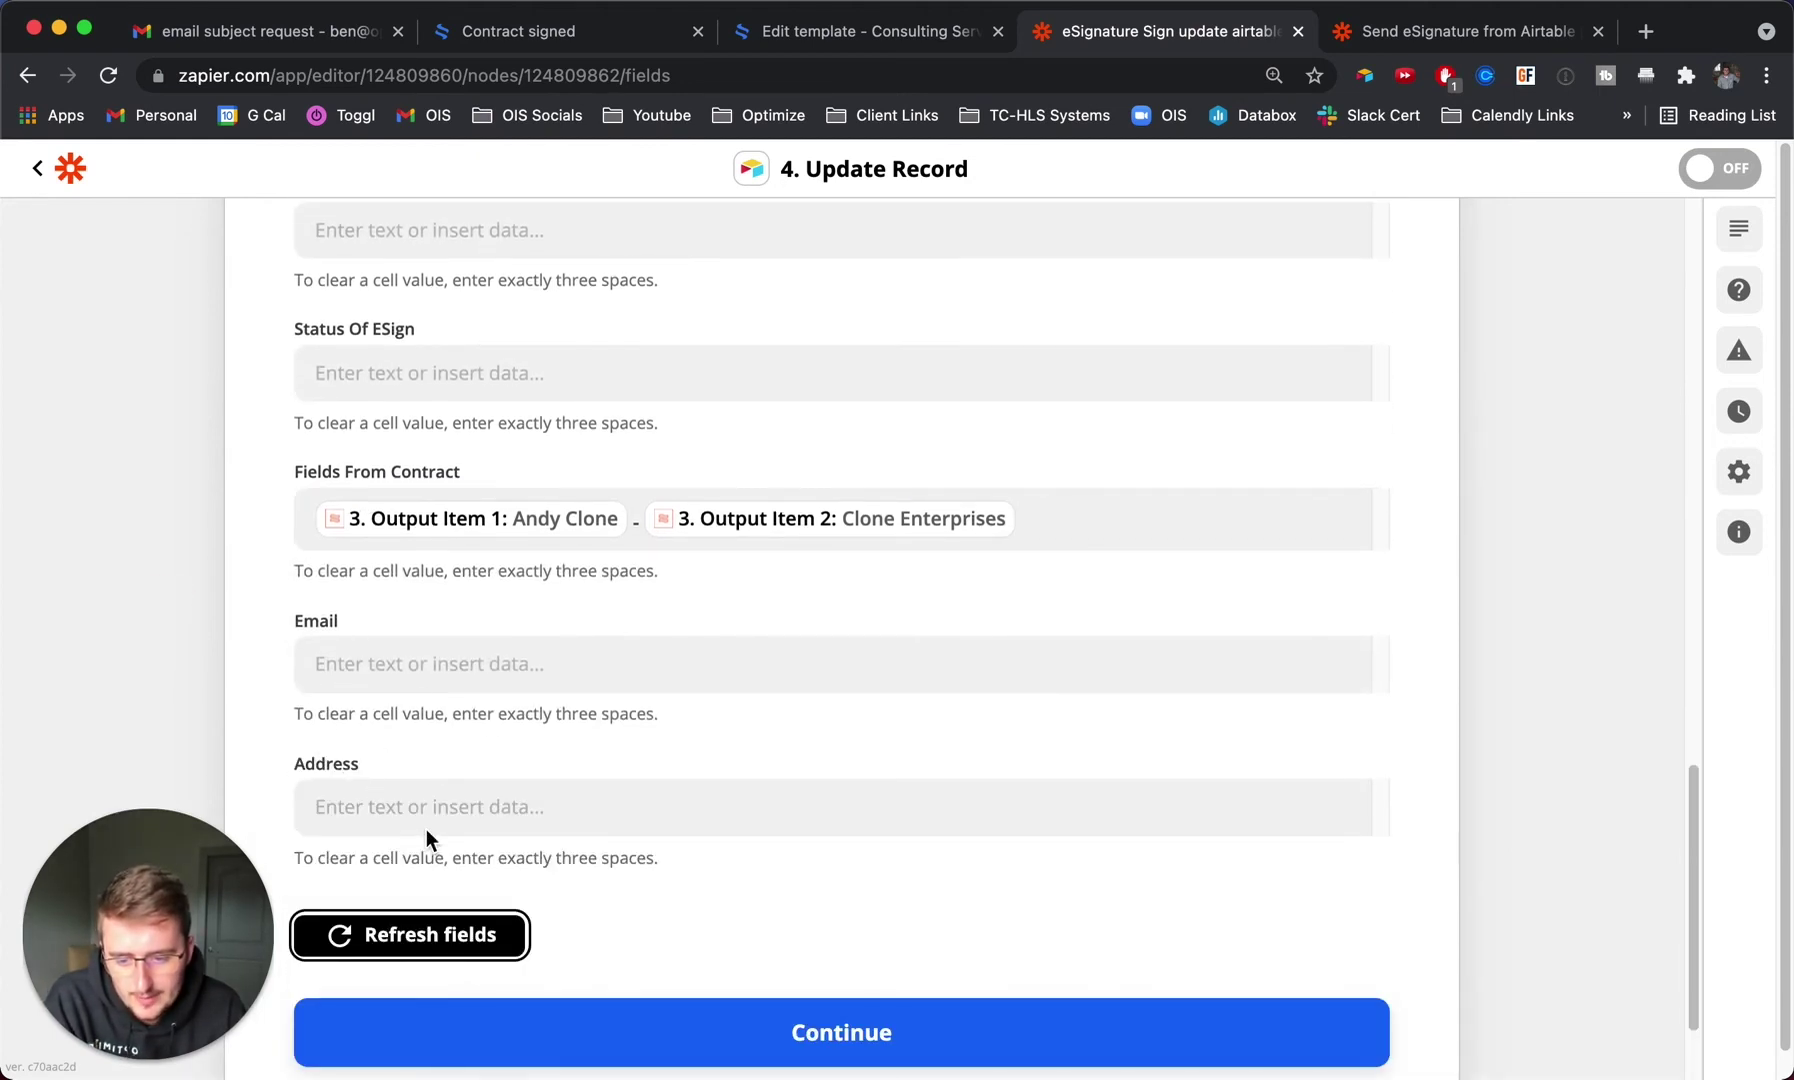
Map Address to Text Output Item 1, a dash, and Output Item 3, then continue.
left_click(432, 813)
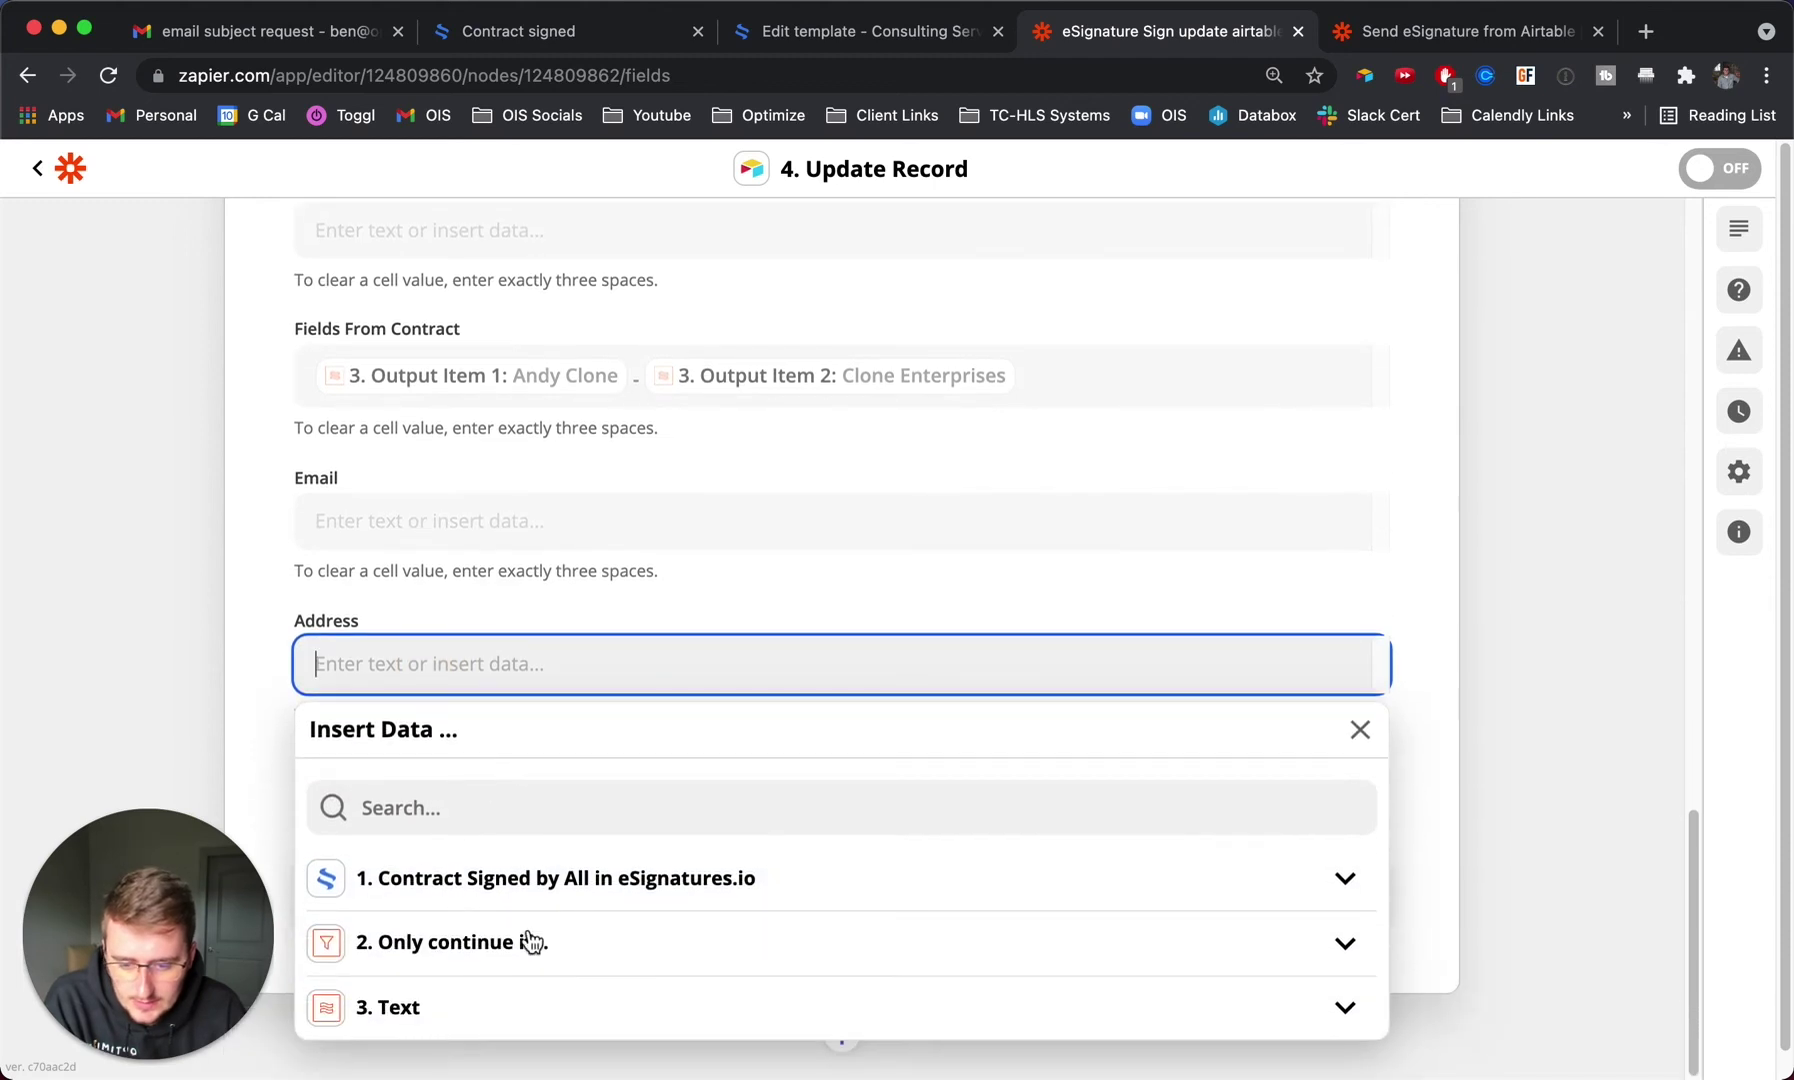
left_click(514, 1006)
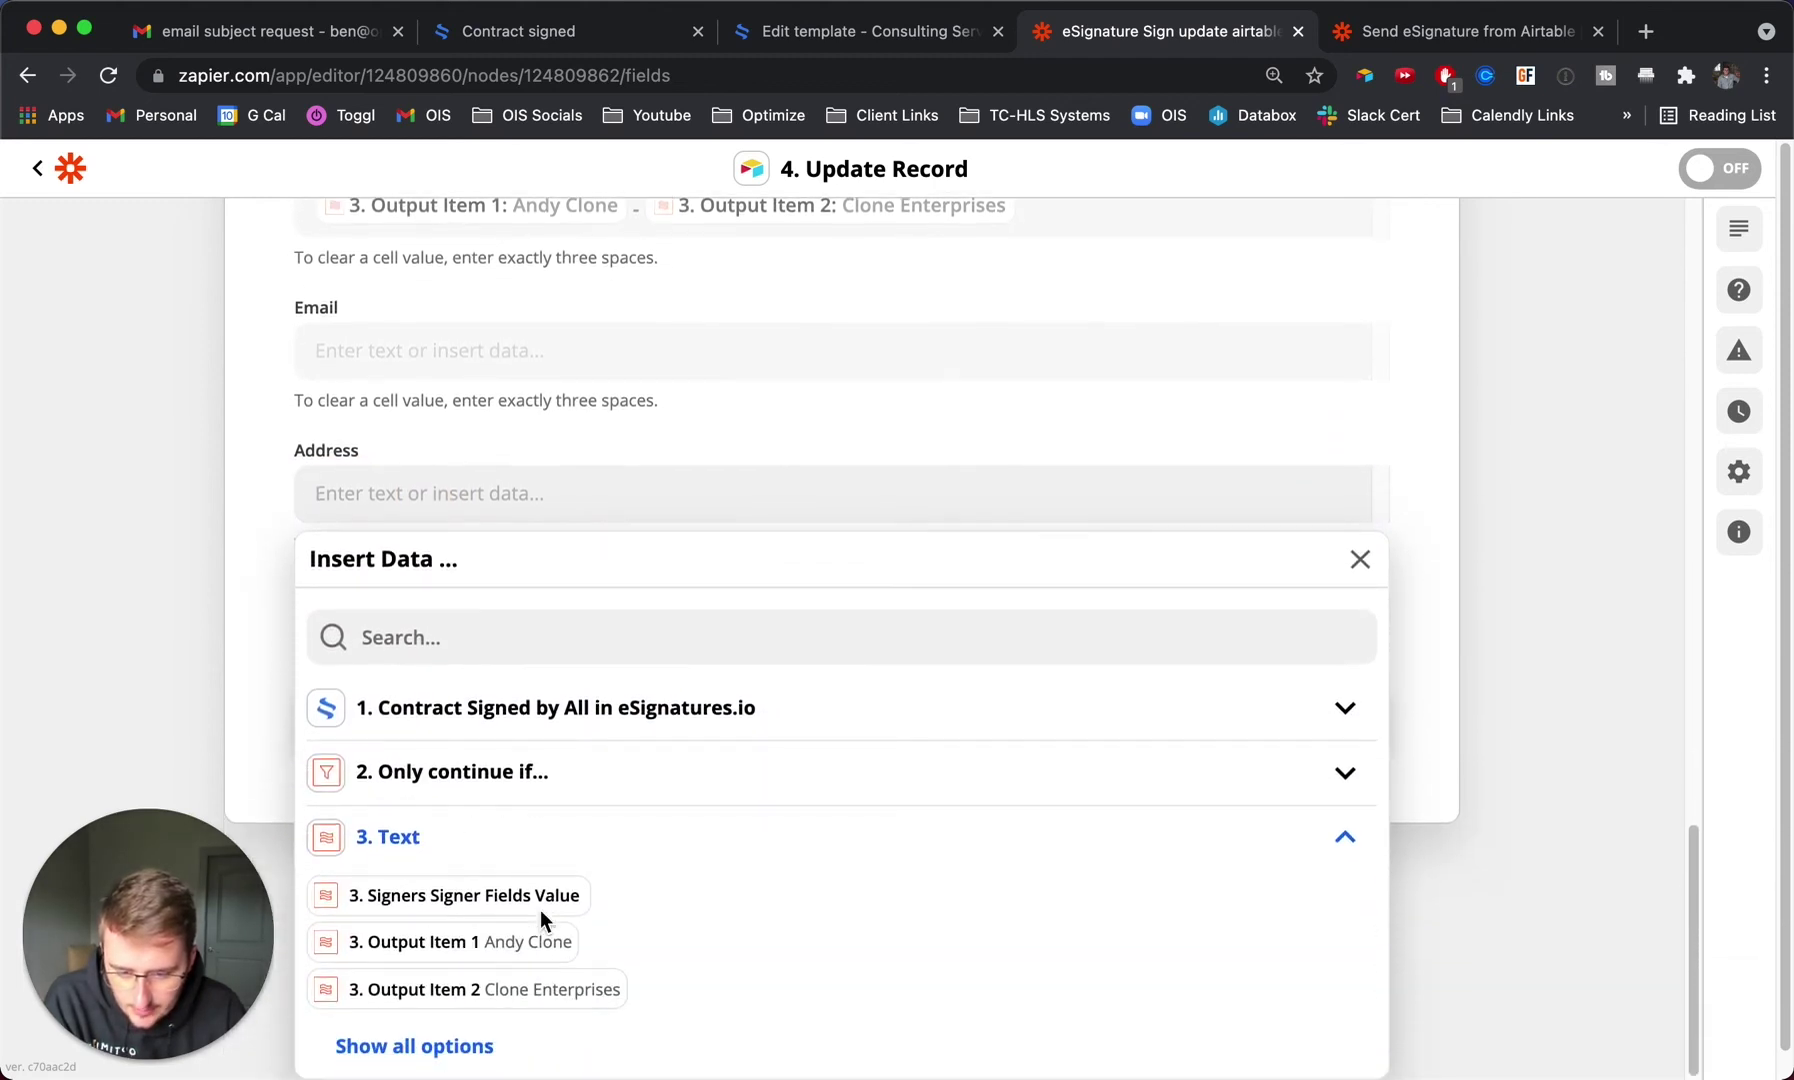
left_click(470, 1040)
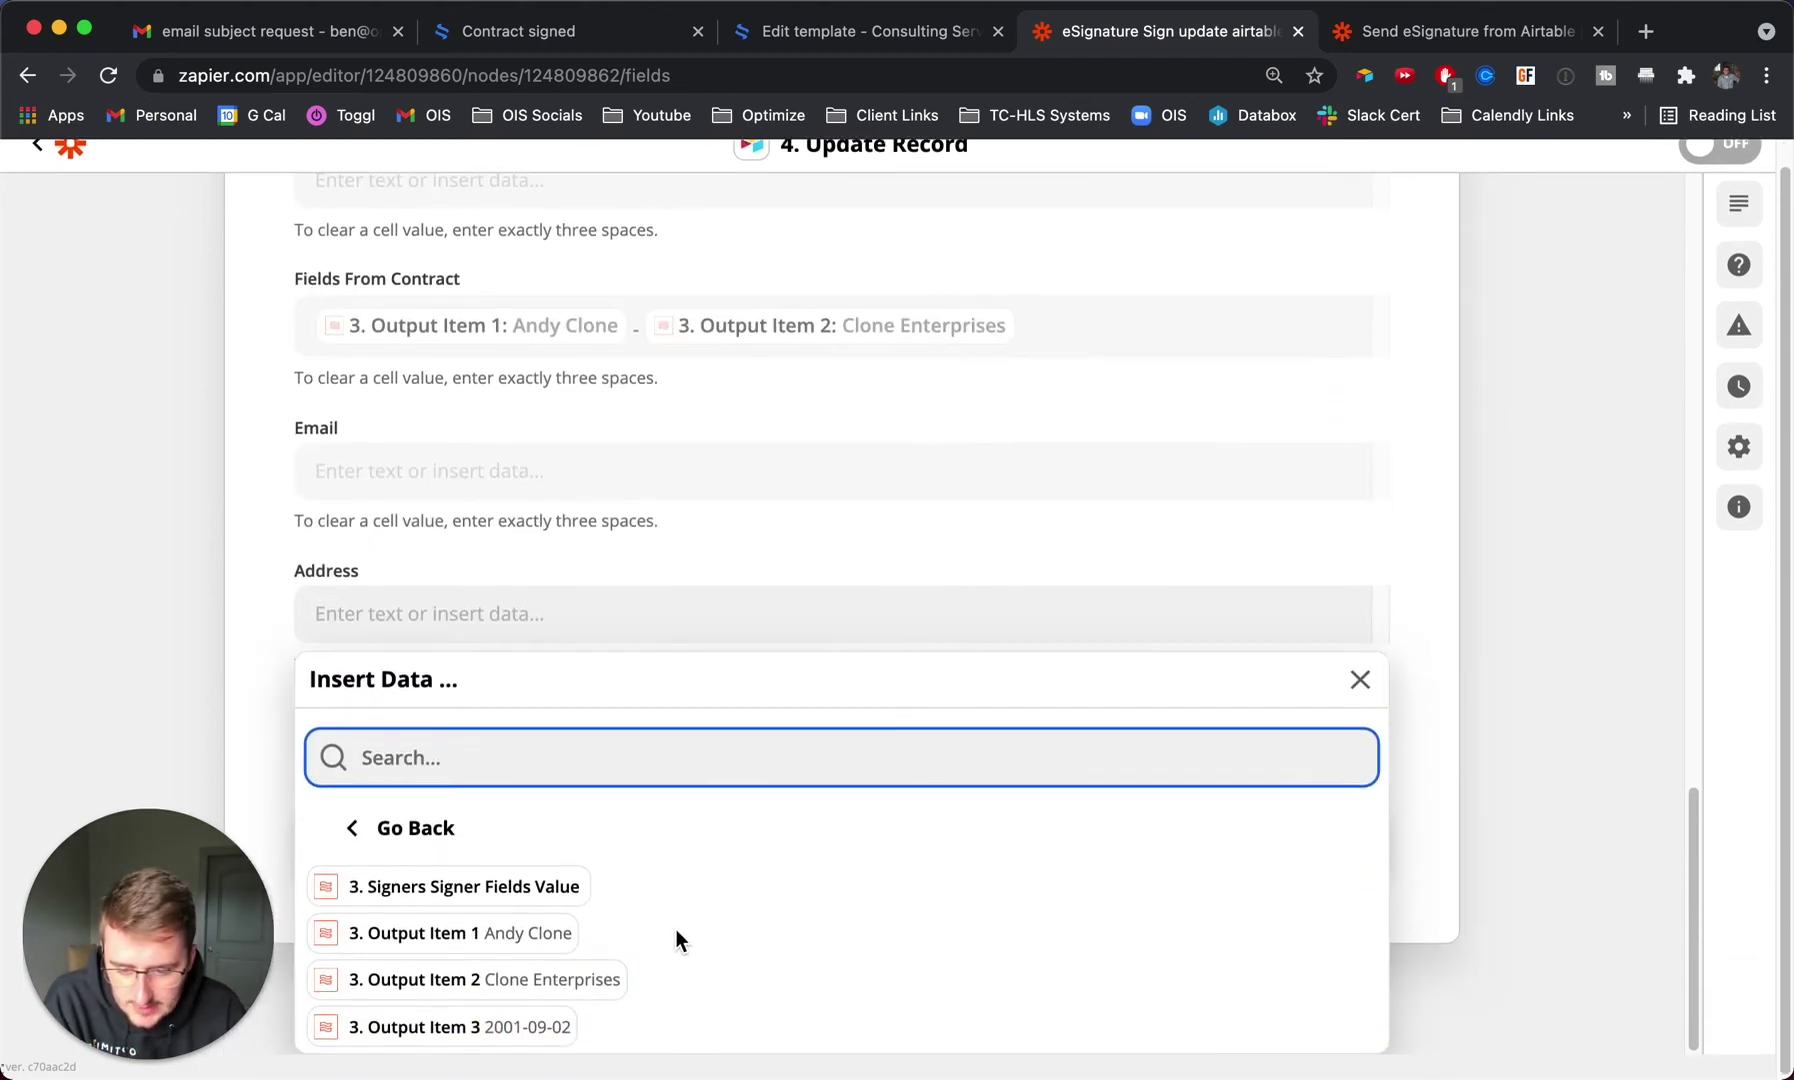
left_click(503, 943)
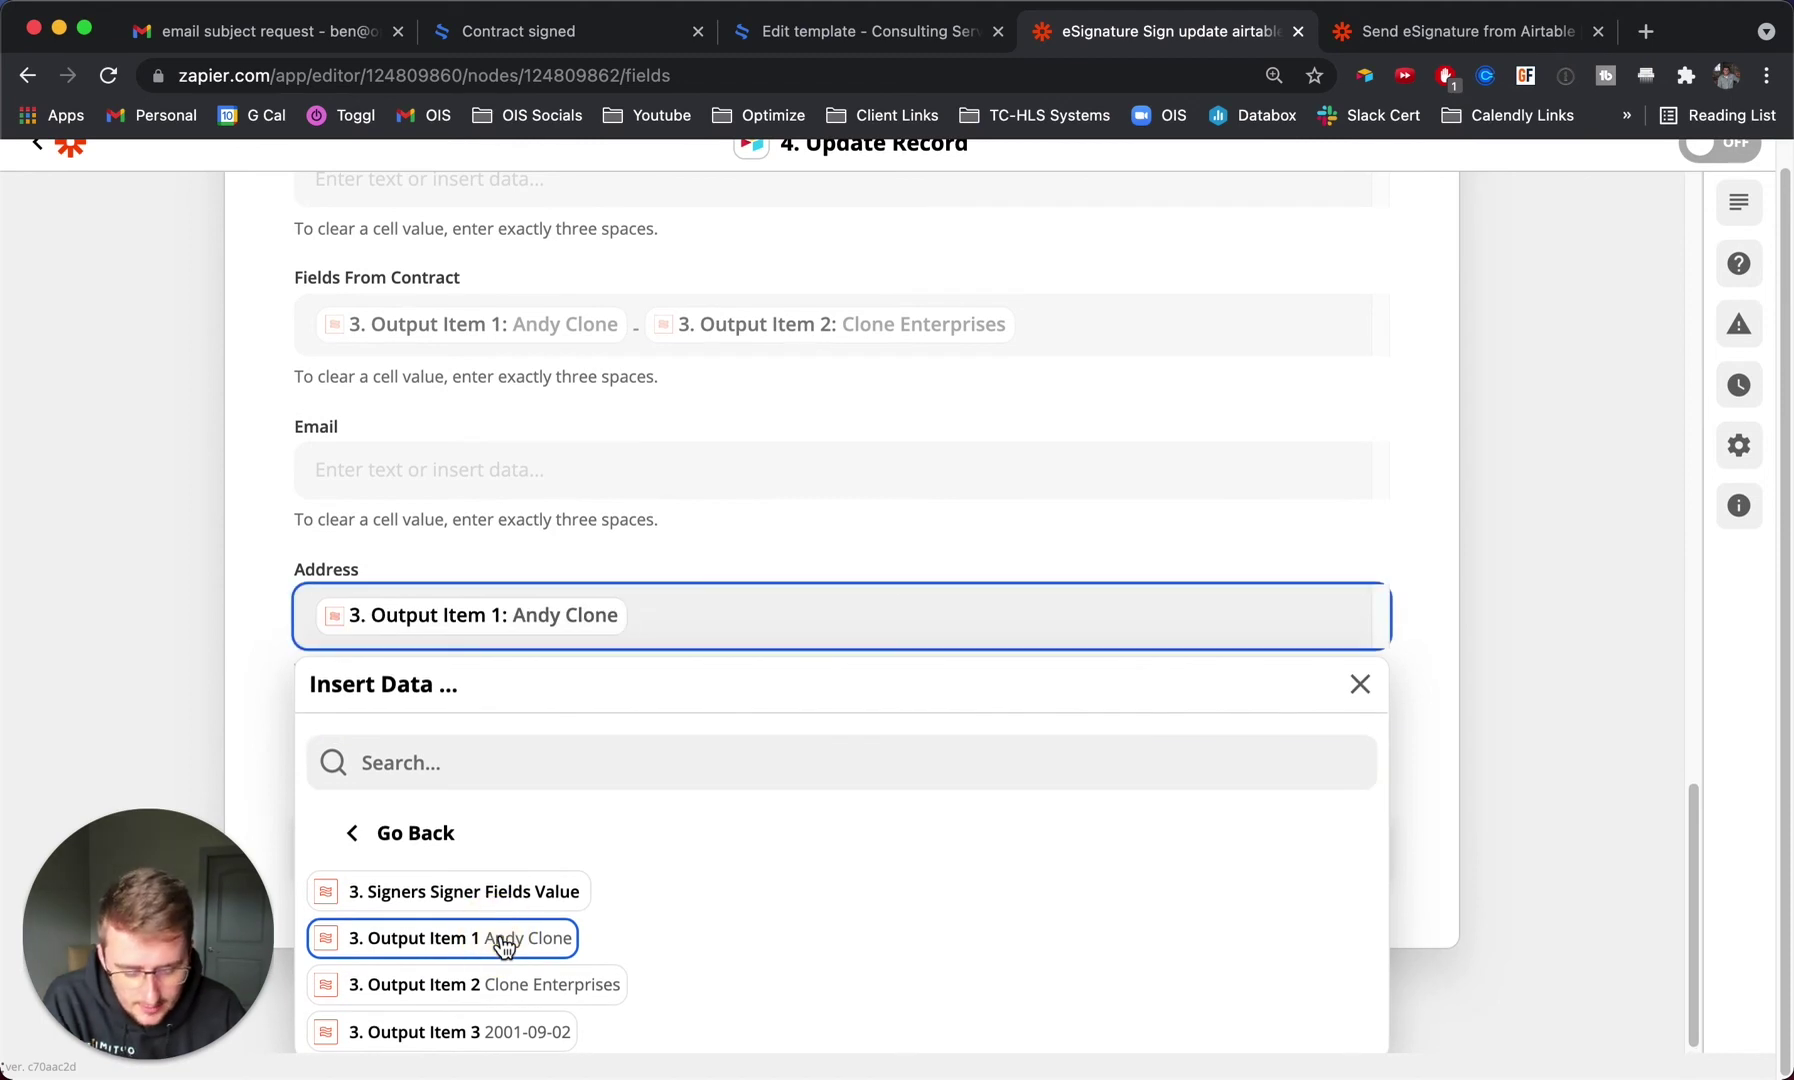
type("-")
left_click(514, 1040)
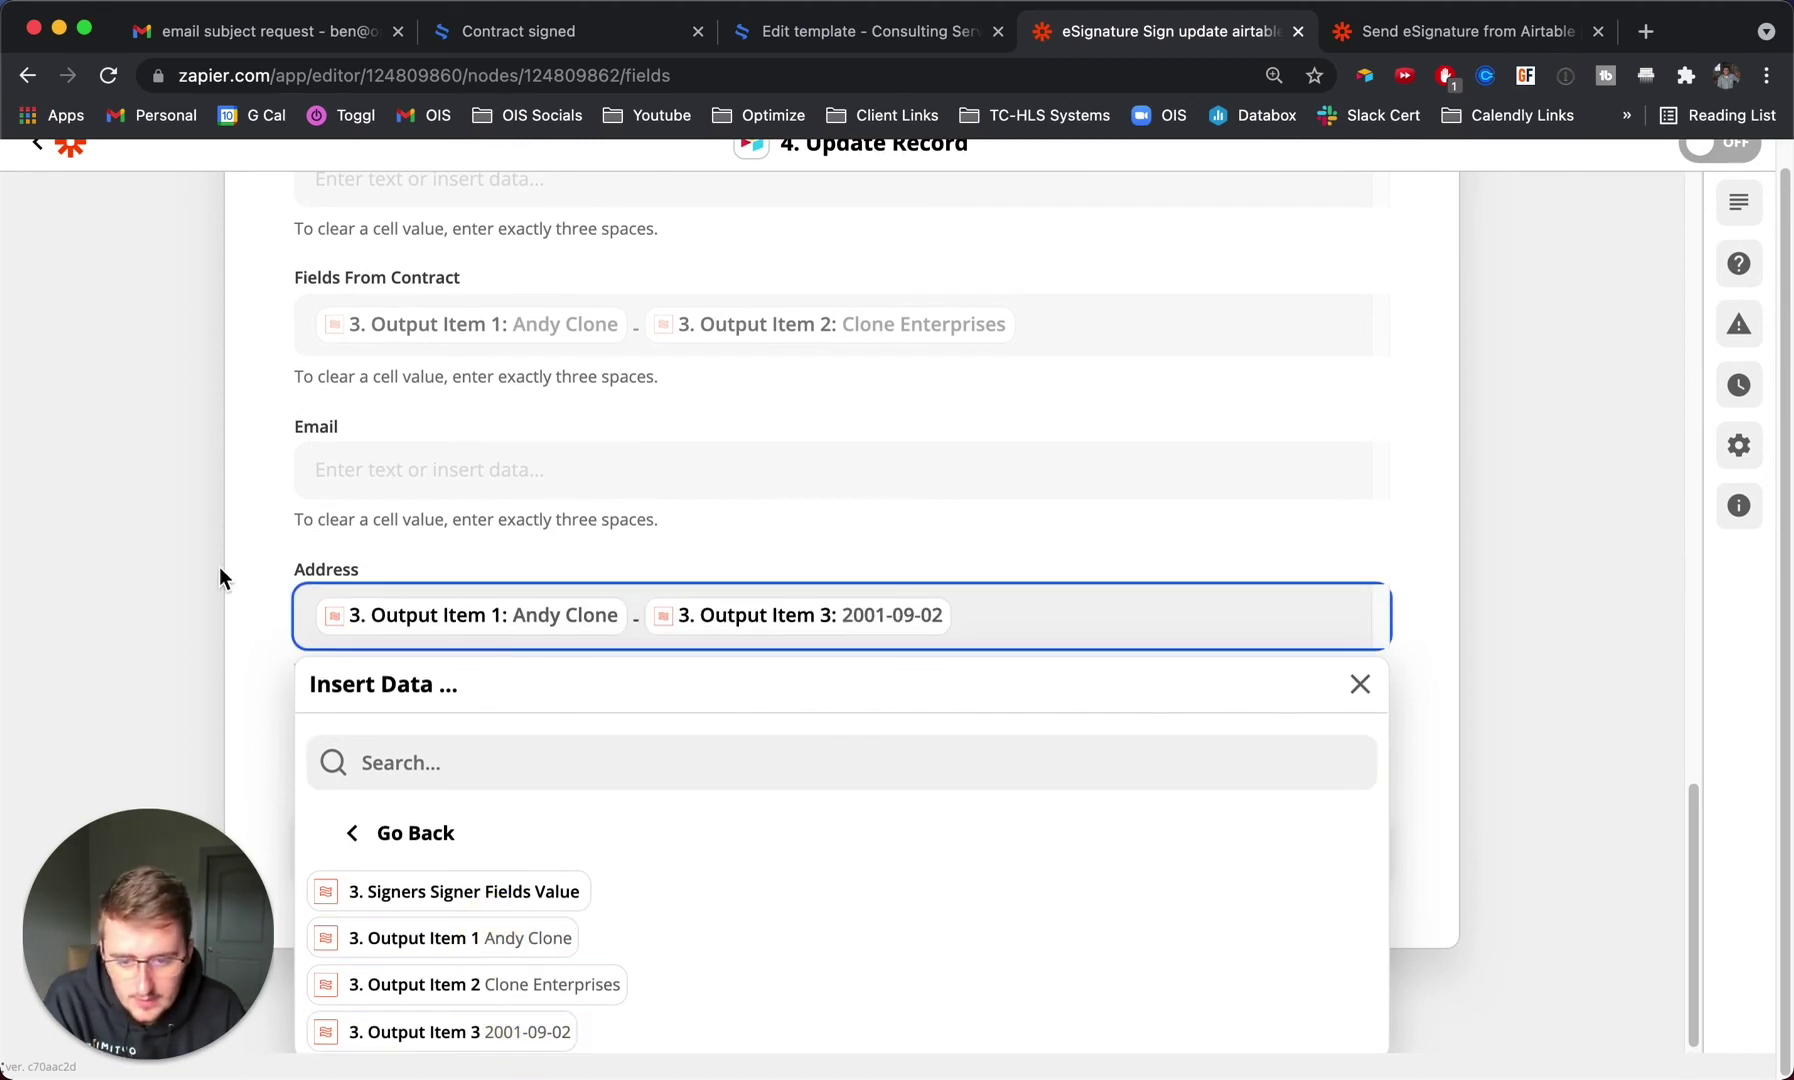
left_click(219, 568)
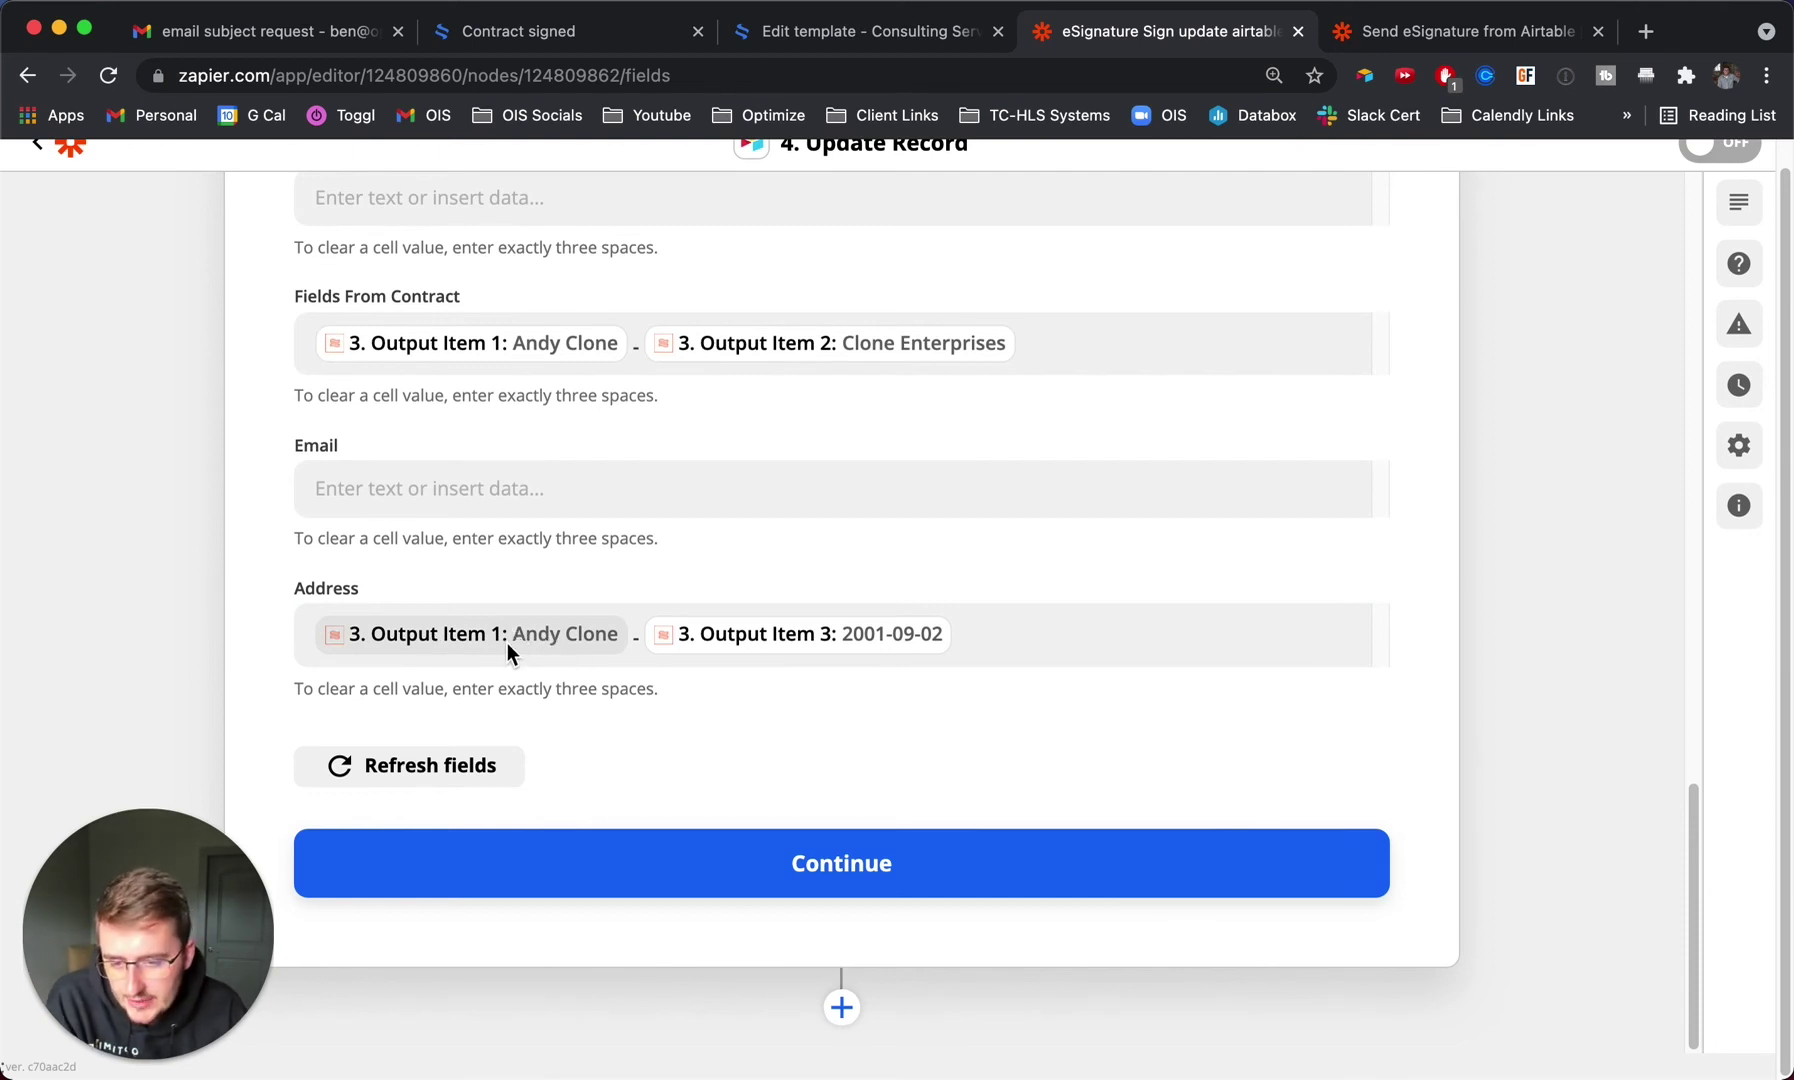
double_click(632, 641)
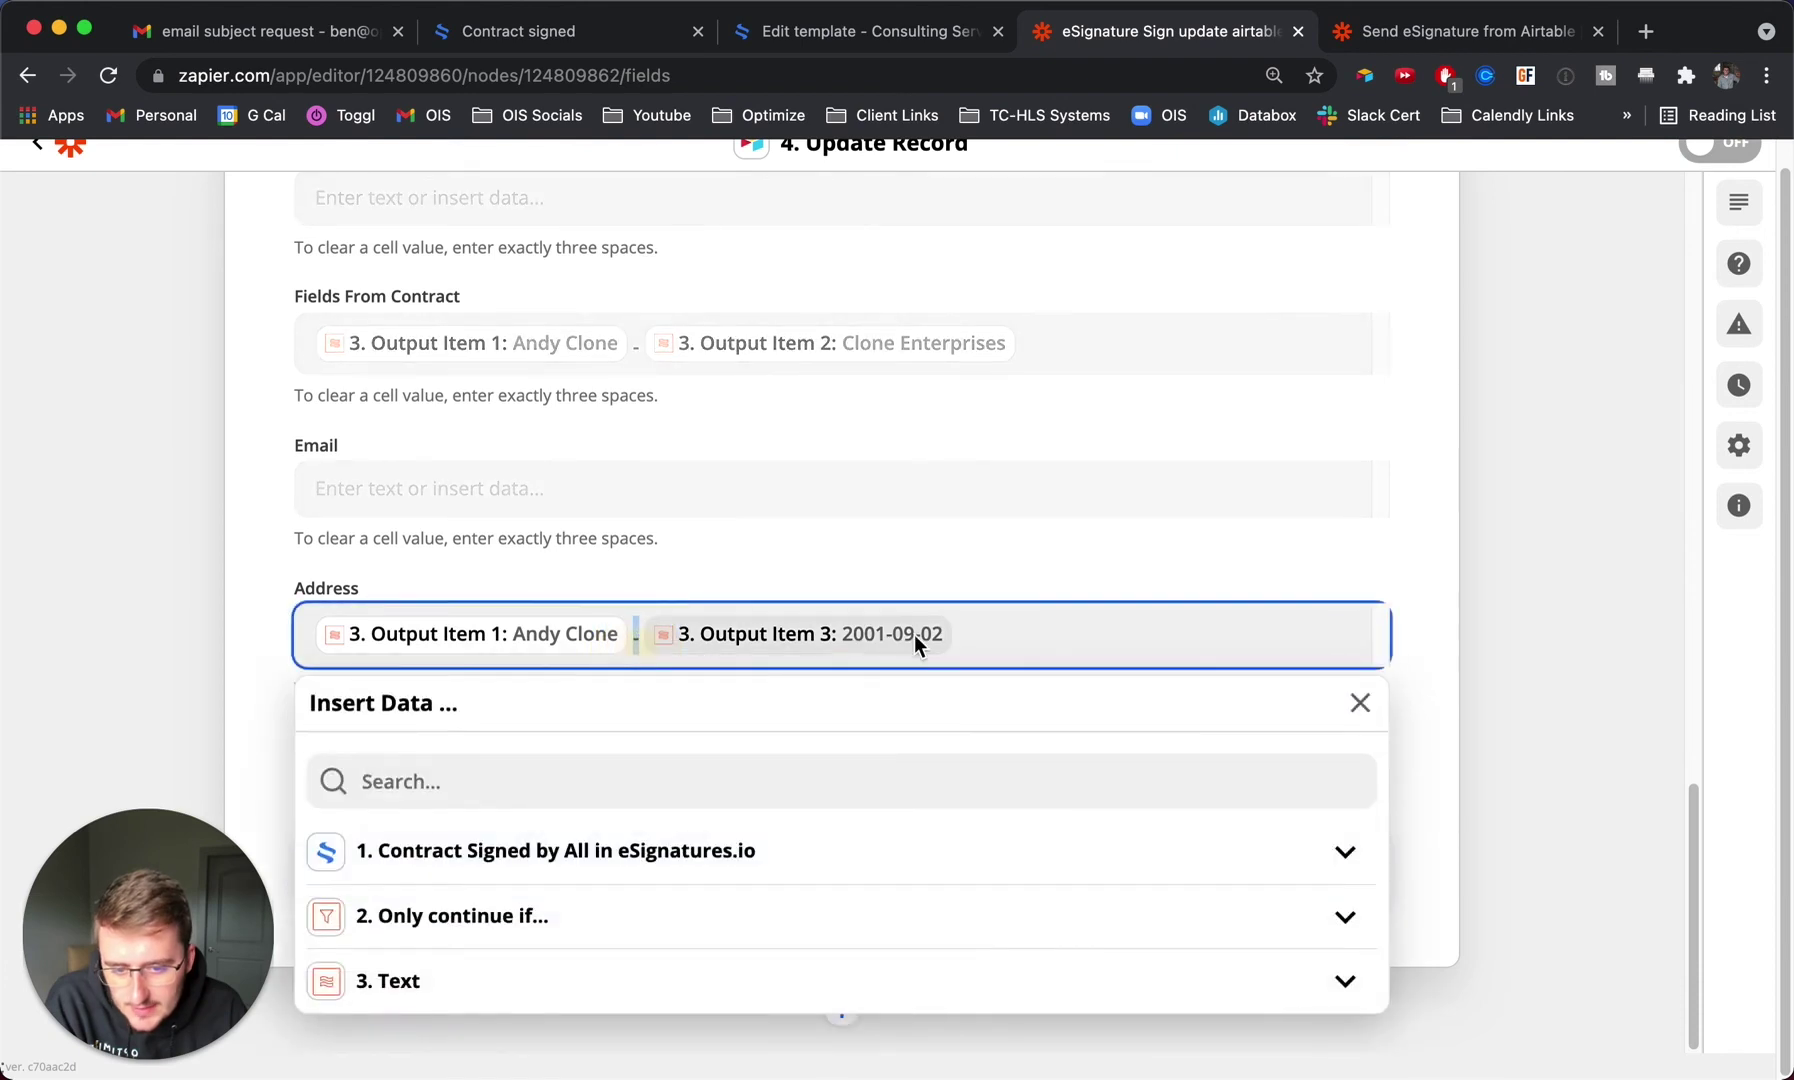
left_click(185, 611)
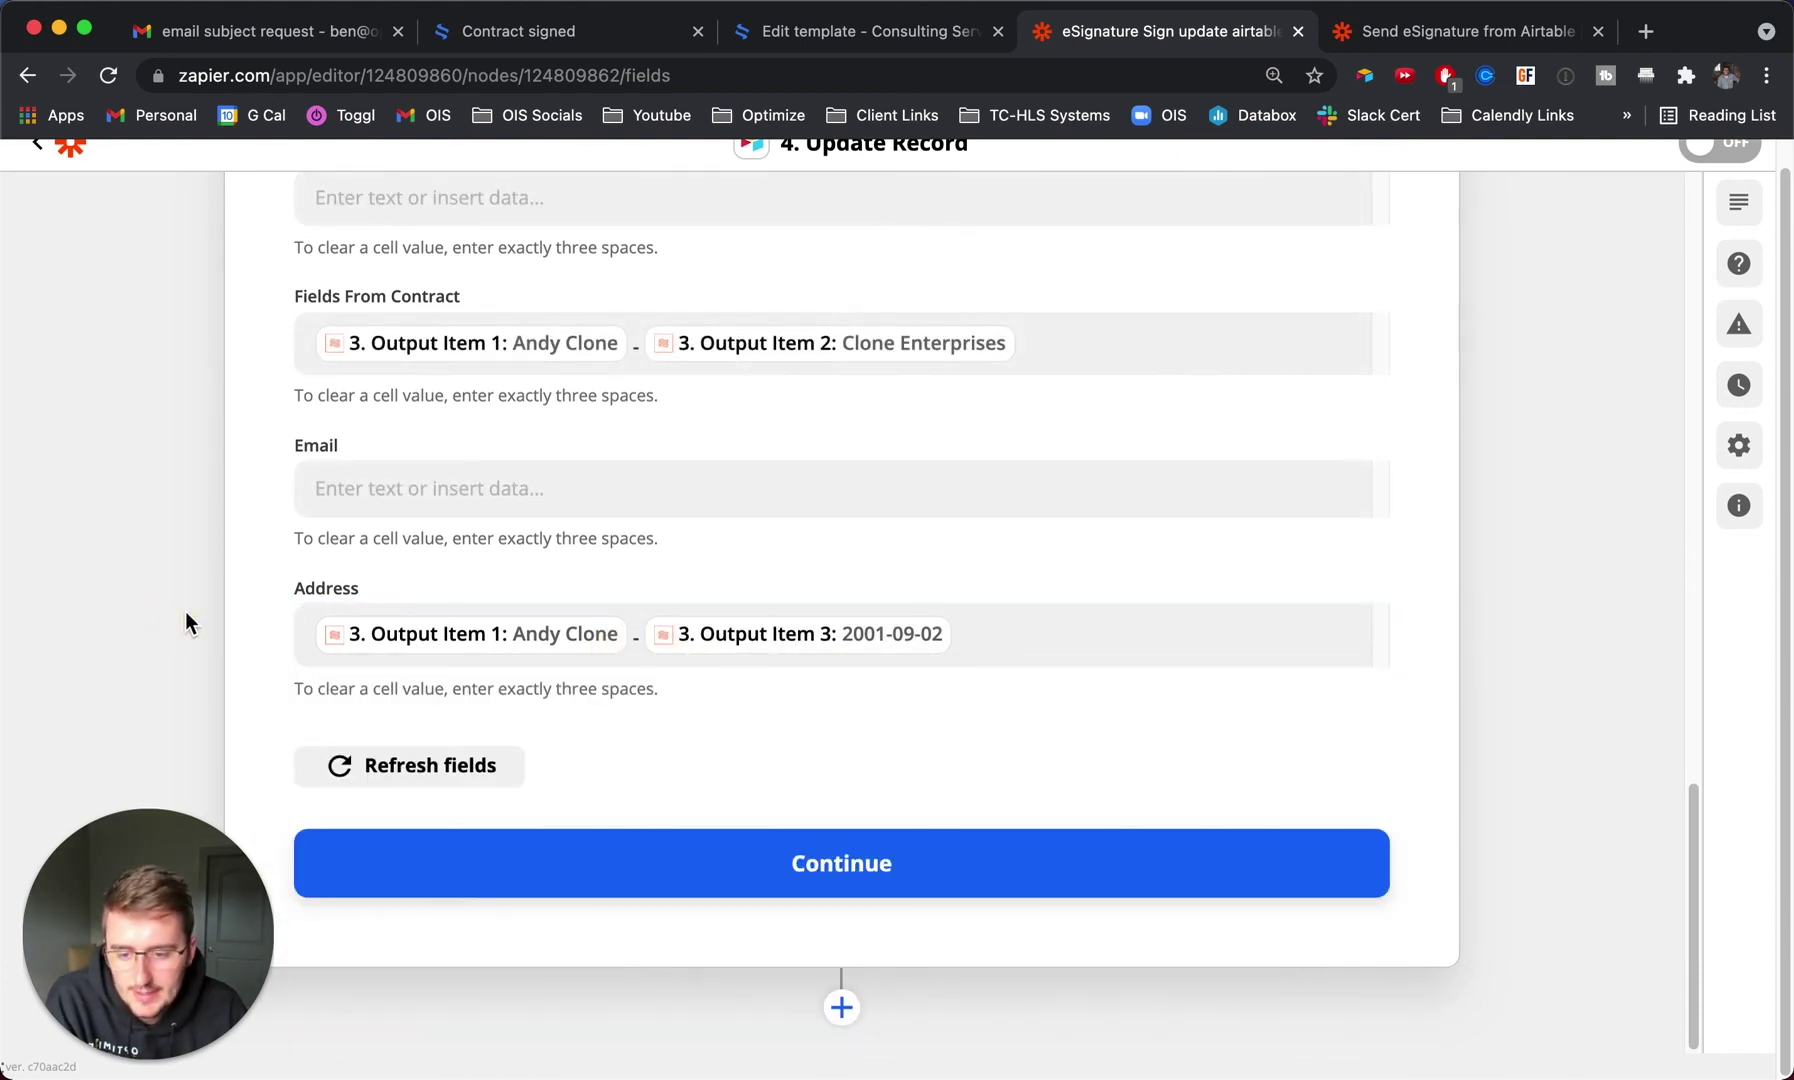
left_click(622, 856)
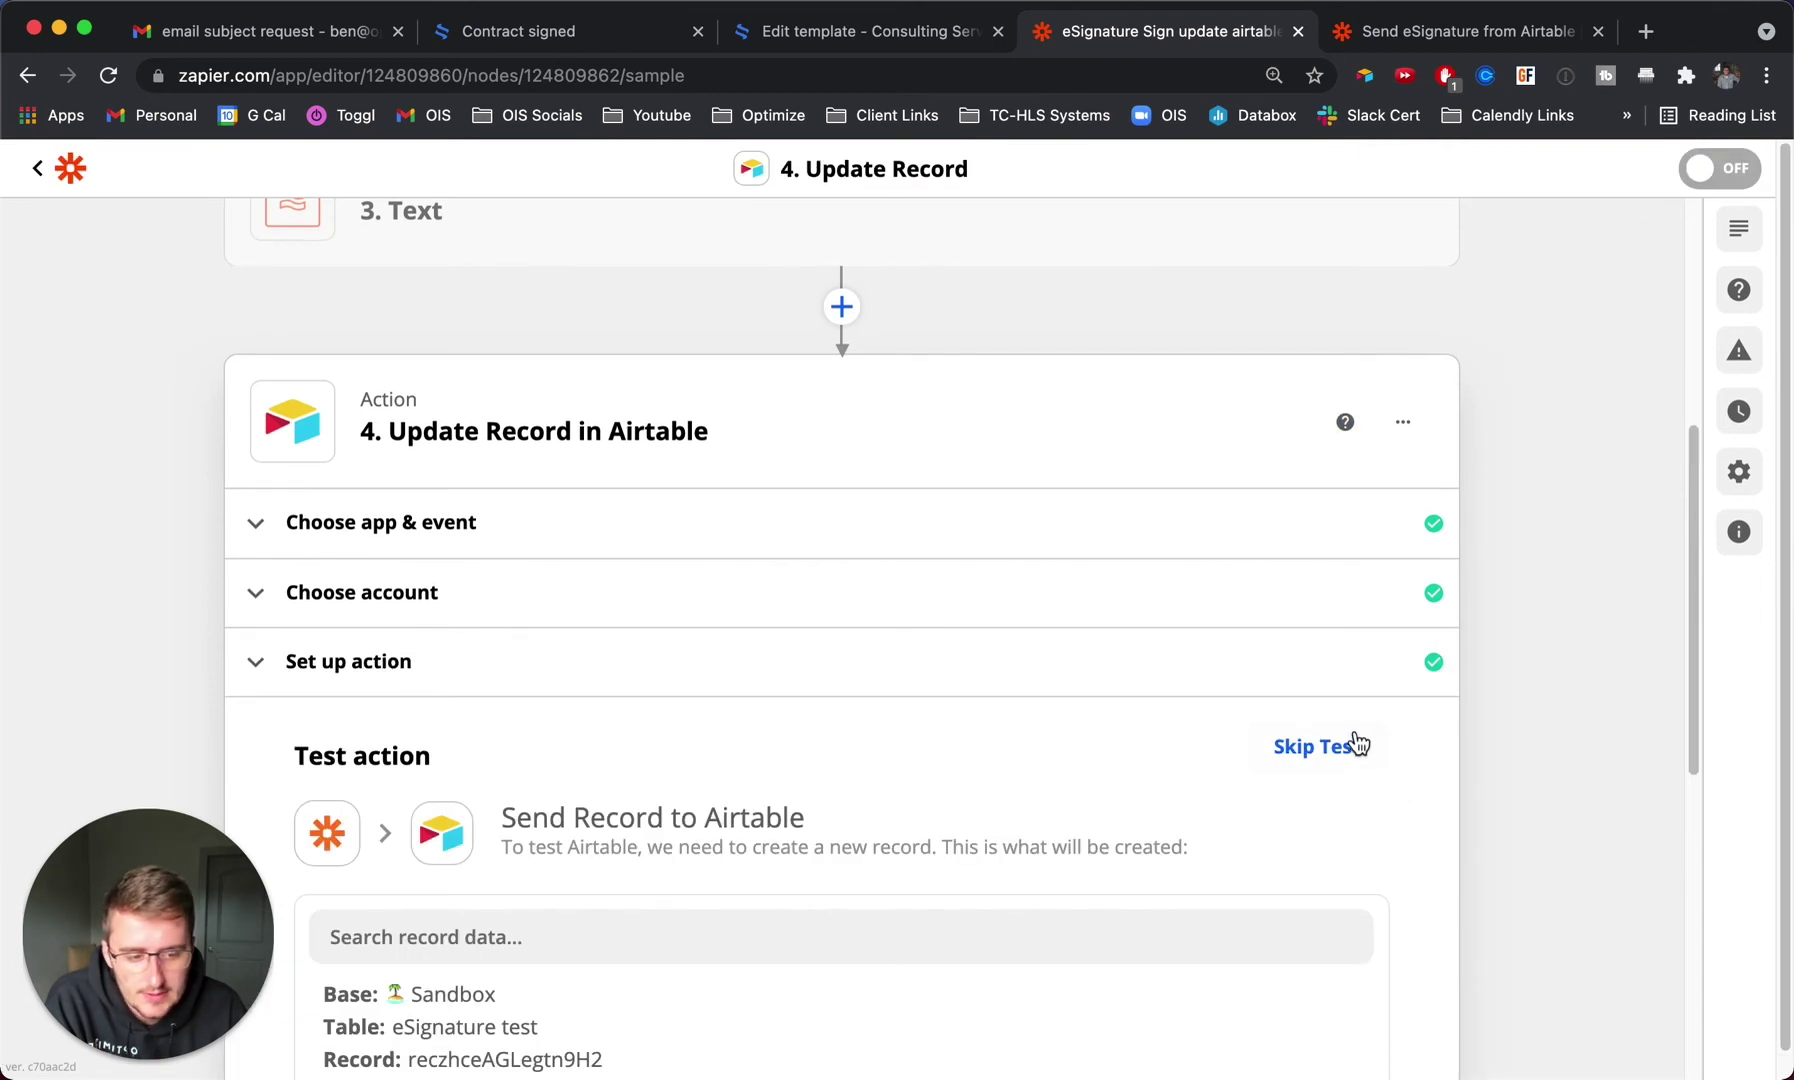
Skip the Update Record test and turn the zap on.
left_click(1358, 744)
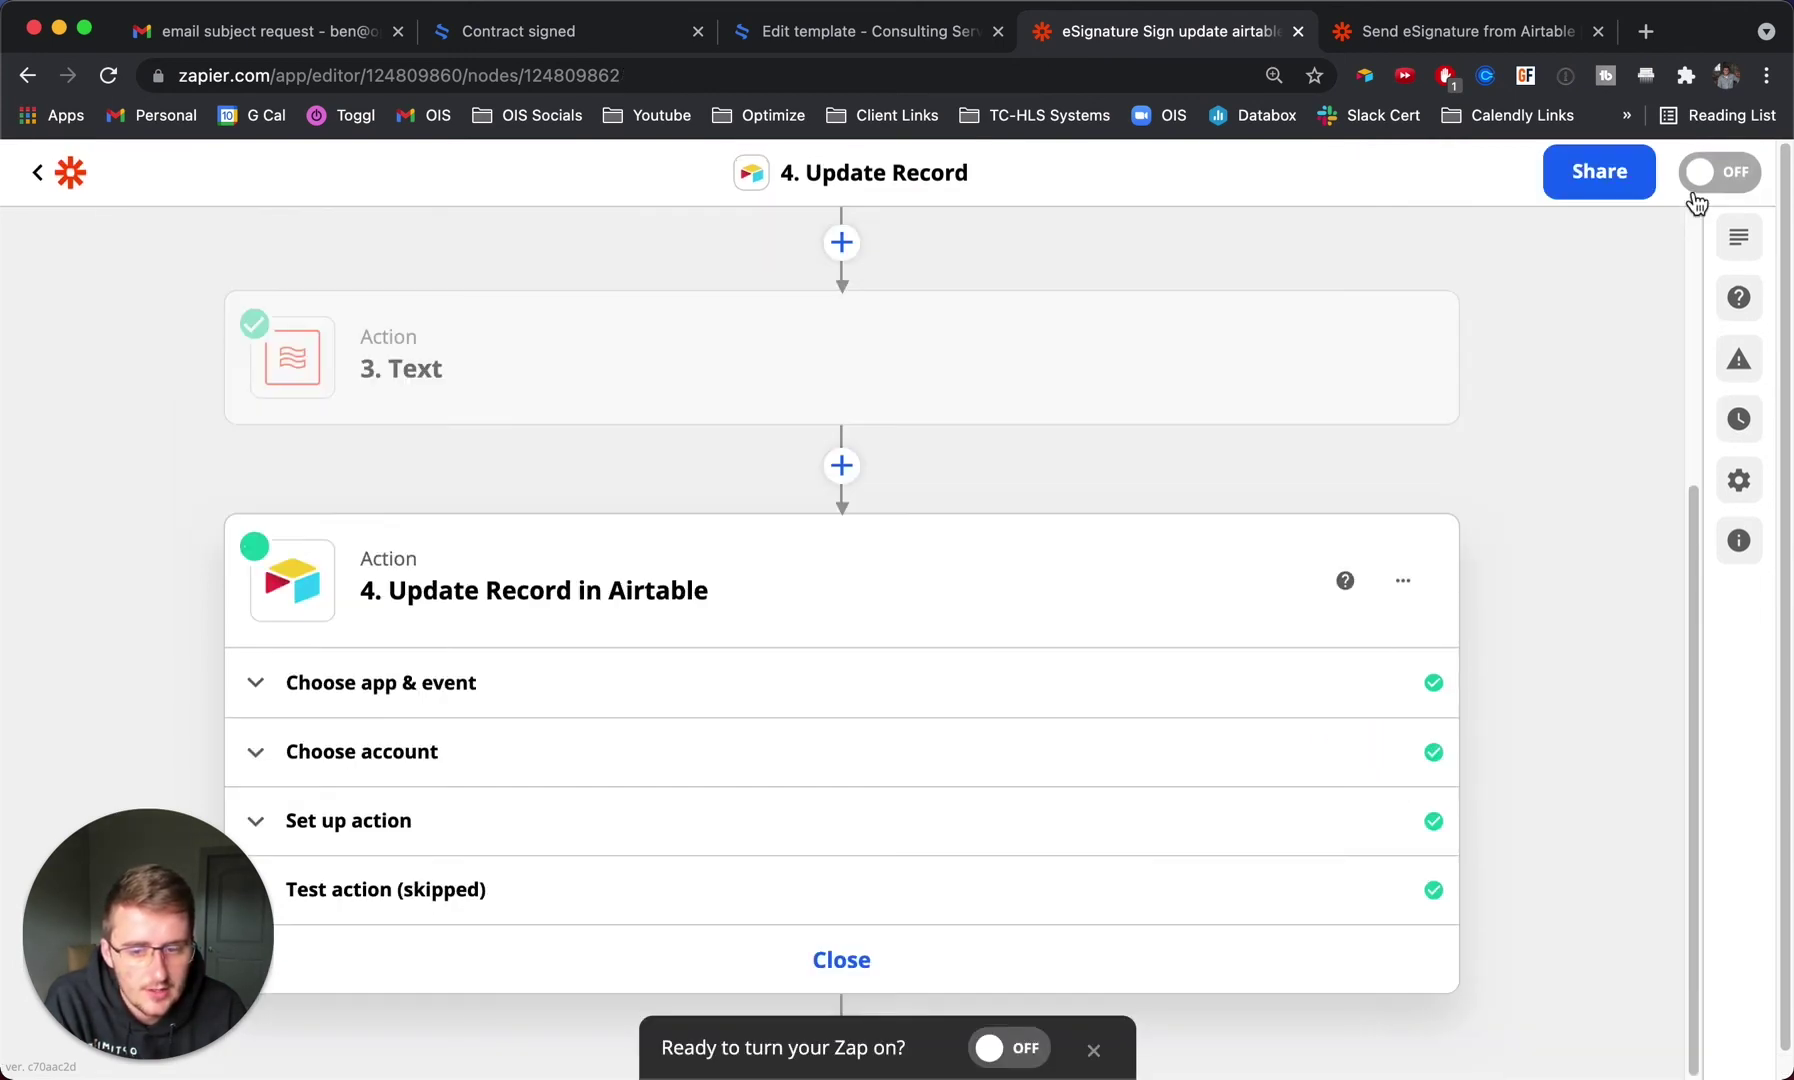
left_click(1700, 180)
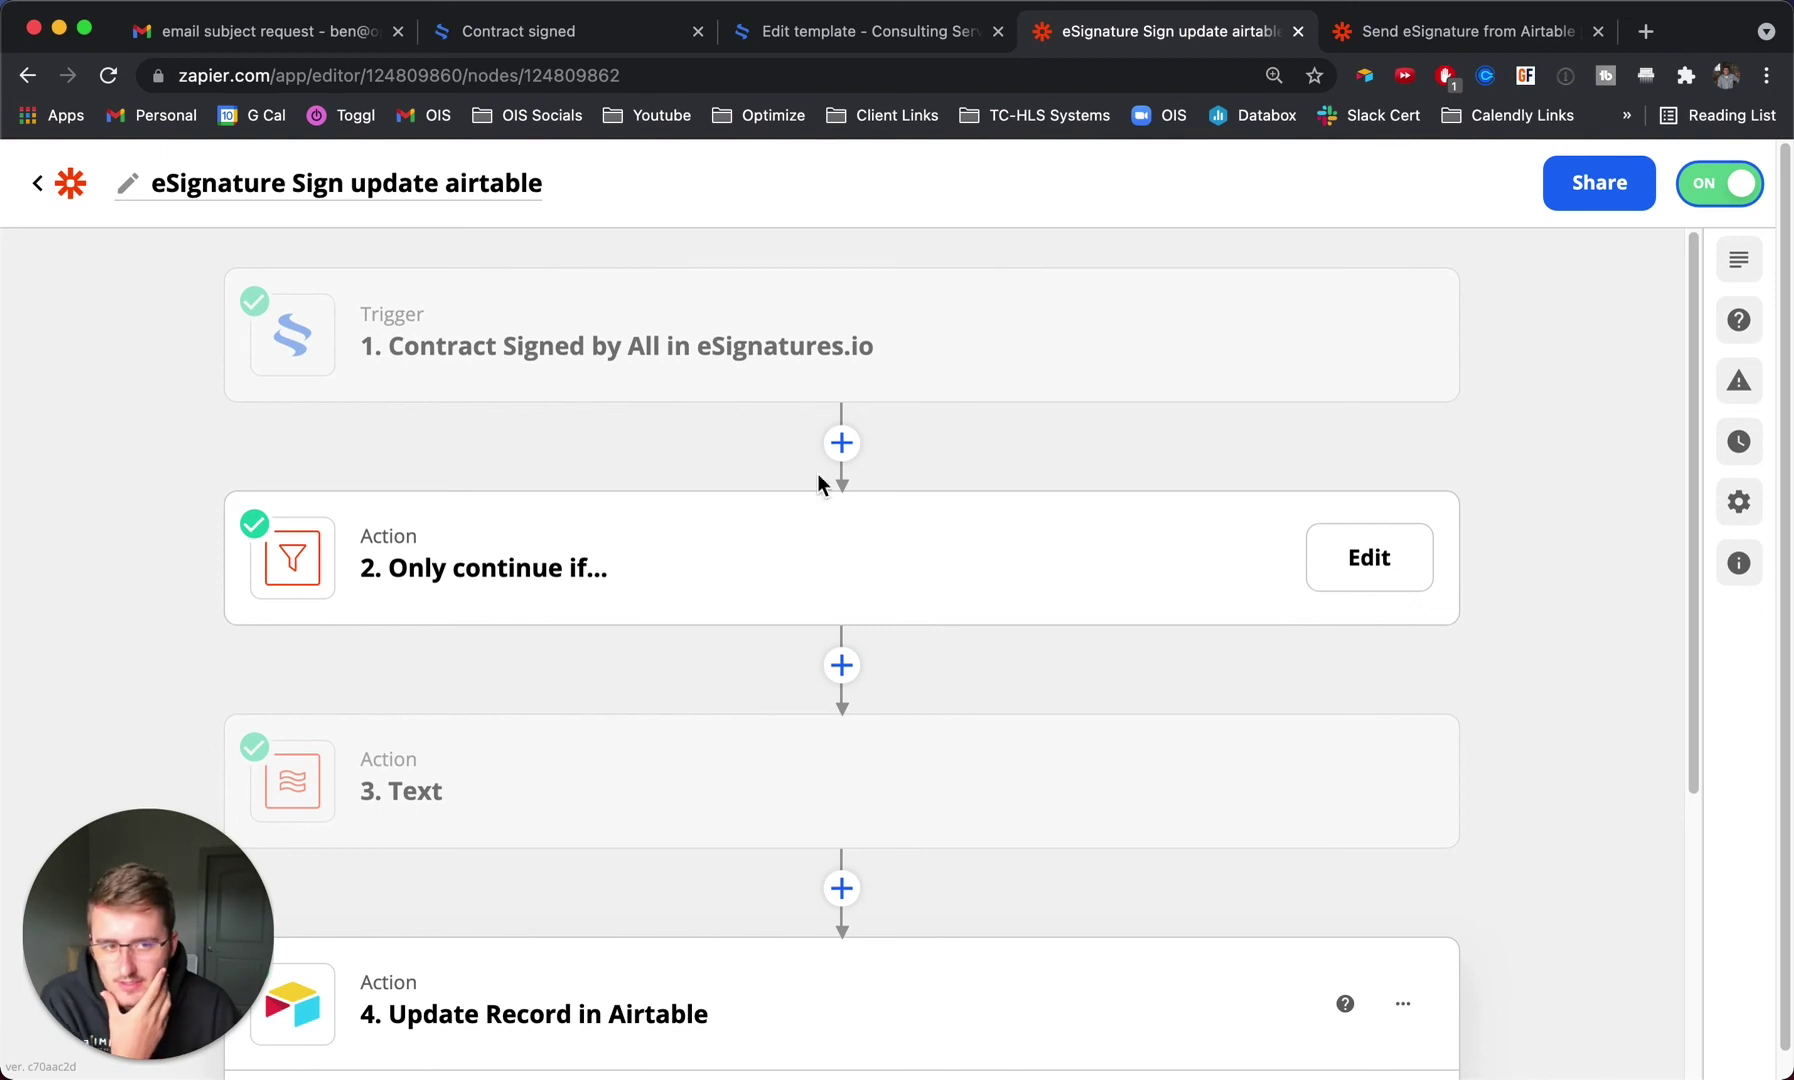
left_click(1465, 25)
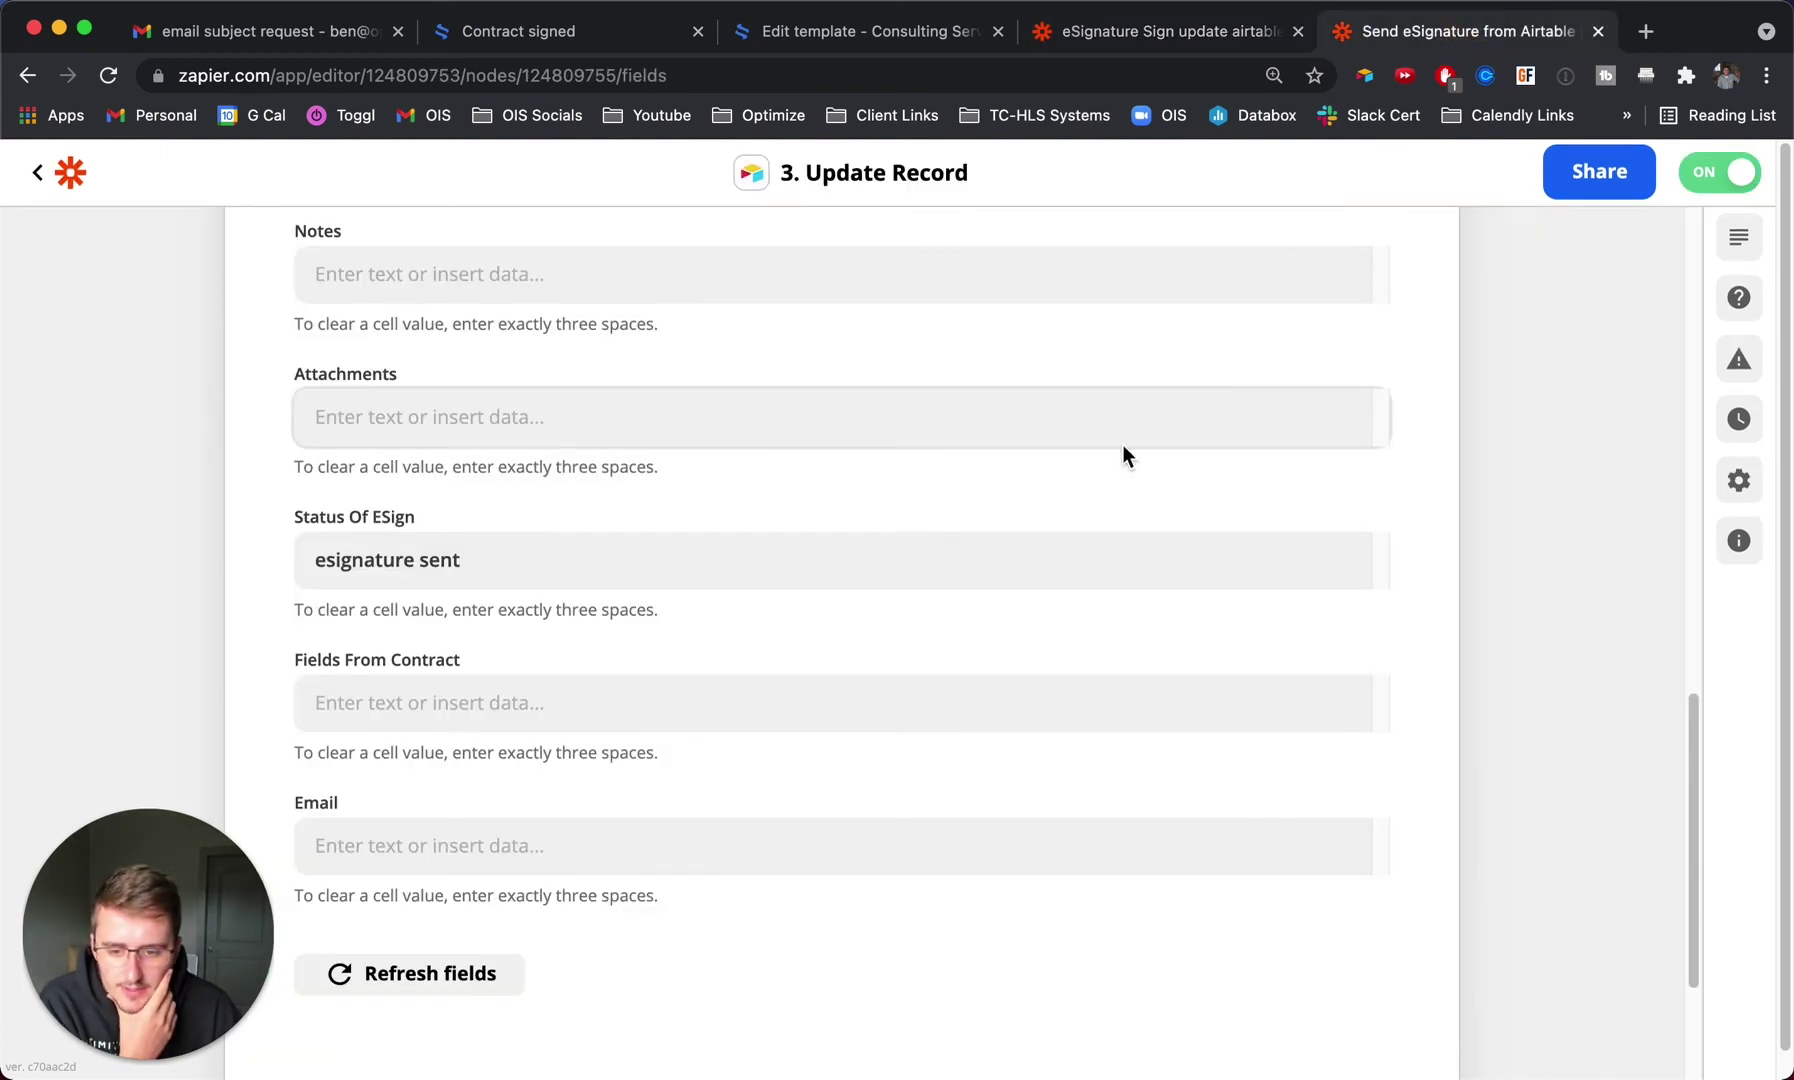
scroll(887, 740, "down", 3)
scroll(887, 741, "up", 10)
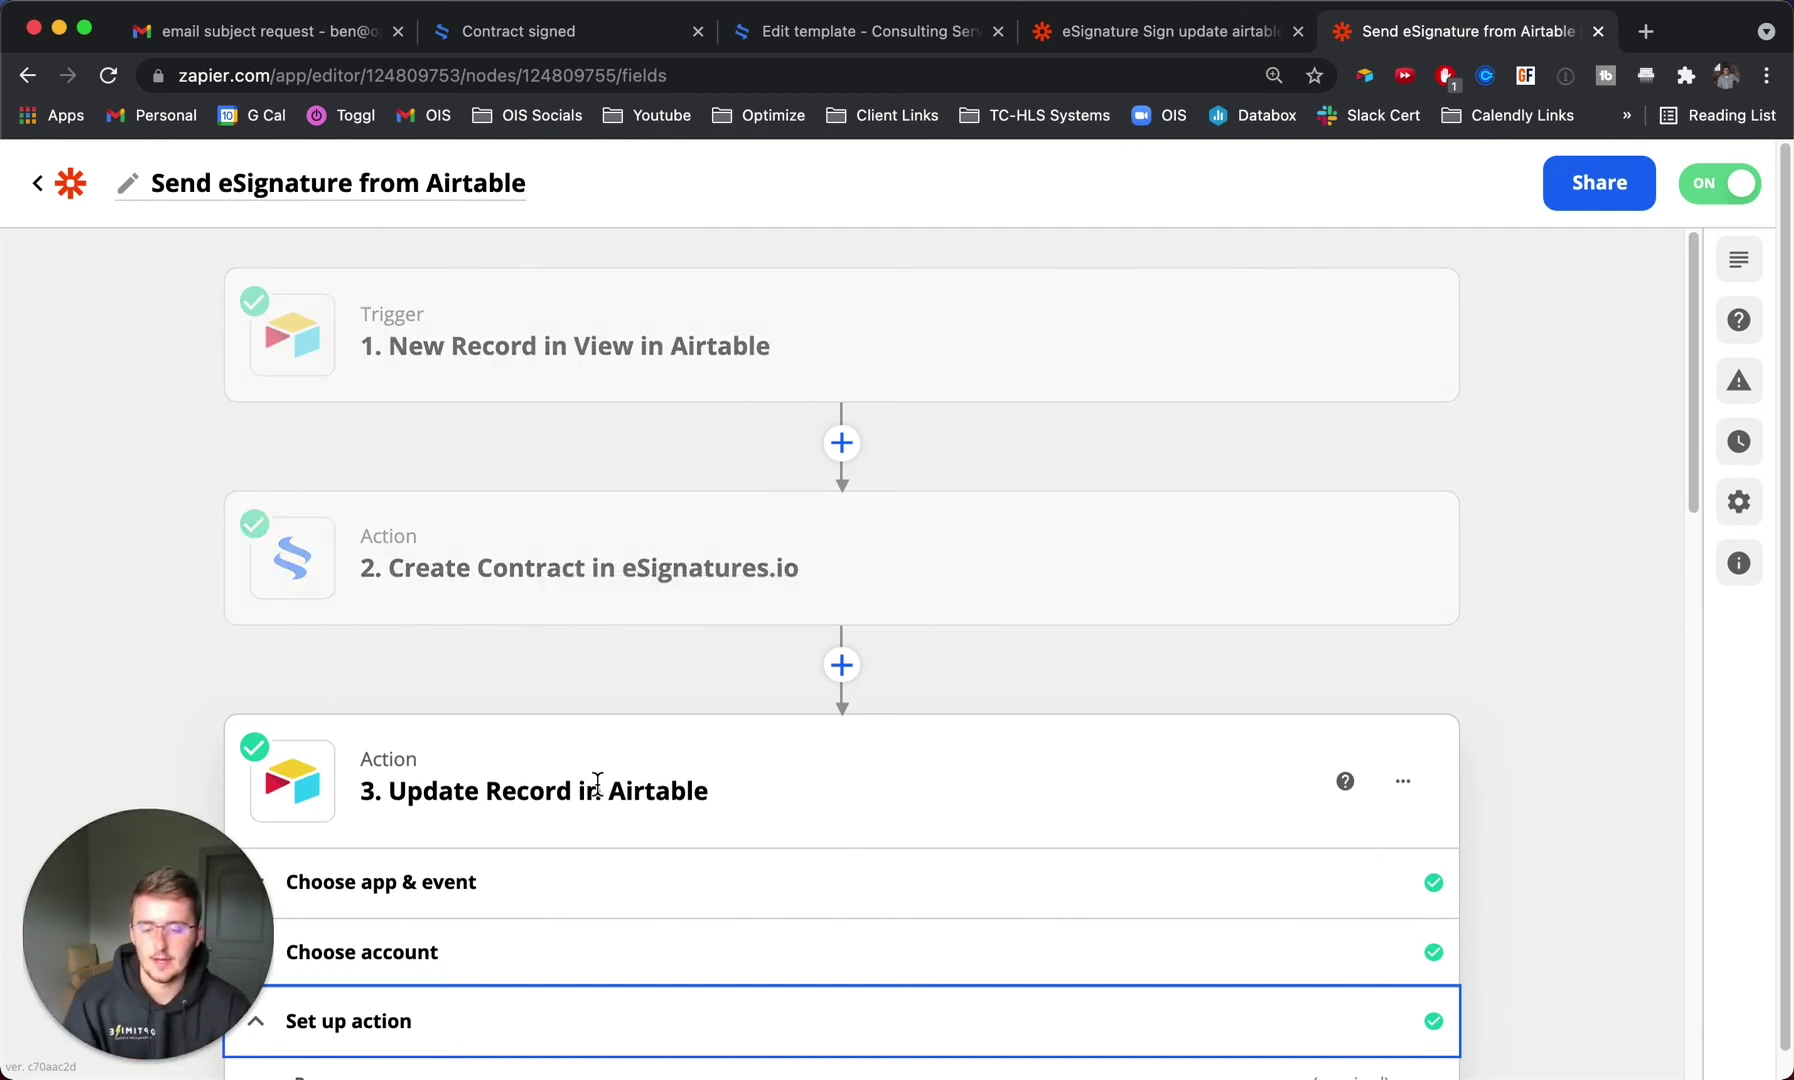
left_click_drag(423, 795, 853, 792)
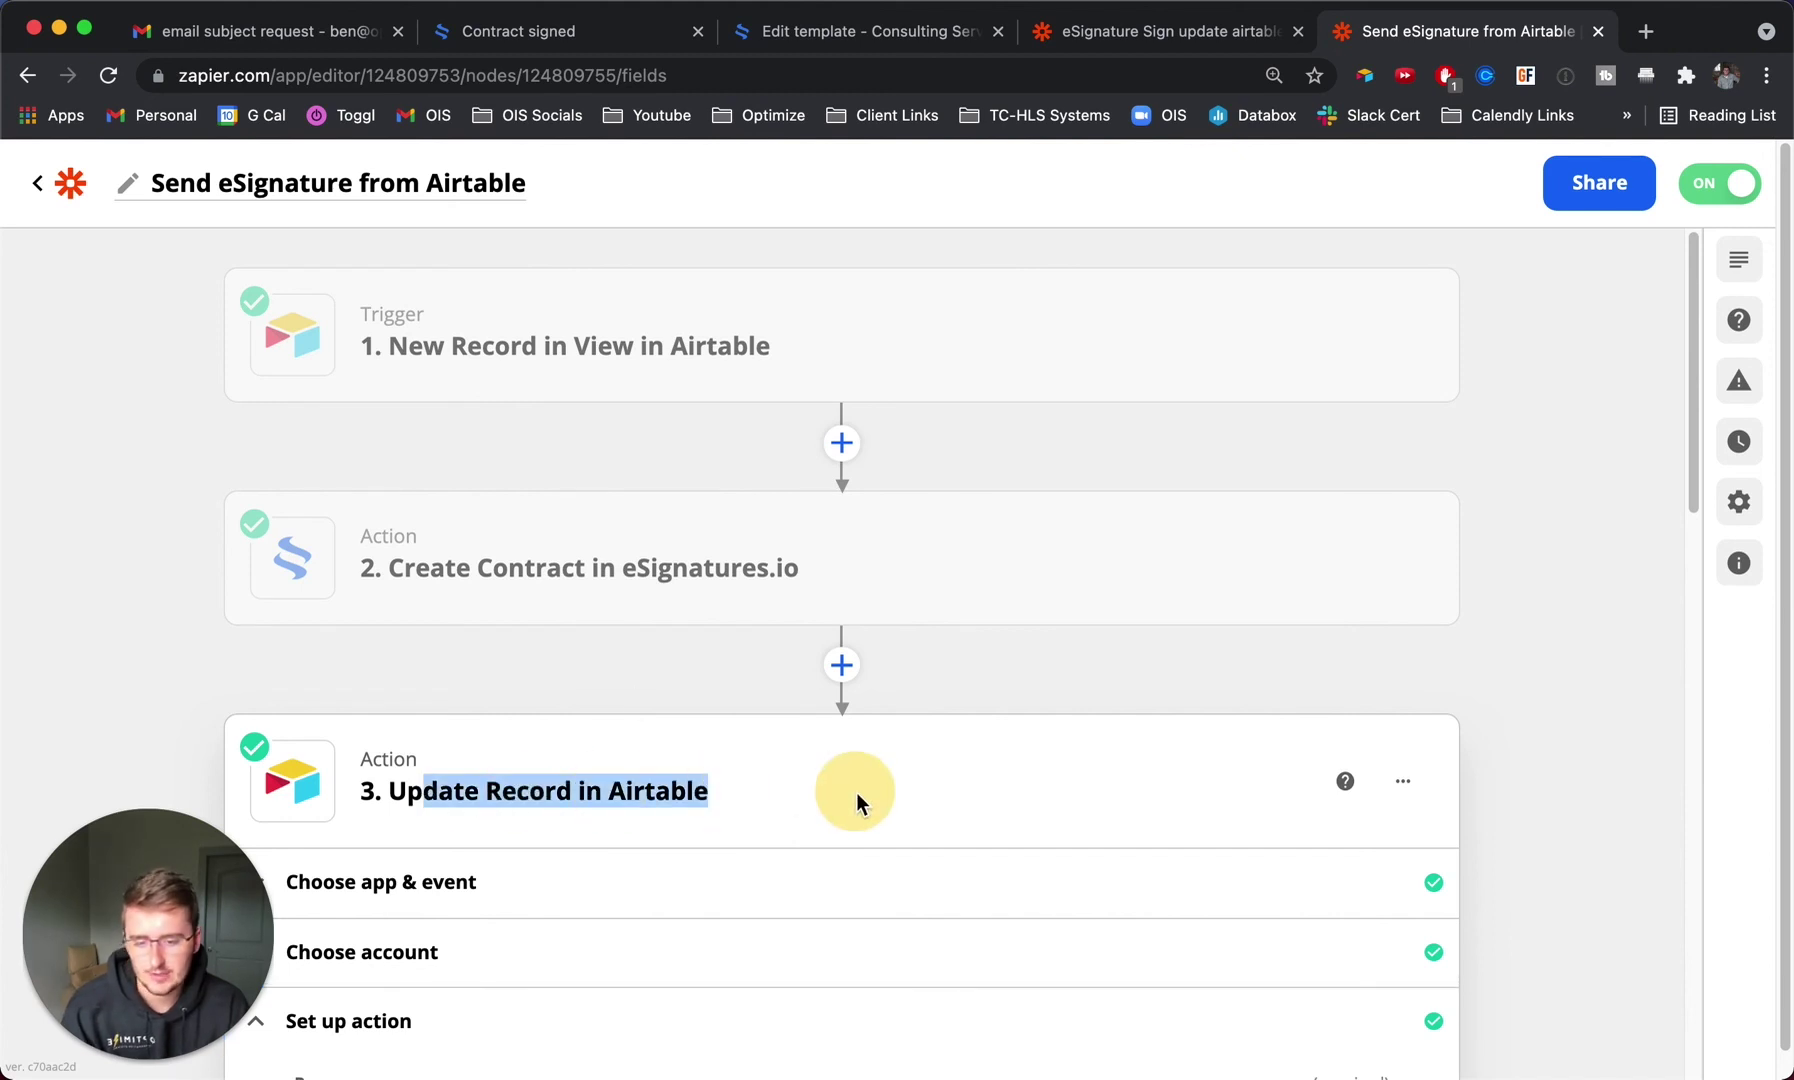
left_click(1189, 44)
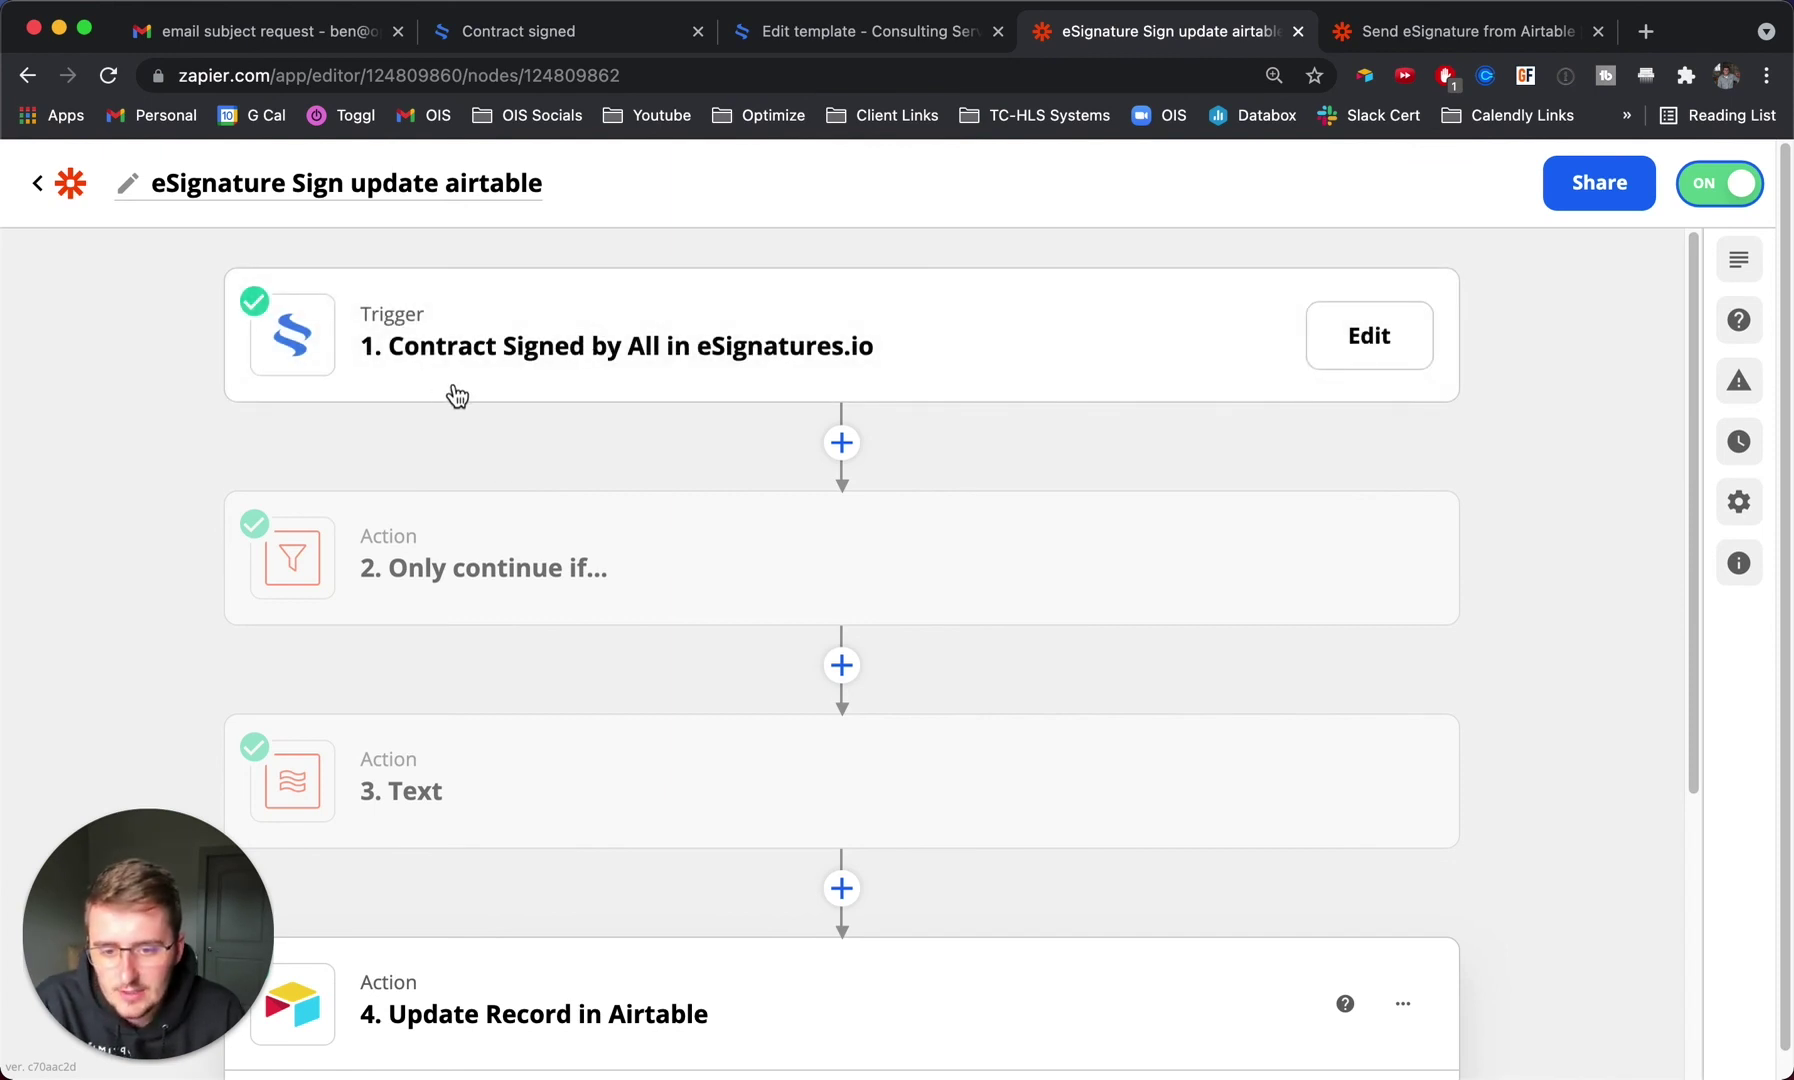
scroll(457, 397, "down", 2)
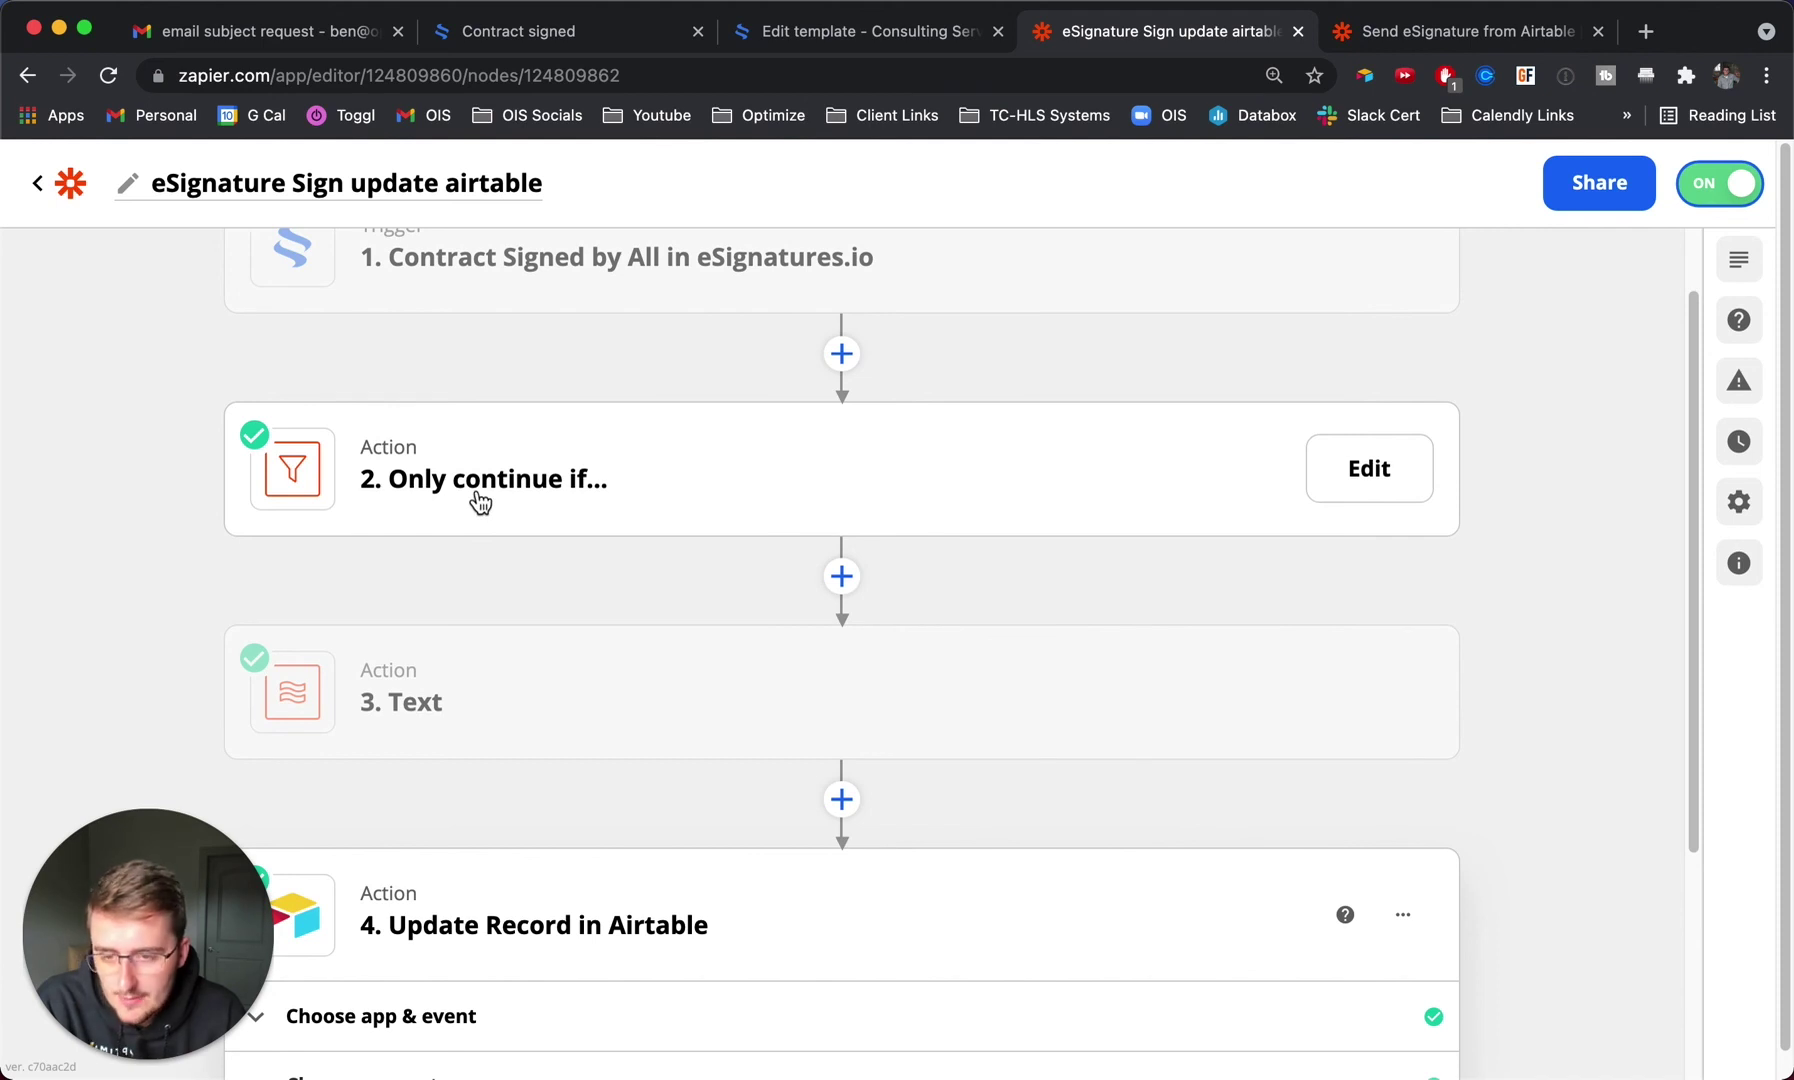
scroll(480, 502, "down", 2)
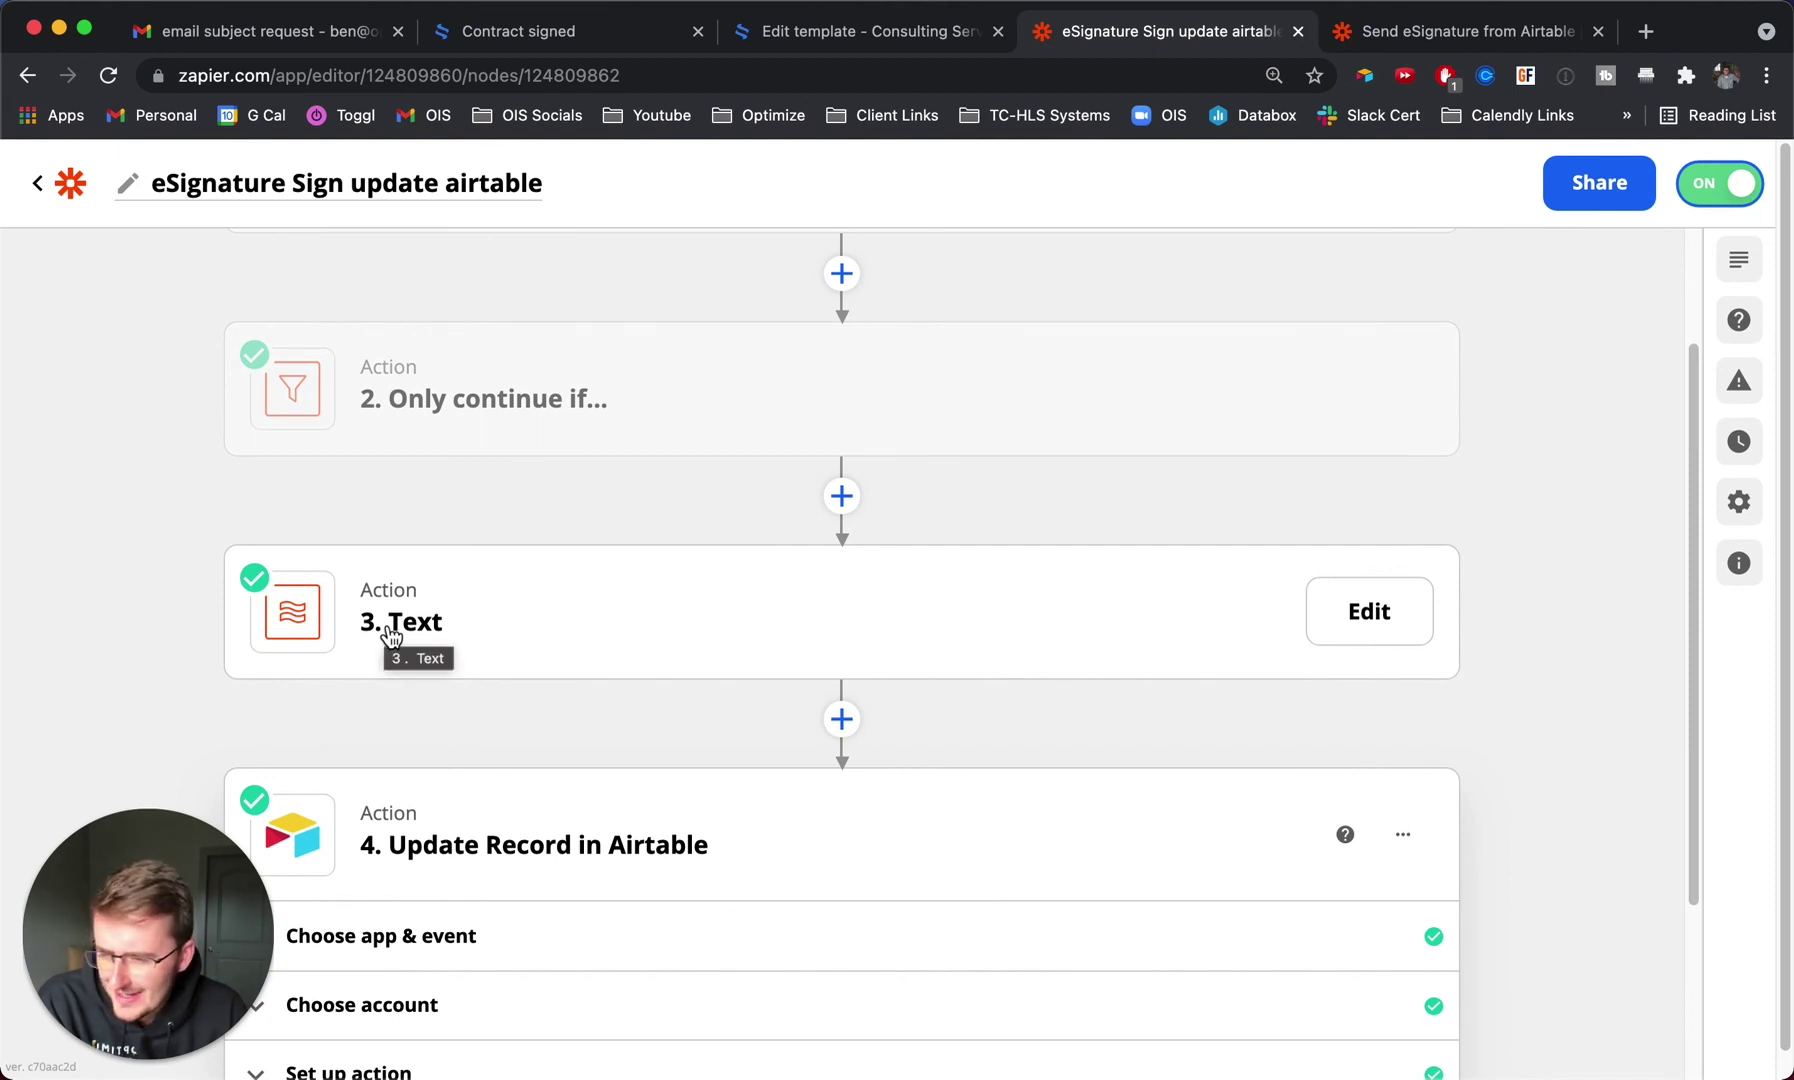
scroll(391, 636, "down", 5)
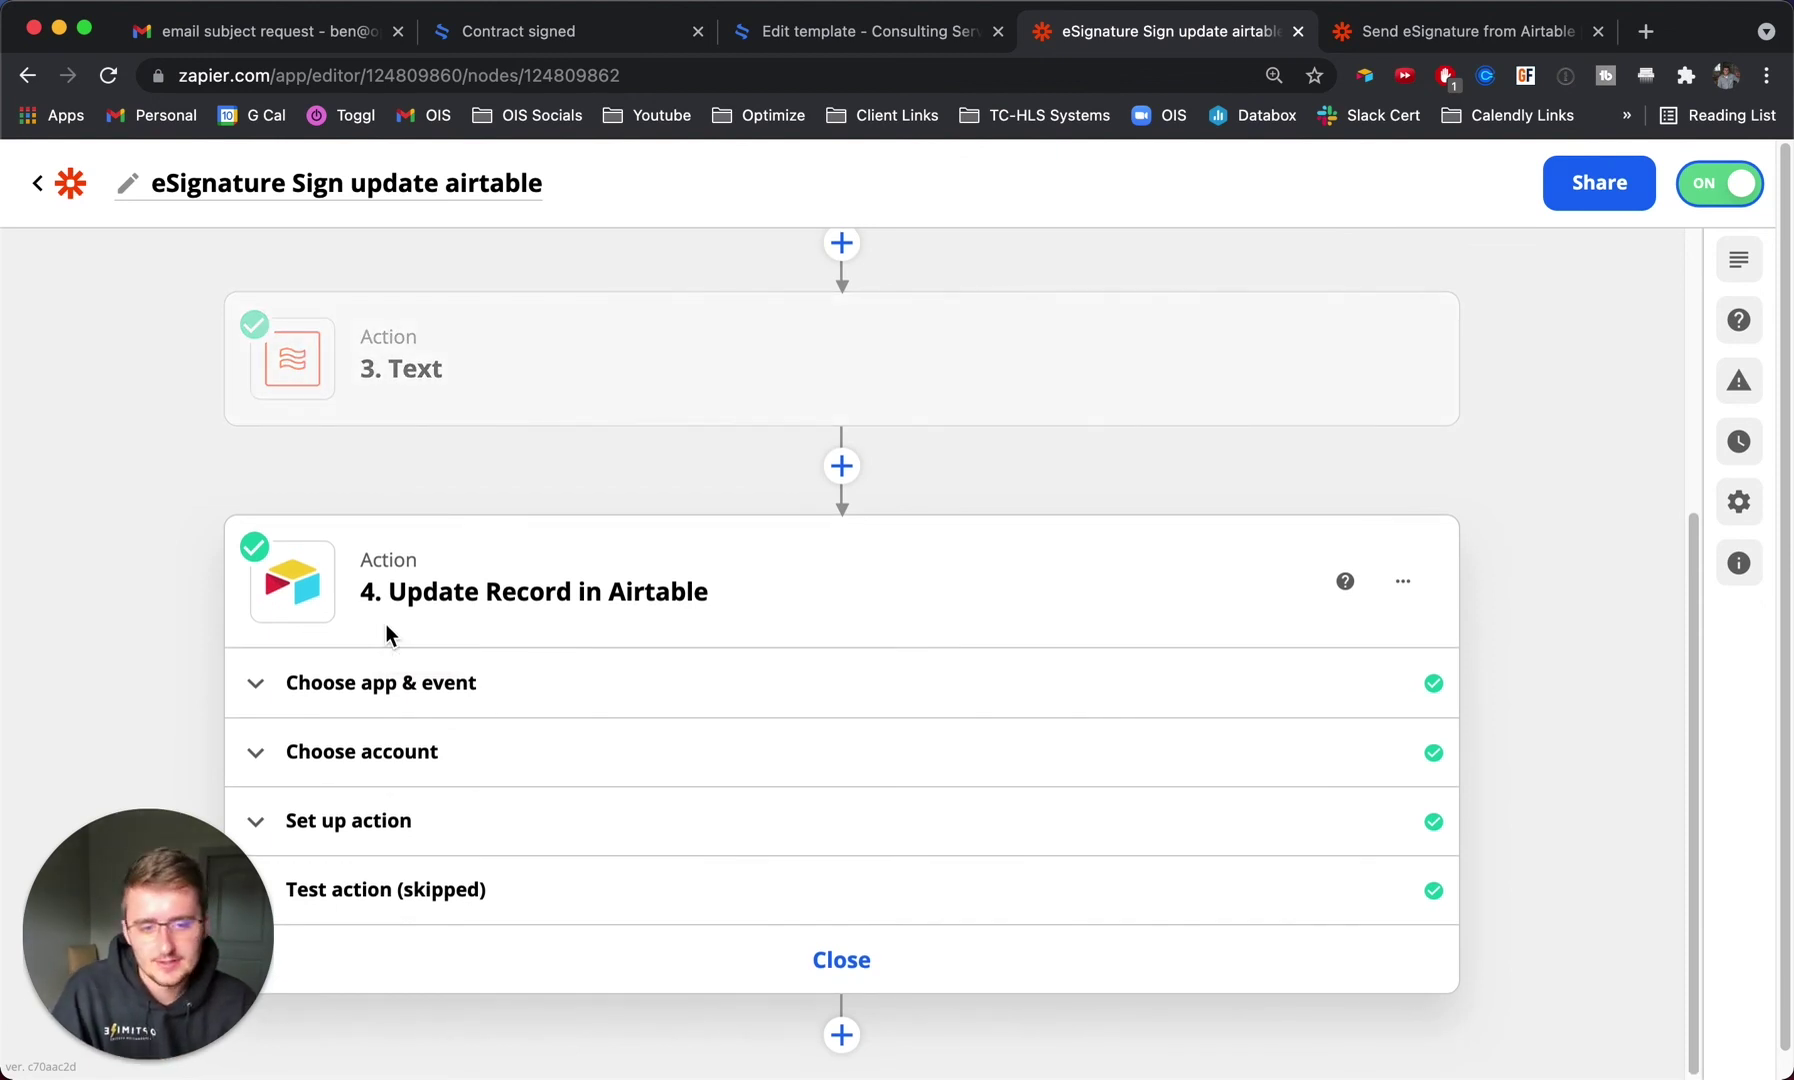
Map the Attachments field to the trigger's '1. Contract Pdf URL'.
left_click(425, 826)
scroll(312, 588, "down", 3)
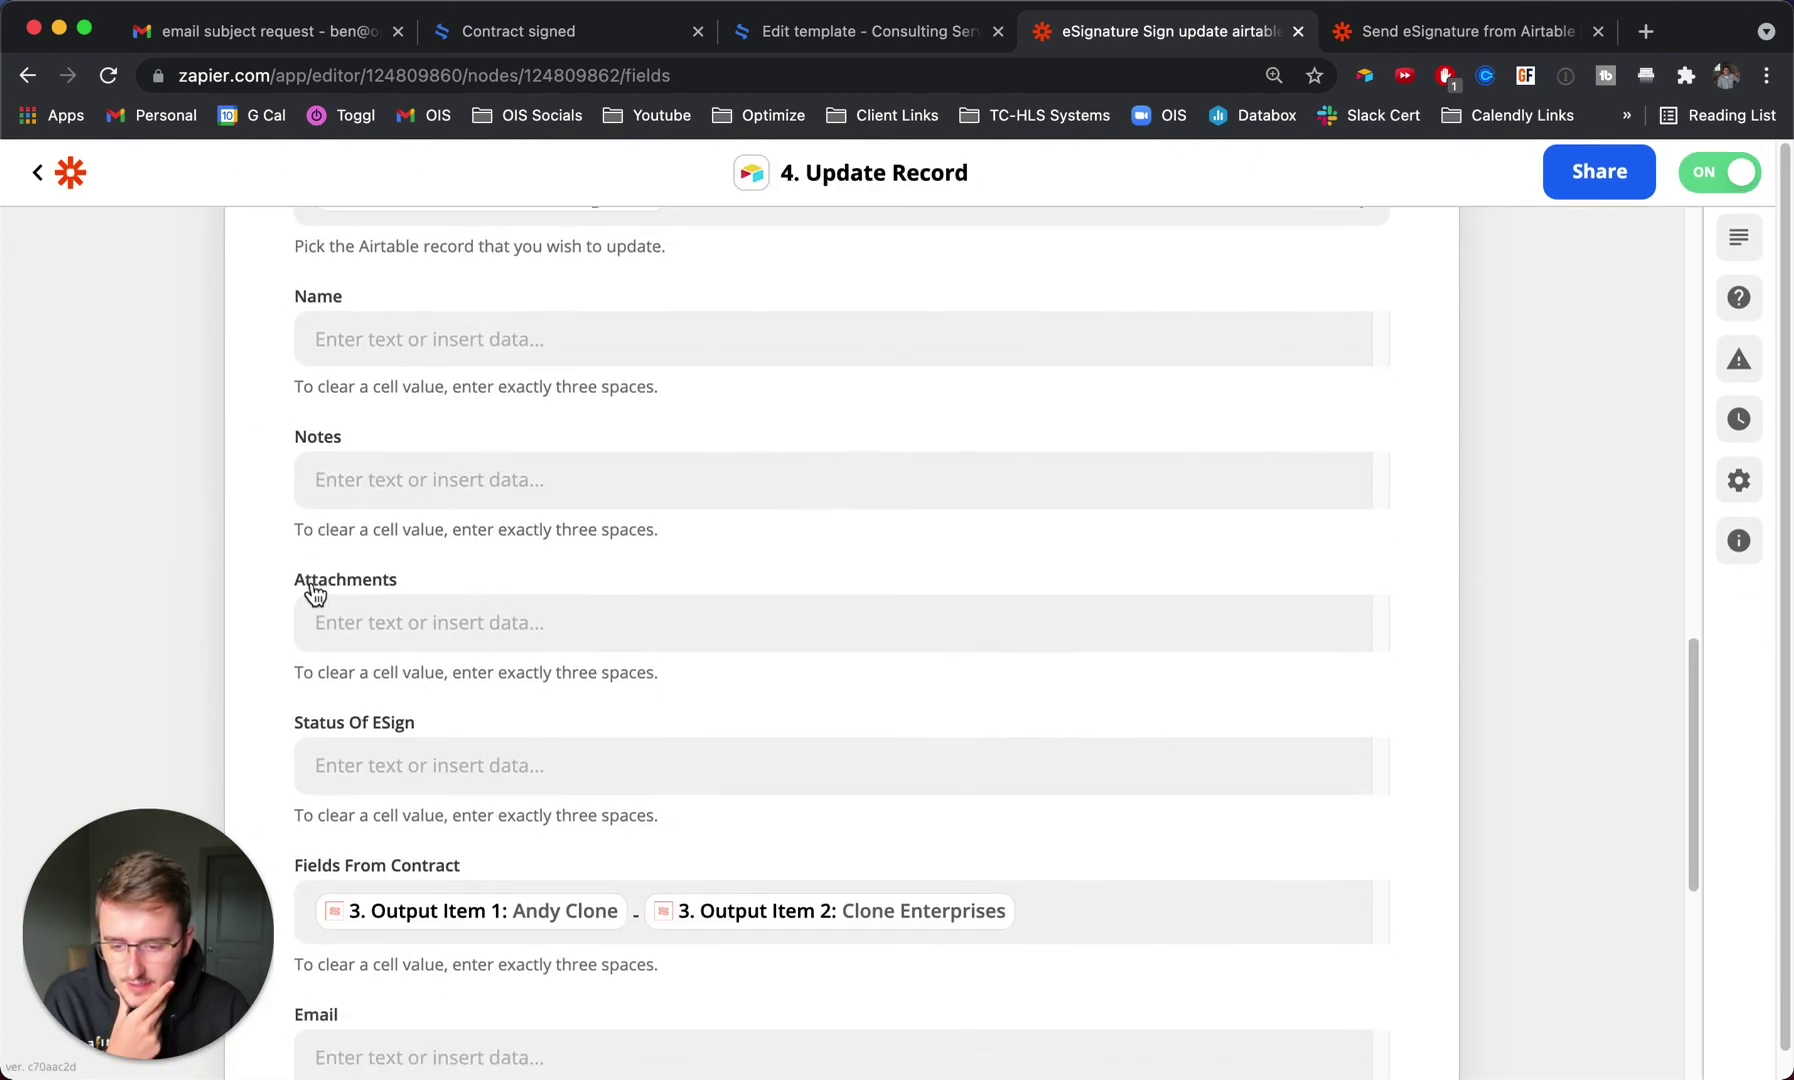
left_click(403, 617)
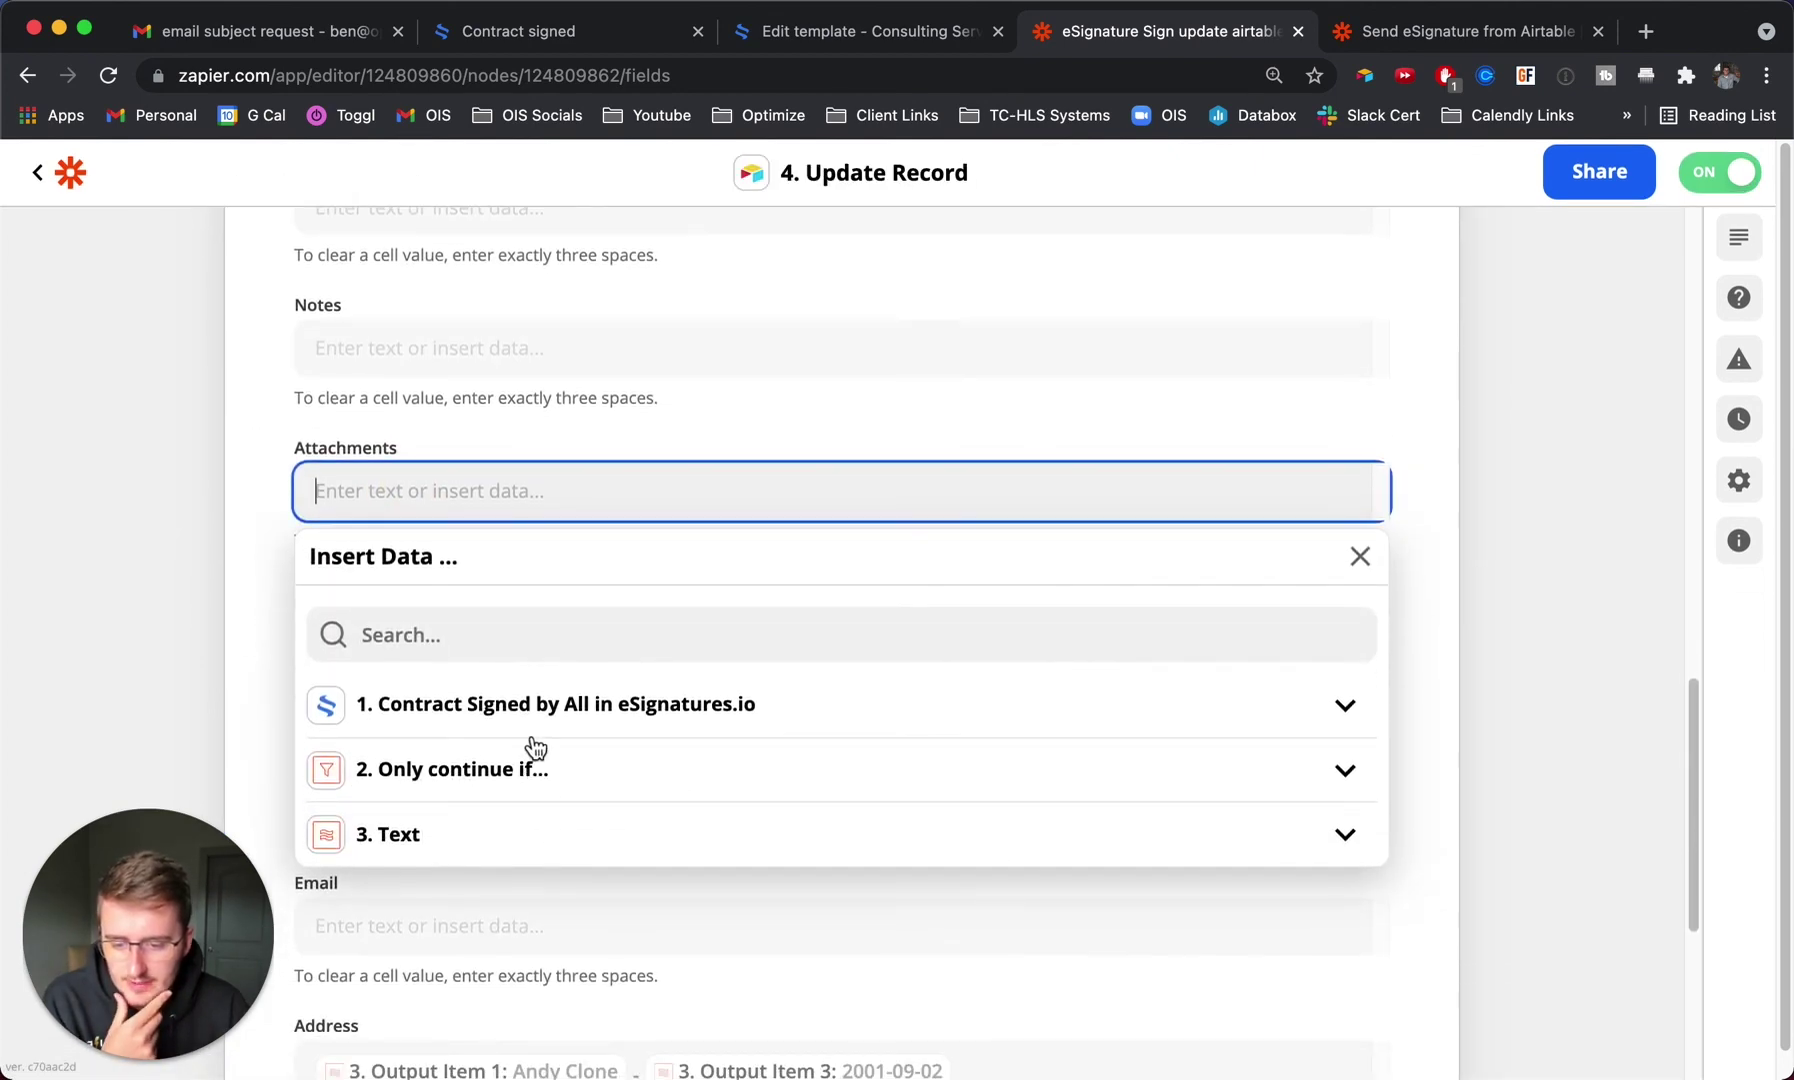
left_click(447, 712)
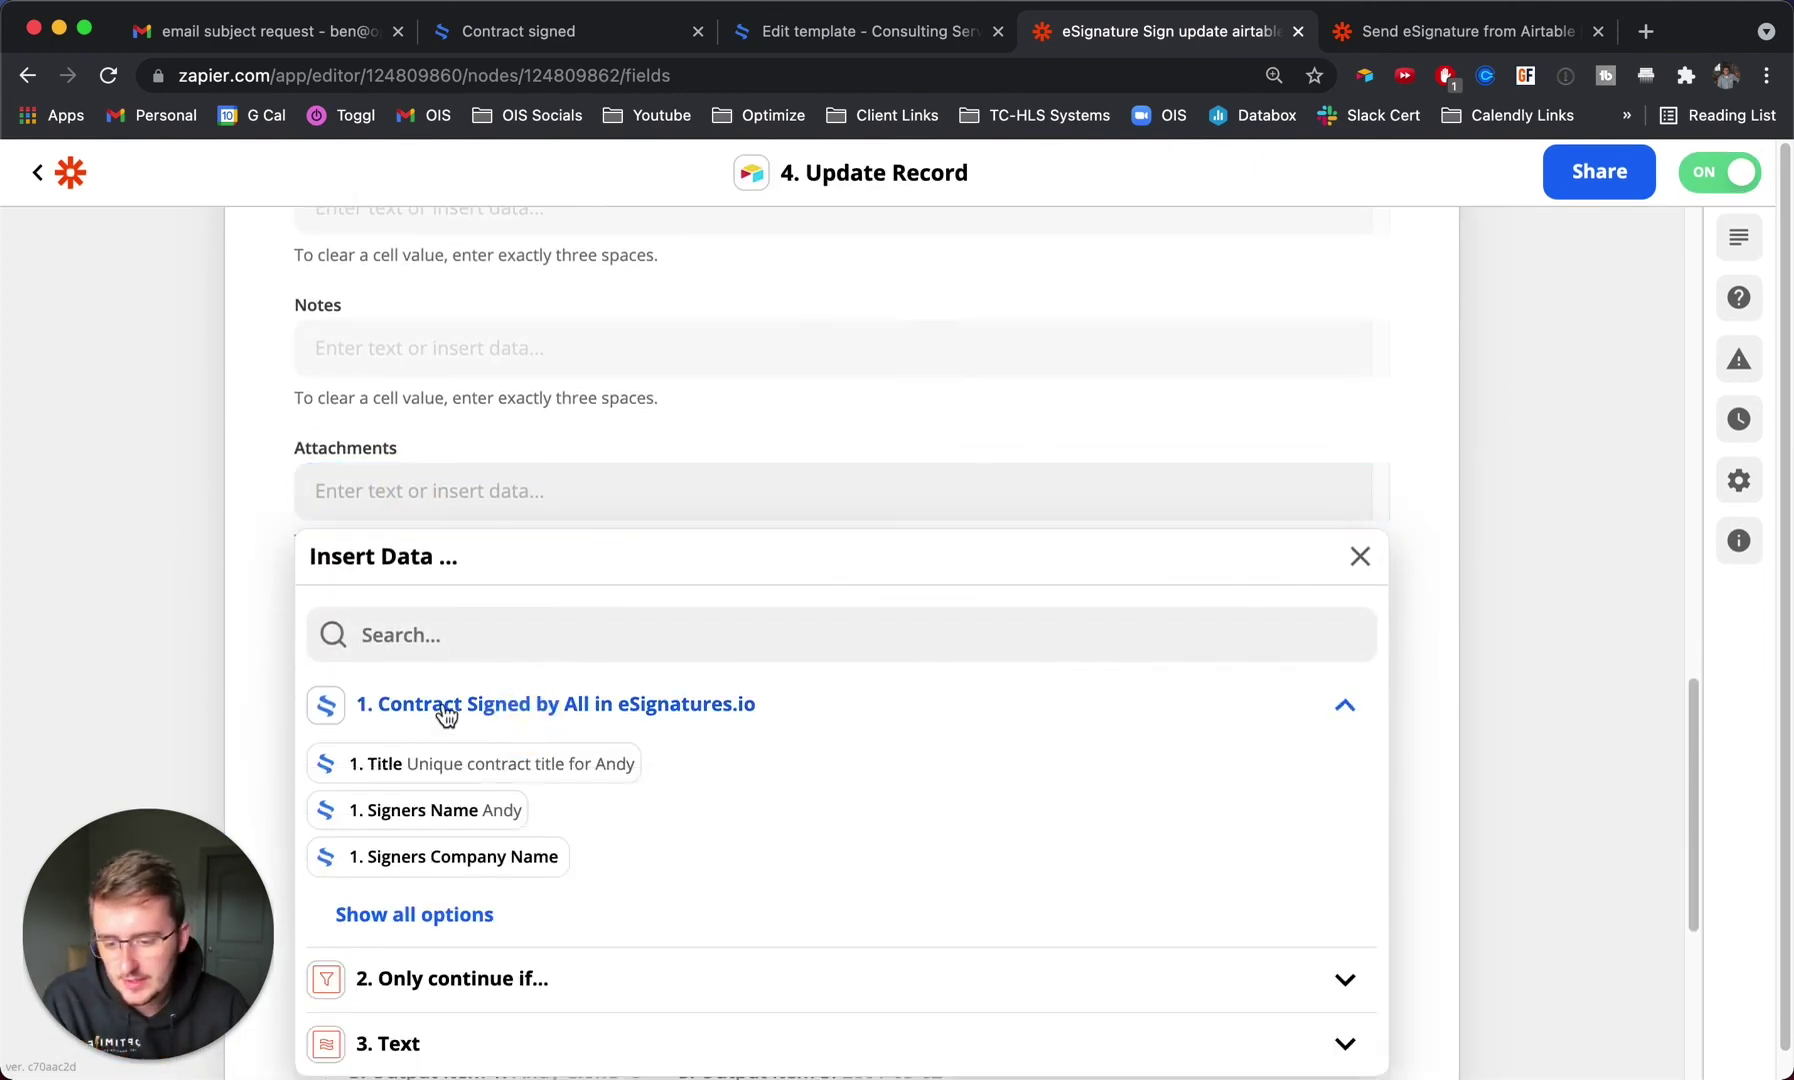
left_click(458, 916)
scroll(399, 742, "down", 5)
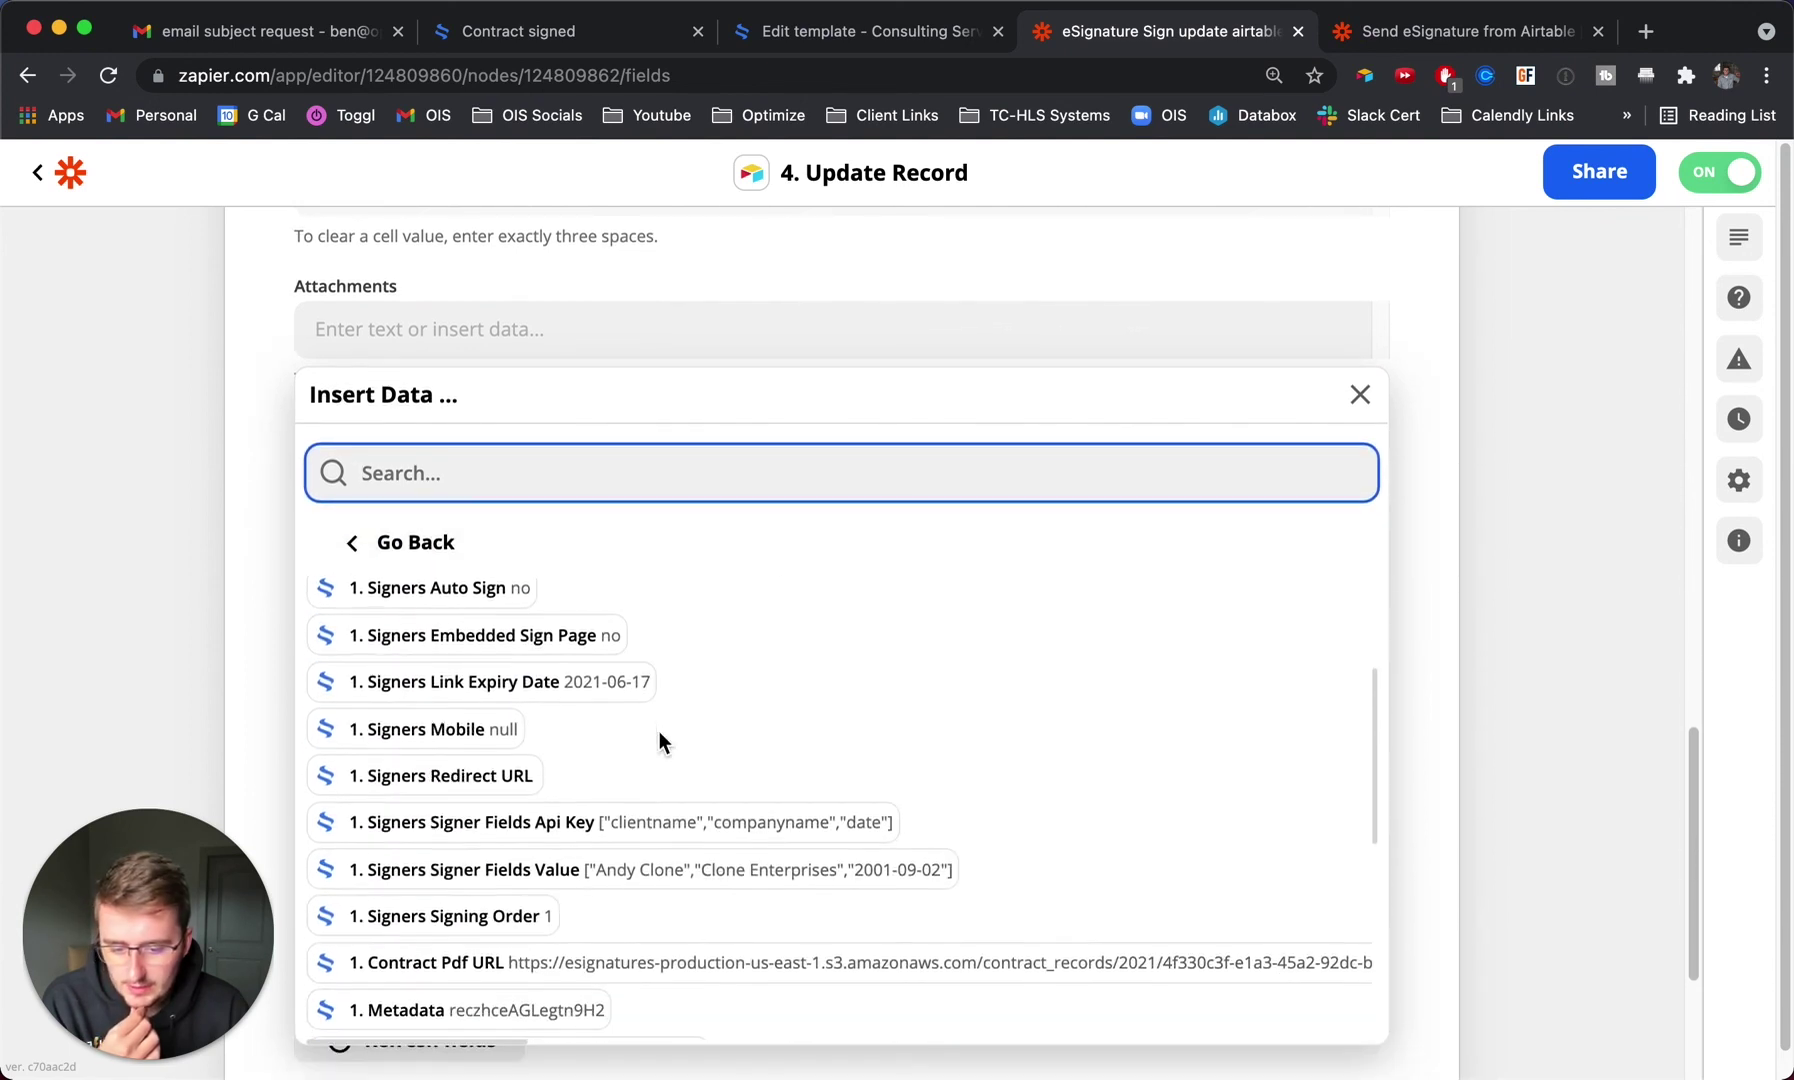
left_click(405, 768)
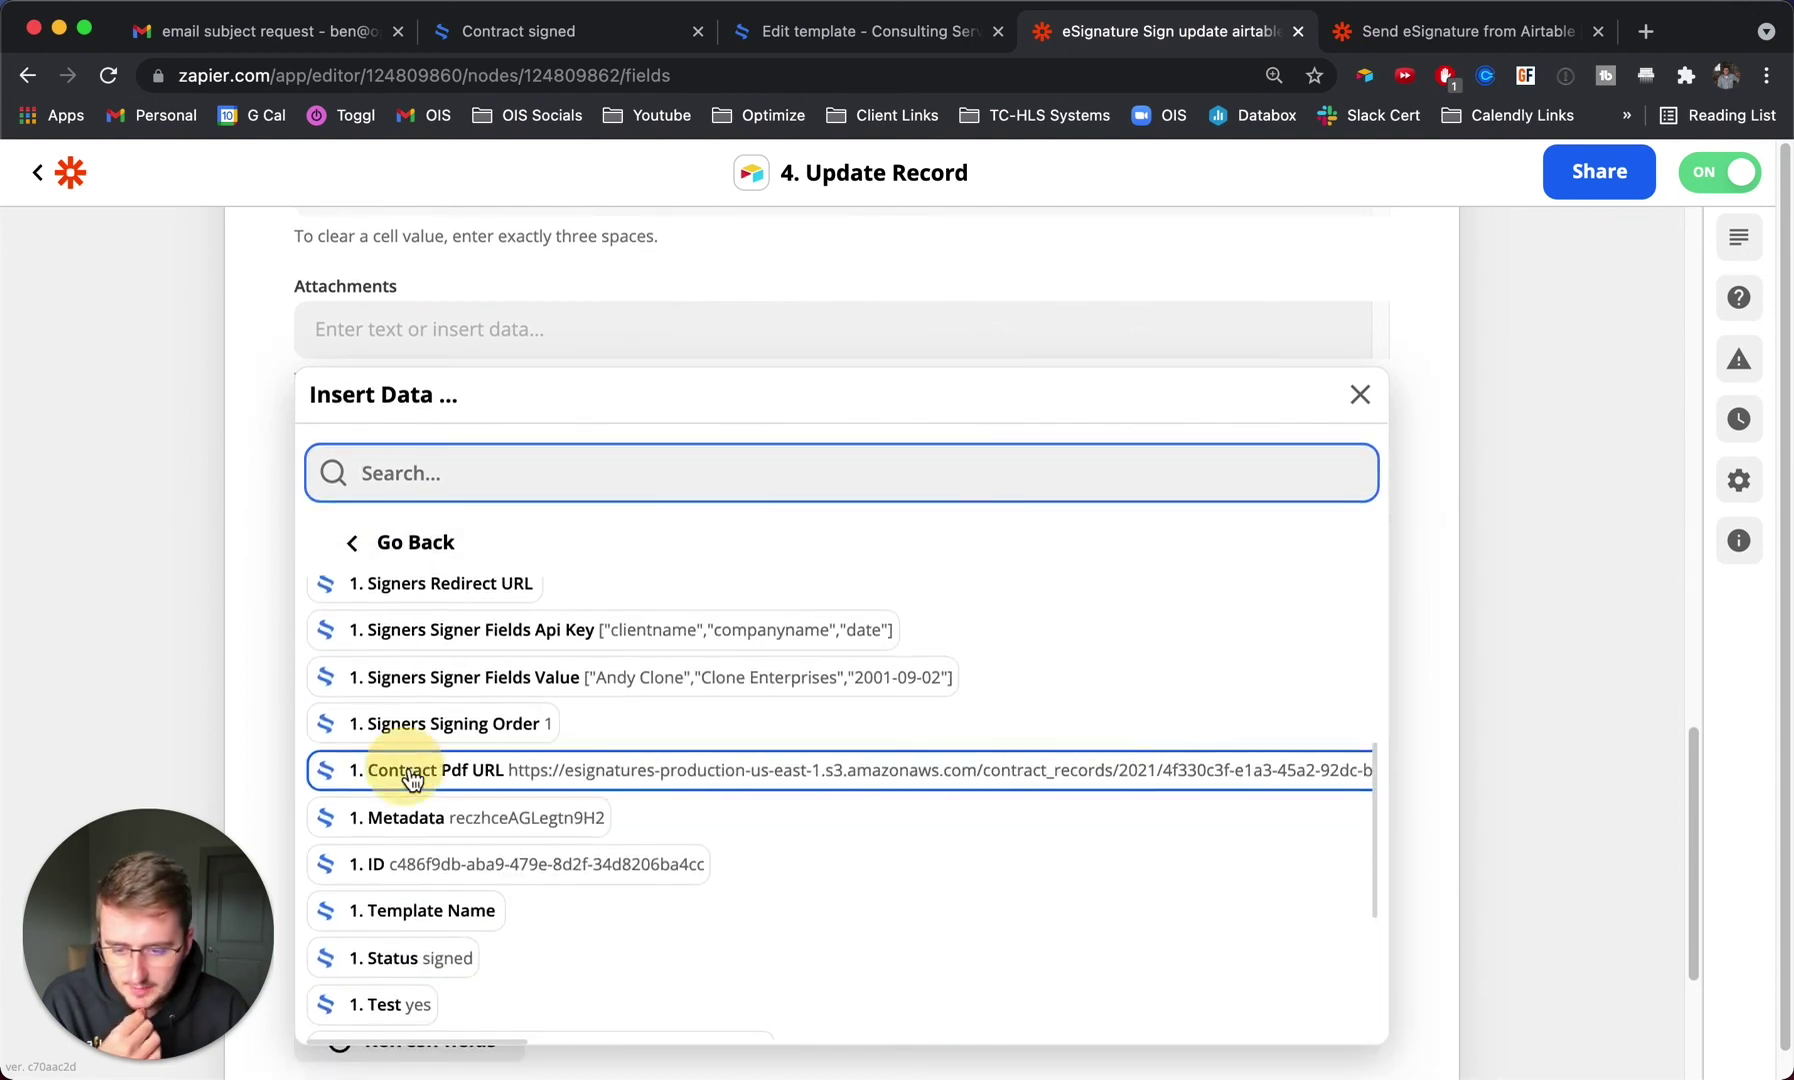
left_click(238, 481)
Run the Update Record test to write the record, then go to Airtable.
scroll(300, 520, "down", 3)
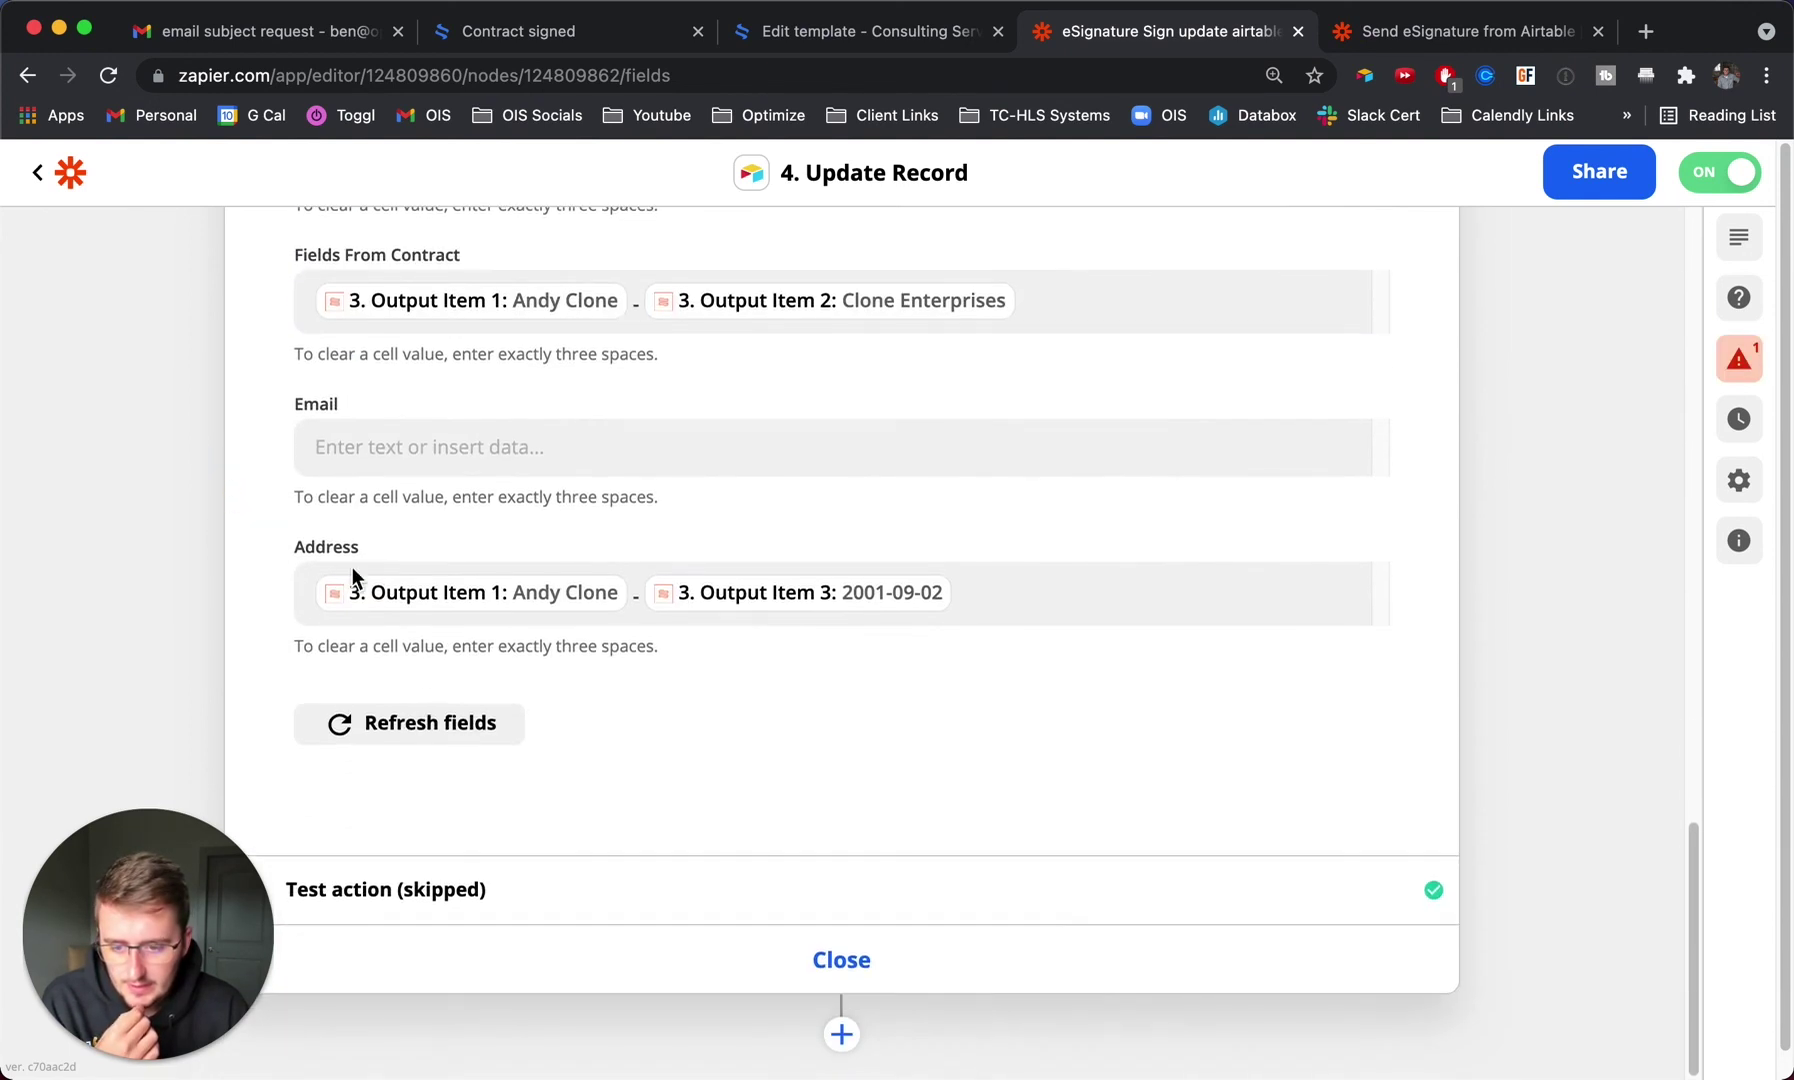
left_click(498, 862)
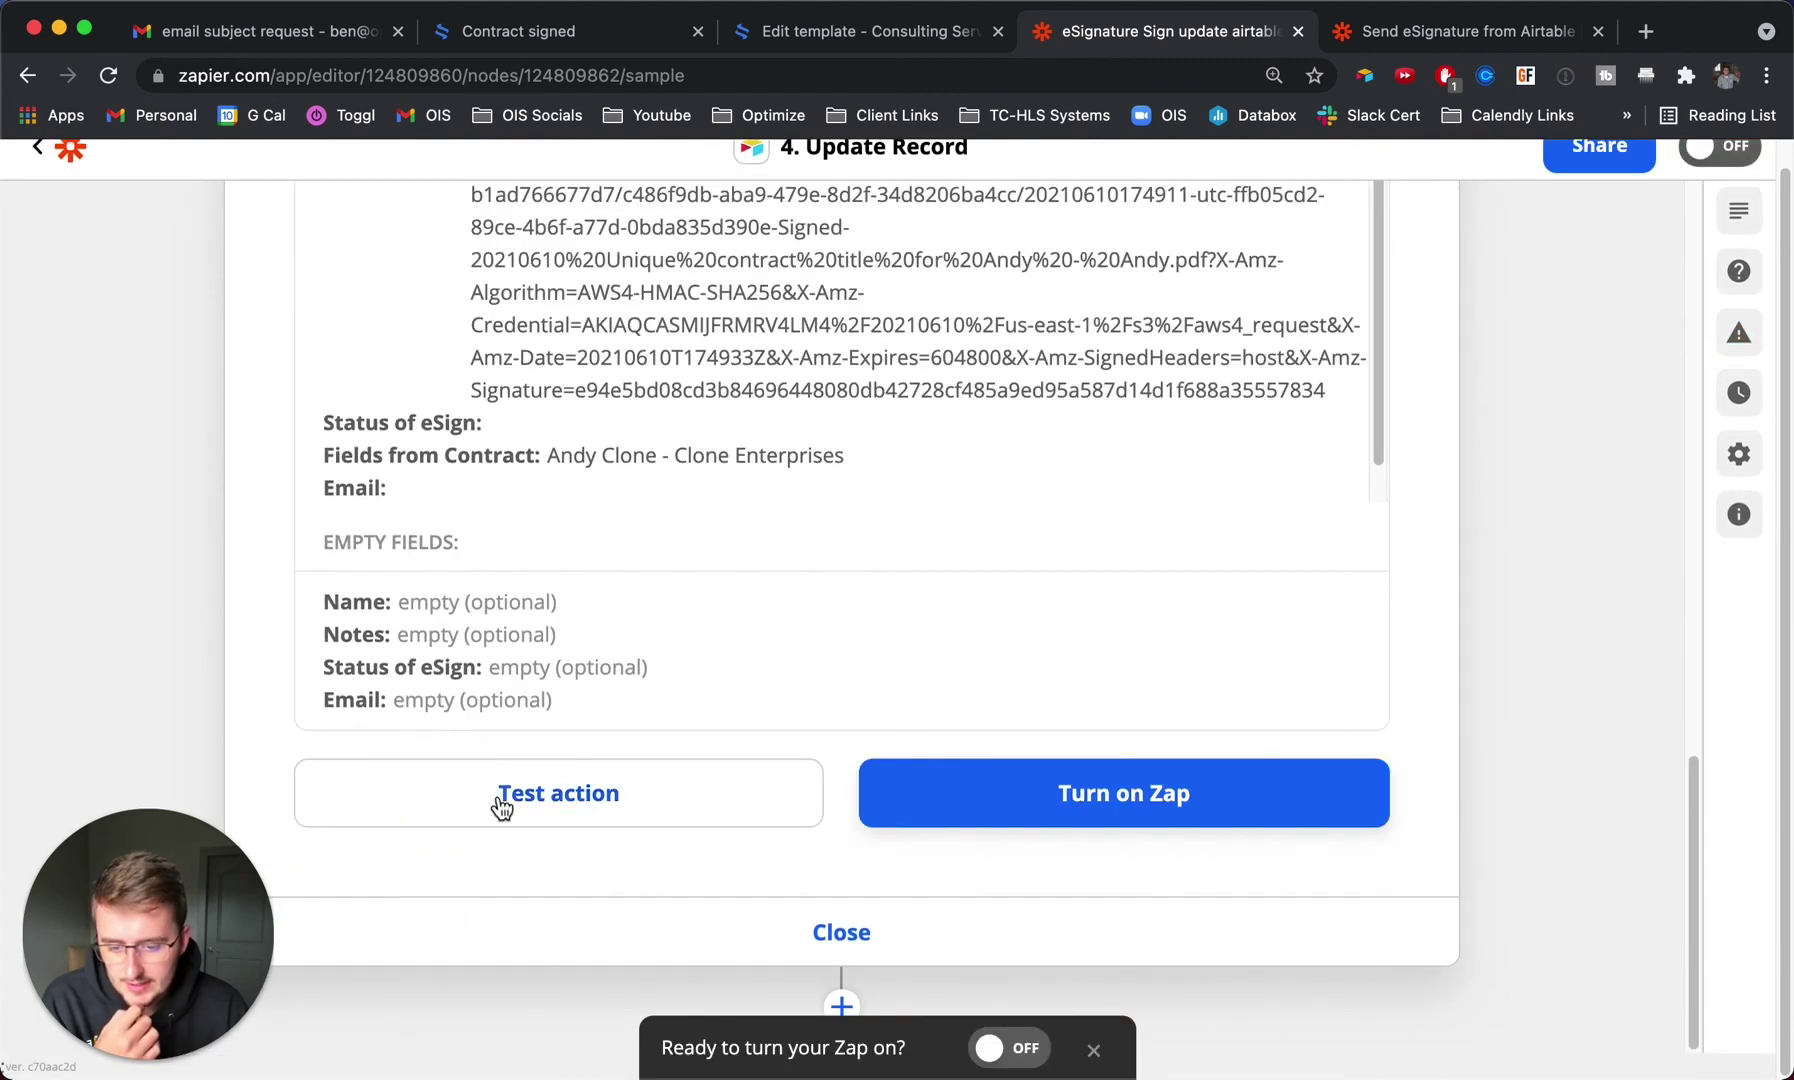
left_click(505, 805)
key("super+Tab")
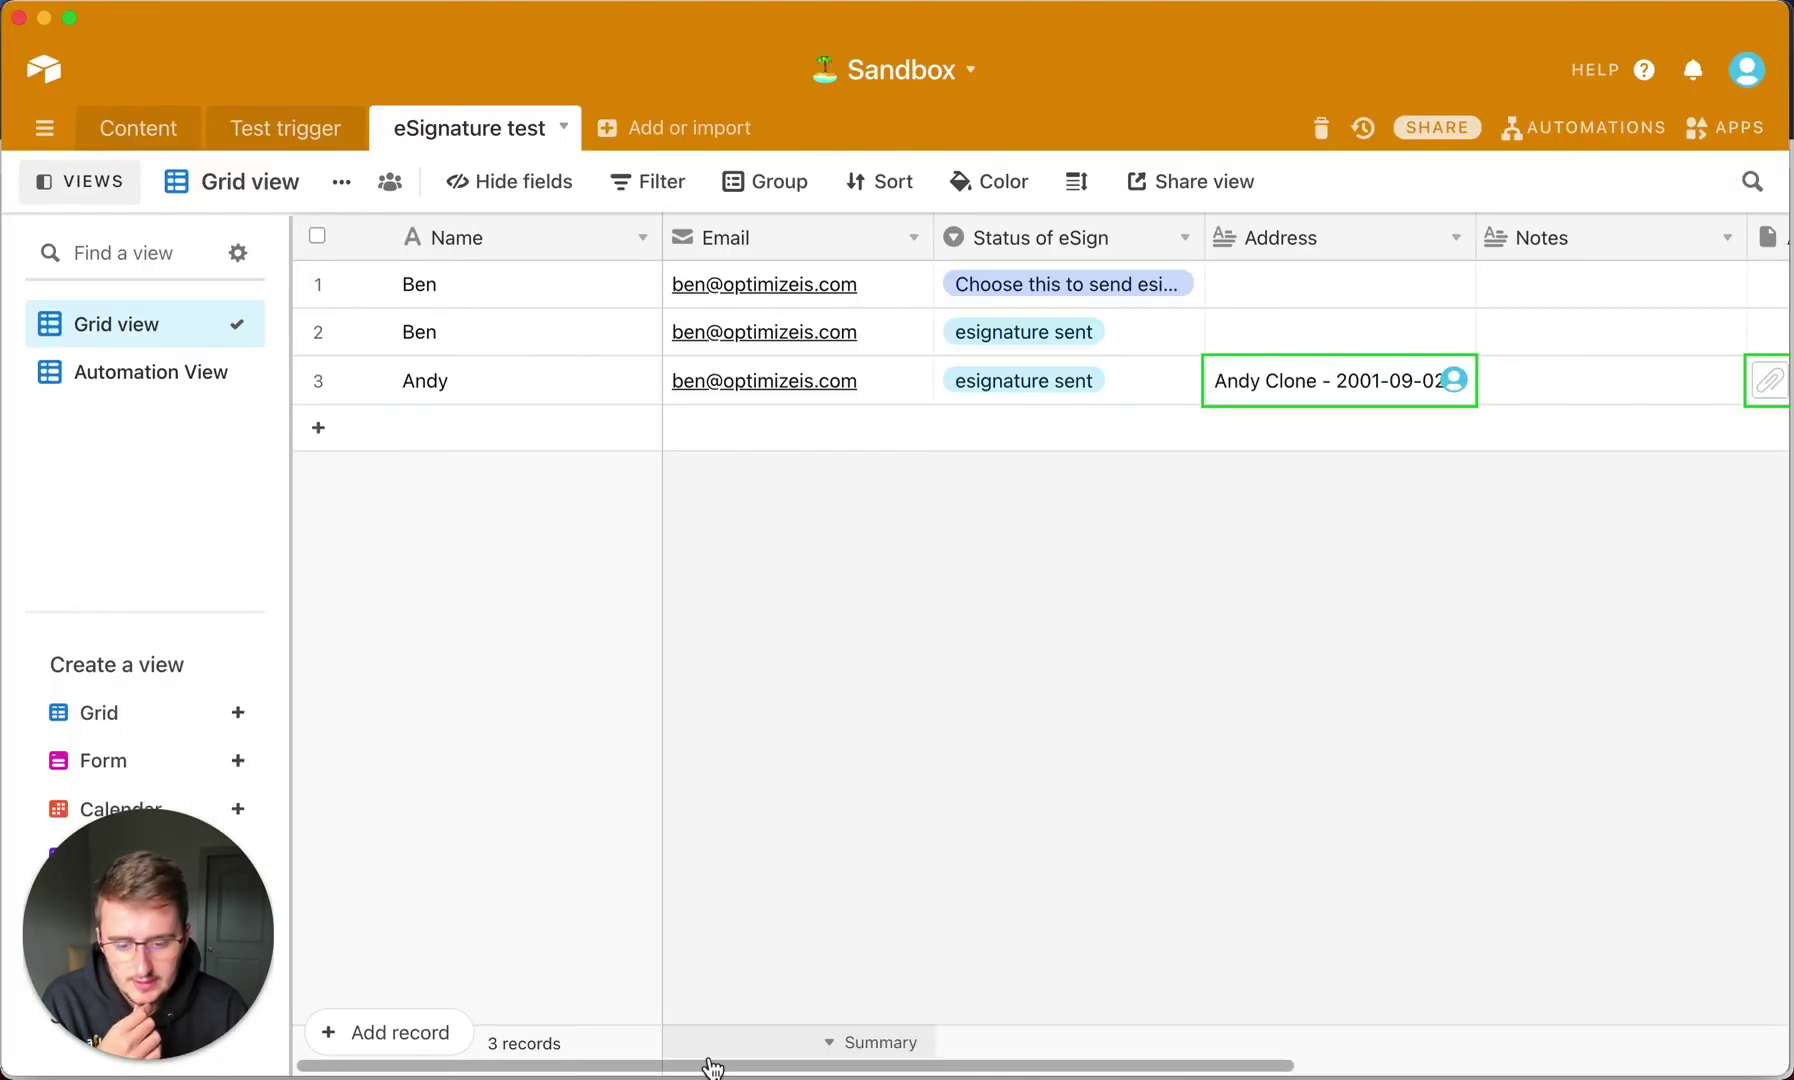
Preview the signed contract PDF attached to the third record's Attachments cell.
left_click_drag(708, 1065, 1058, 1066)
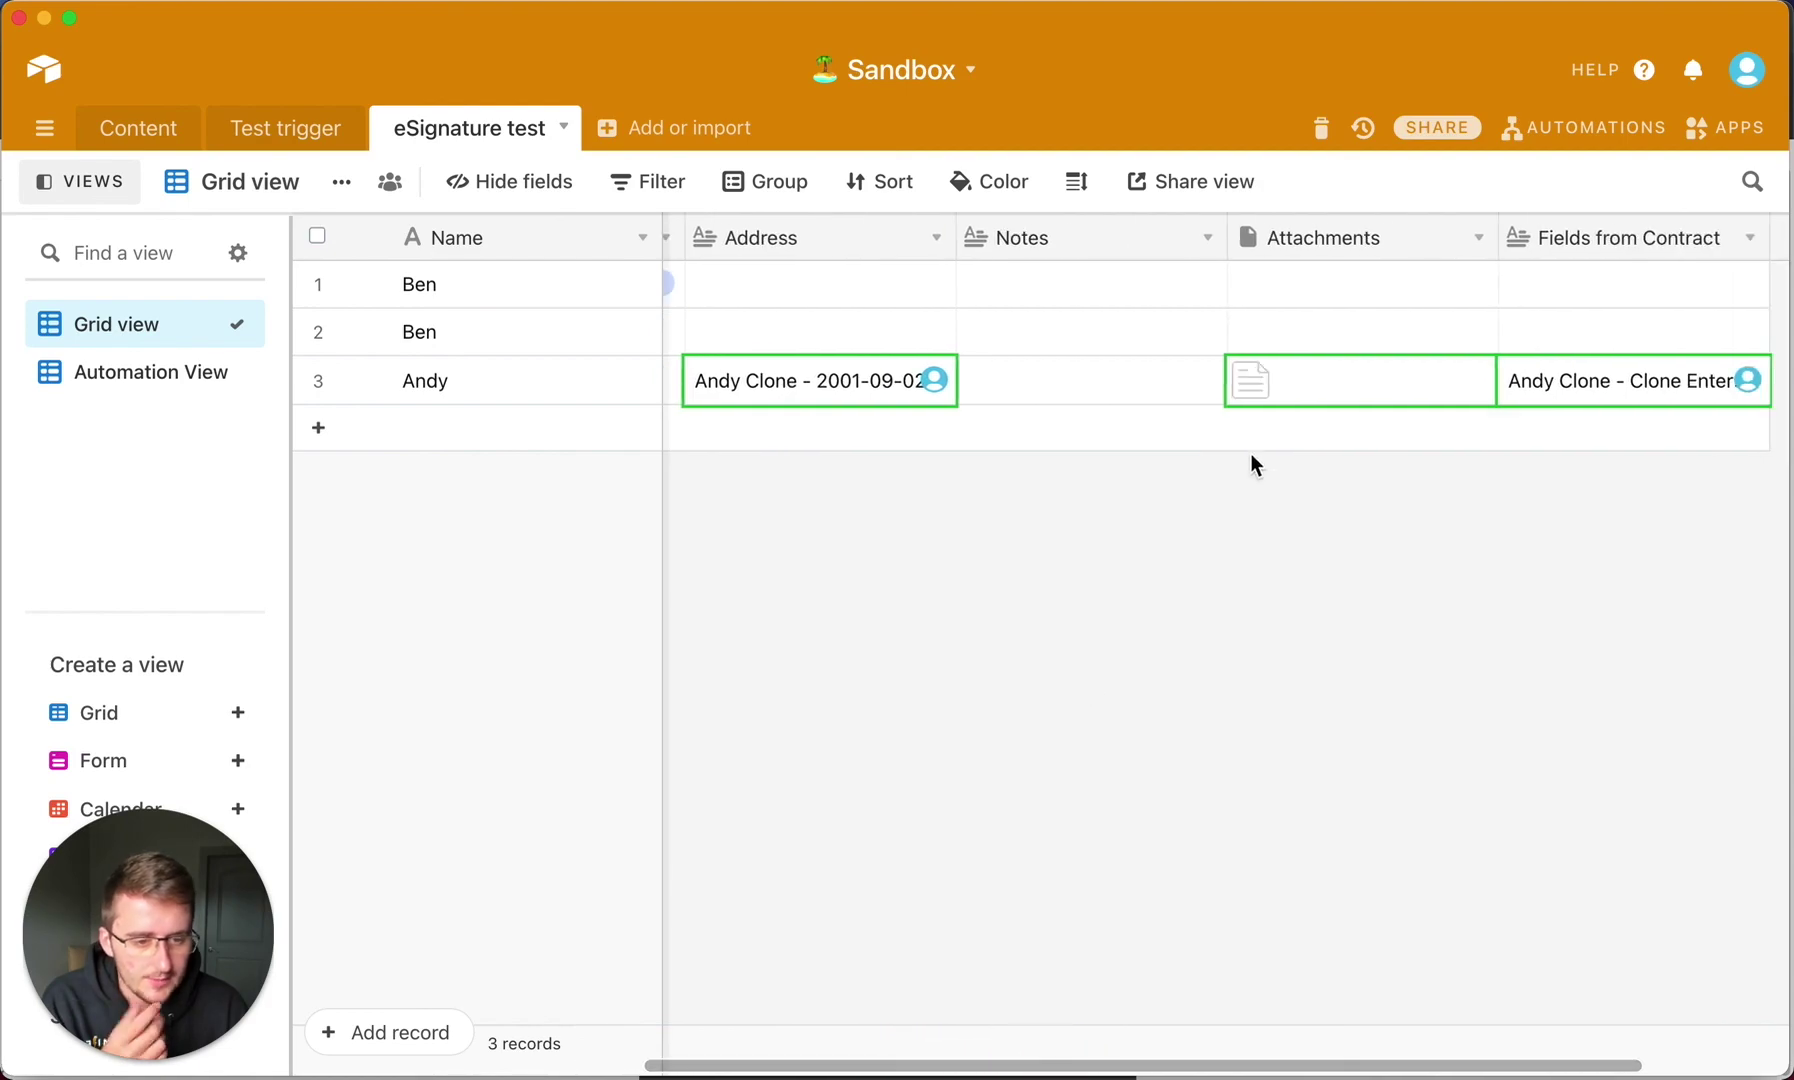
left_click(1243, 380)
left_click(1263, 388)
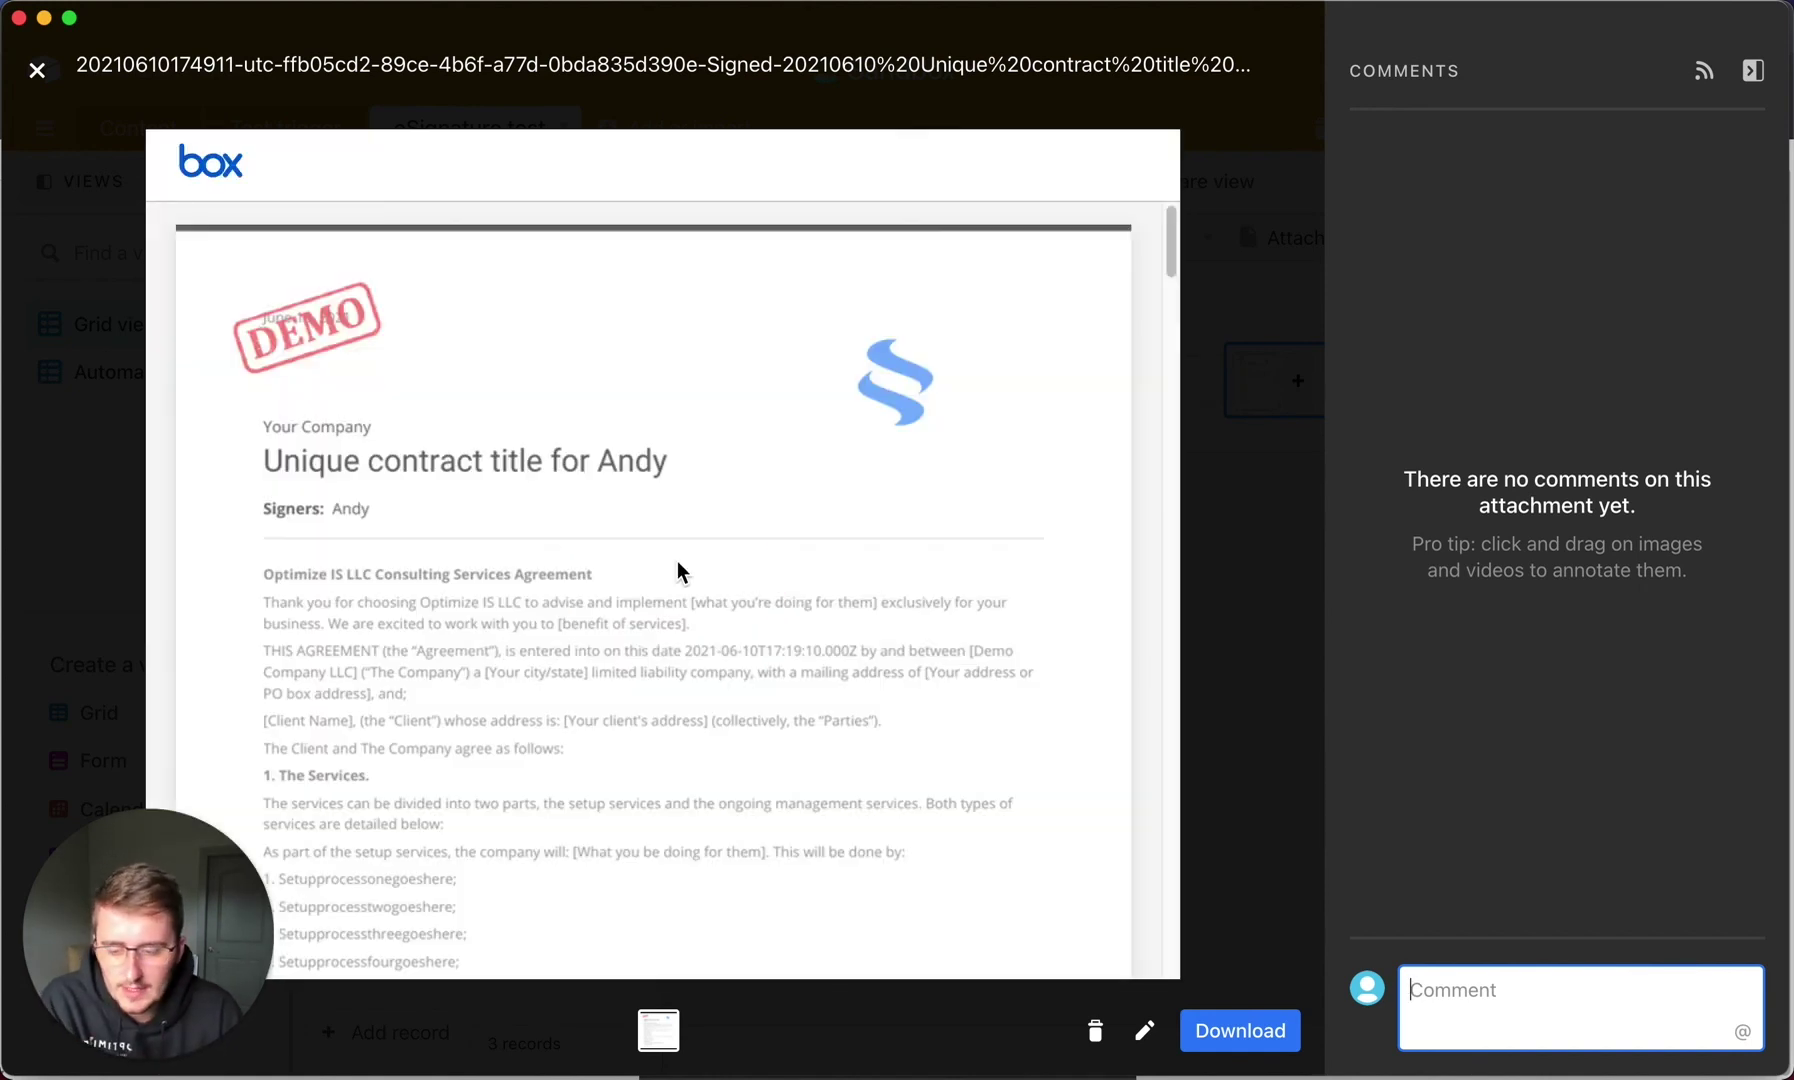
Scroll through the contract's signature pages to the 'Document finalized' audit trail.
scroll(677, 561, "down", 10)
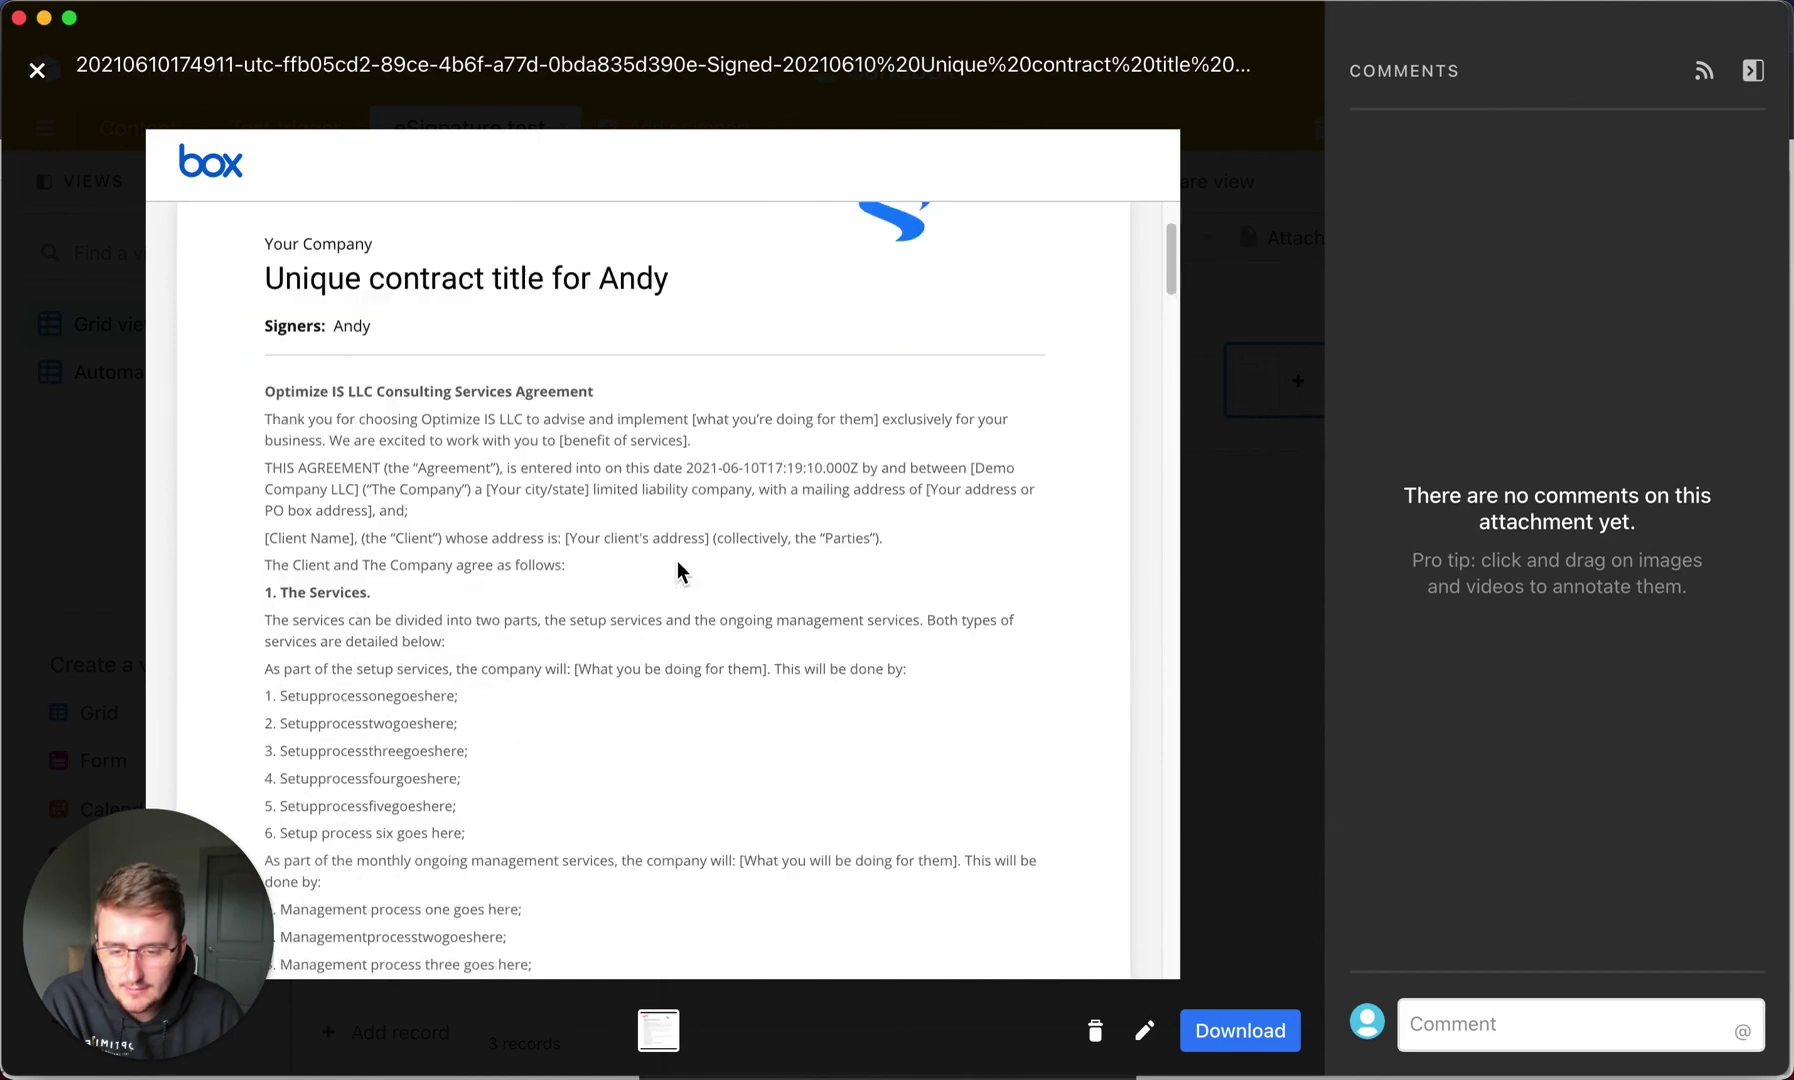
scroll(677, 561, "down", 20)
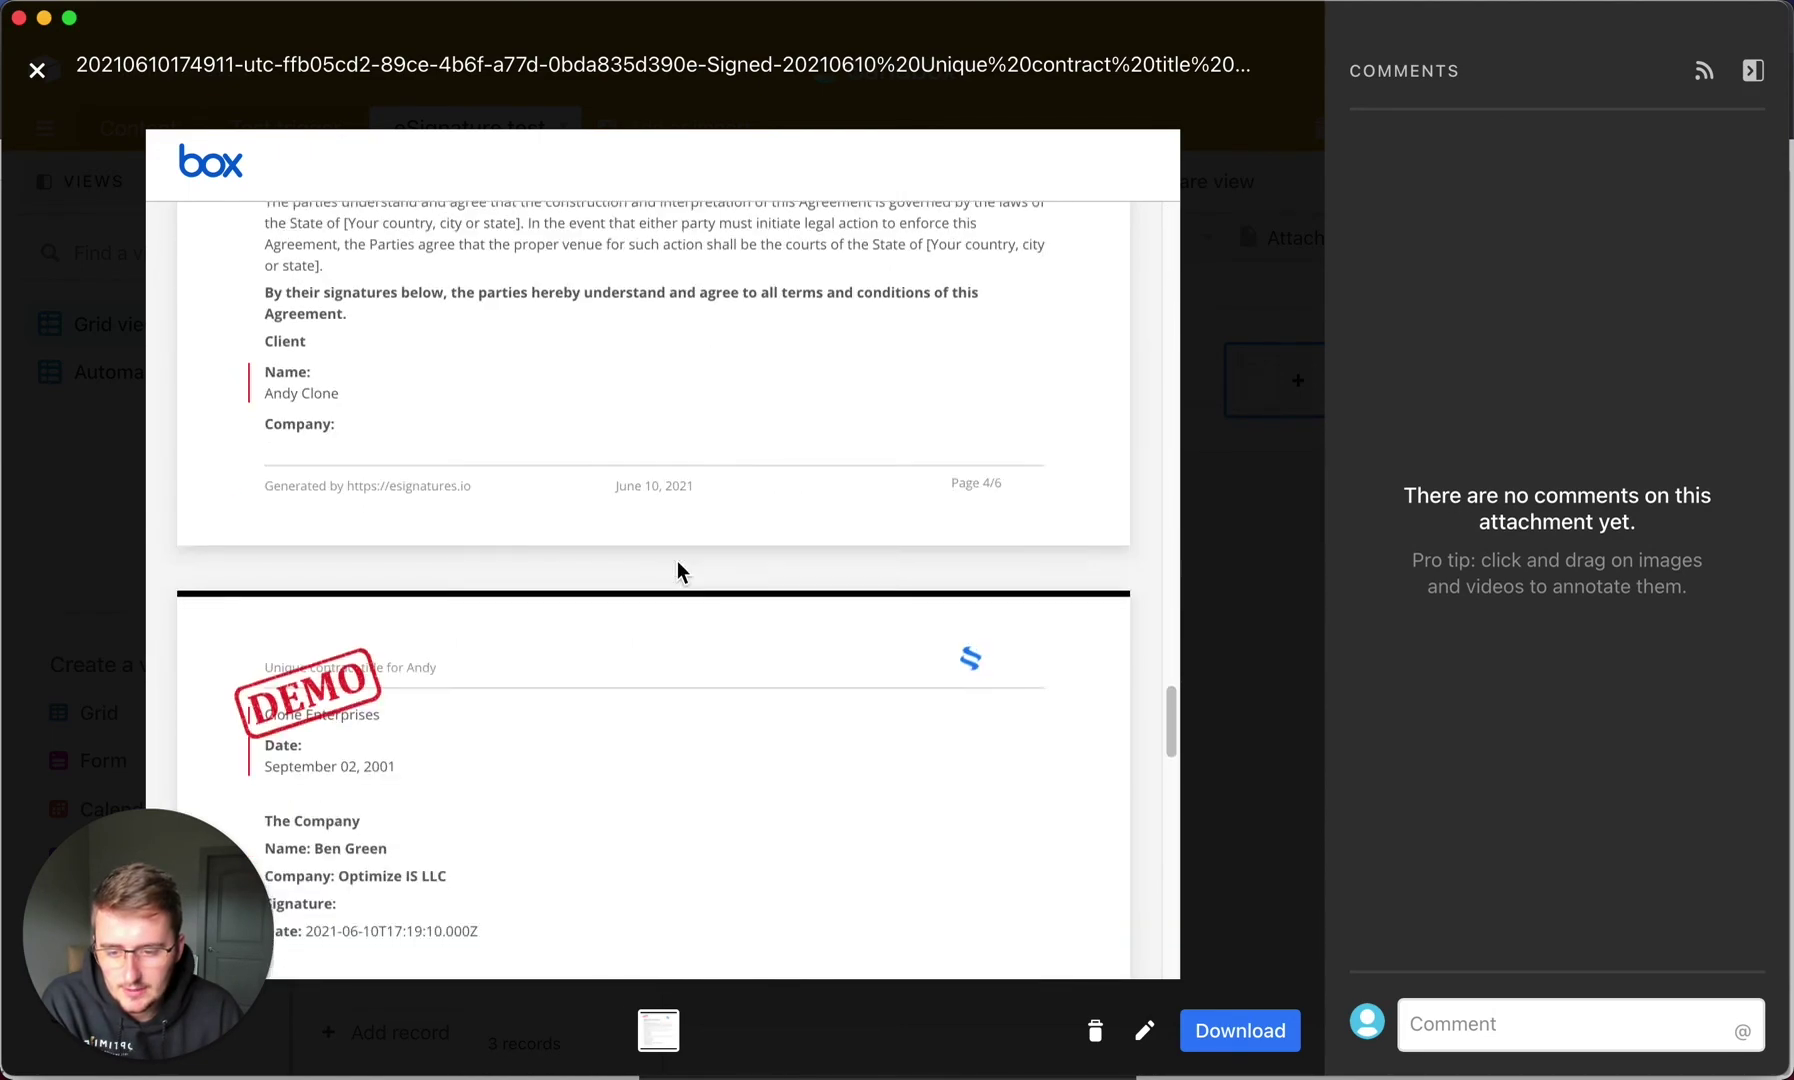
scroll(577, 562, "up", 5)
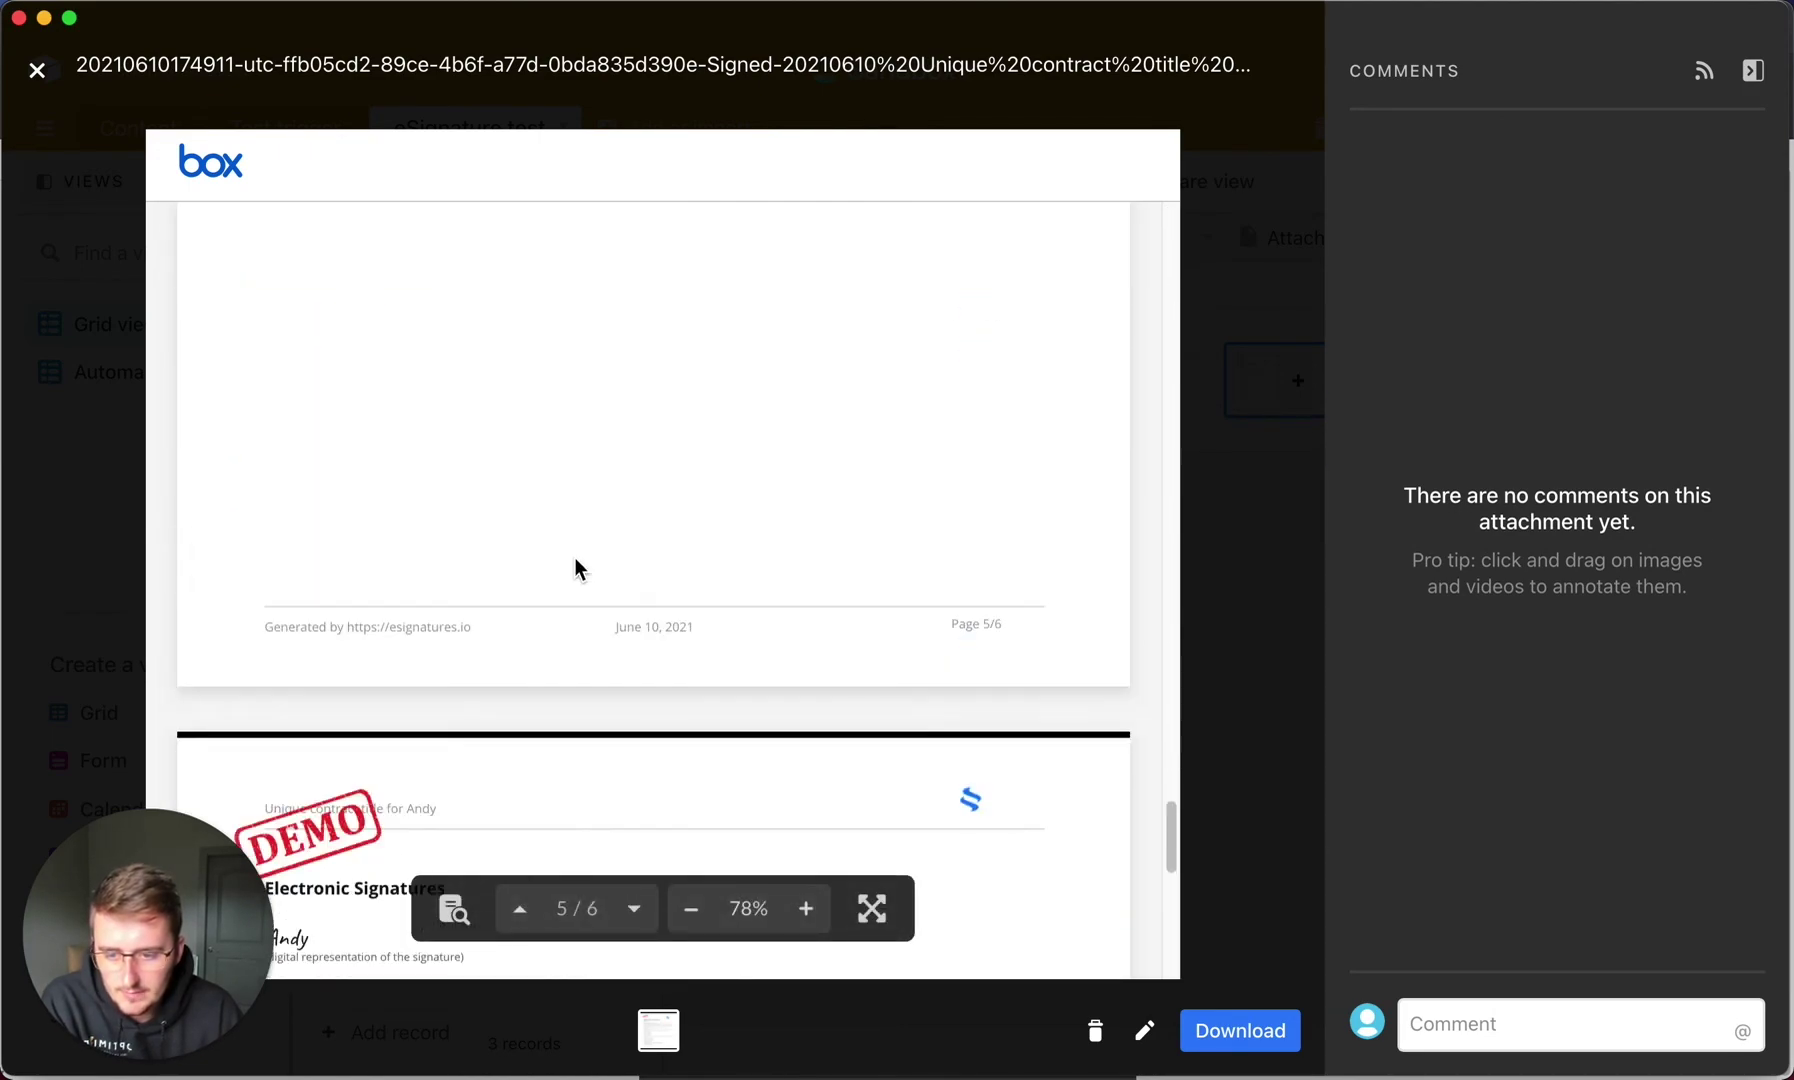
scroll(380, 780, "down", 2)
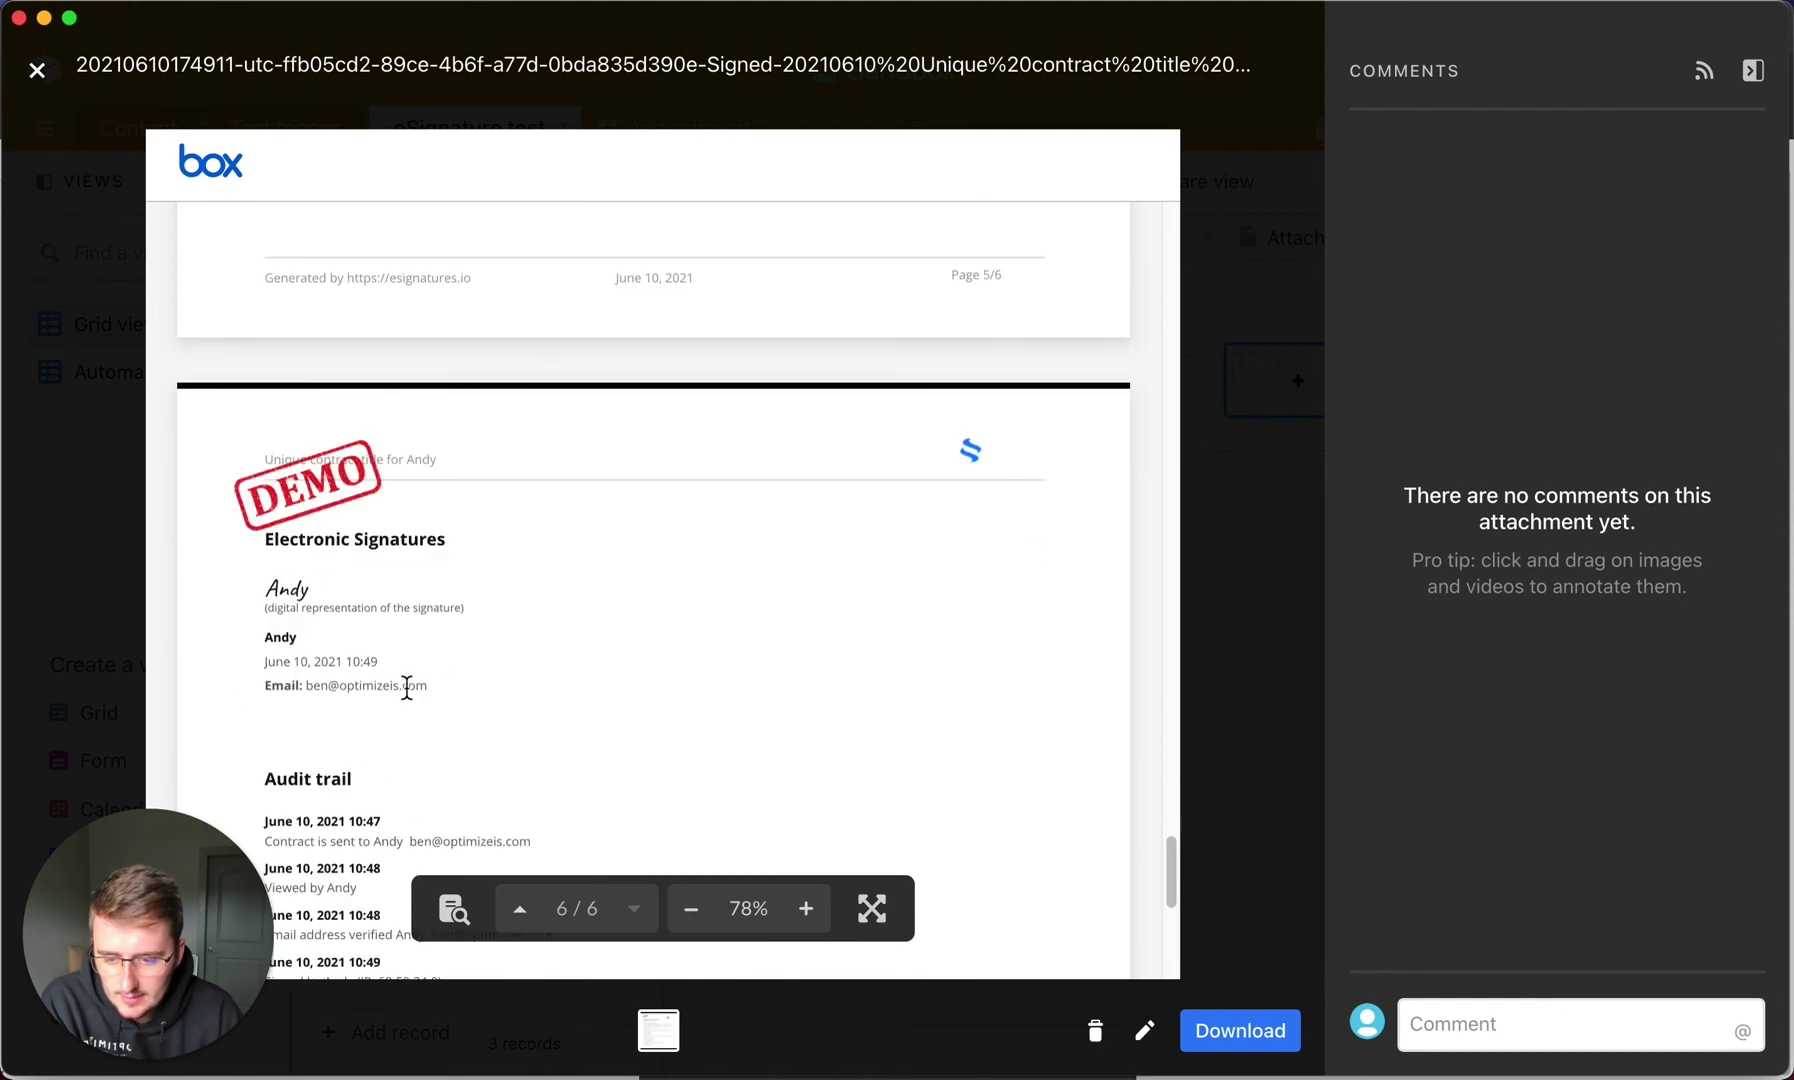
scroll(406, 688, "up", 6)
scroll(406, 688, "up", 8)
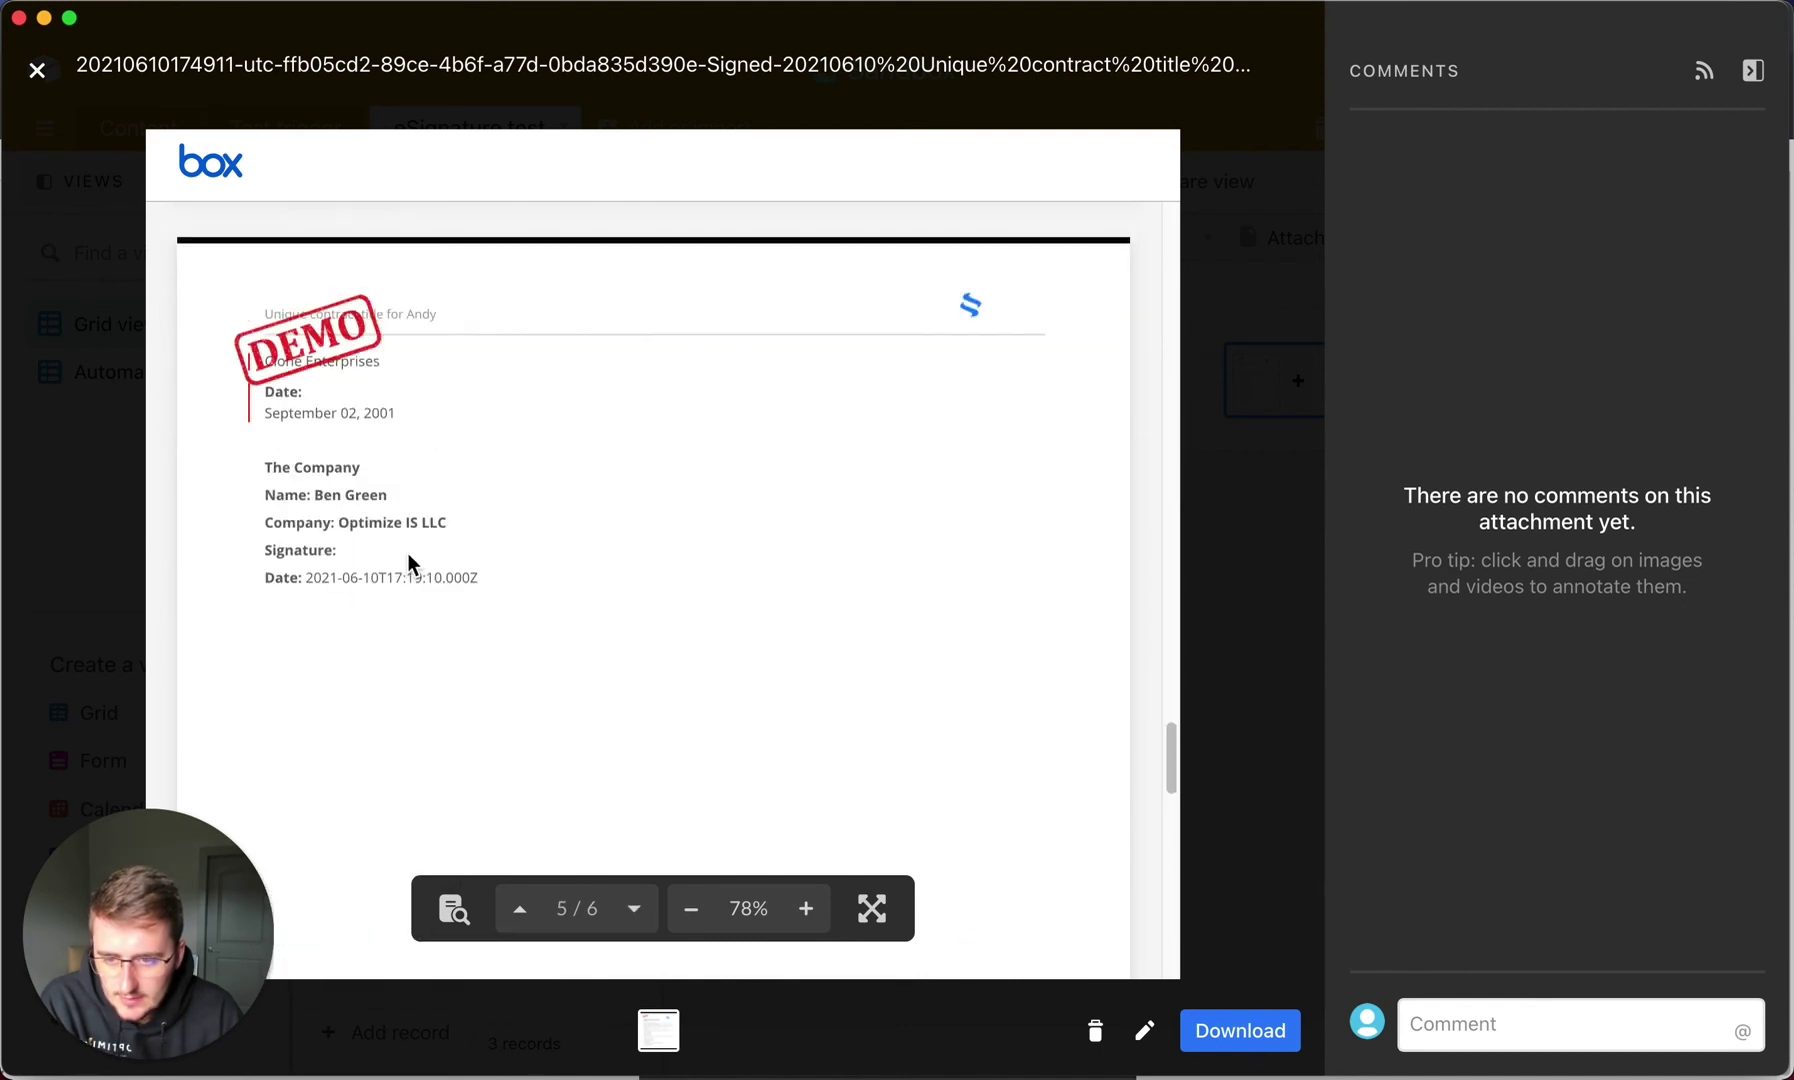
scroll(408, 554, "up", 5)
scroll(350, 610, "down", 2)
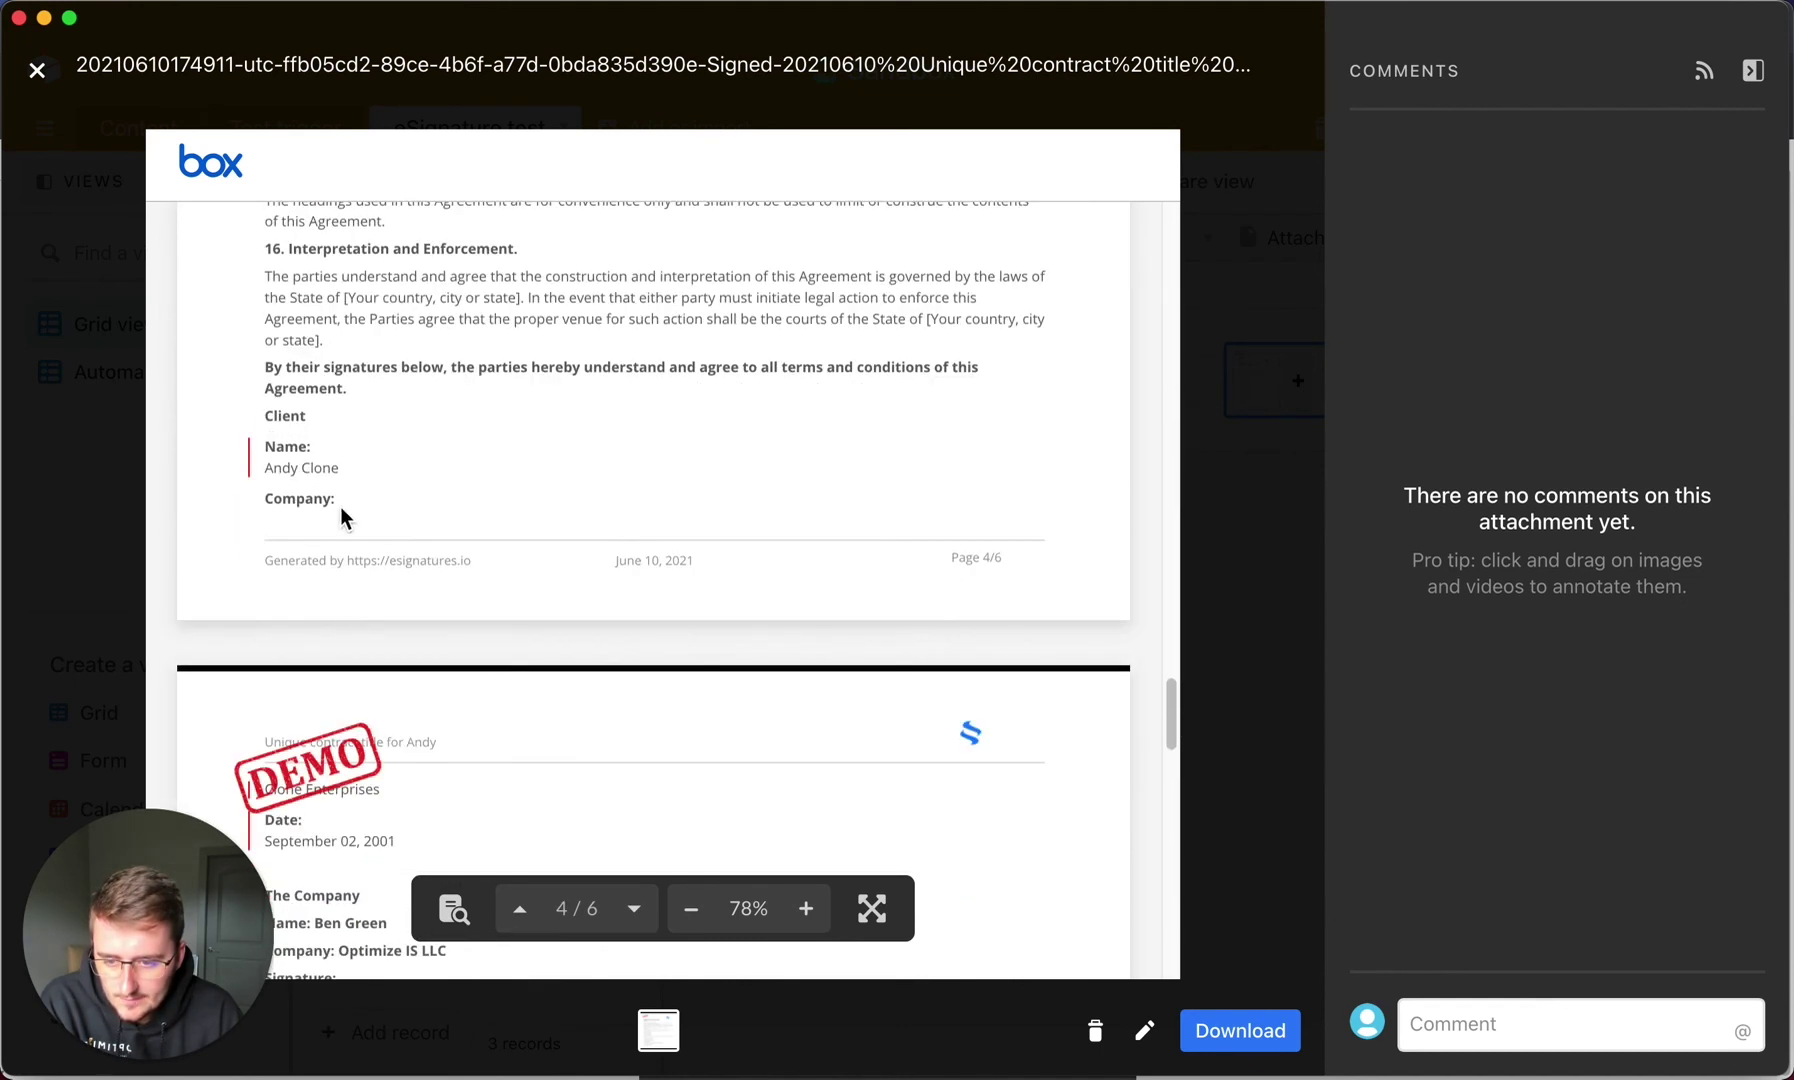
scroll(420, 790, "down", 3)
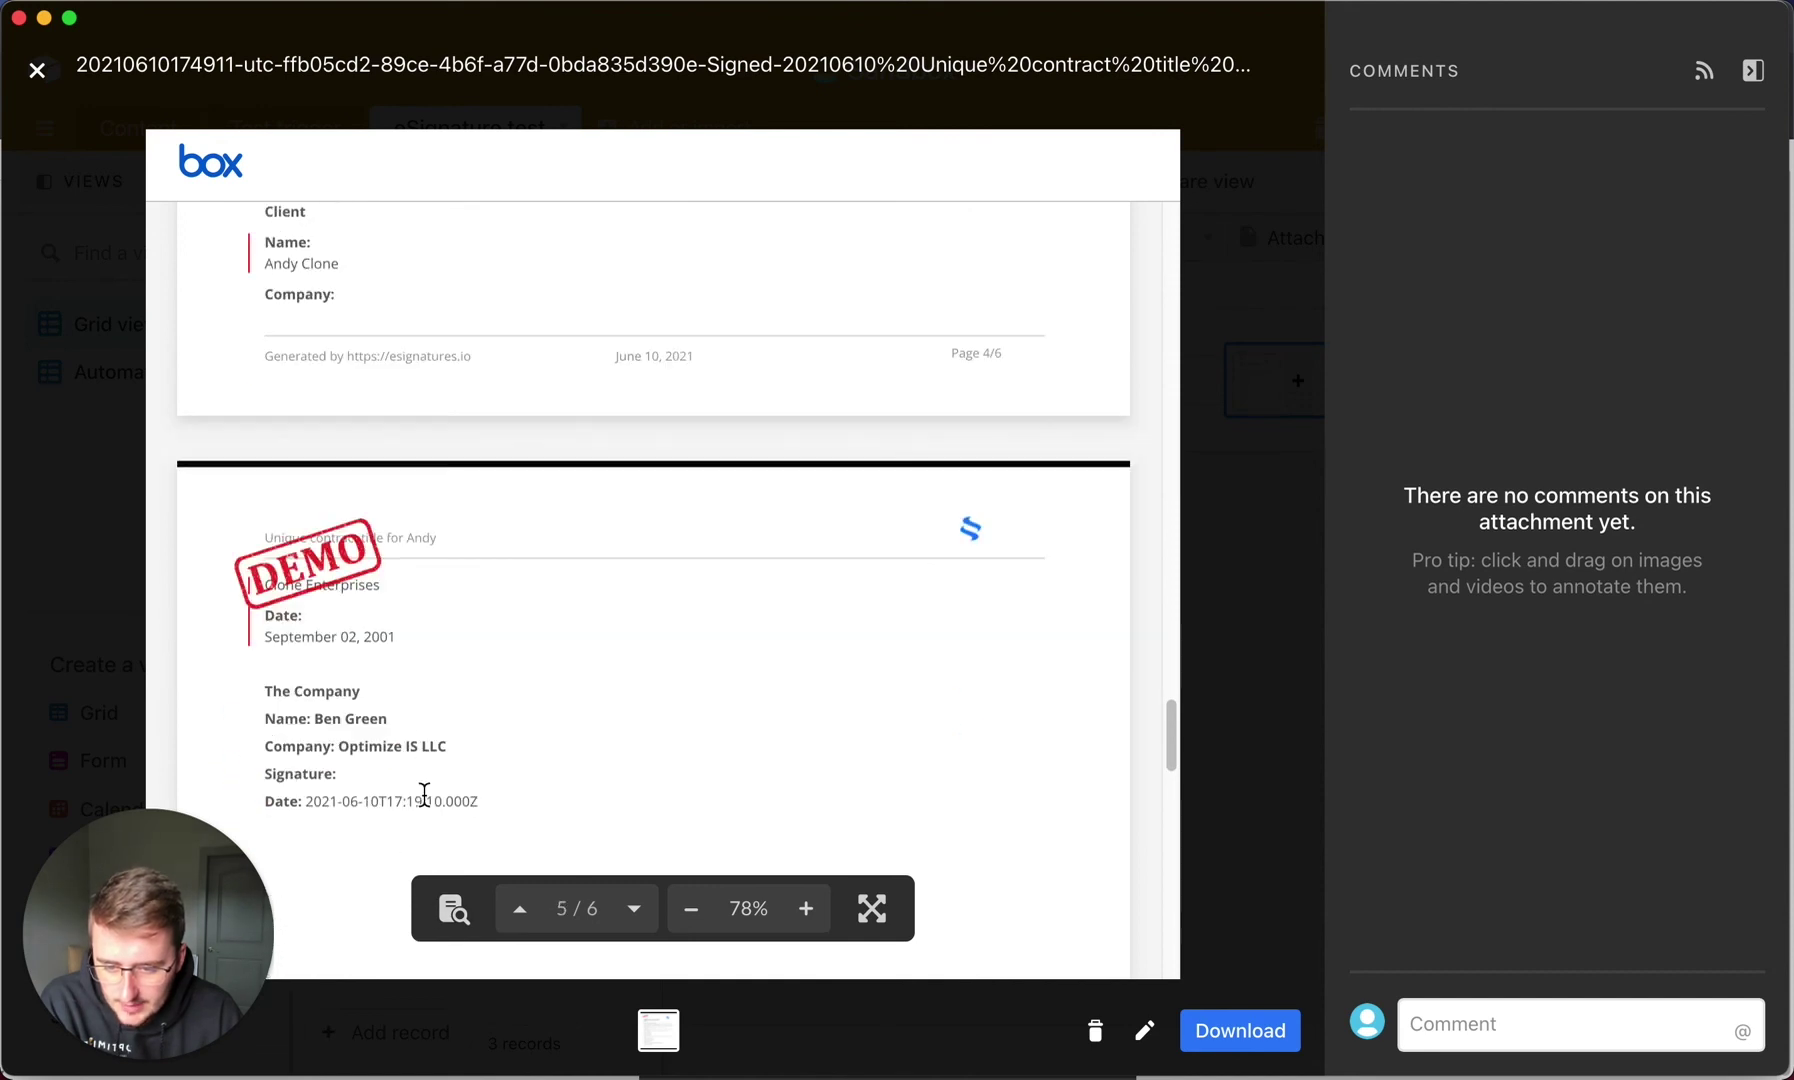
scroll(413, 589, "down", 10)
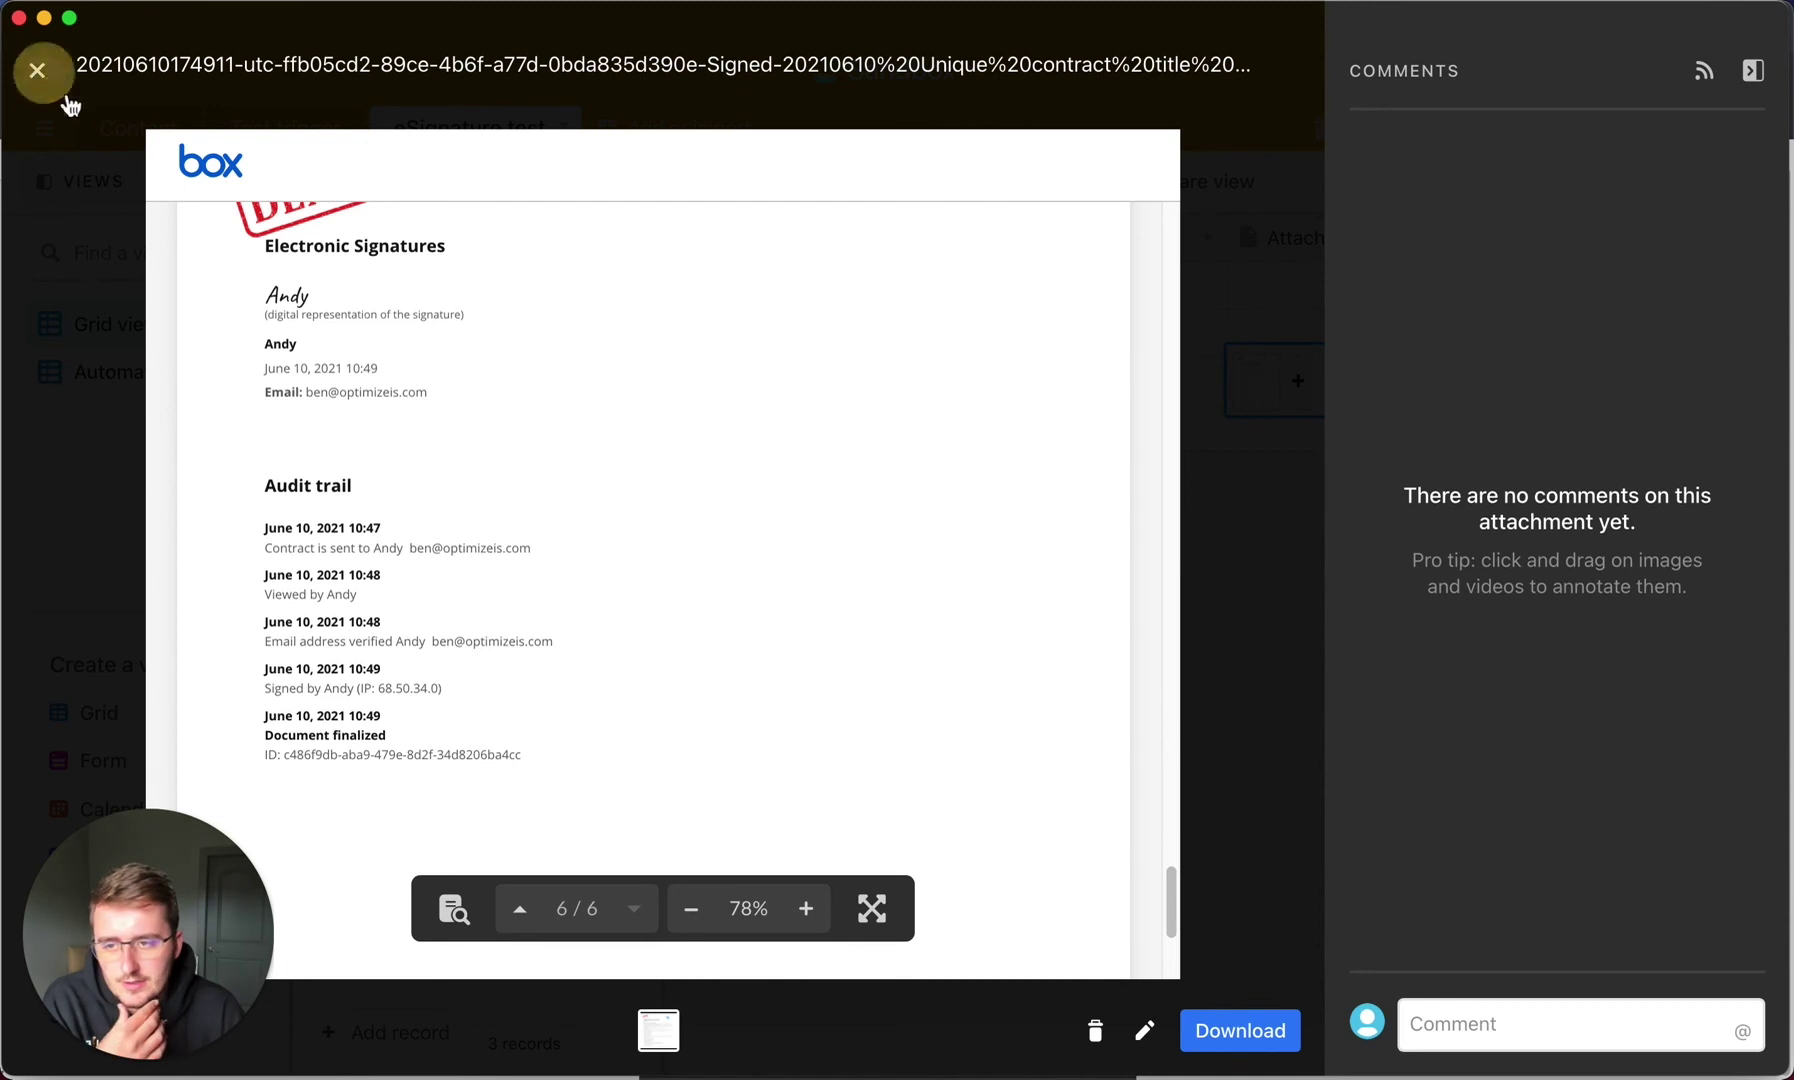
Close the PDF viewer and bring the grid back left to the Status of eSign column.
left_click(37, 69)
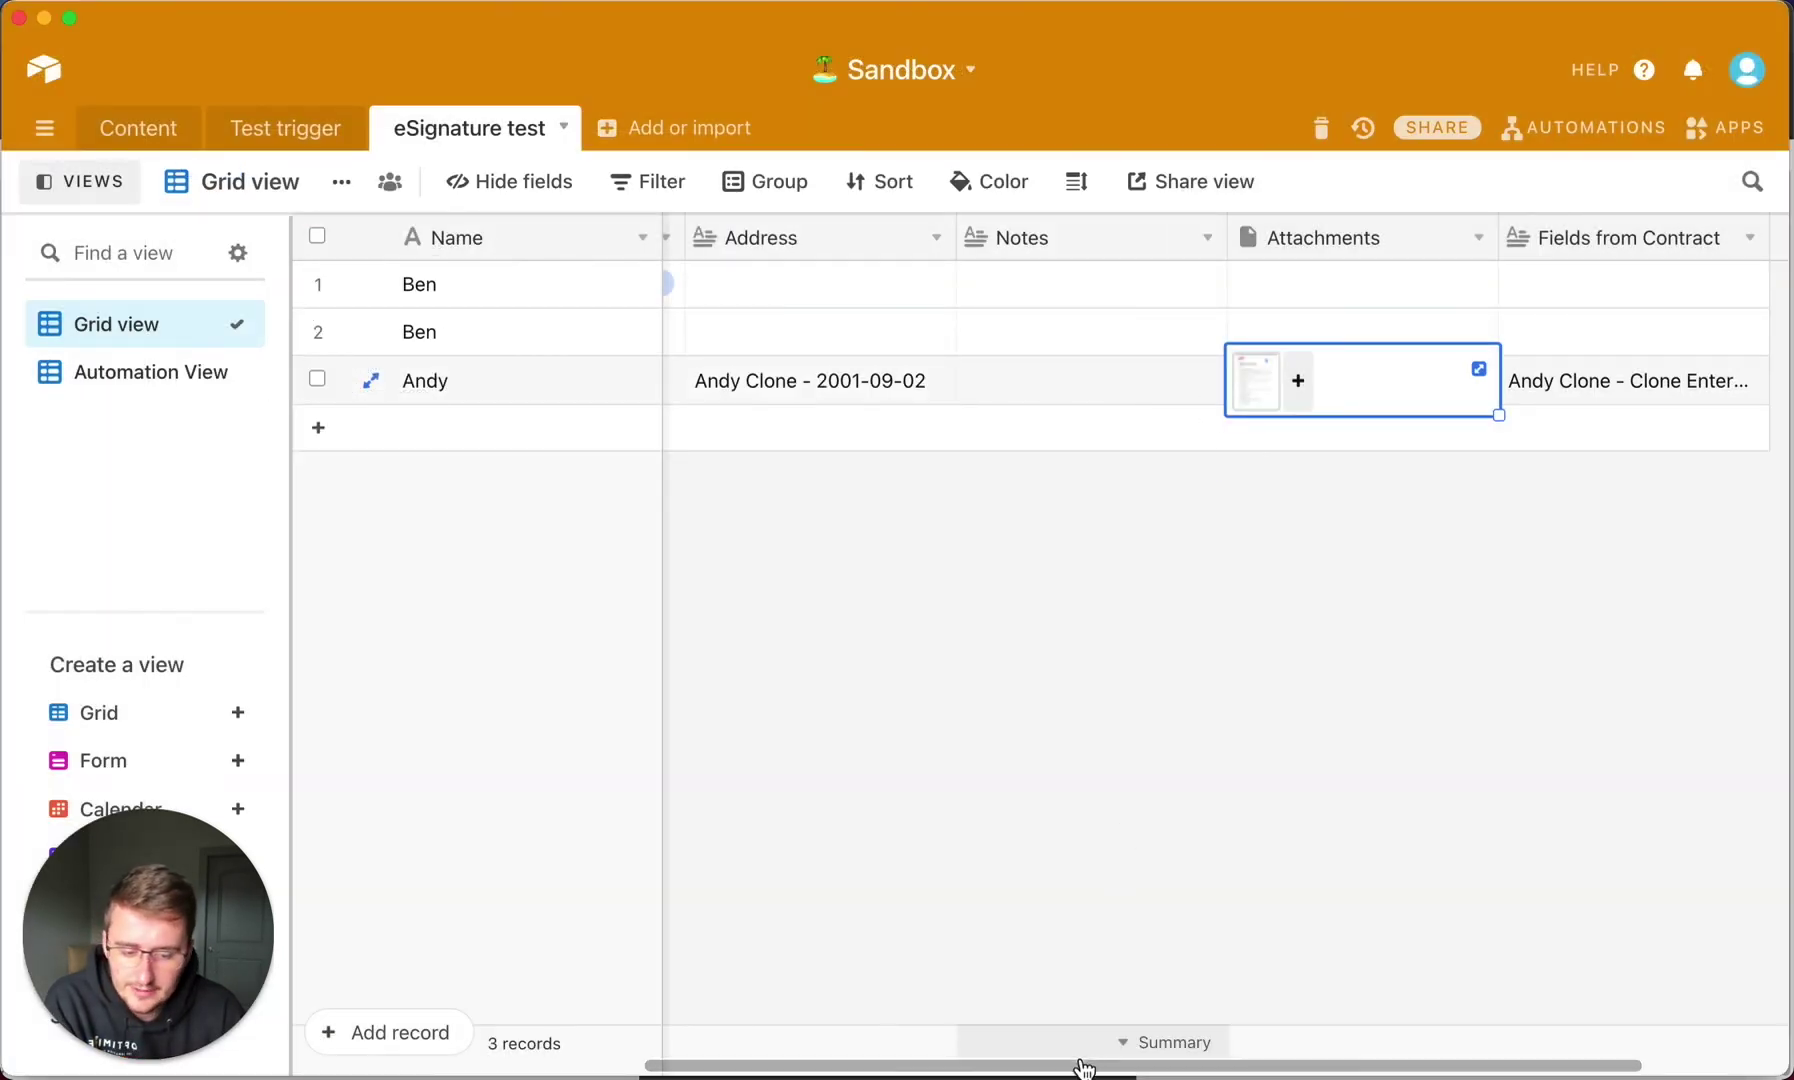
left_click_drag(1133, 1067, 1232, 1050)
scroll(1265, 1045, "left", 8)
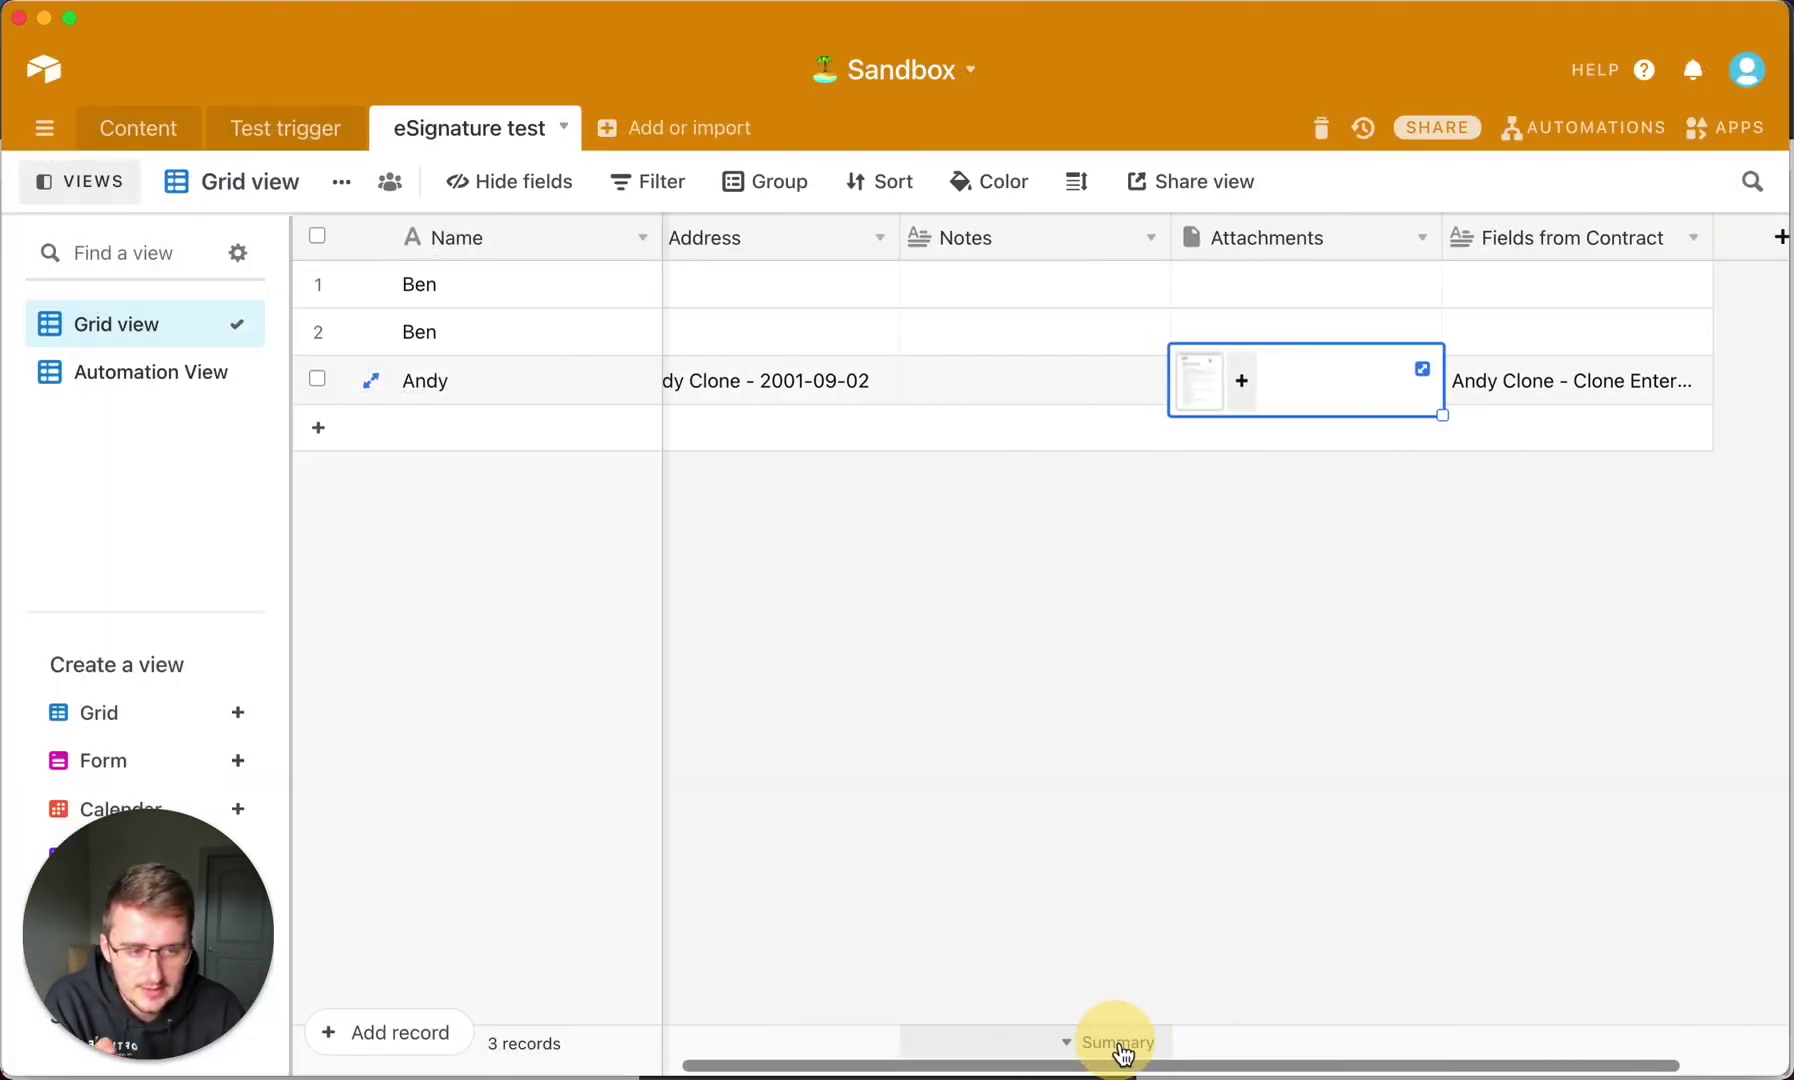
left_click_drag(884, 1066, 824, 1062)
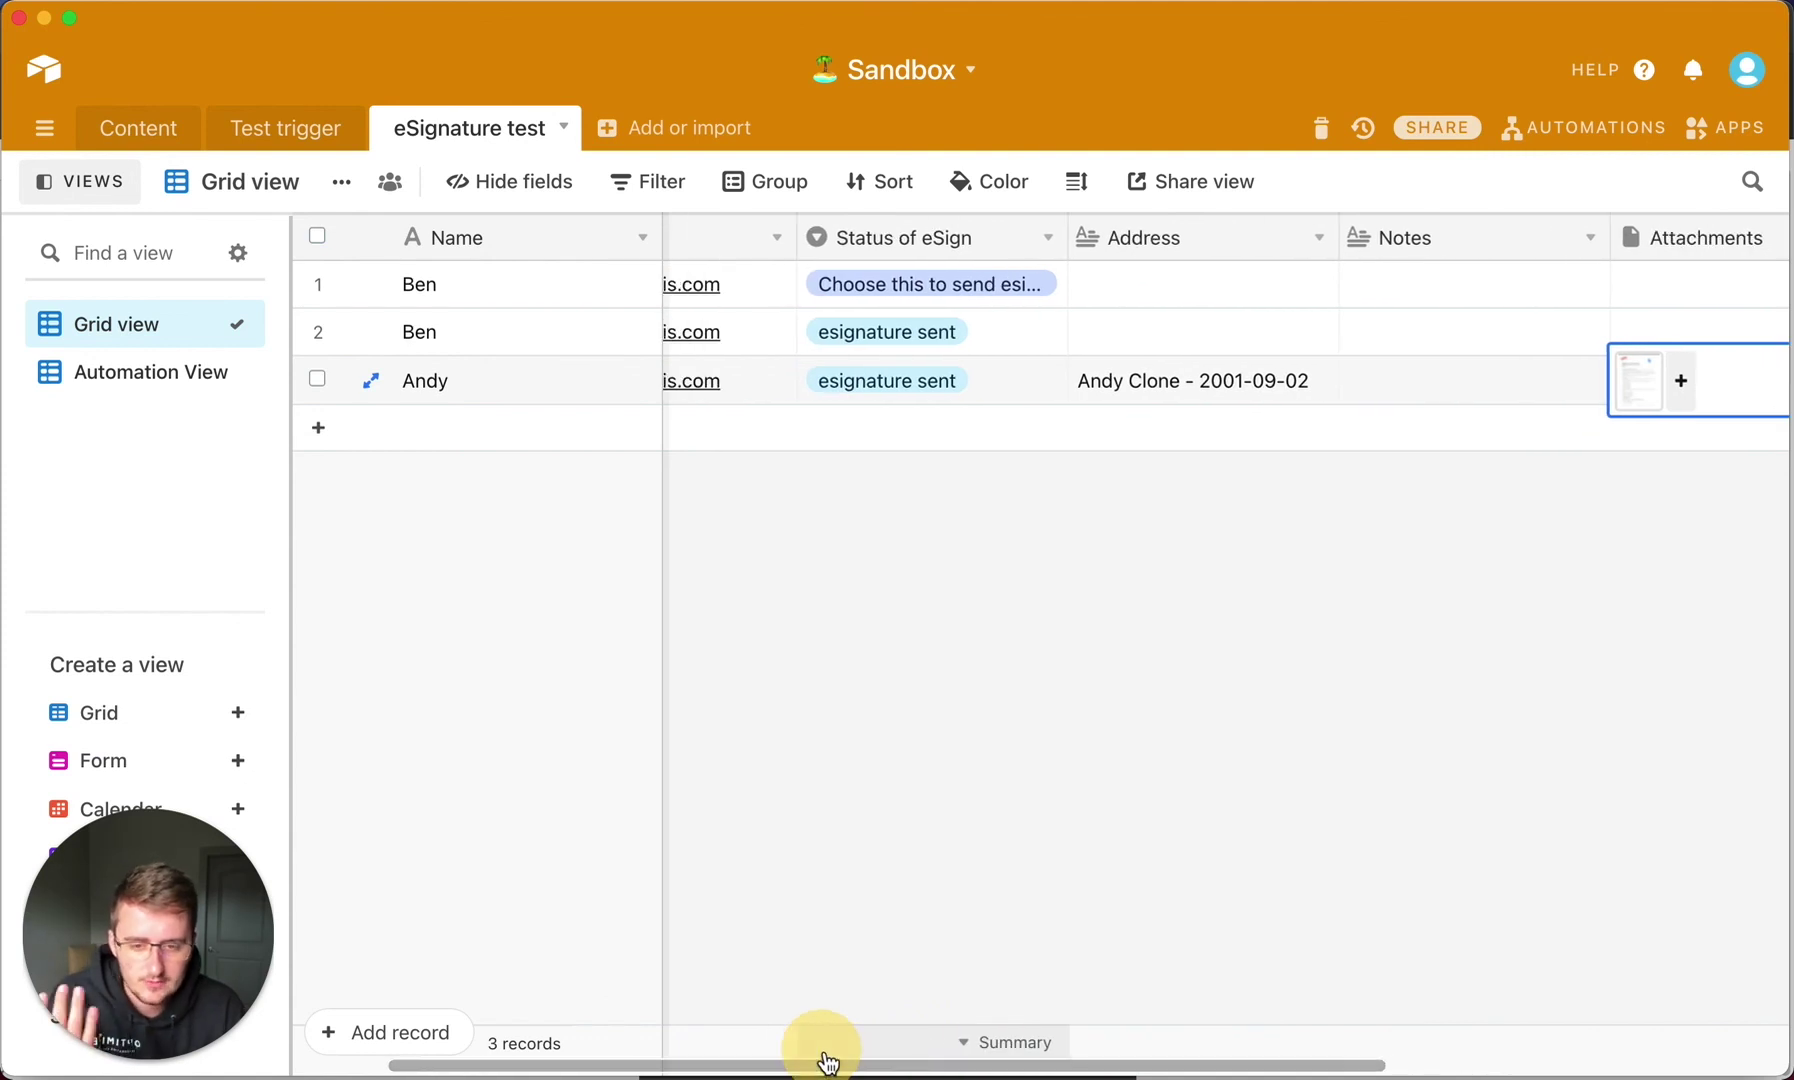